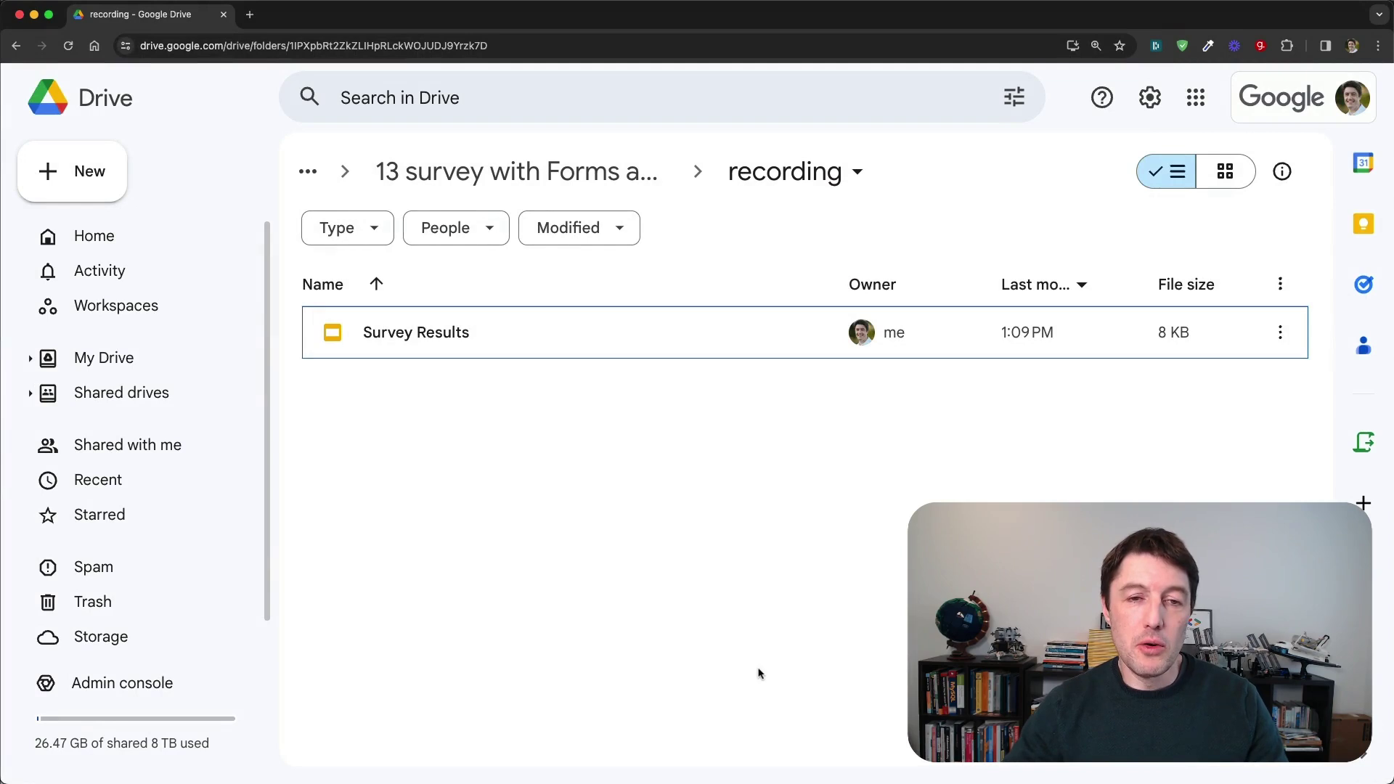
Step: Create a blank Google Form in the current Drive folder and title it "Google Sheets Survey Form"
left_click(100, 185)
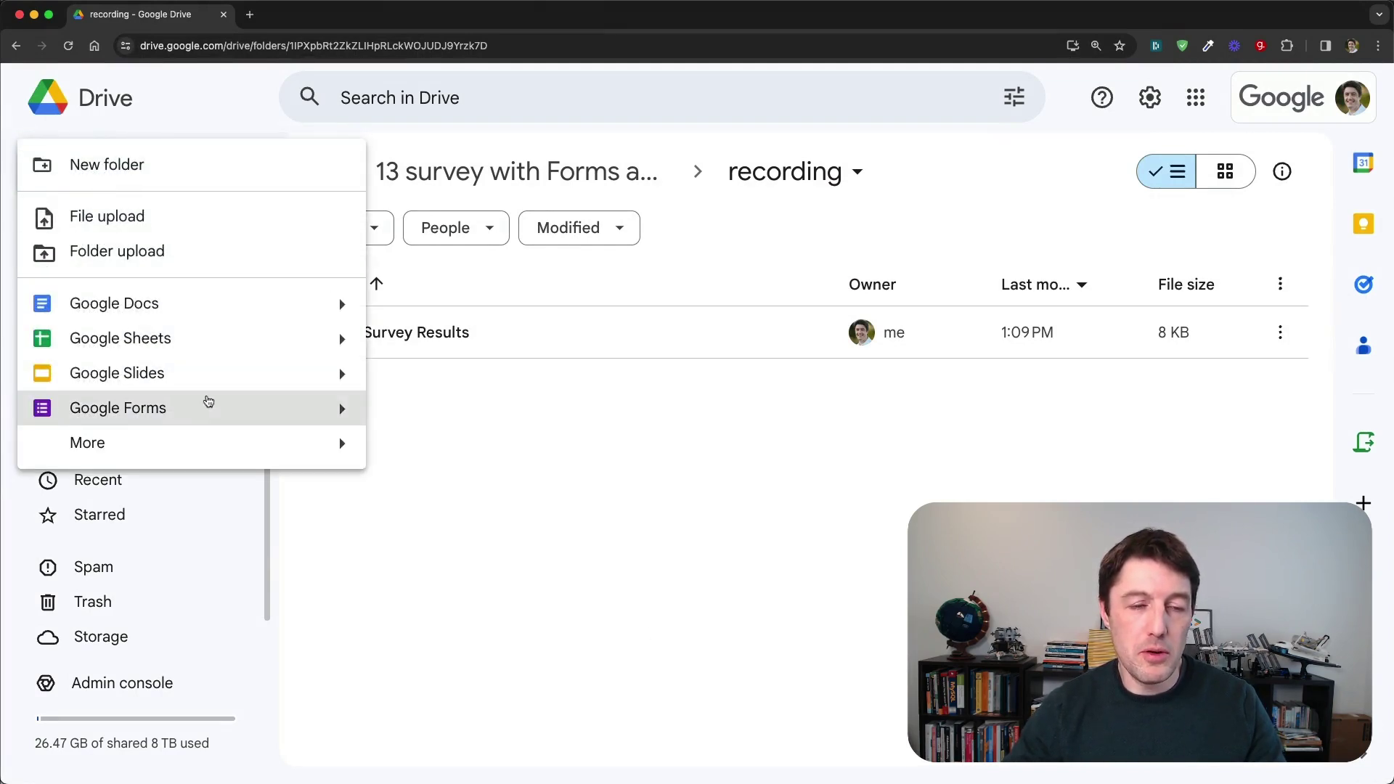
left_click(209, 401)
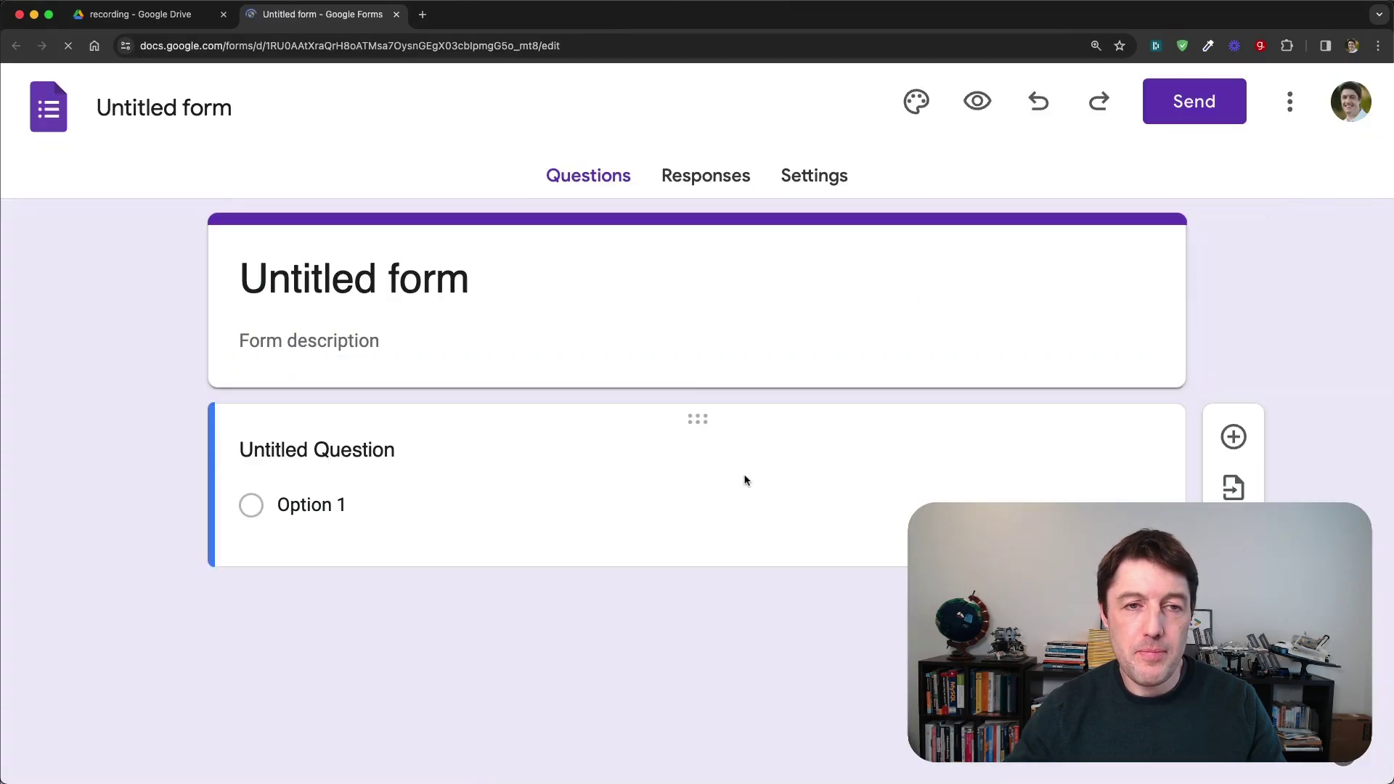
left_click(132, 109)
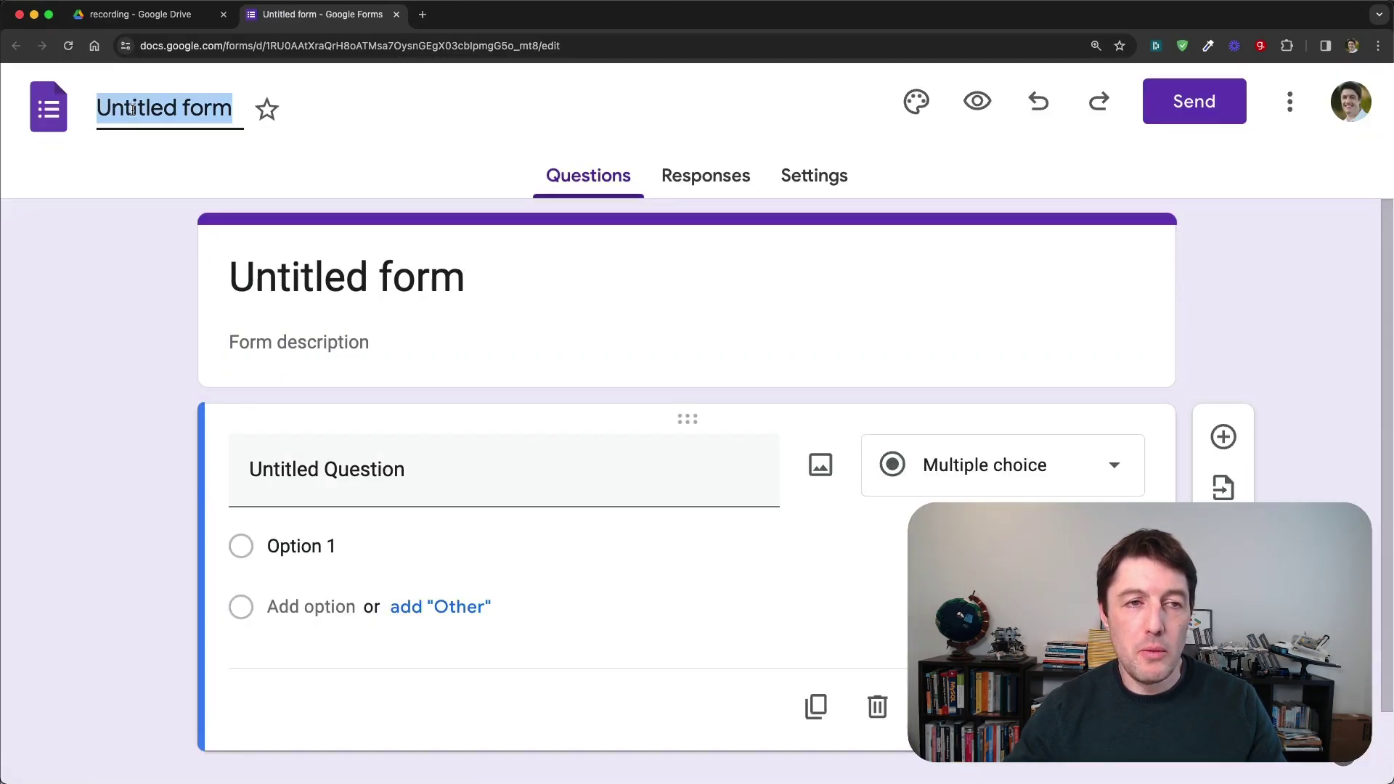
type("Google Sheets Survey Form")
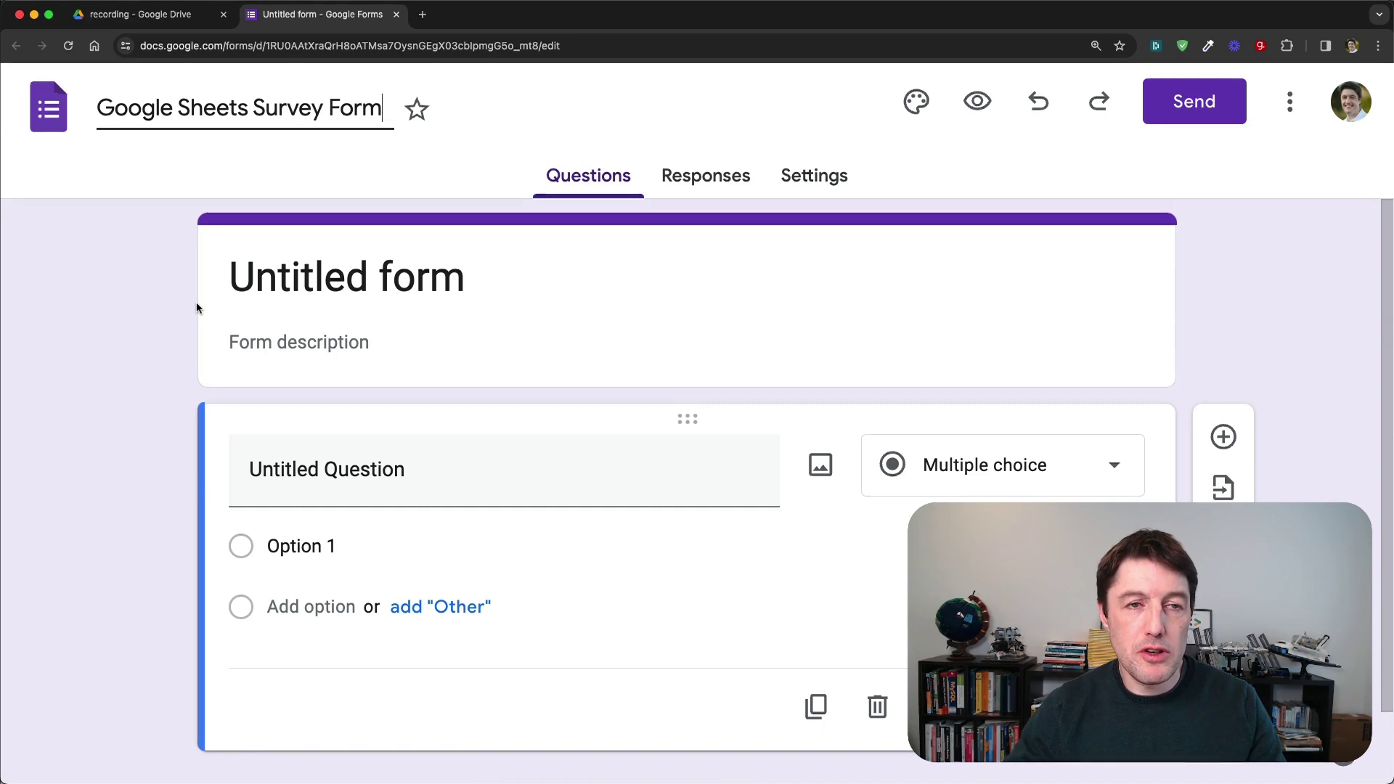
left_click(396, 285)
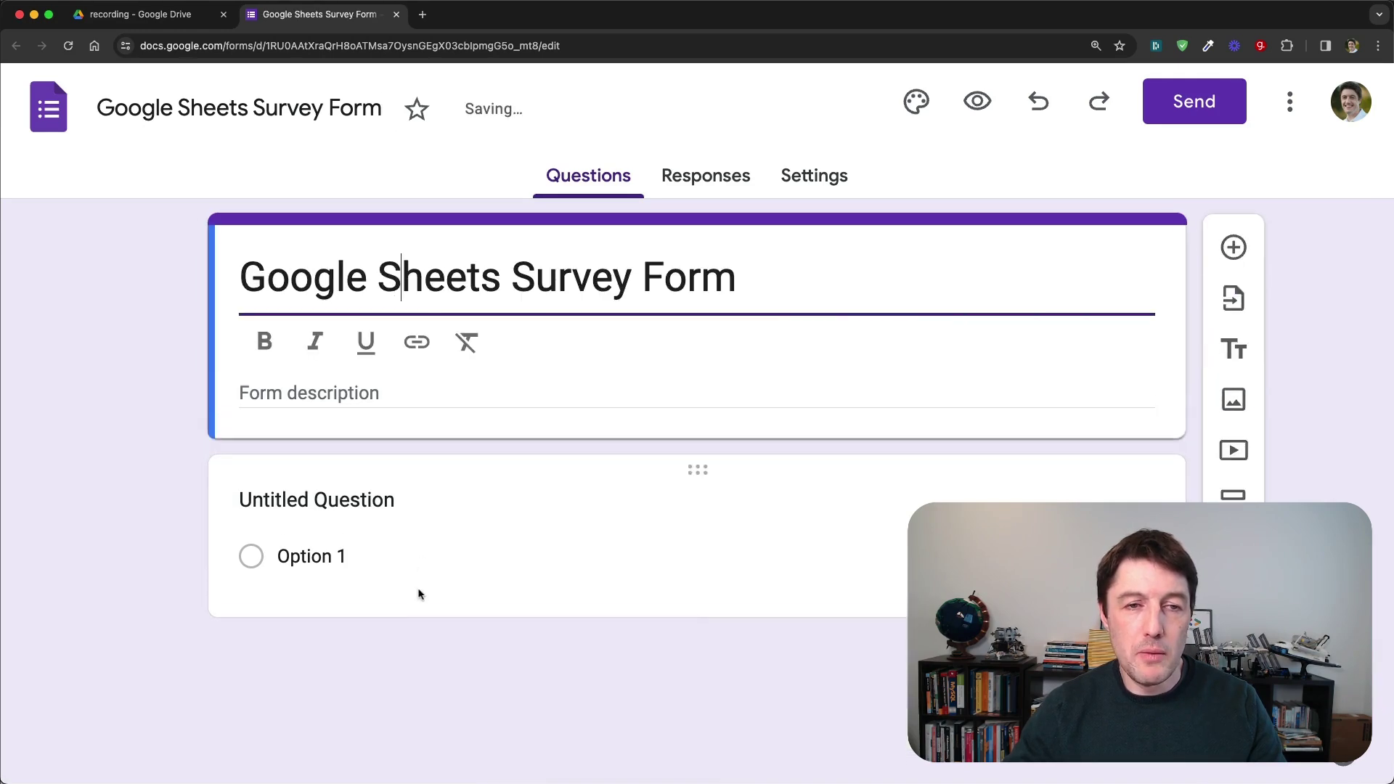
Step: Add the form description "Thank you for taking a few minutes to fill out this survey."
left_click(189, 517)
left_click(327, 341)
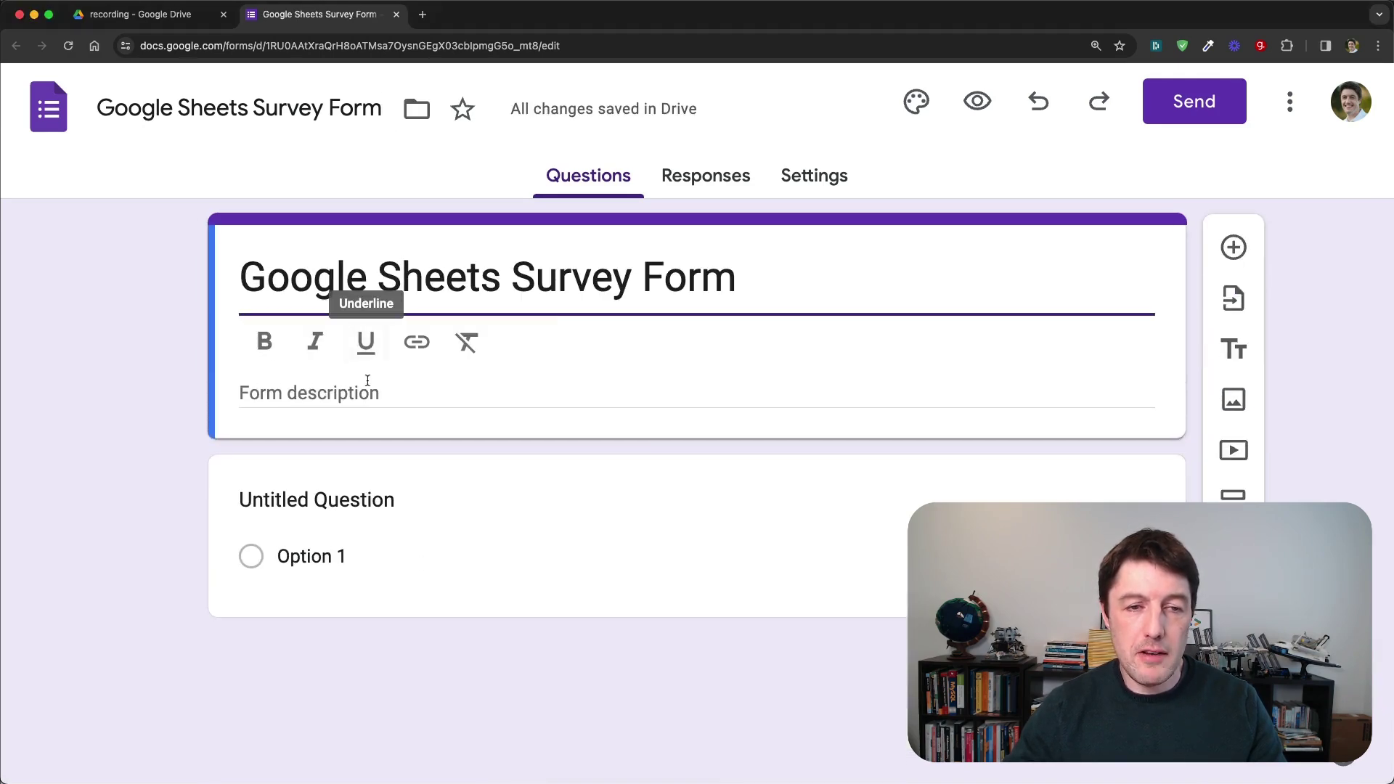
left_click(367, 385)
type("Thank you for taking a few minutes to fill out this survey.")
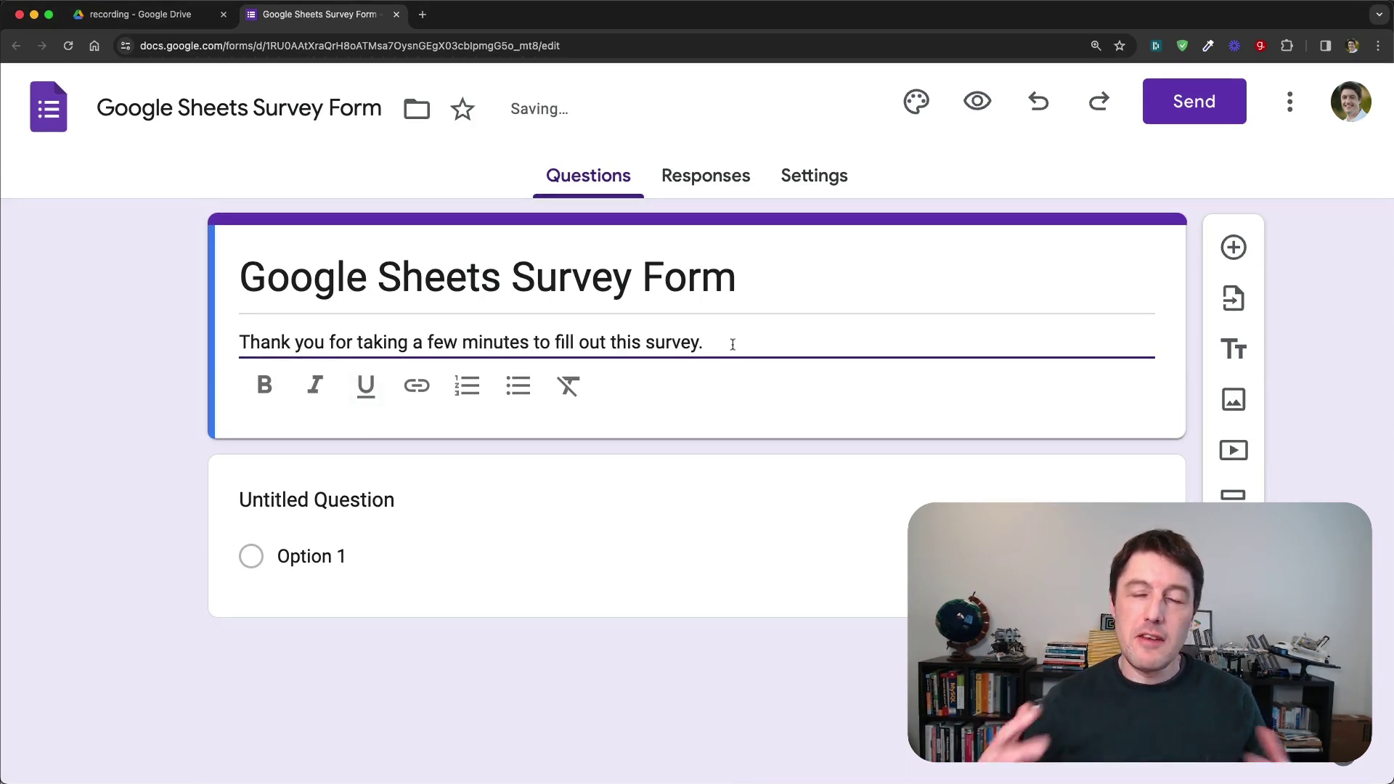
left_click(152, 348)
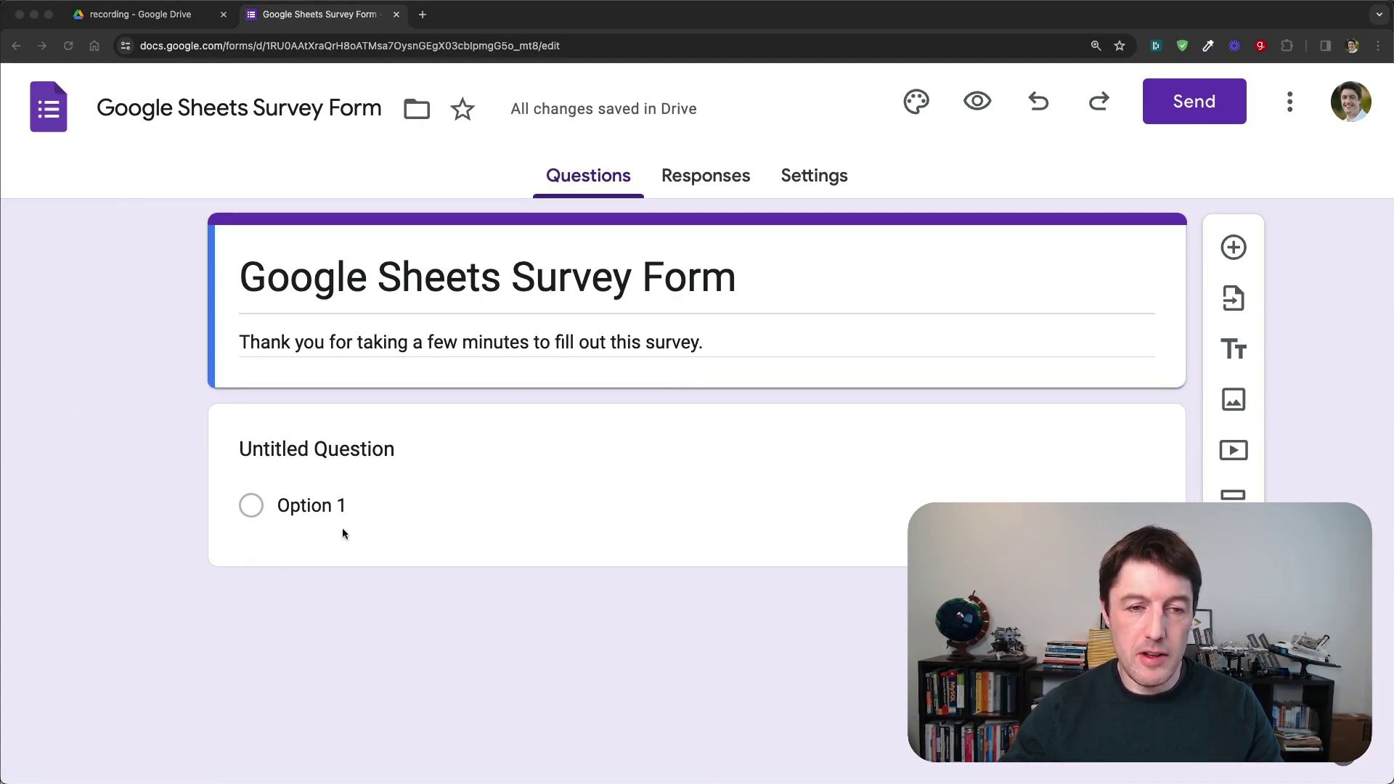
Step: Make the first question a linear scale asking "How would you describe your familiarity with Google Sheets?"
left_click(374, 447)
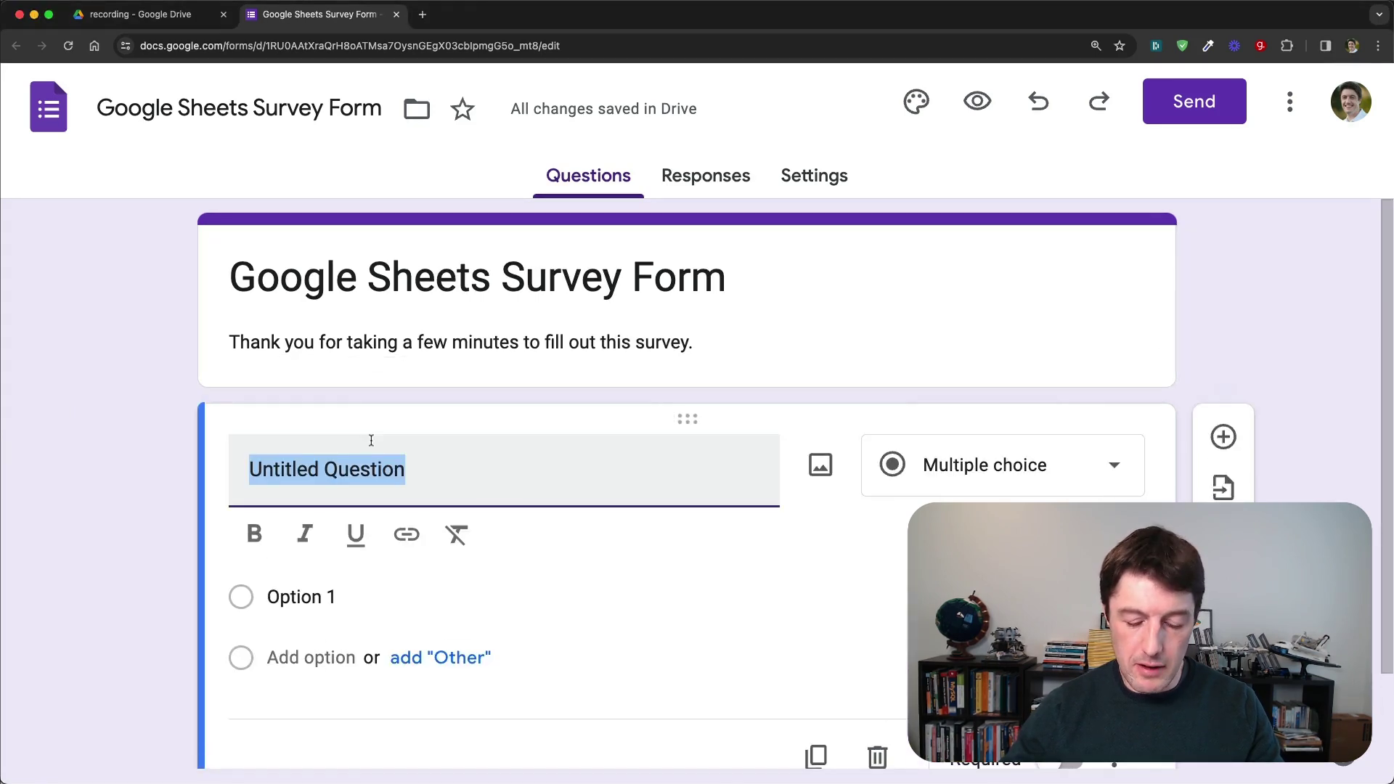
type("How would you describe your familiarity with Google Sheets?")
scroll(125, 465, "down", 2)
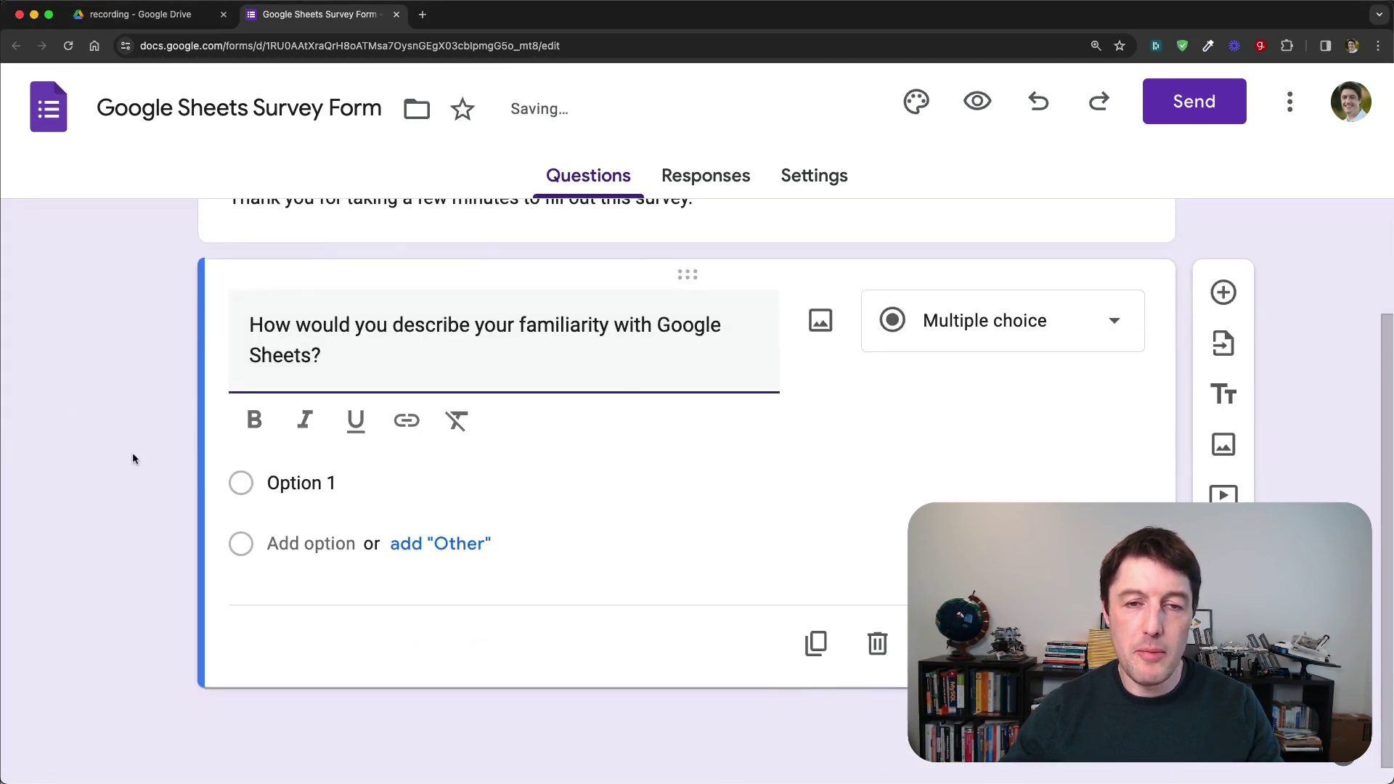
left_click(997, 318)
left_click(1005, 550)
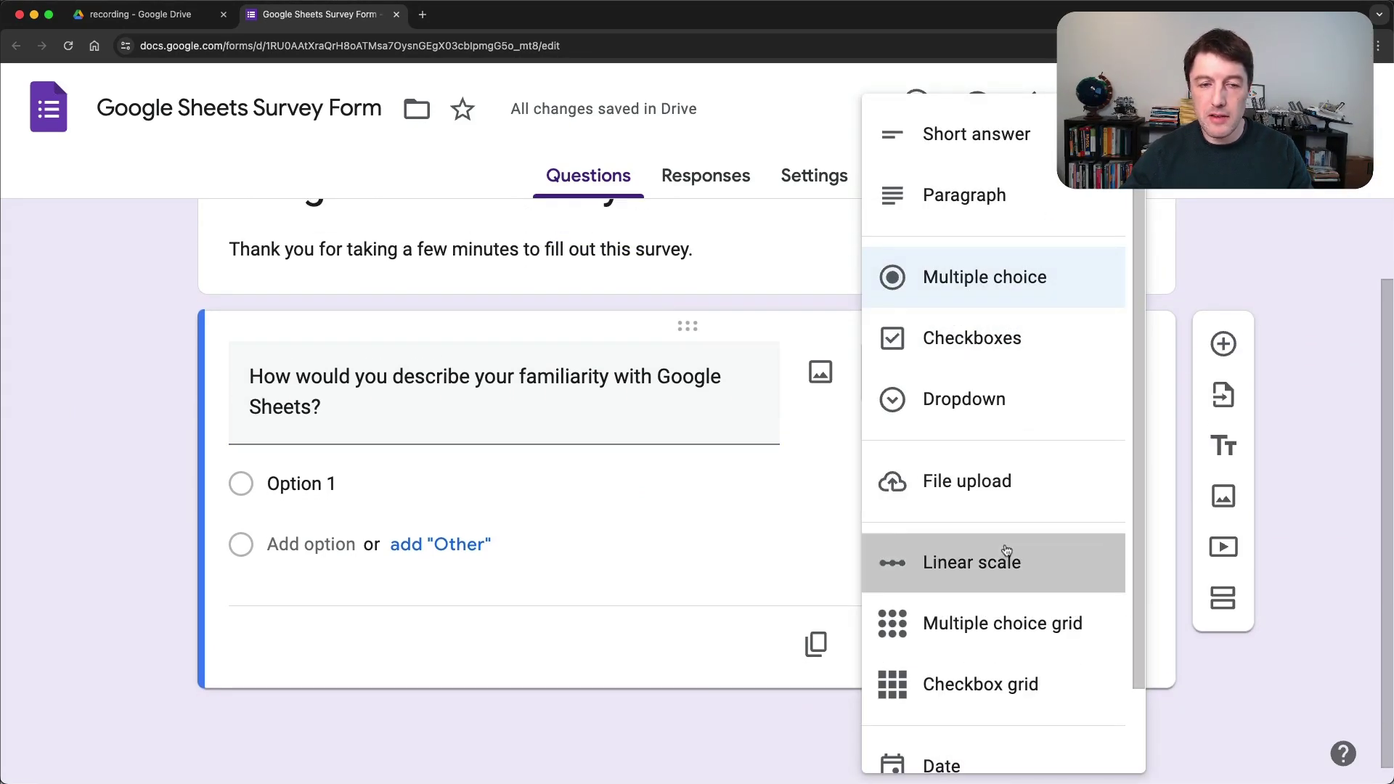
Step: Label the familiarity scale's value 1 as "Beginner" and value 5 as "Pro"
left_click(373, 572)
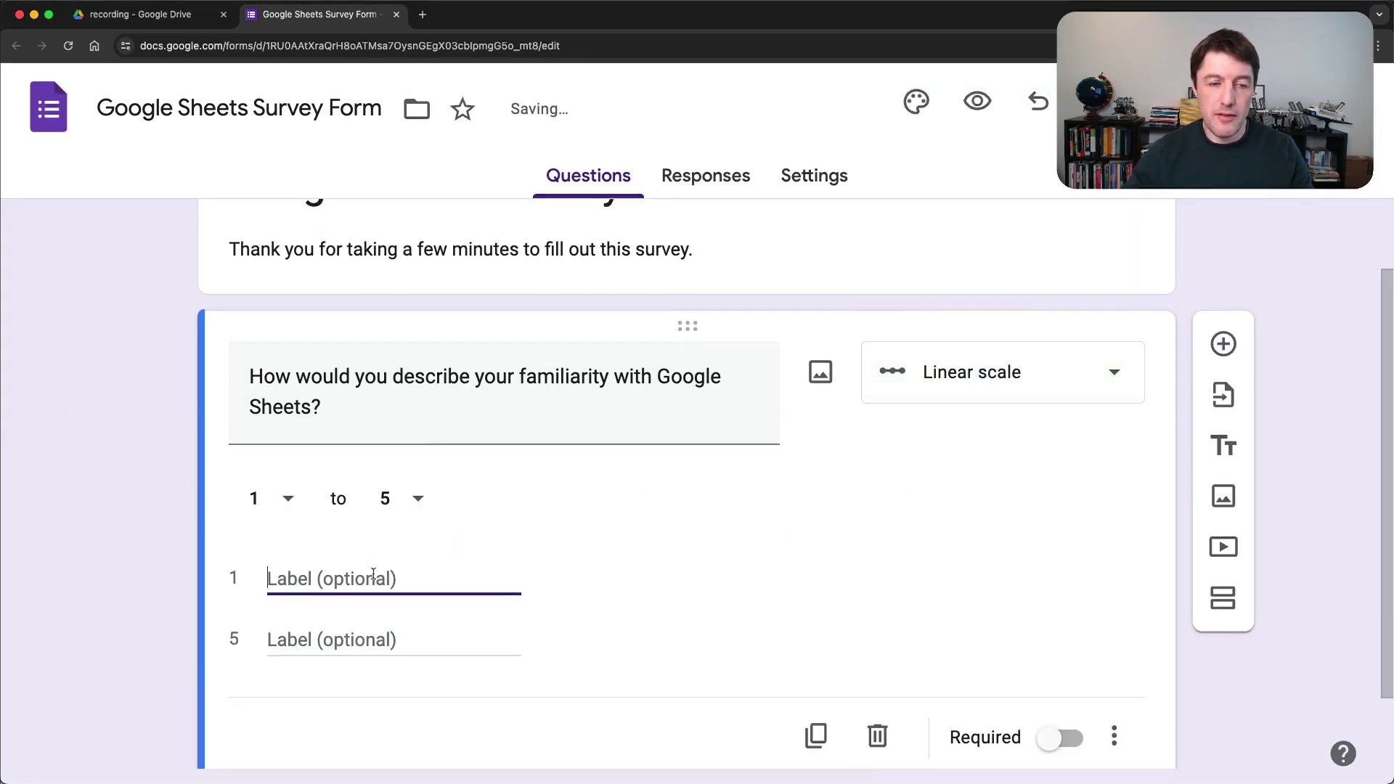
type("Beginner")
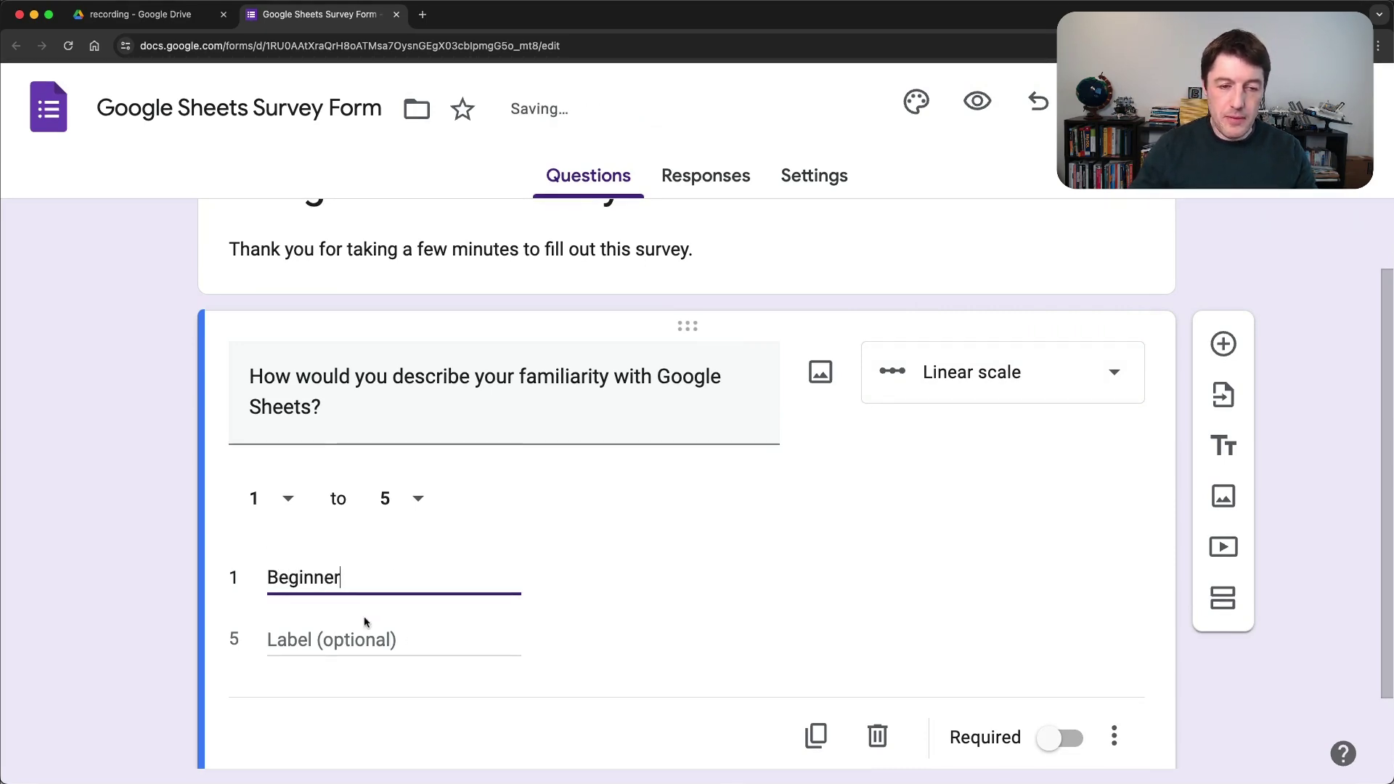
left_click(364, 633)
type("Pro")
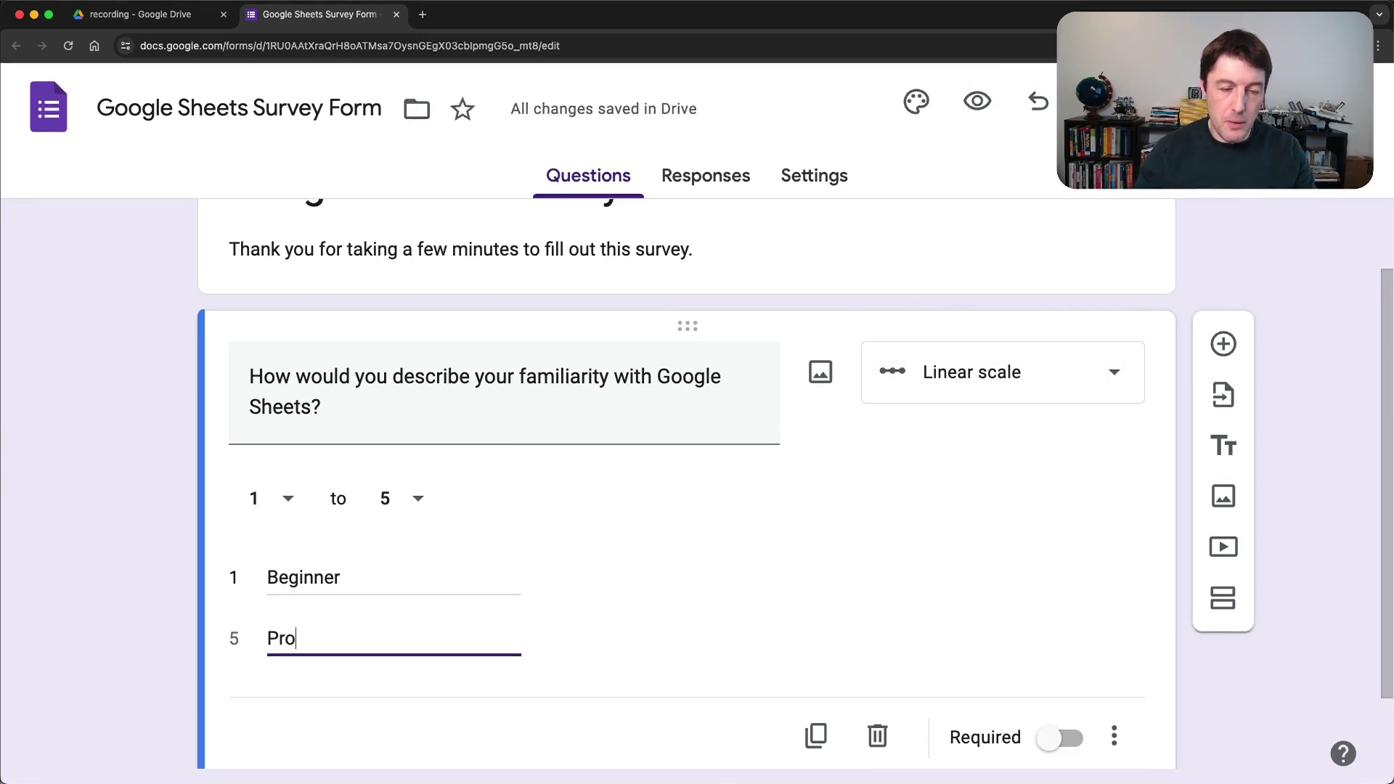
left_click(382, 615)
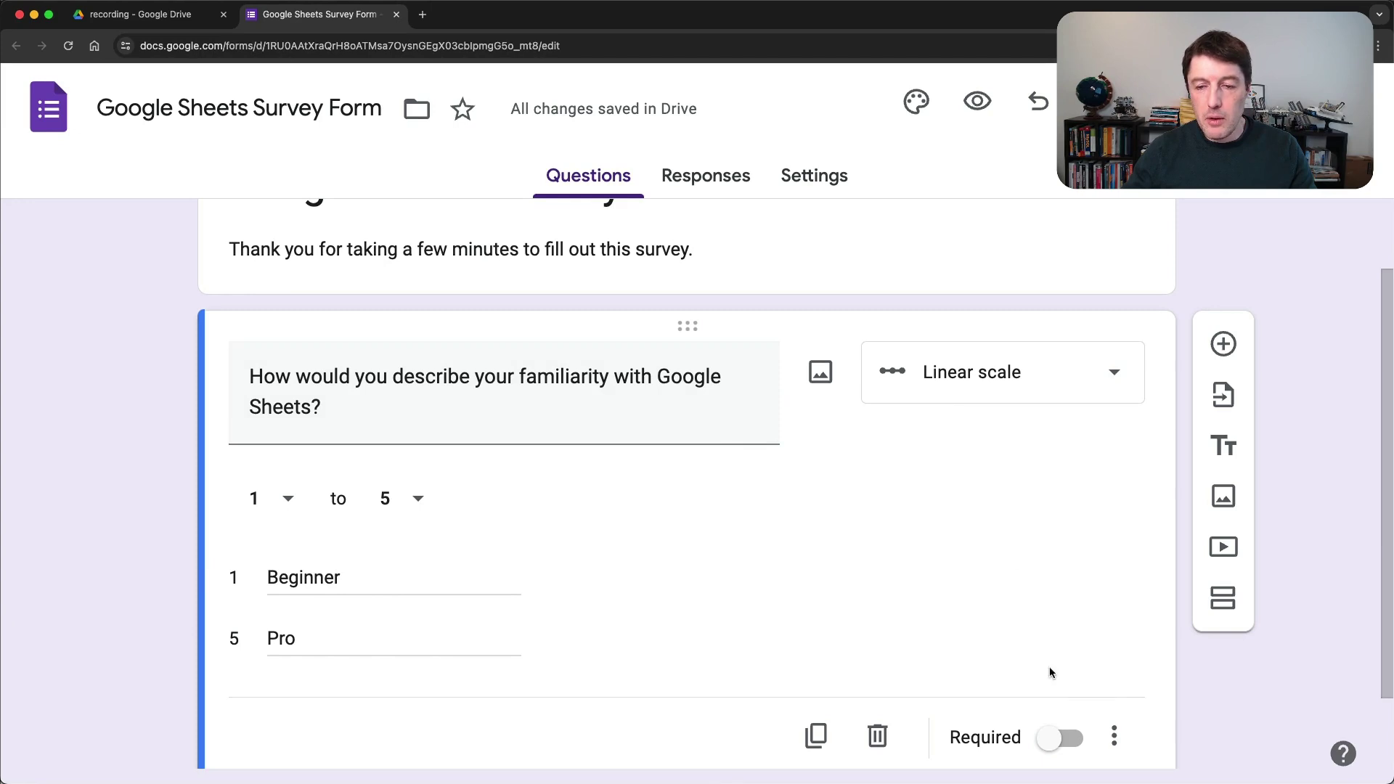
Step: Add a description to the familiarity question explaining levels 1 Beginner, 2 Beginner/Intermediate, 3 Intermediate, 4 Advanced and 5 Pro with example skills
left_click(1111, 735)
left_click(1179, 708)
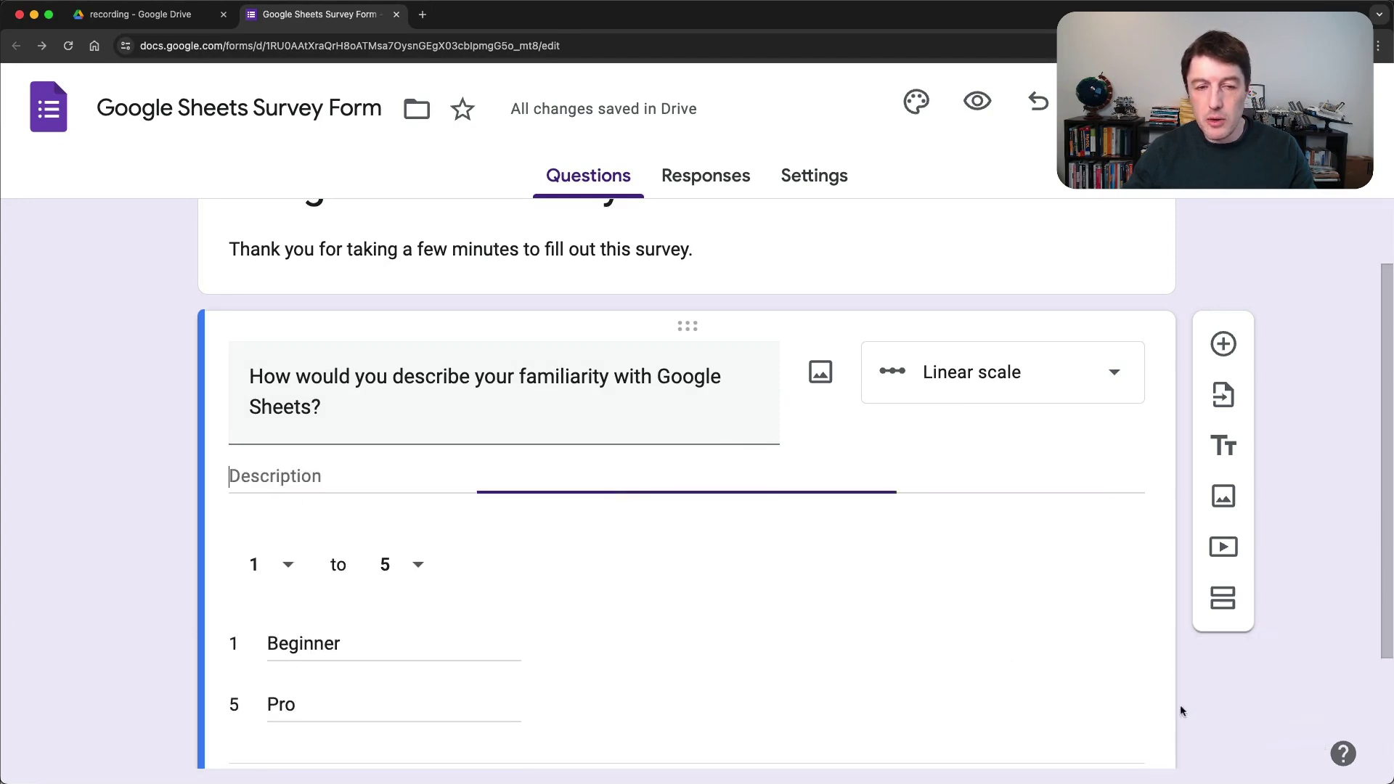
type("To give you some idea of what levels might look like: 1 = Beginner: getting started and learning first formulas 2 = Beginner/Intermediate: understand basic formulas and learning pivot tables 3 = Intermediate: comfortable with things like VLOOKUP and pivot tables 4 = Advanced: comfortable with formulas like INDEX/MATCH and complex sheets. 5 = Pro: comfortable with complex topics like LAMBDA formulas and use of Apps Script")
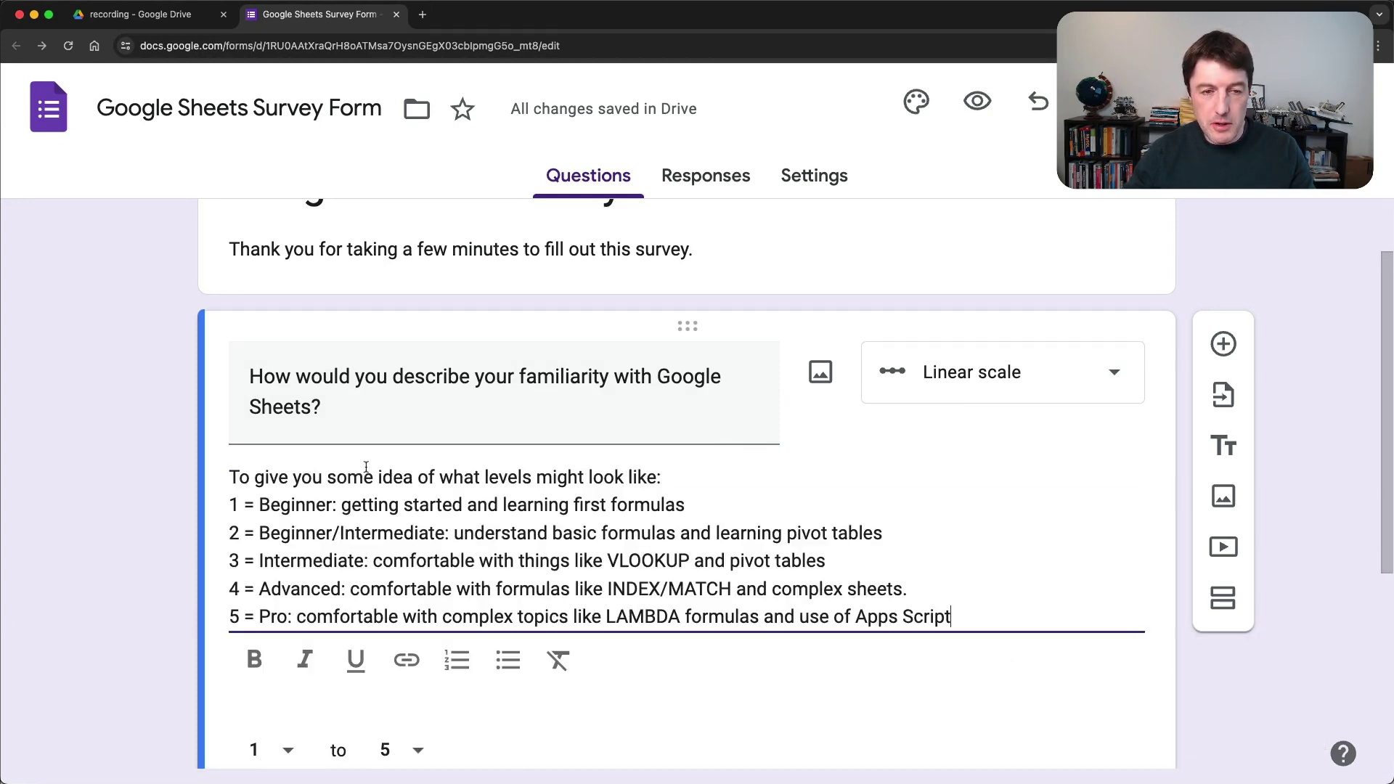
scroll(173, 459, "down", 3)
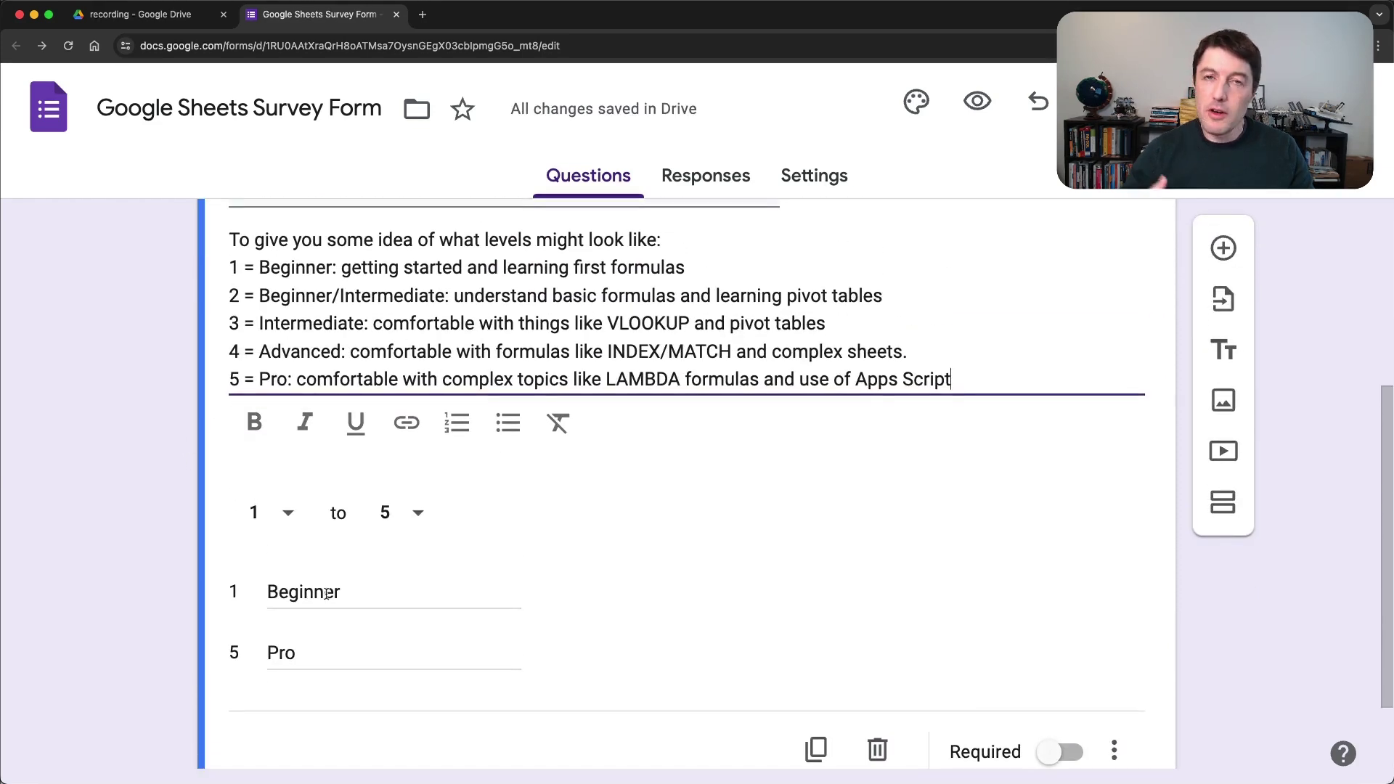
scroll(545, 320, "up", 1)
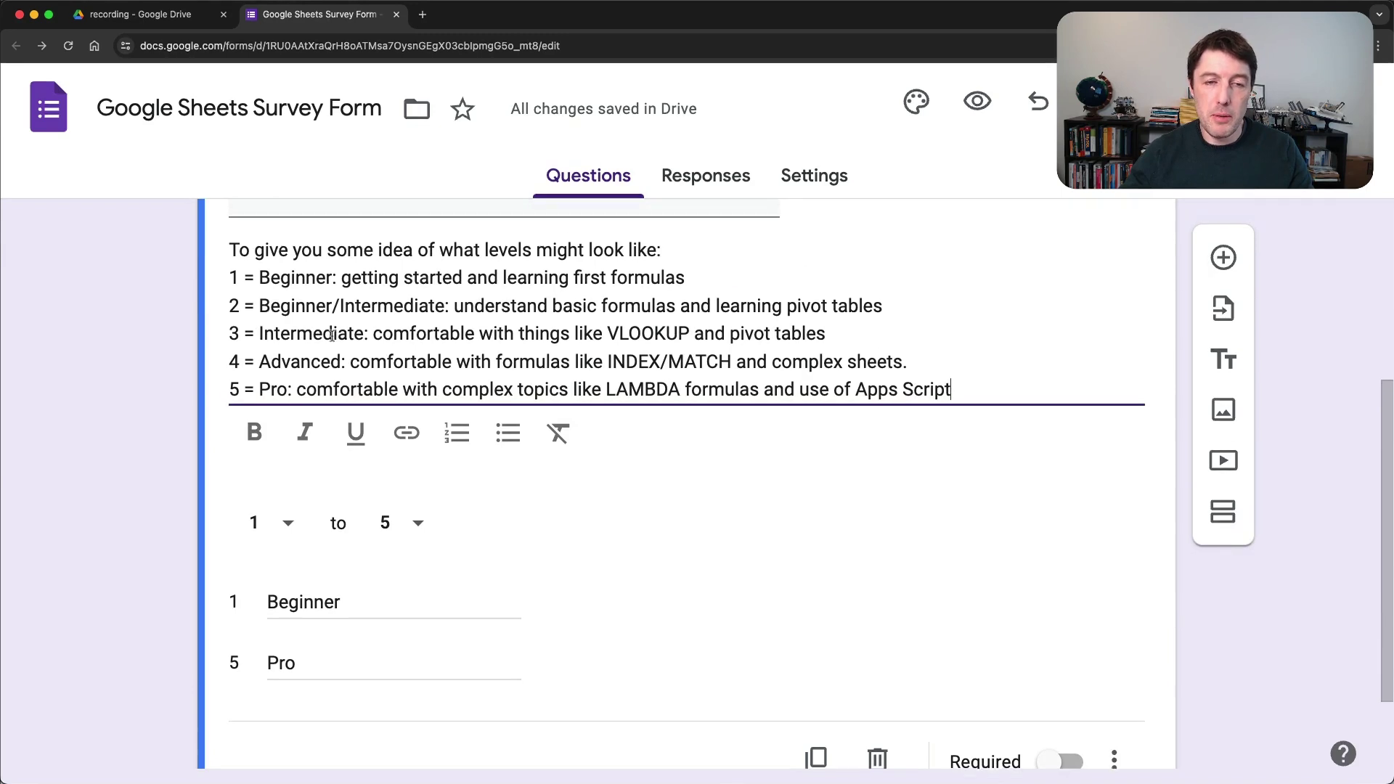
Step: Preview the form to check how the familiarity question looks to respondents, and close the preview
left_click(978, 101)
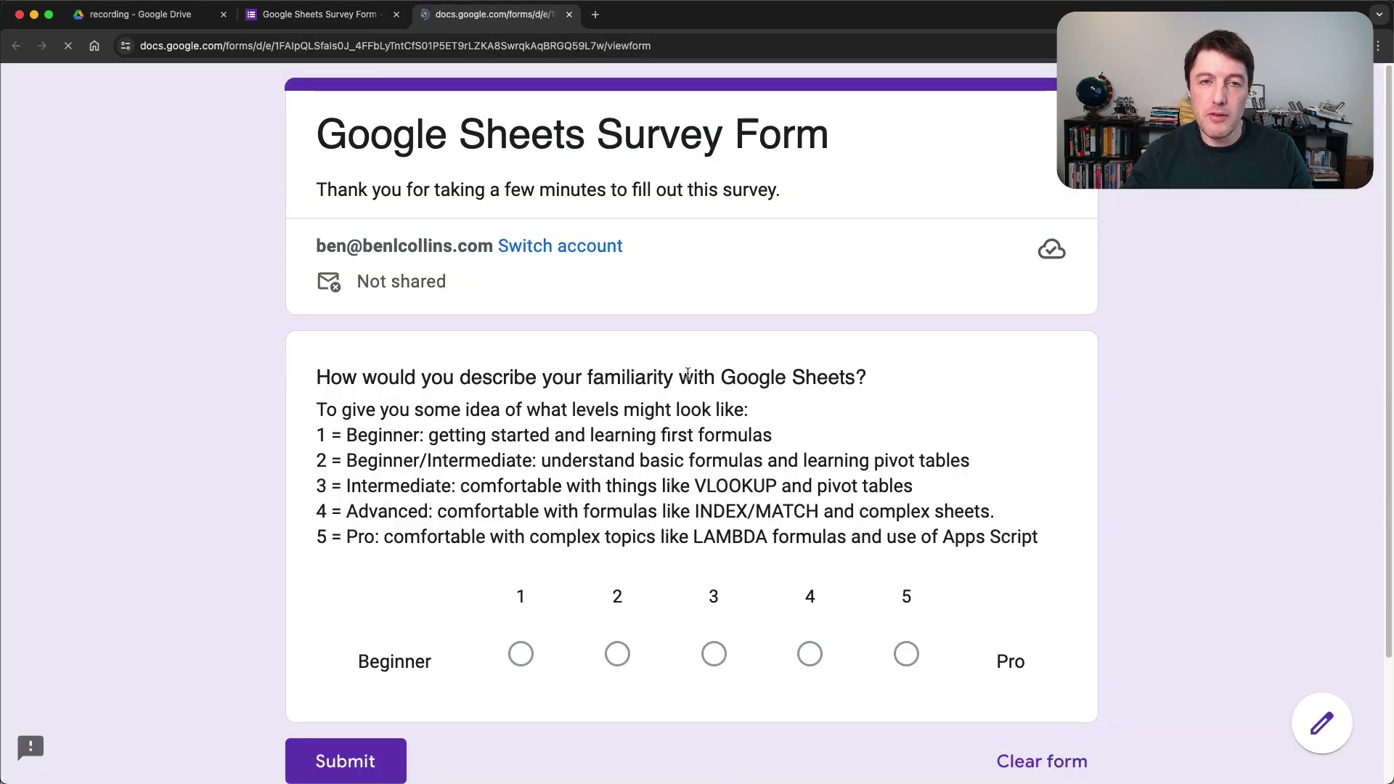
scroll(775, 398, "down", 1)
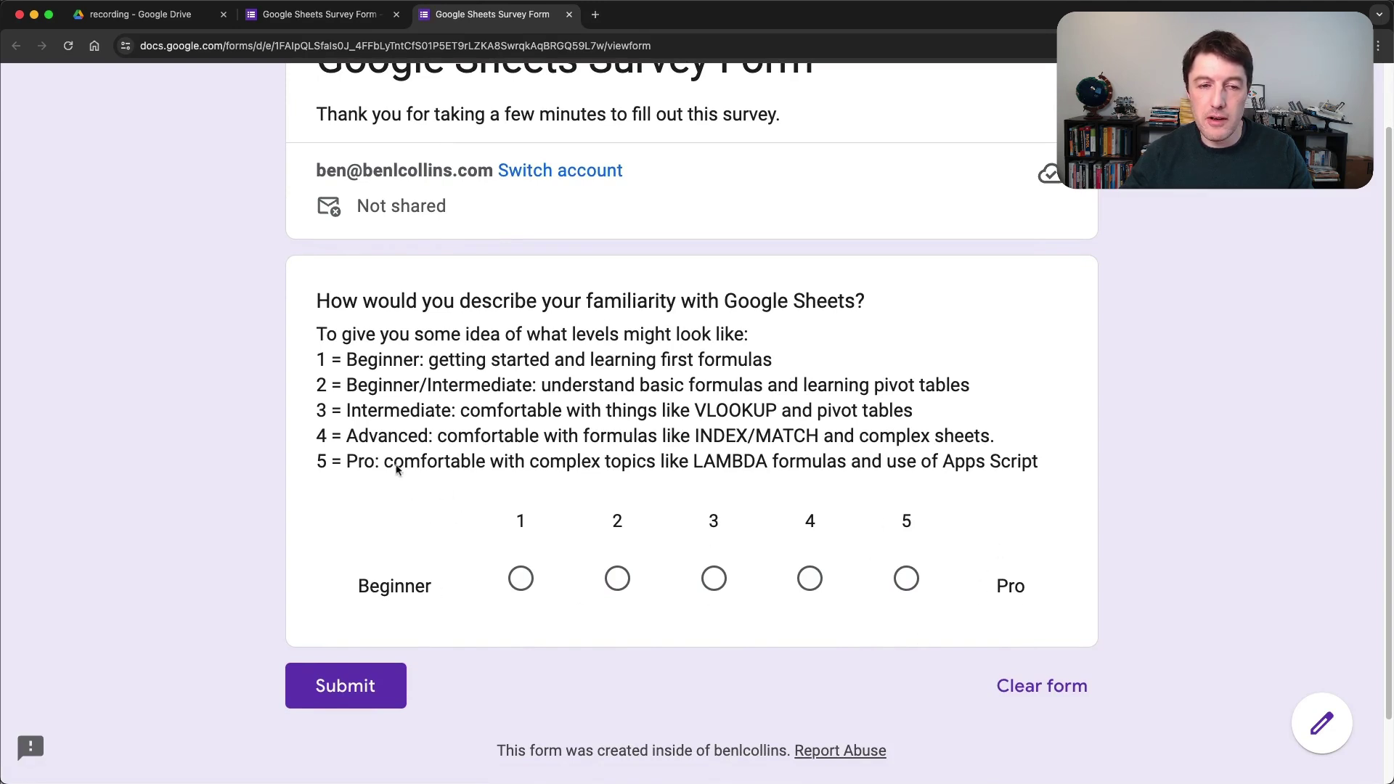
left_click(569, 14)
Step: Add a second question below the scale reading "How often do you use AI at work?"
scroll(614, 544, "down", 3)
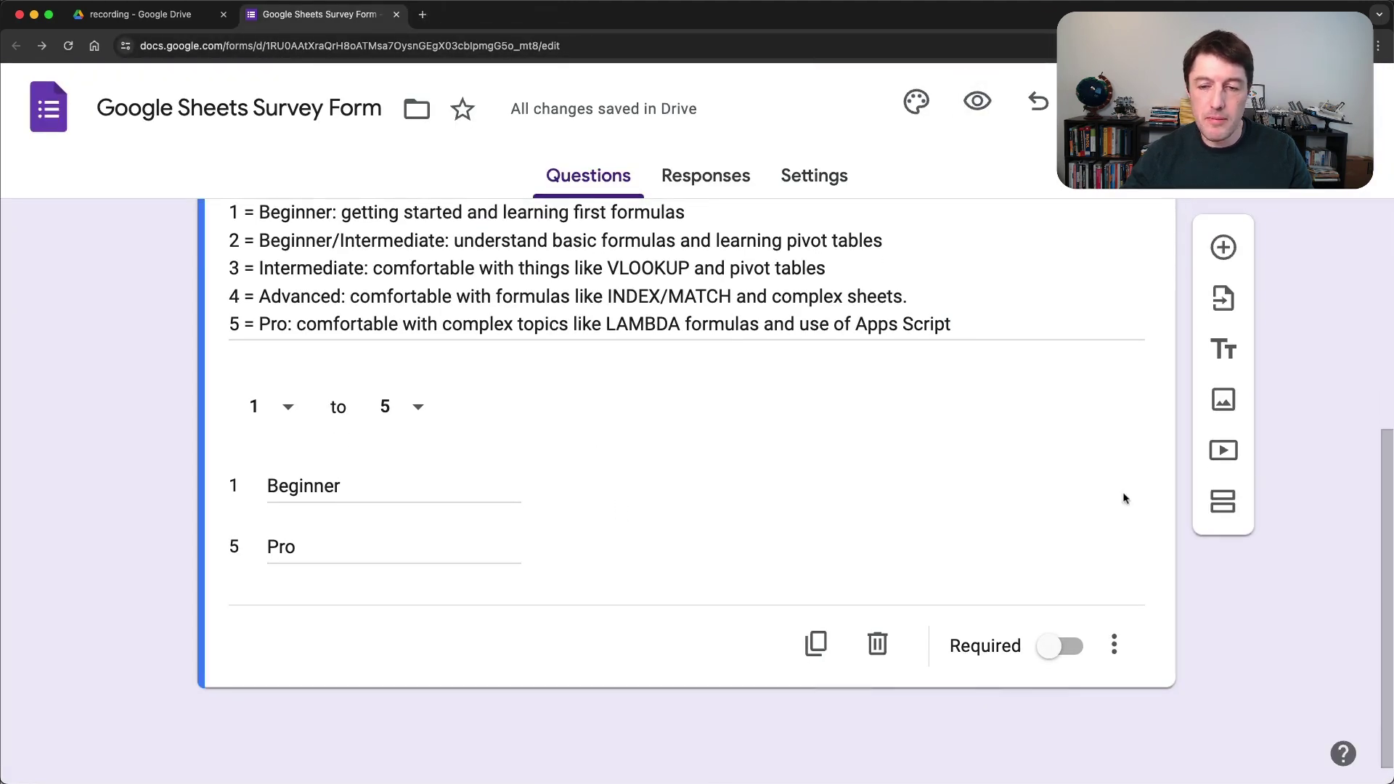
left_click(1219, 250)
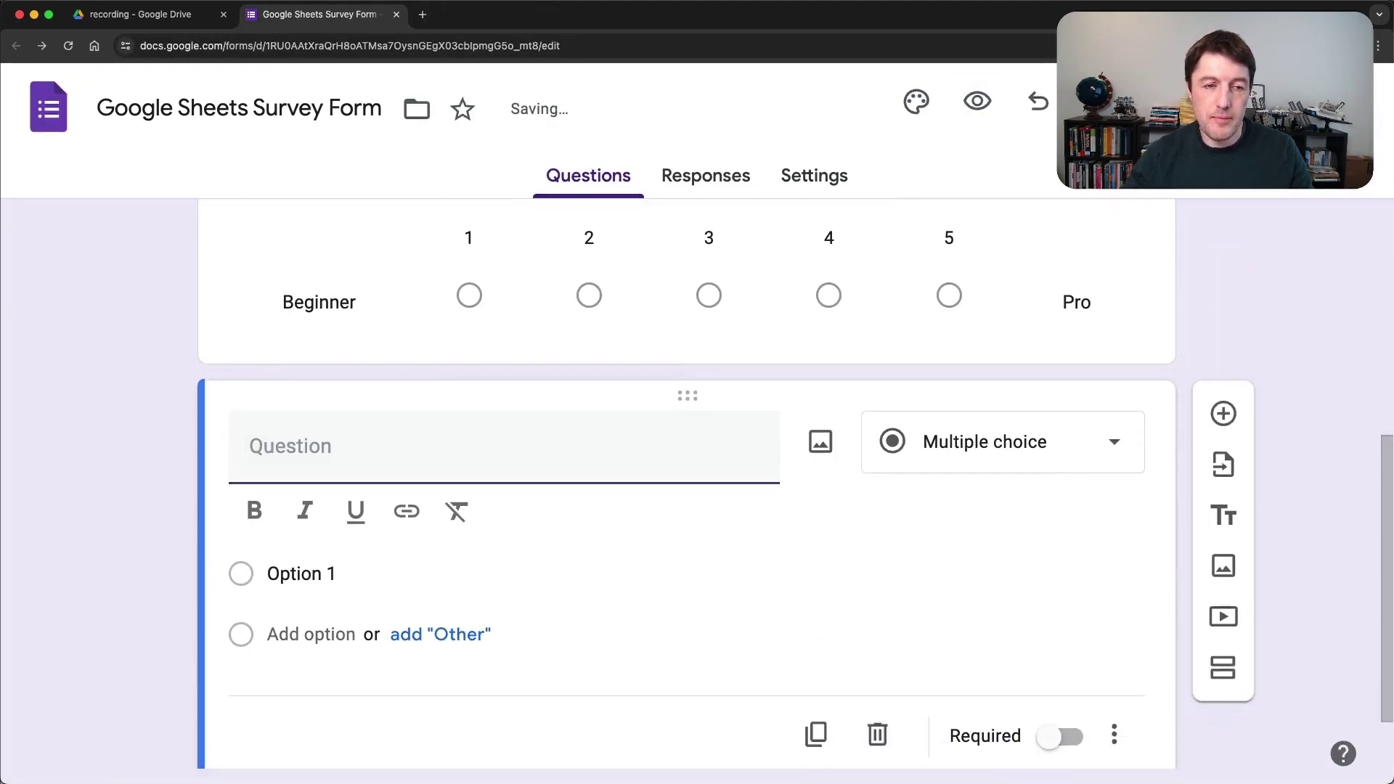
left_click(370, 448)
type("How often do you use AI at work?")
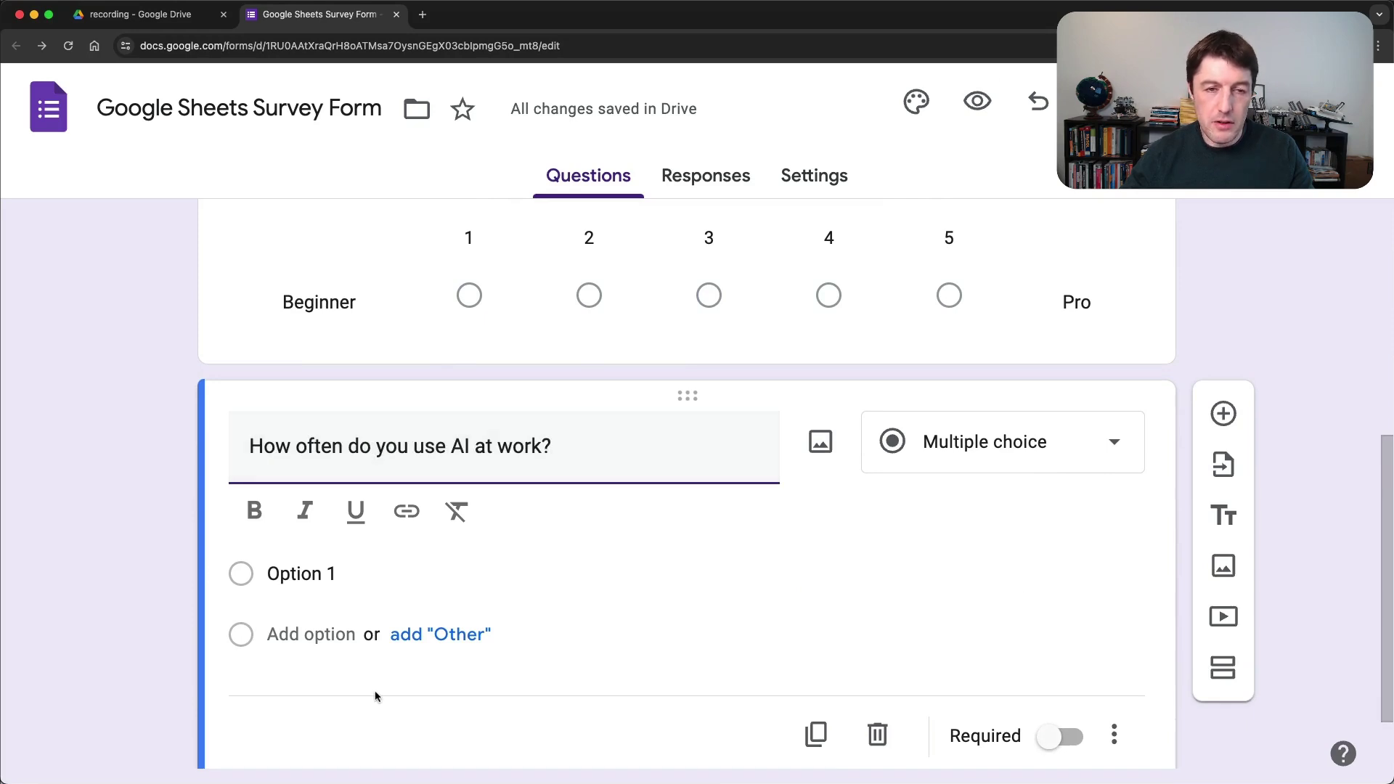
Step: Enter the answer options Daily, Weekly, Rarely and Never for the AI usage question
left_click(271, 573)
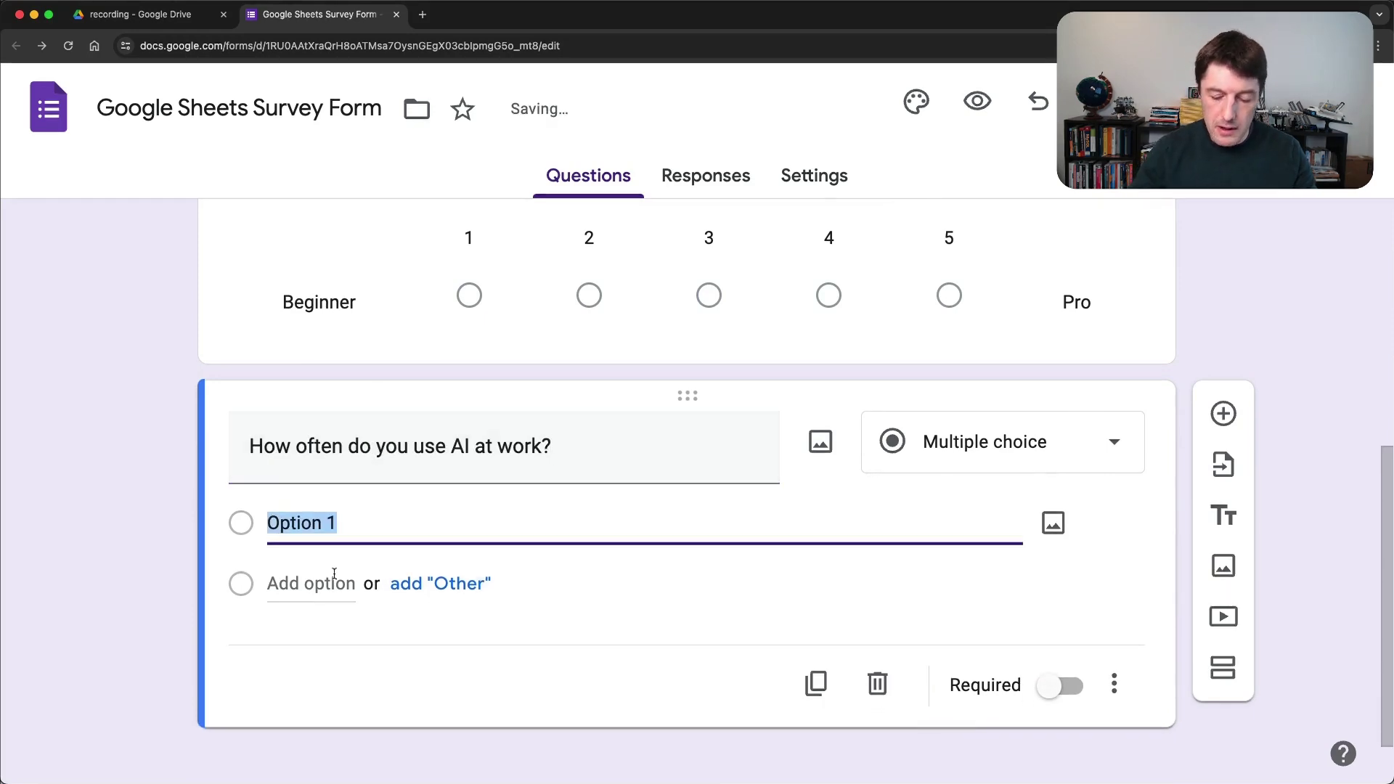
type("Daily")
key("Return")
type("Wee")
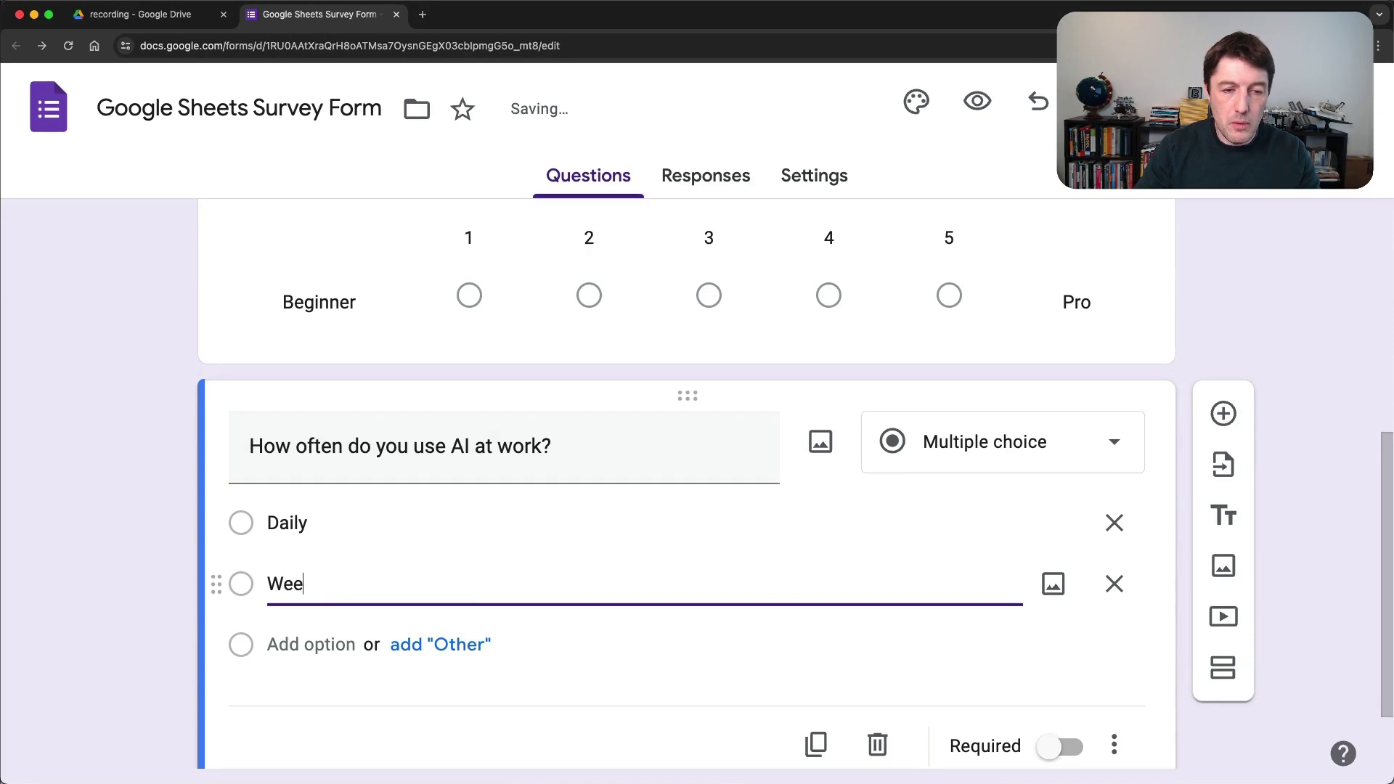
type("kly")
key("Return")
type("Rarely")
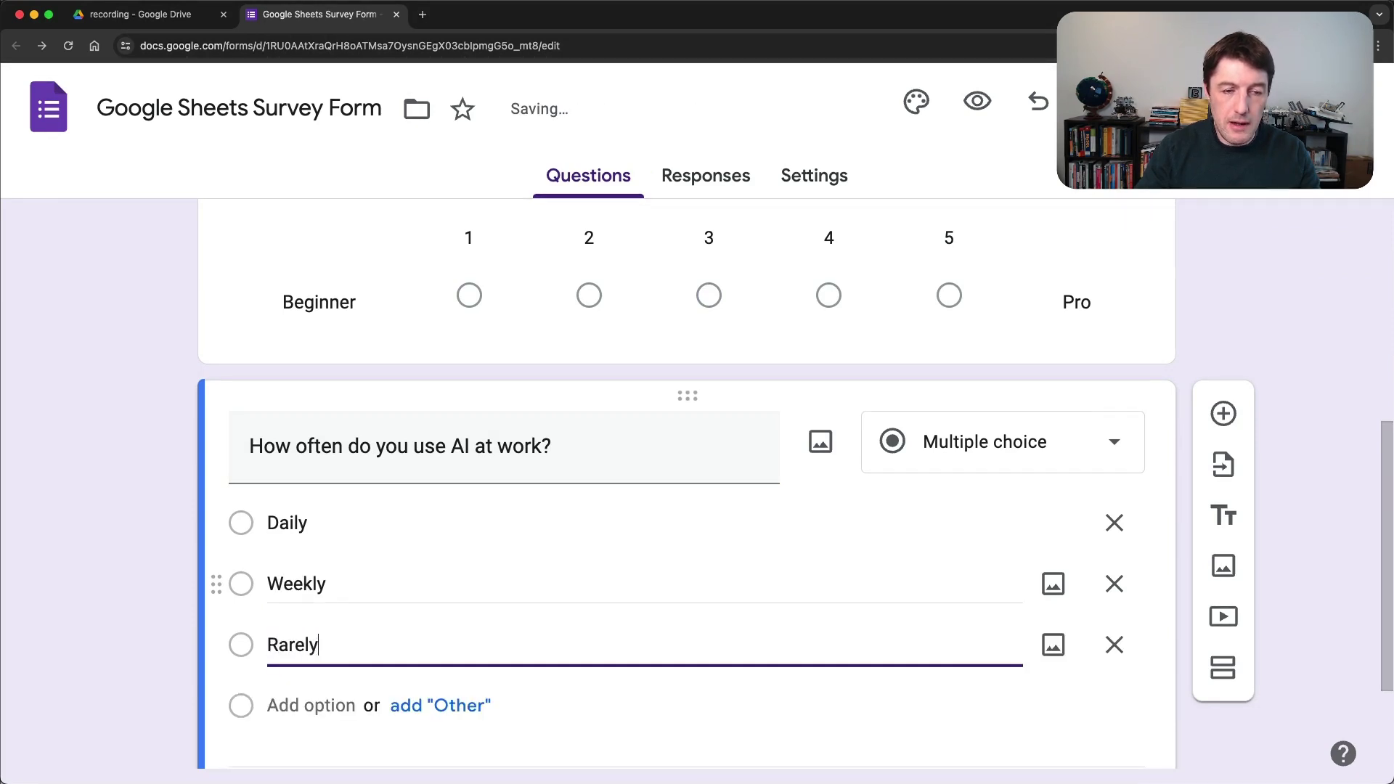
key("Return")
type("Never")
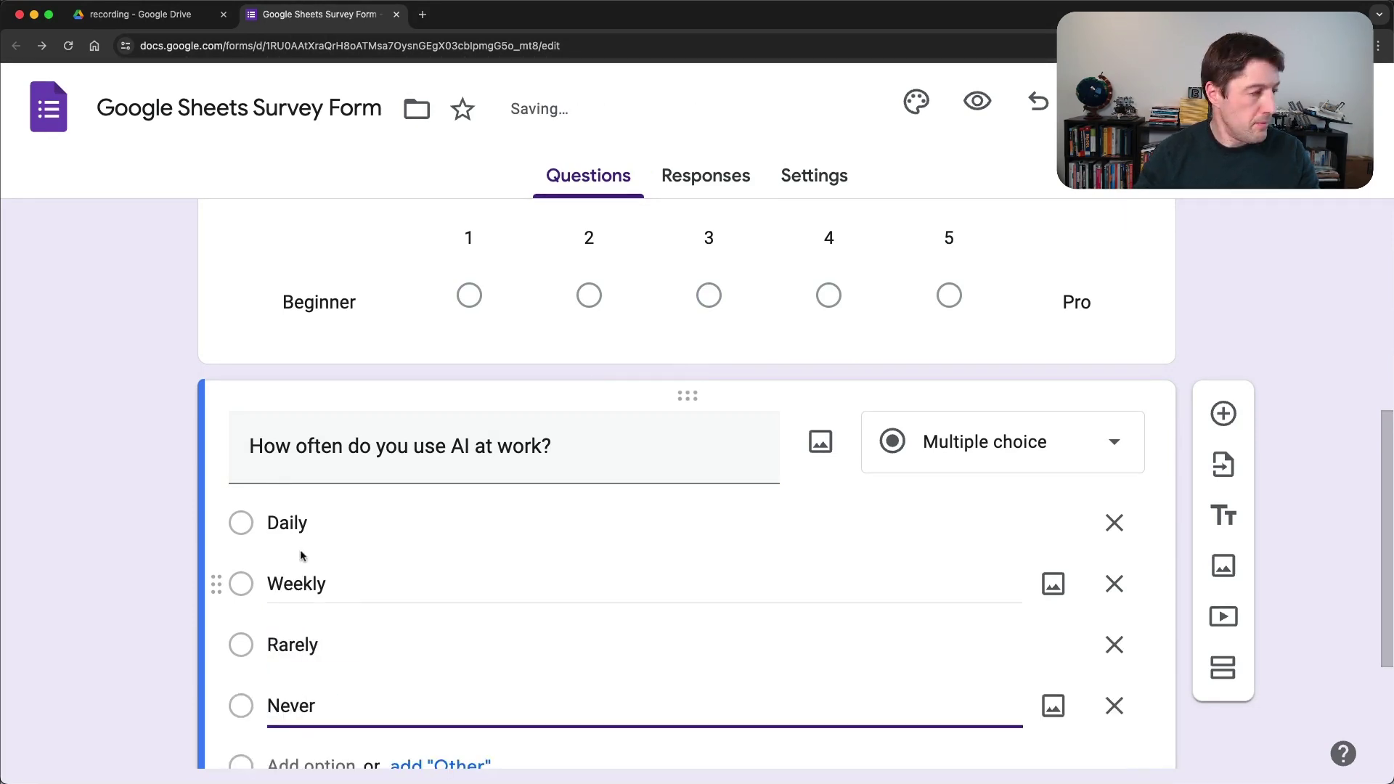
Step: Make both the AI usage question and the Google Sheets familiarity question required
scroll(1089, 617, "down", 3)
left_click(1063, 647)
scroll(1053, 523, "up", 3)
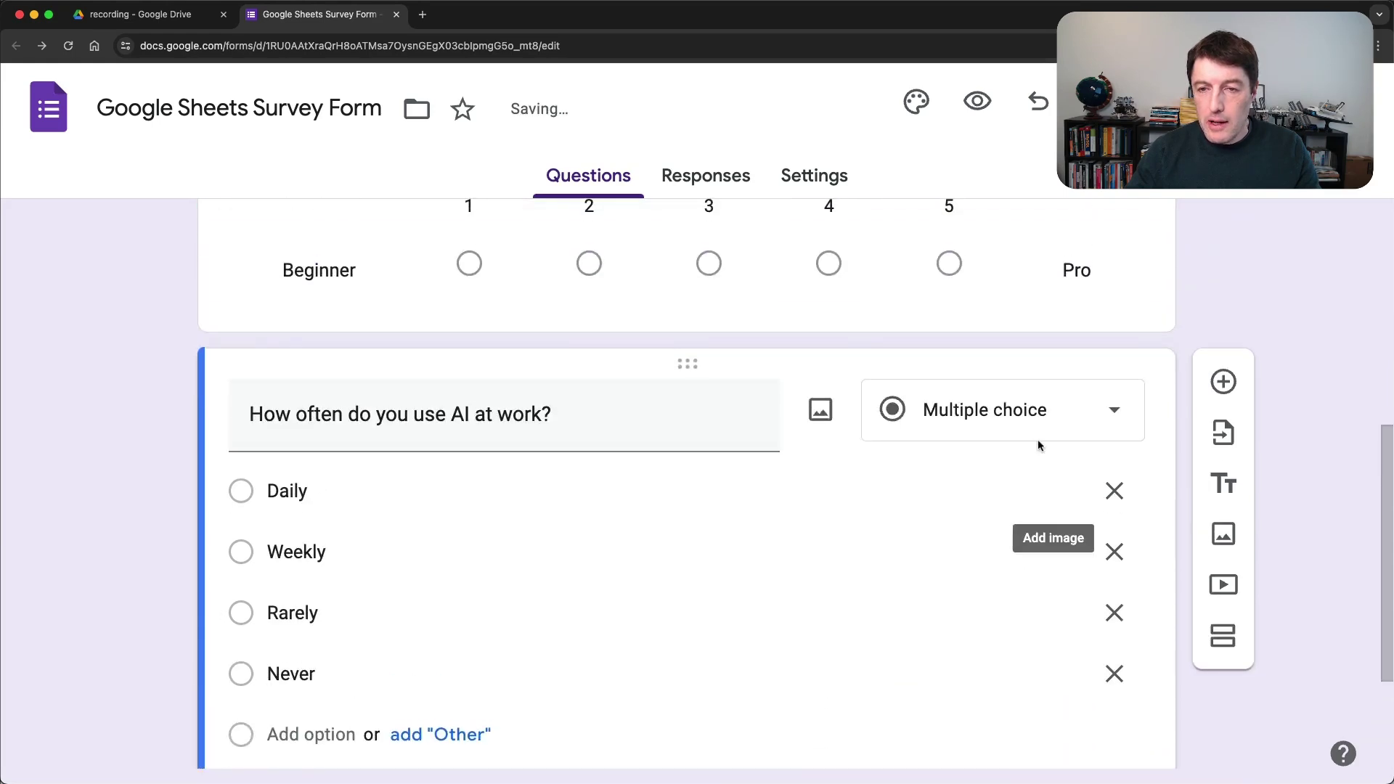
scroll(1038, 444, "up", 5)
left_click(1009, 396)
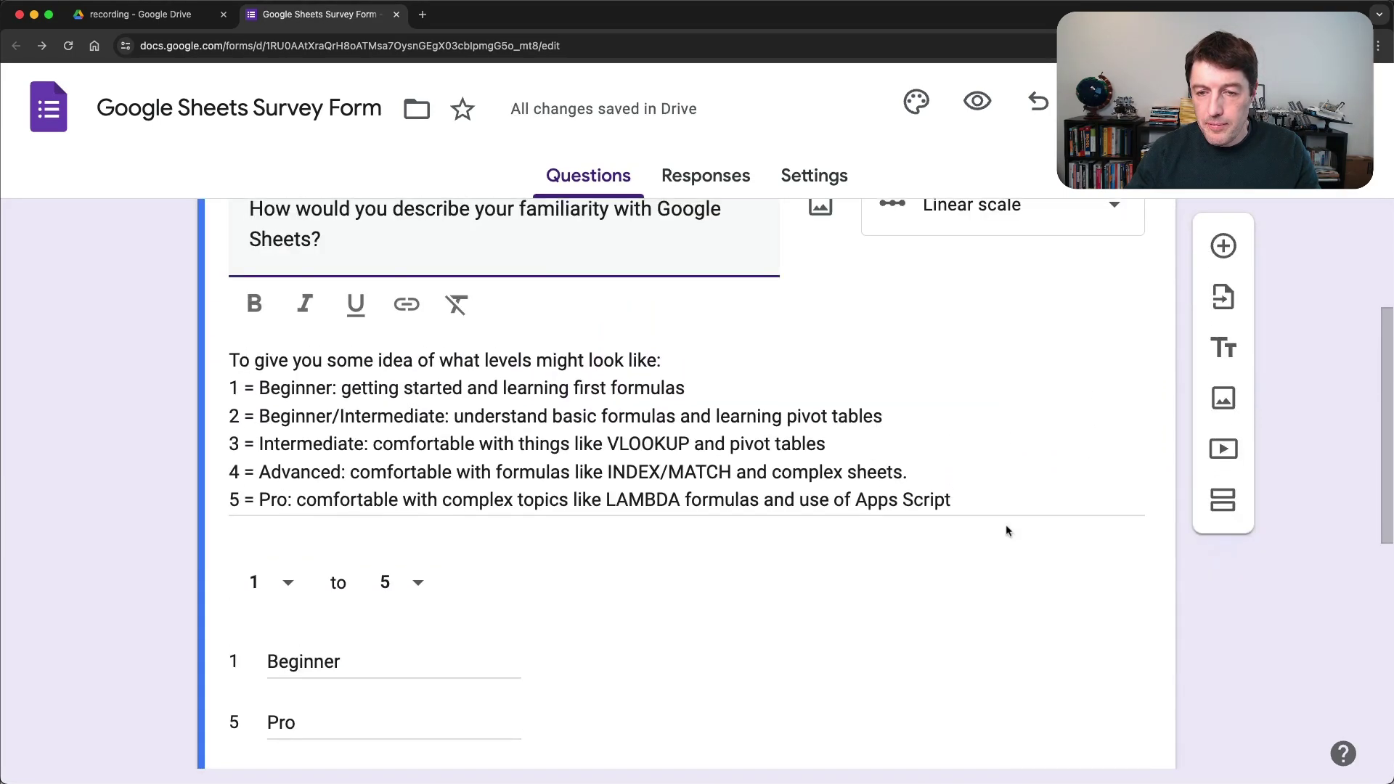
scroll(1006, 531, "down", 5)
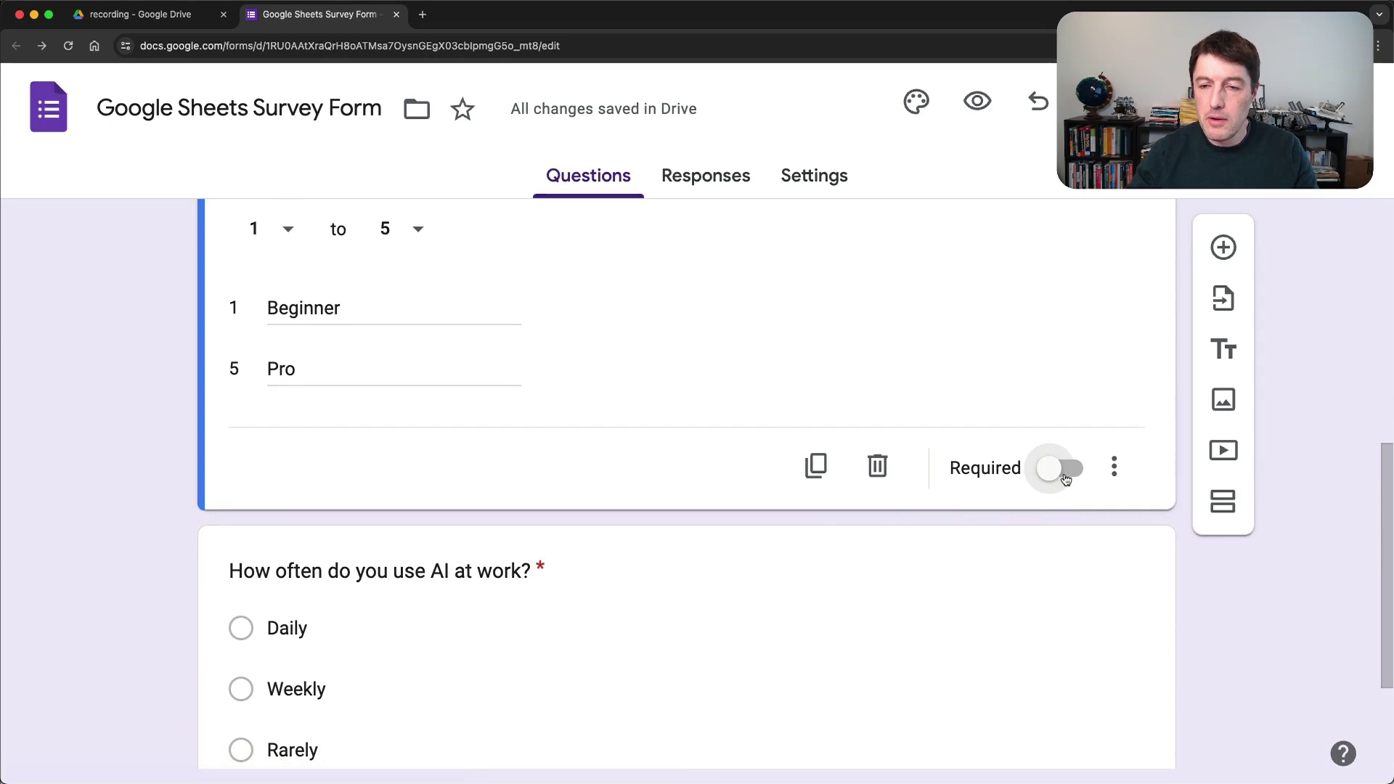
left_click(1065, 479)
Step: Upload the benLogo image as the form's header in the theme settings, keeping the default crop
scroll(782, 493, "up", 3)
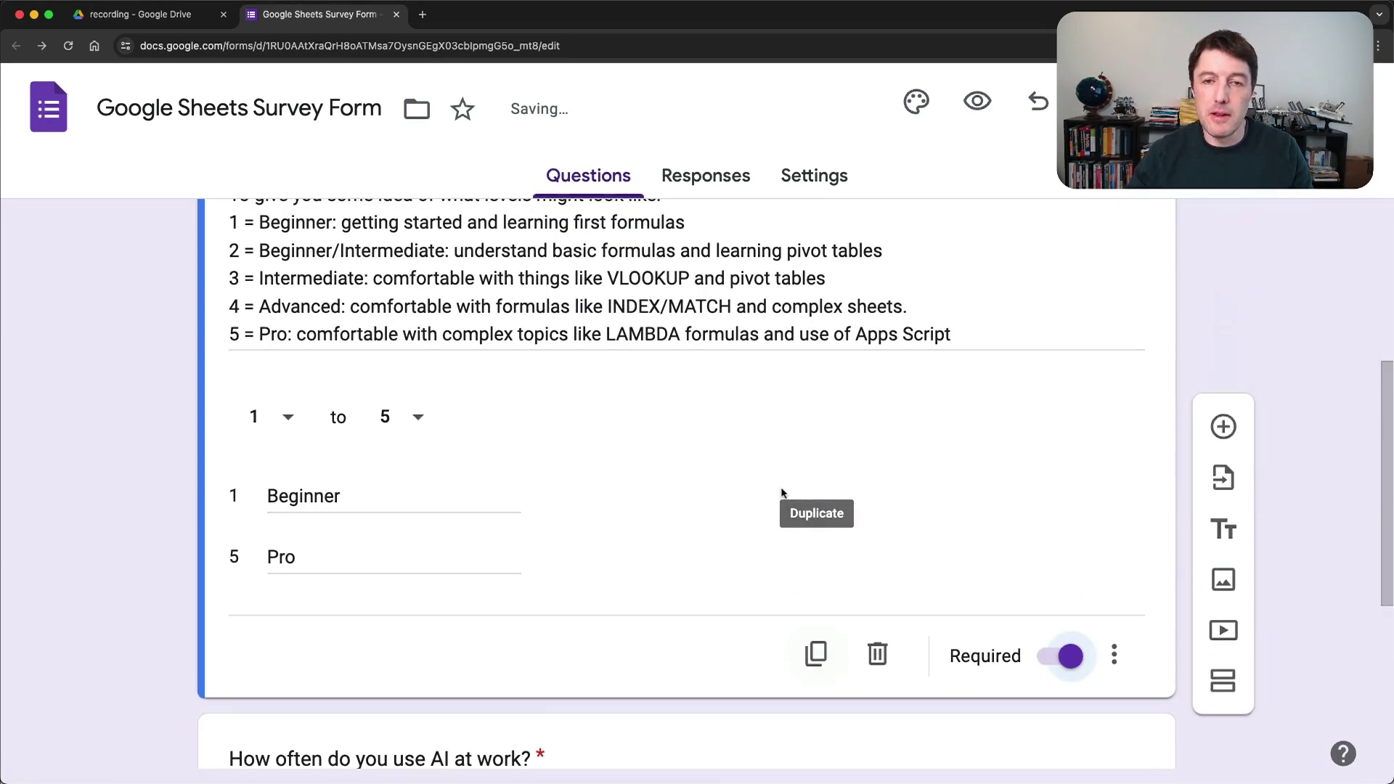
scroll(782, 494, "up", 5)
scroll(842, 392, "up", 1)
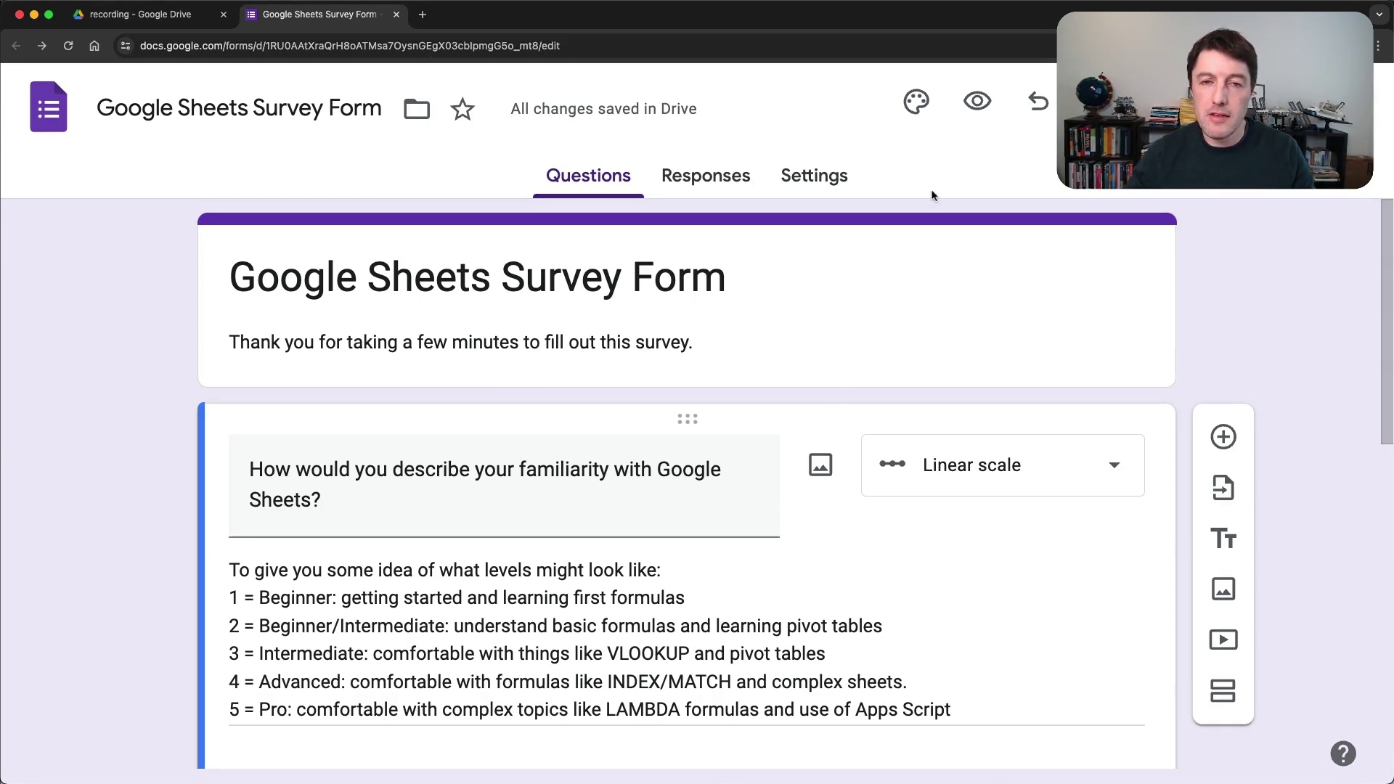
left_click(916, 103)
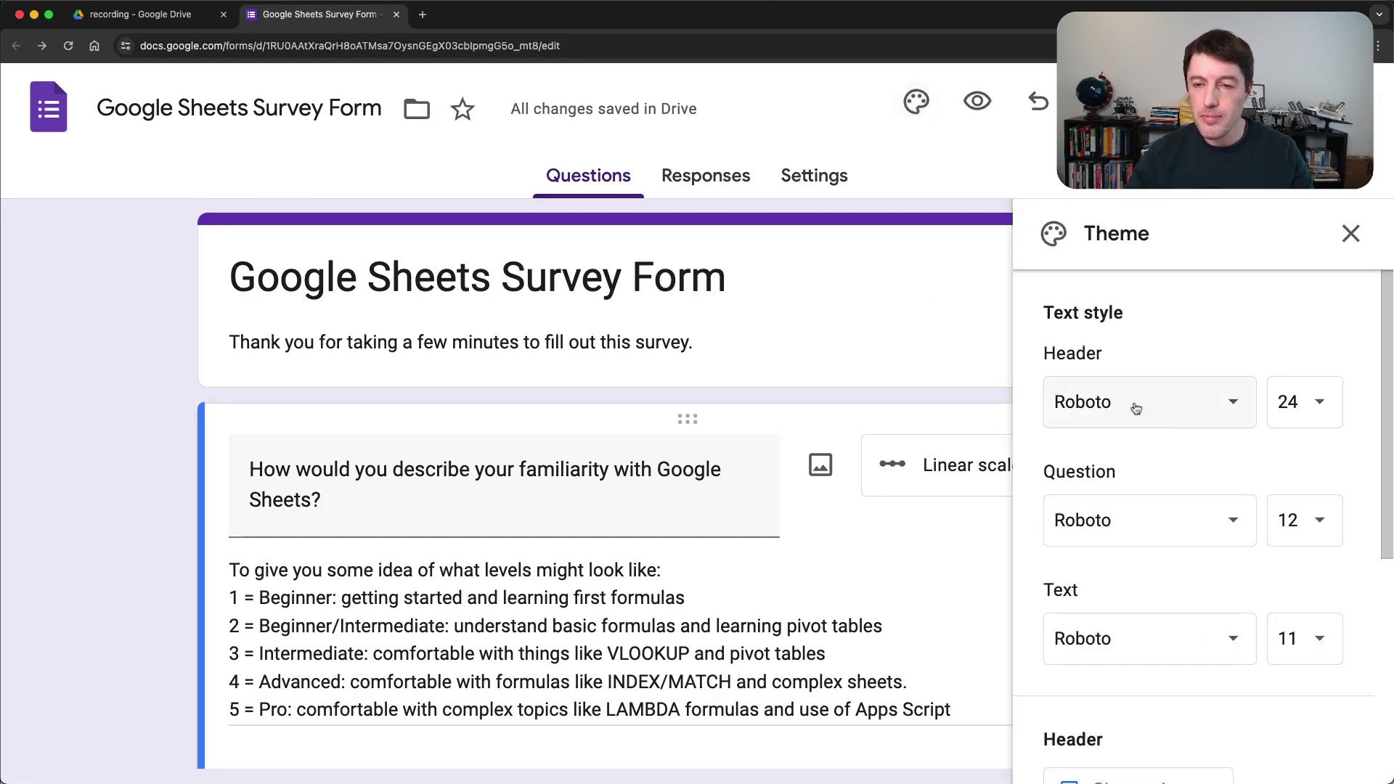
scroll(1155, 406, "down", 5)
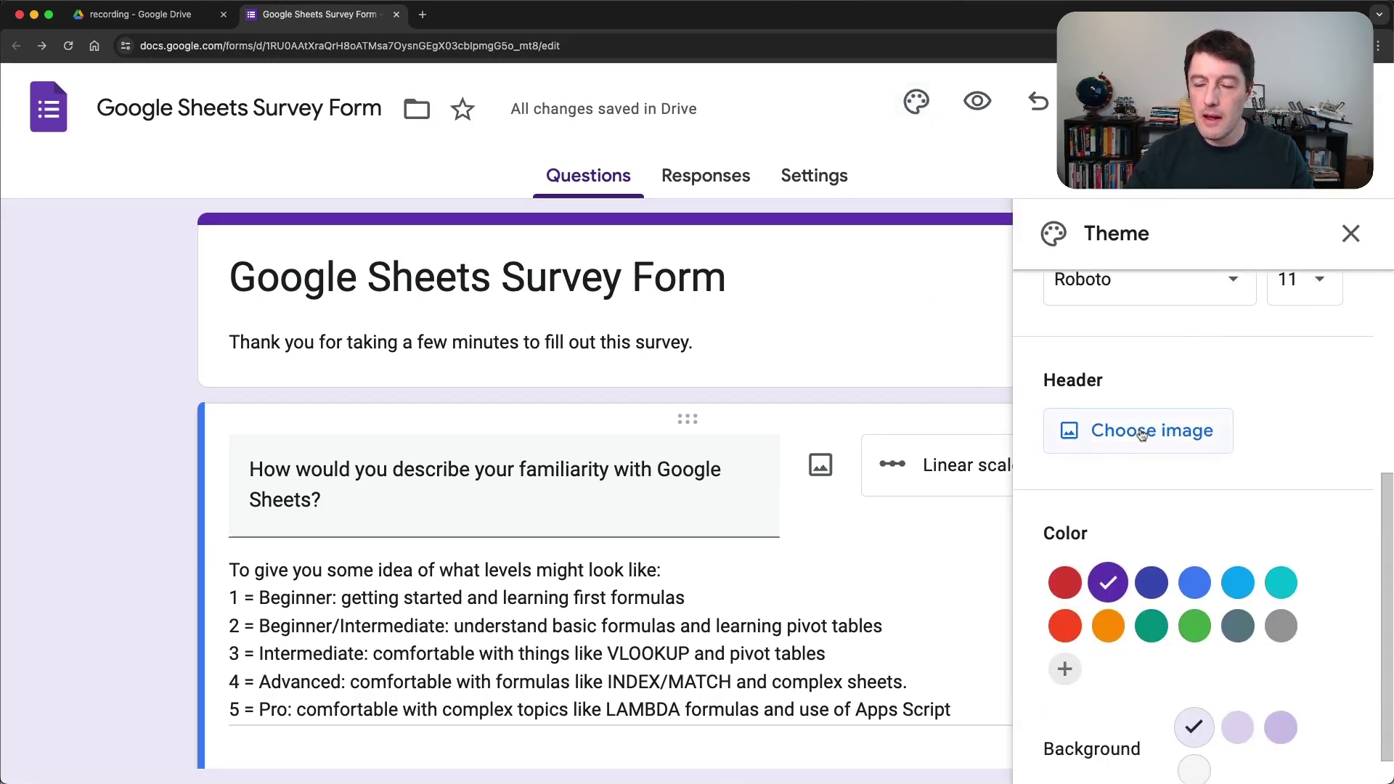
left_click(1150, 431)
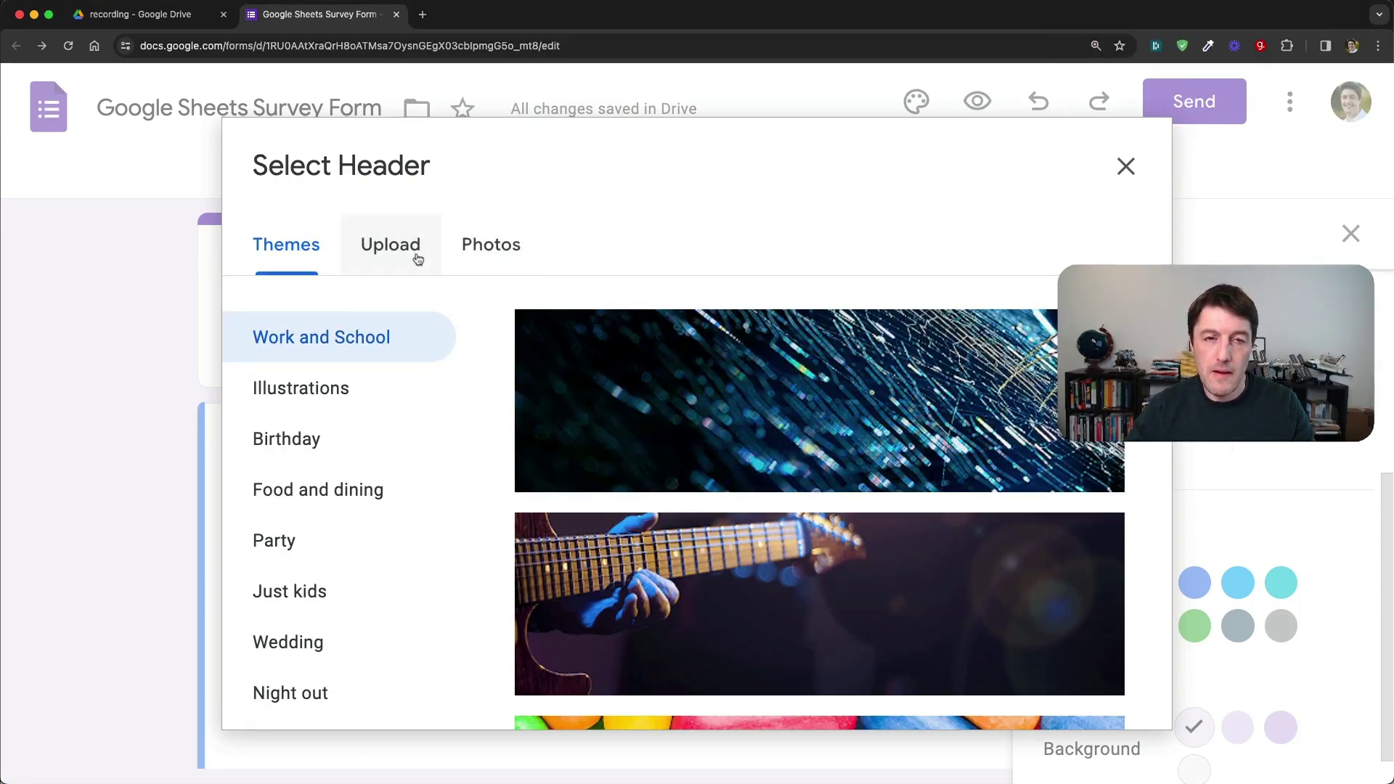
left_click(413, 254)
left_click(715, 592)
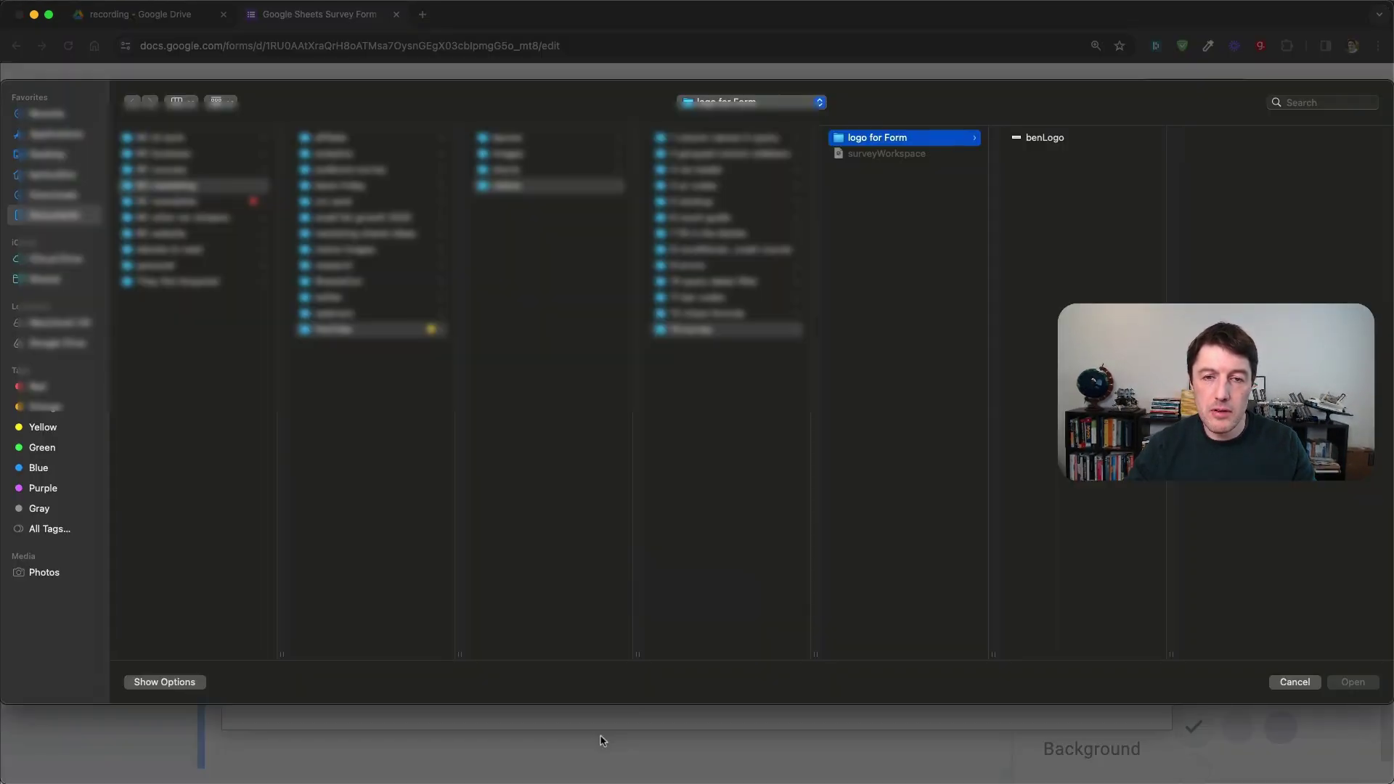
double_click(1046, 138)
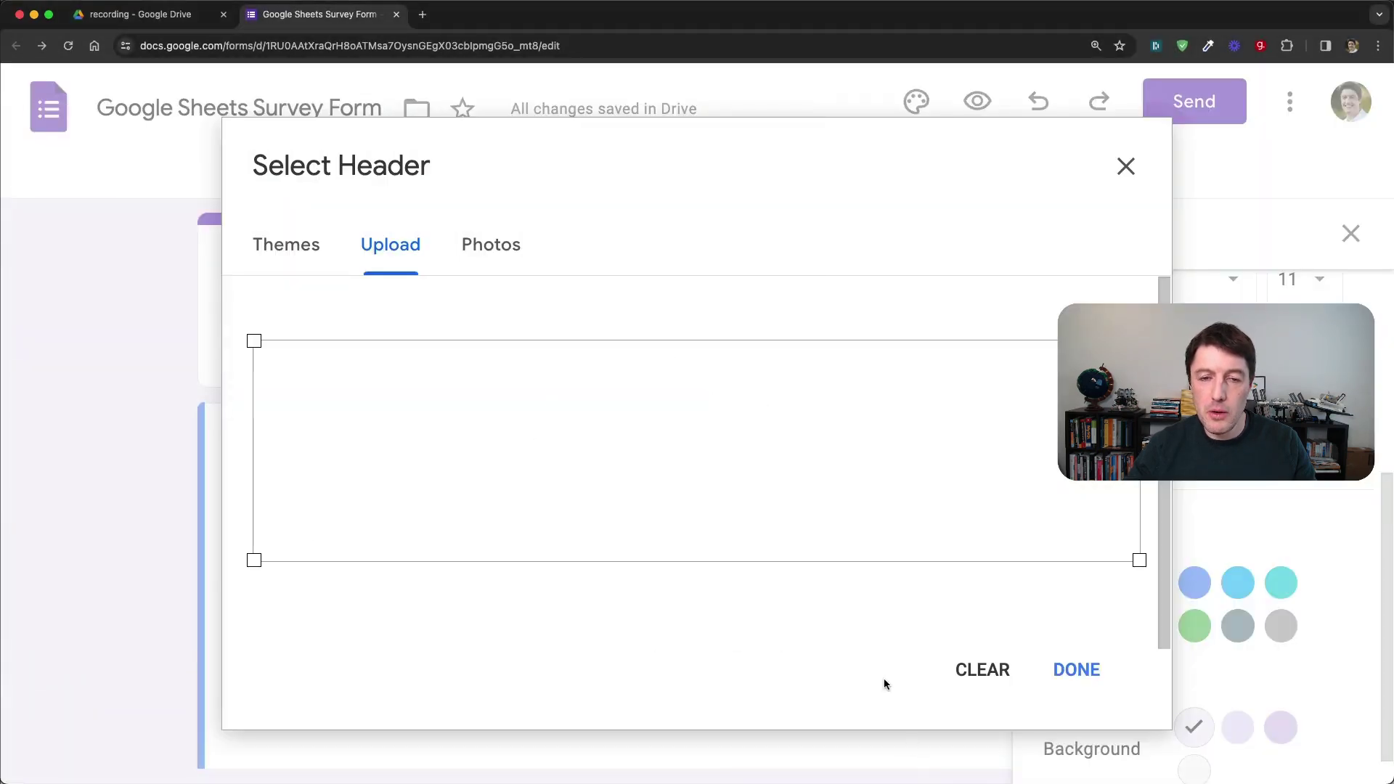
left_click(1077, 670)
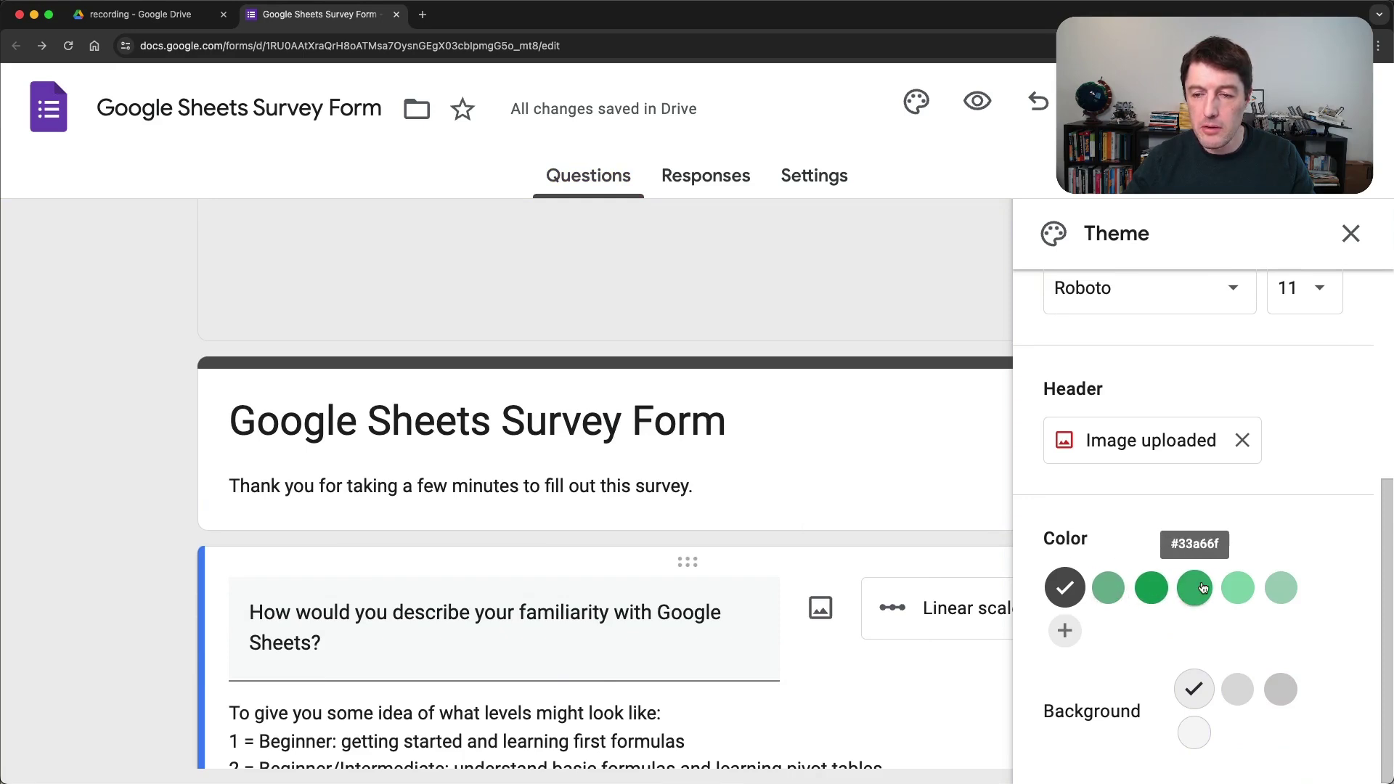
Step: Add the custom theme color with hex code 0f9e59 and close the theme settings
left_click(1065, 629)
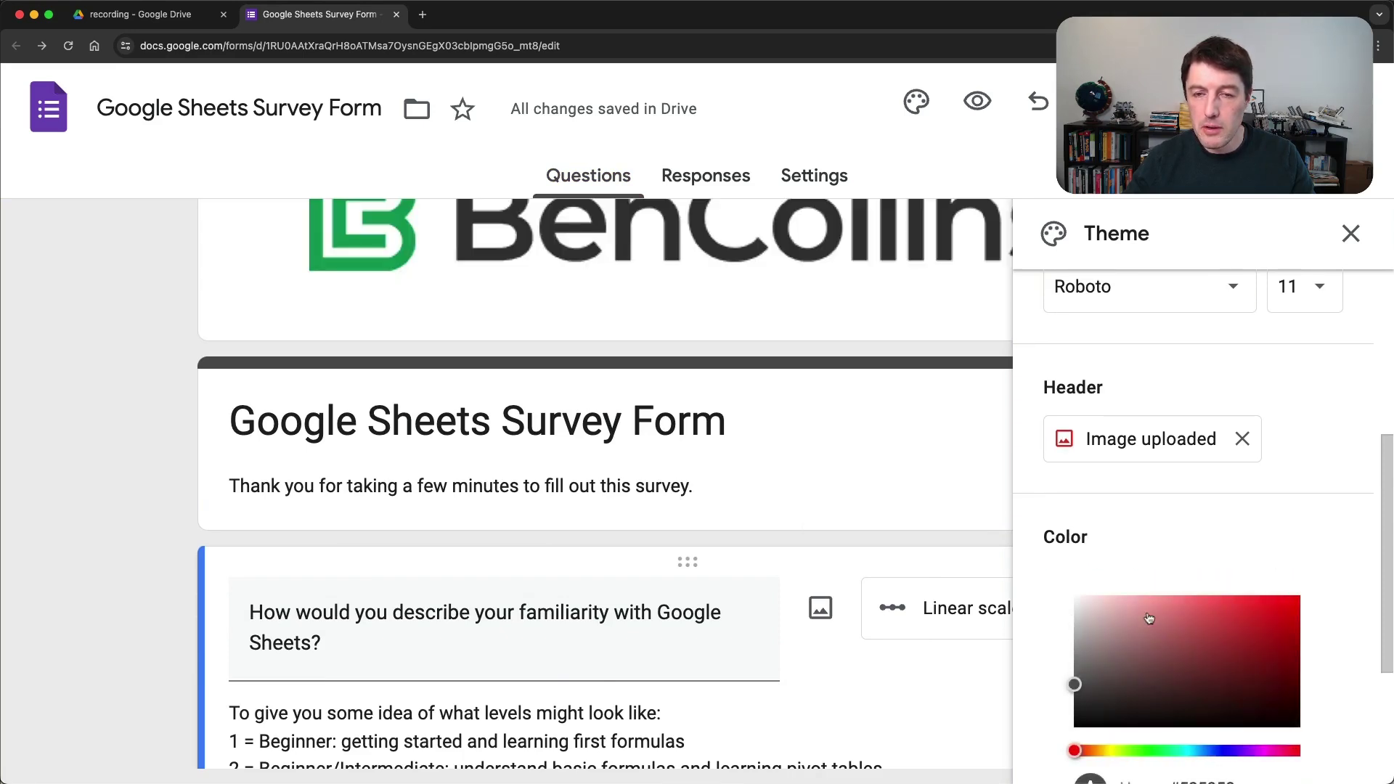
scroll(1220, 552, "down", 3)
triple_click(1227, 554)
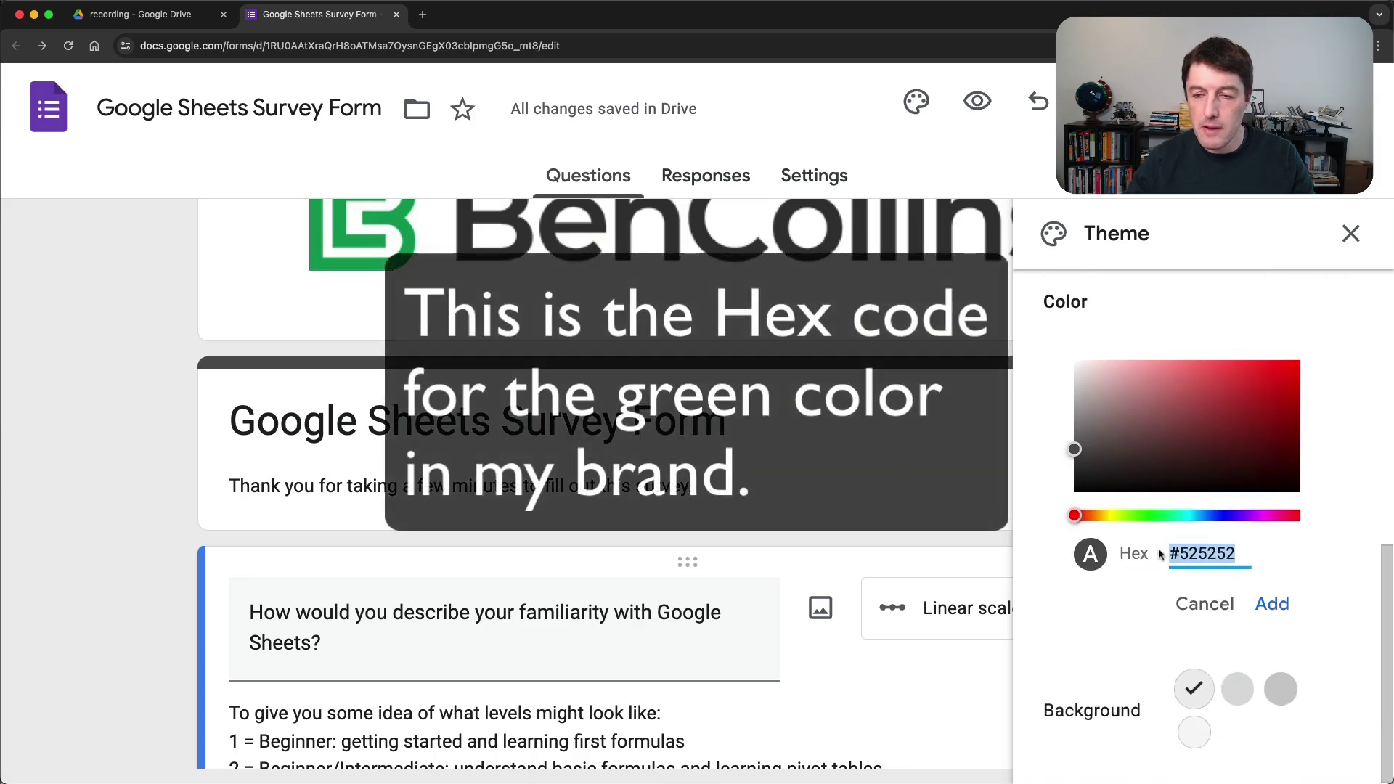
type("0")
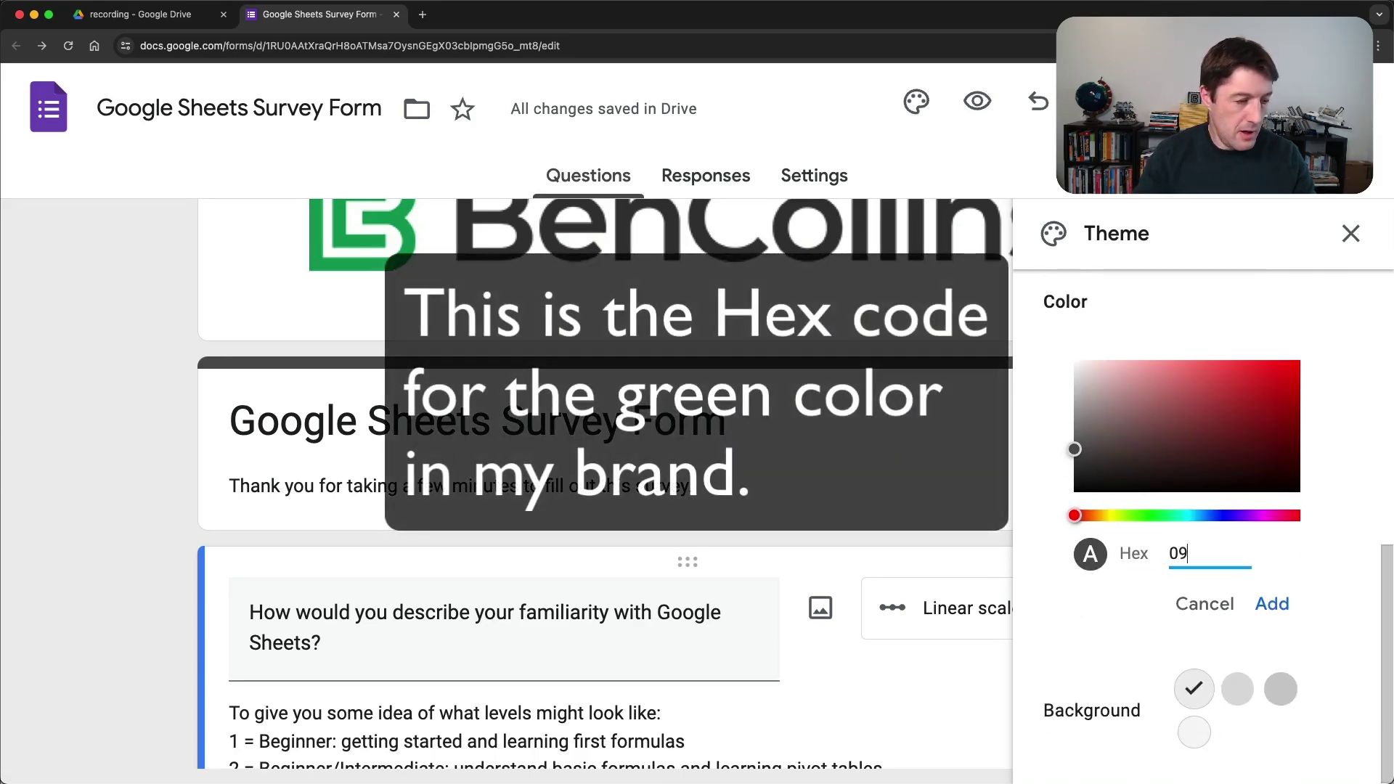
type("f9e59")
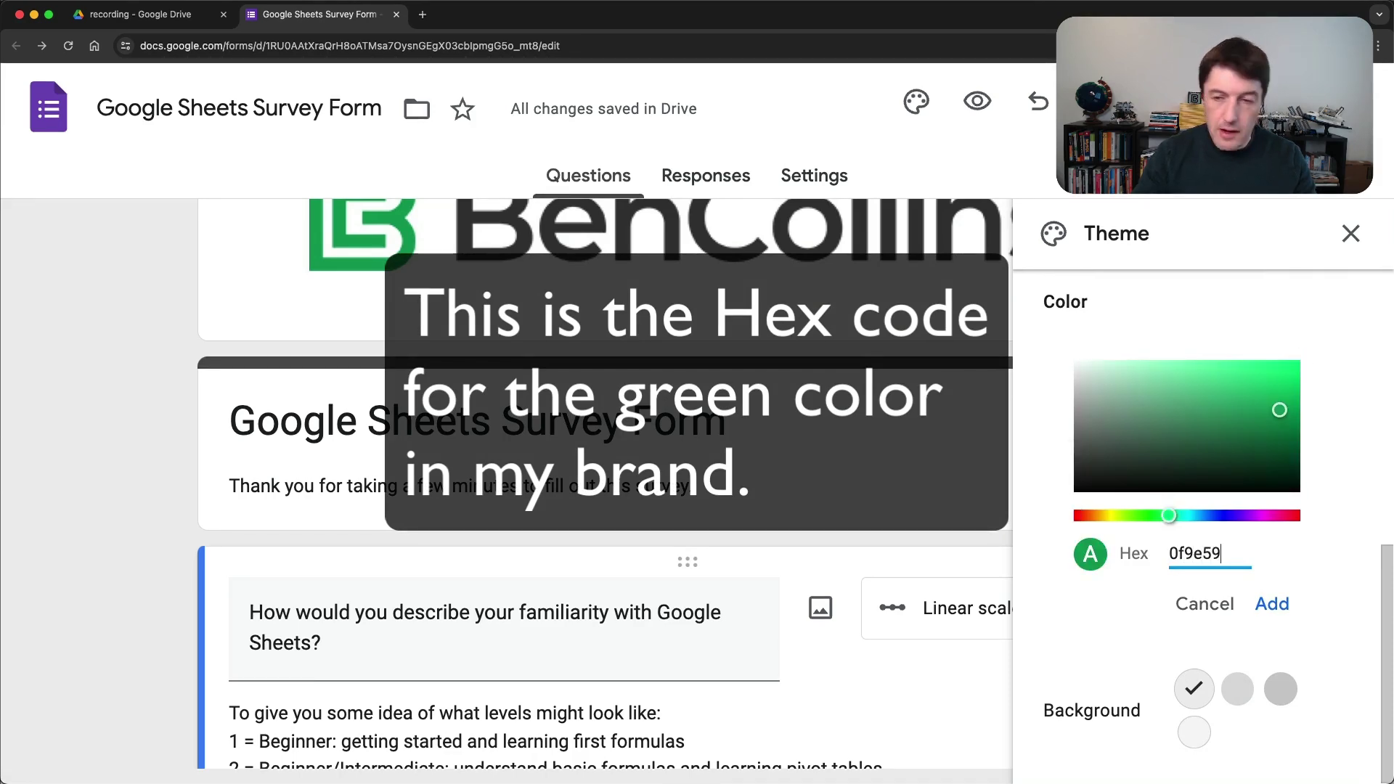
left_click(1272, 604)
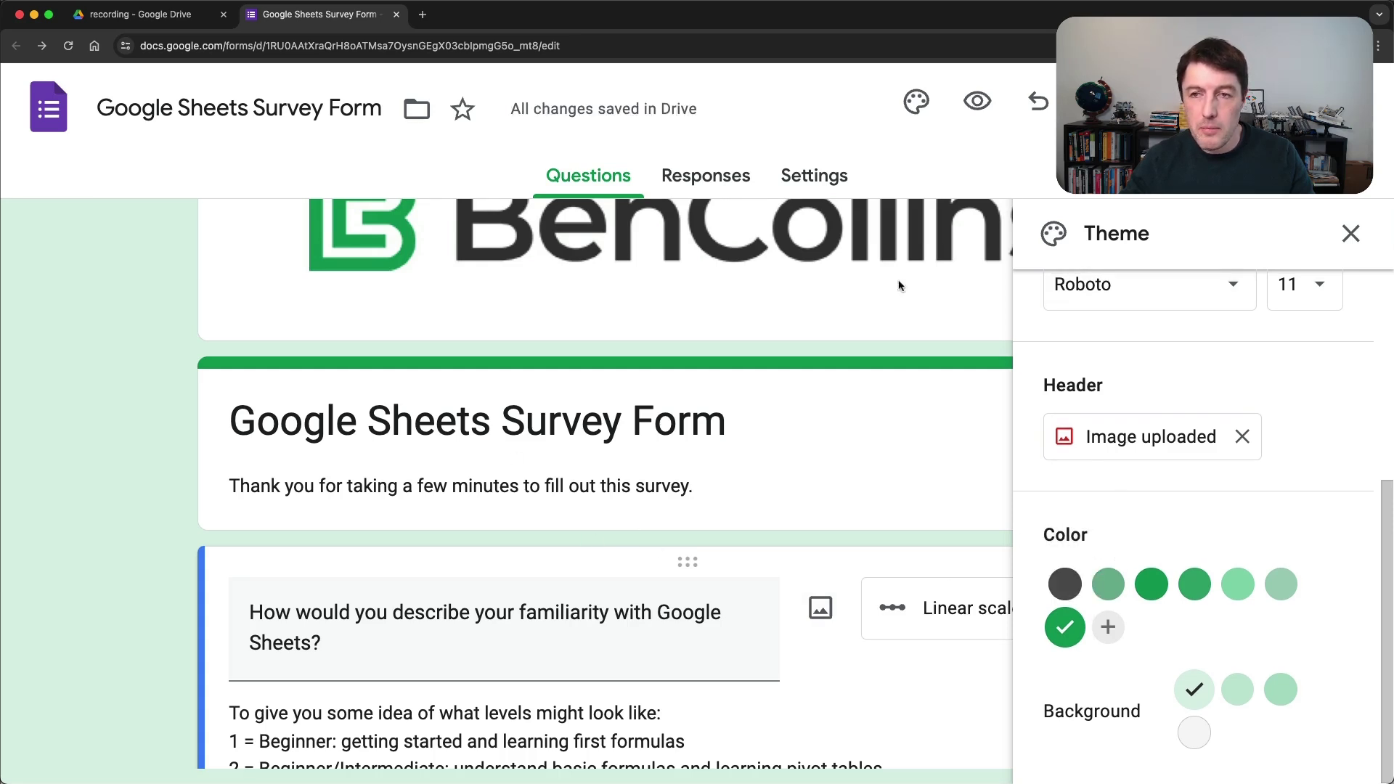
left_click(1350, 233)
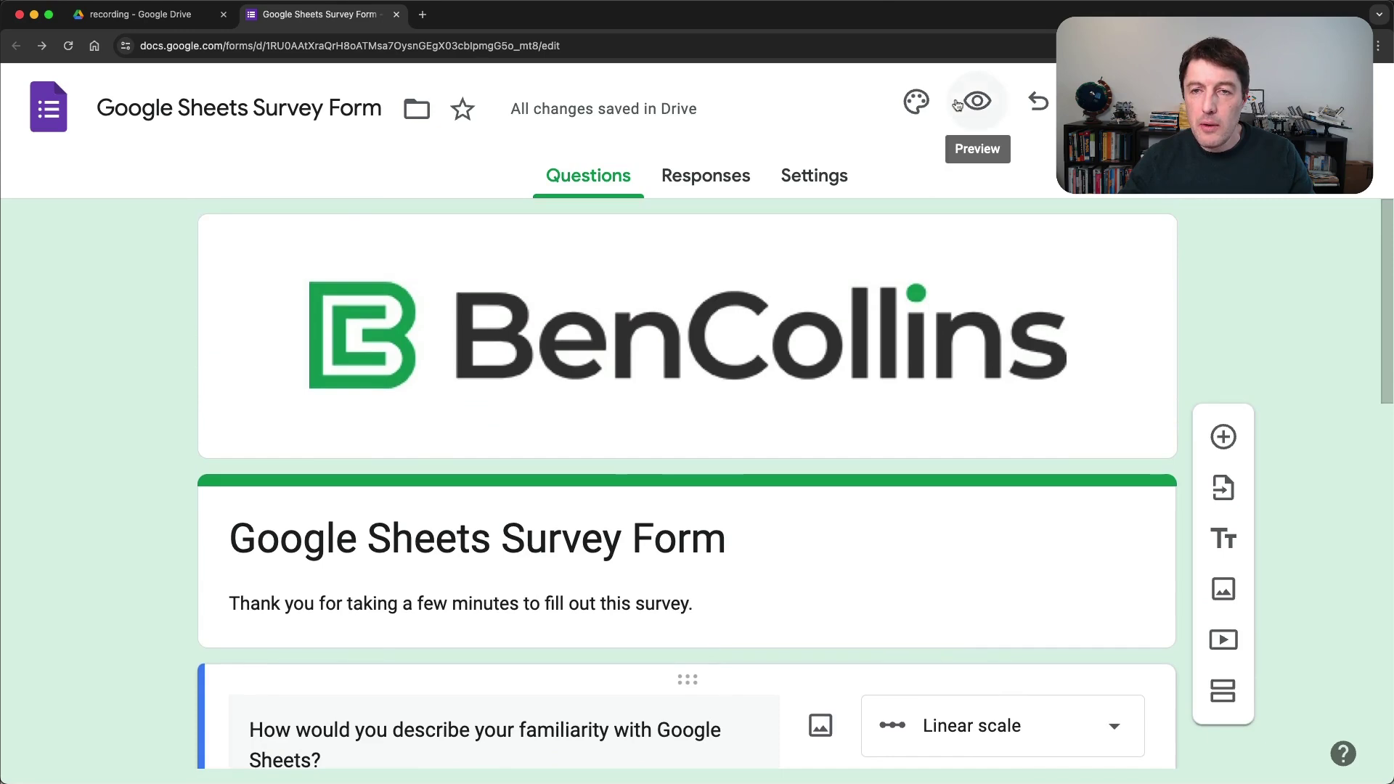
Step: Preview the form and look over its header, theme and both questions as respondents see them
left_click(977, 101)
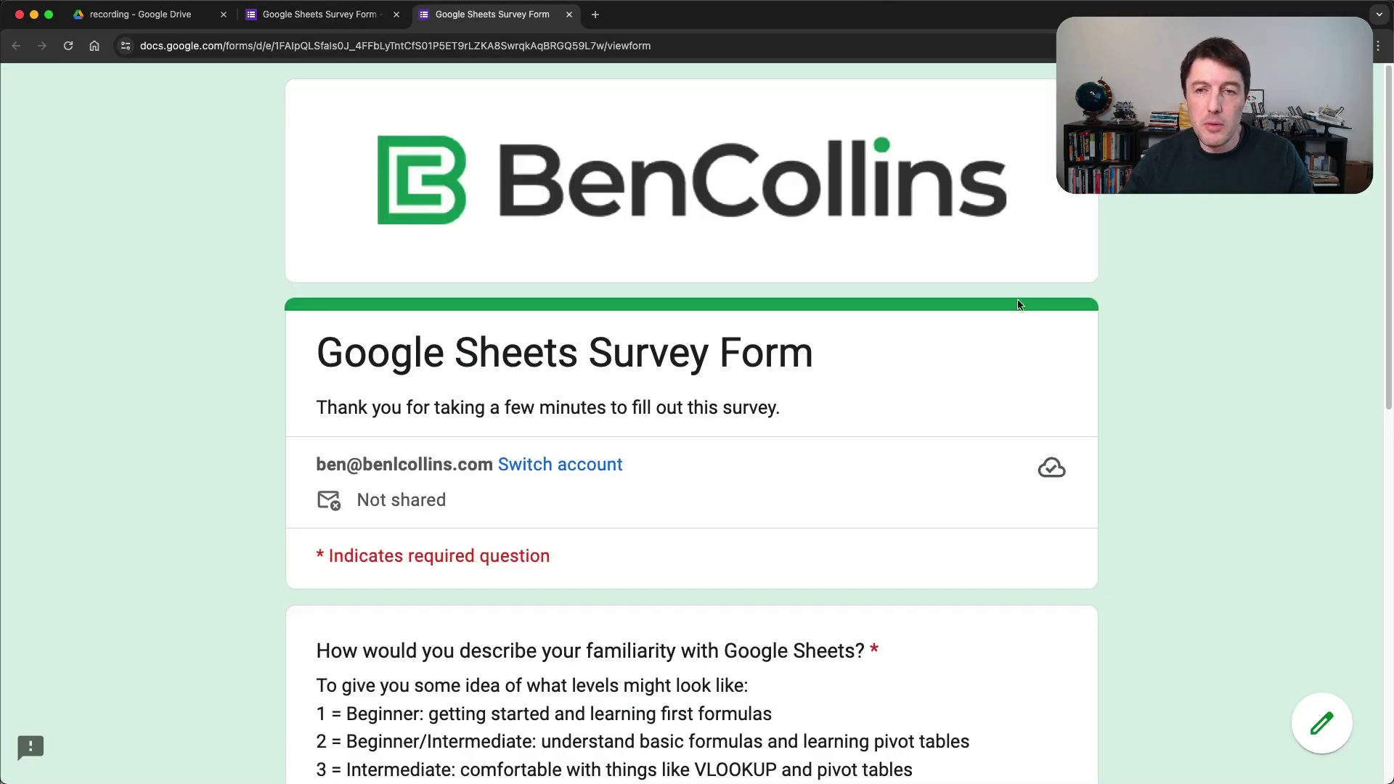
scroll(1017, 422, "down", 8)
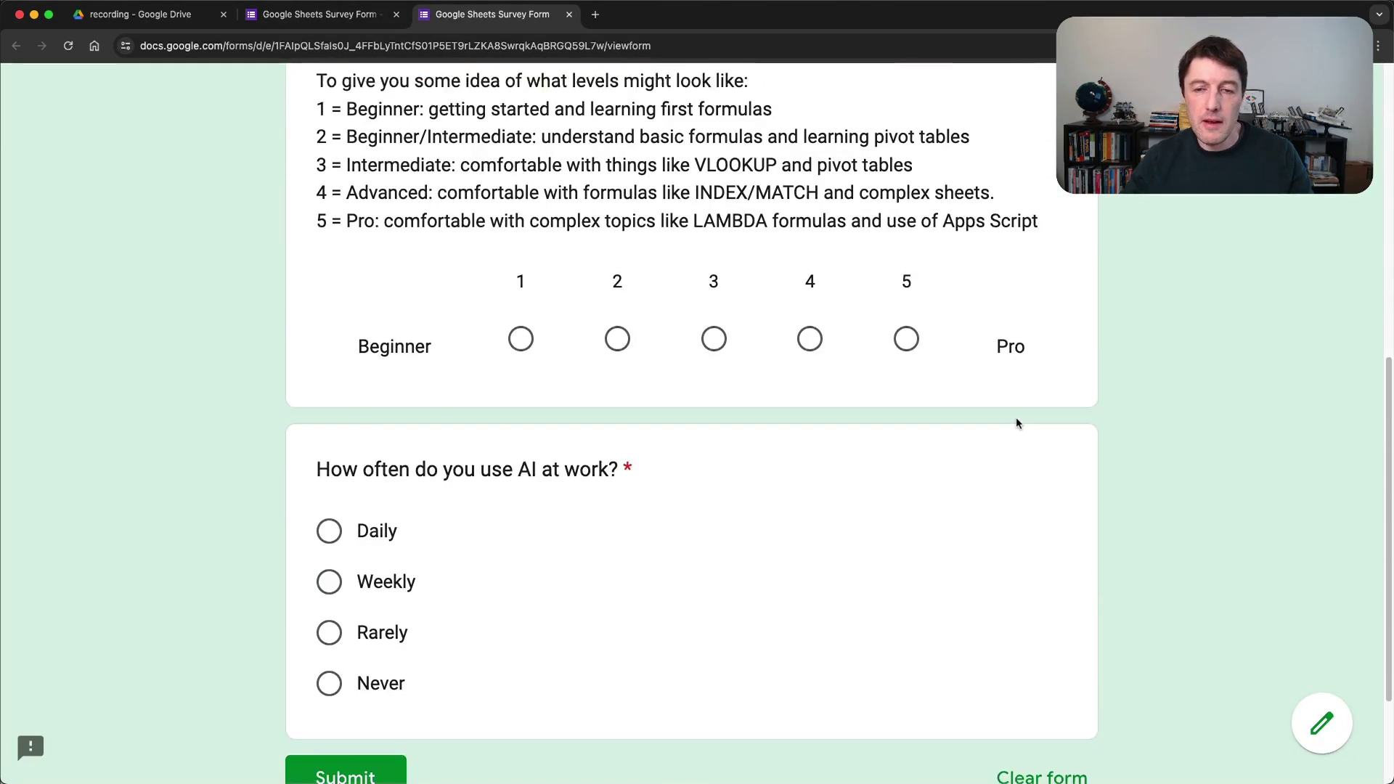
scroll(1017, 423, "down", 3)
scroll(1015, 418, "up", 11)
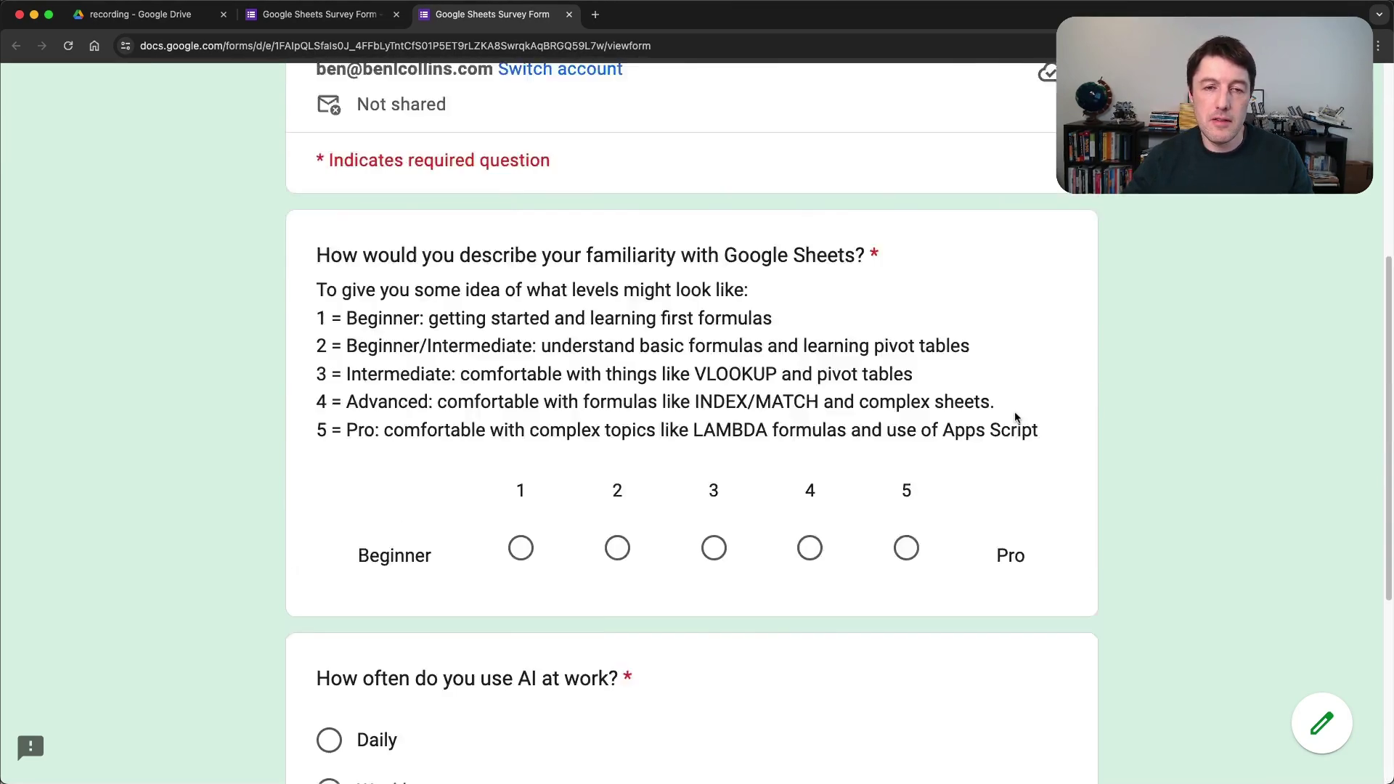
Step: Submit a test response with familiarity level 4 and Weekly for AI use at work
scroll(951, 418, "down", 5)
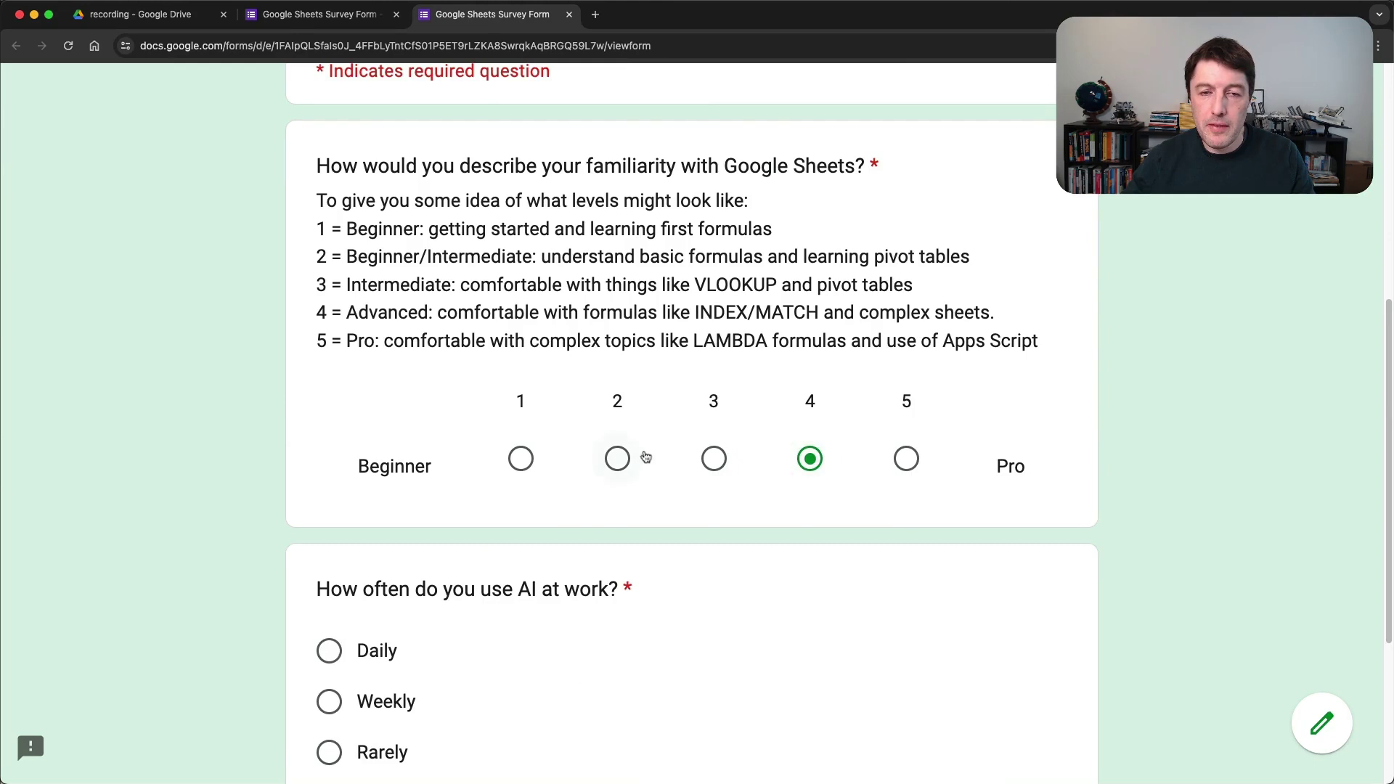
scroll(731, 454, "down", 4)
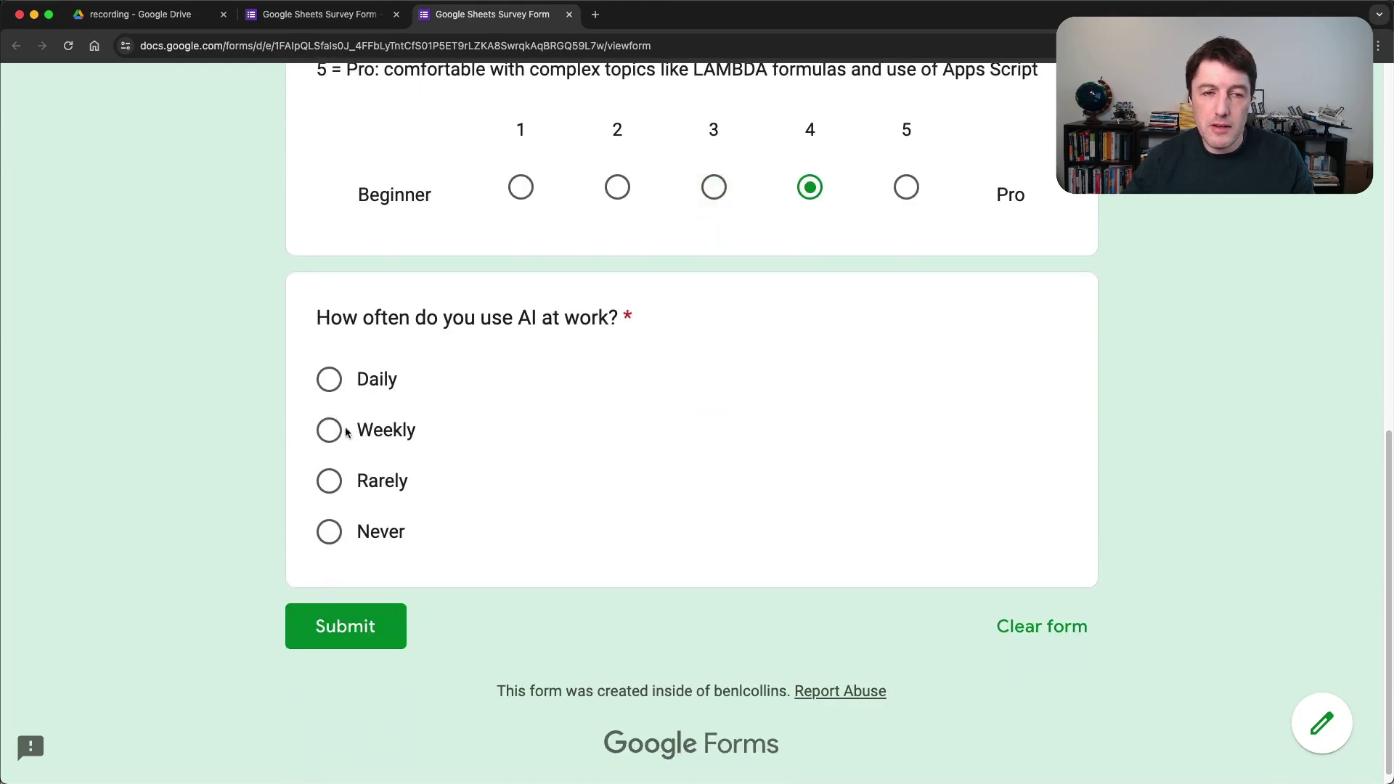
left_click(343, 431)
left_click(395, 620)
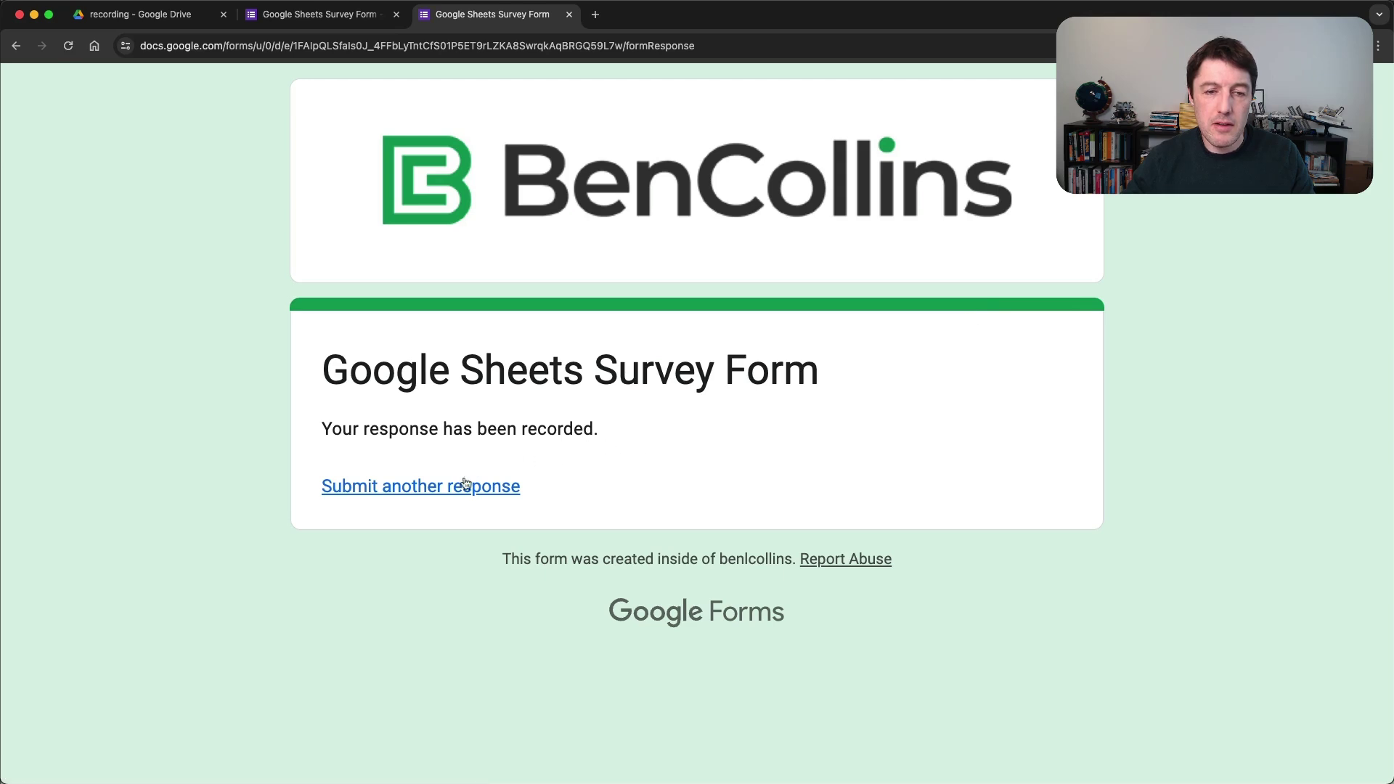
Step: Submit another test response with familiarity level 2 and Never for AI use at work
left_click(465, 484)
scroll(690, 387, "down", 5)
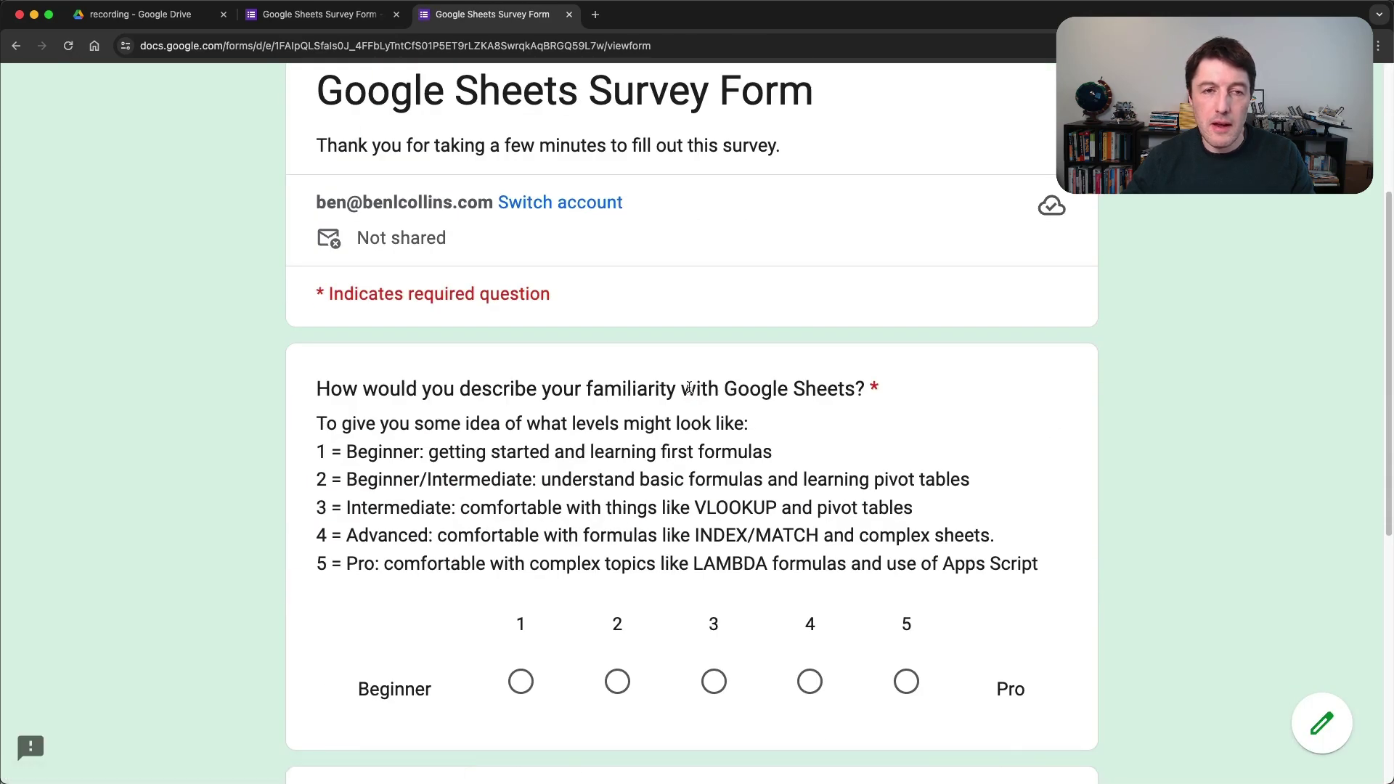
scroll(689, 387, "down", 2)
left_click(618, 553)
scroll(734, 460, "down", 5)
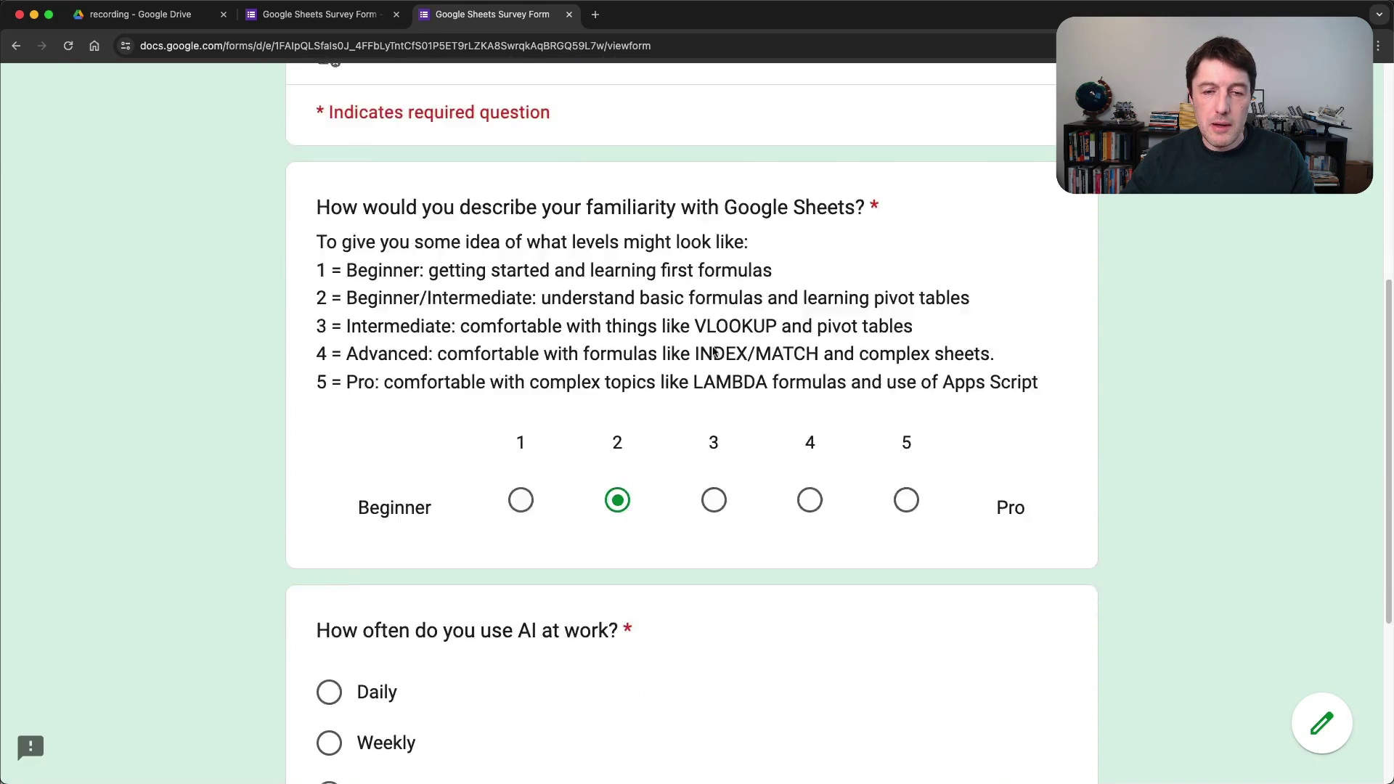
left_click(331, 599)
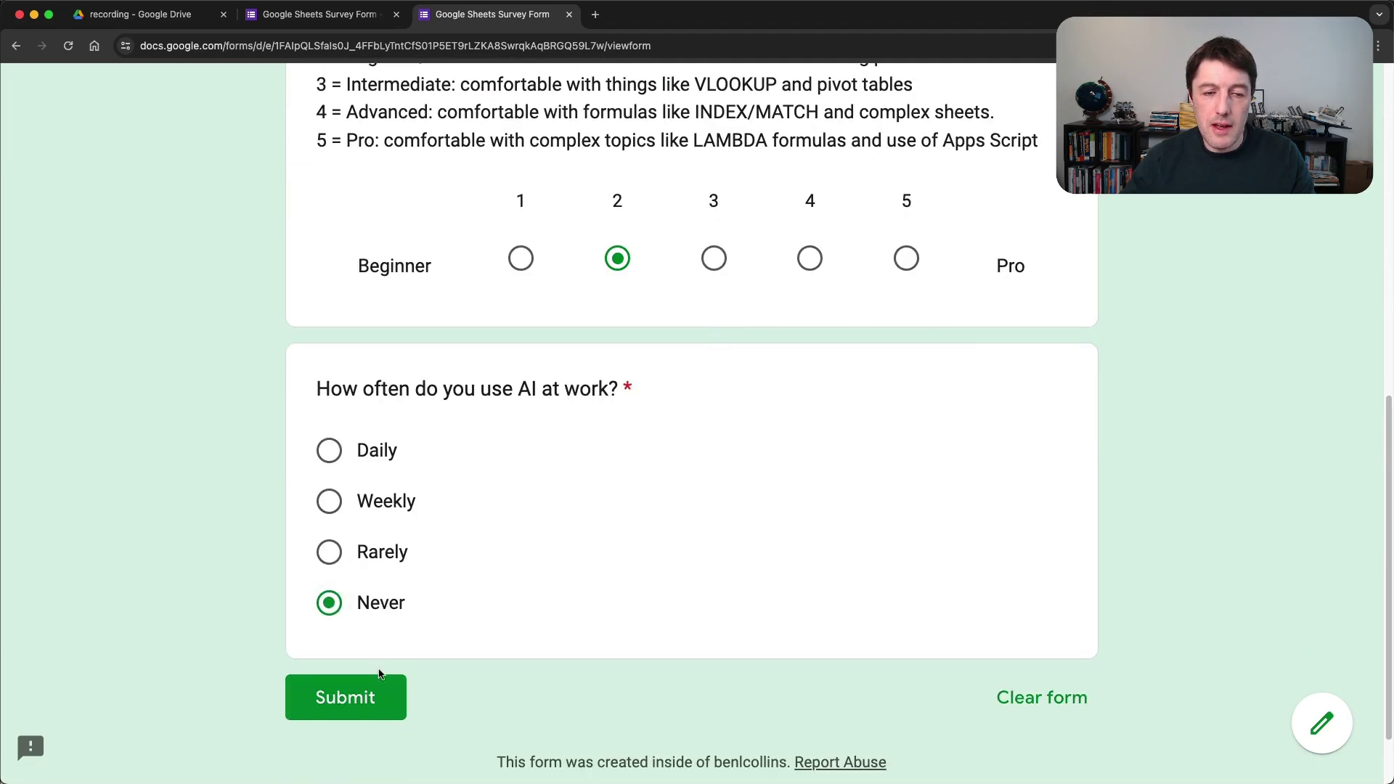
left_click(370, 679)
Step: Return to the form editor and examine the response summary charts for the familiarity and AI usage questions
left_click(326, 14)
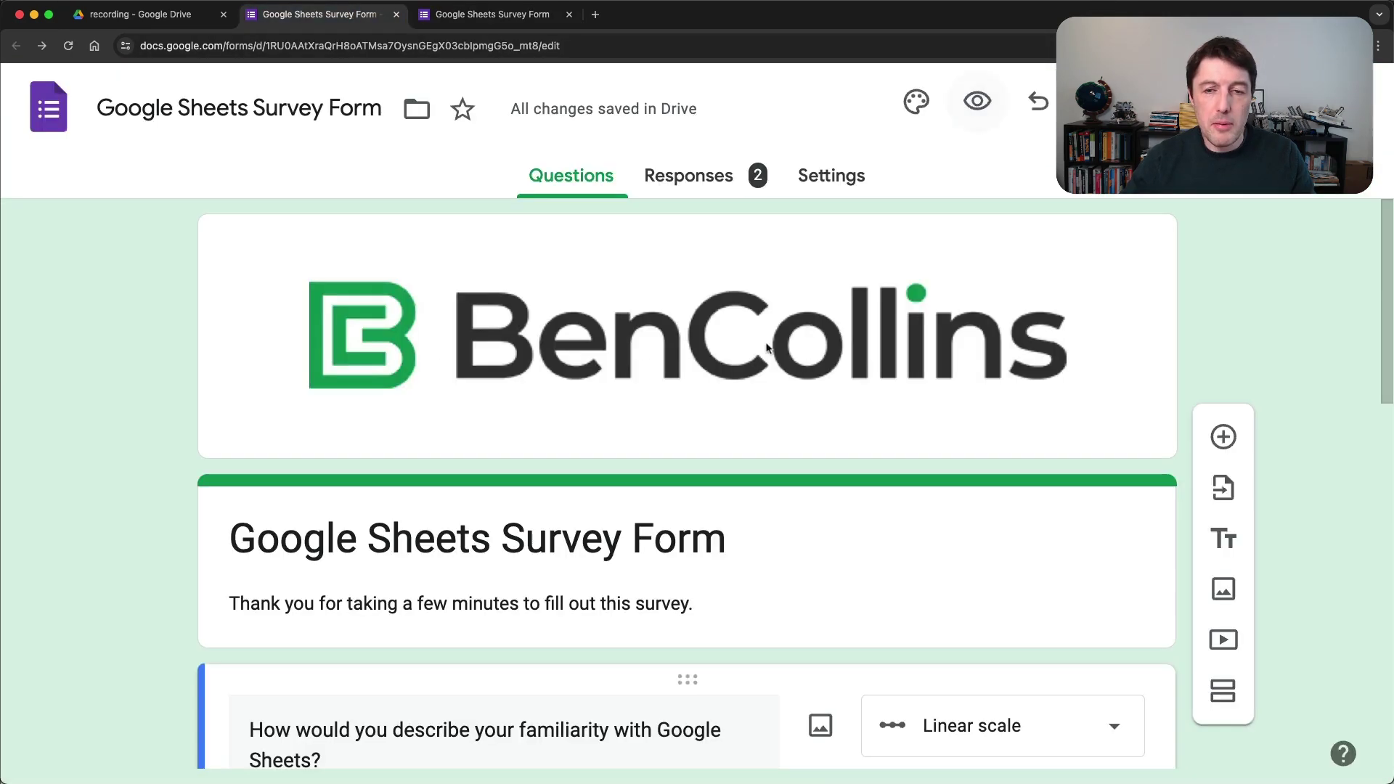
left_click(701, 167)
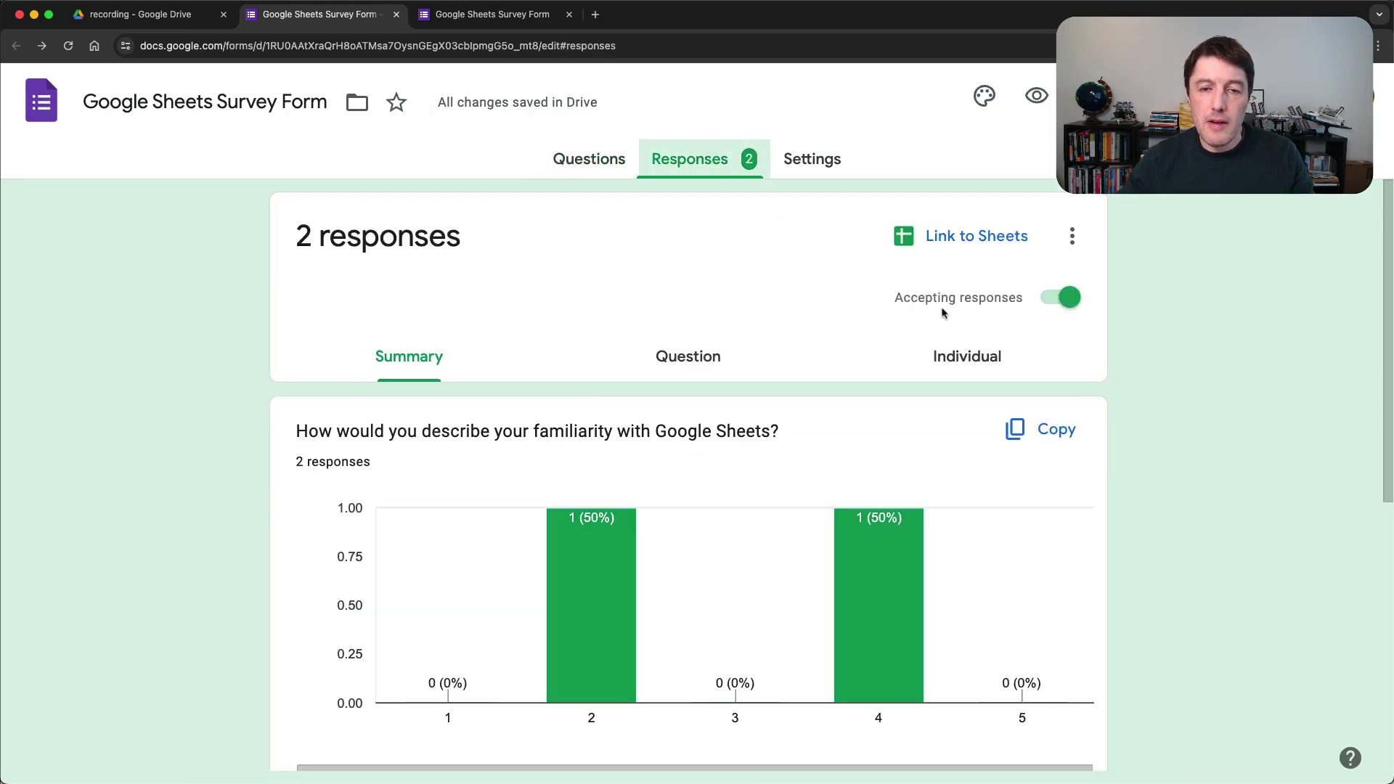
scroll(834, 444, "down", 2)
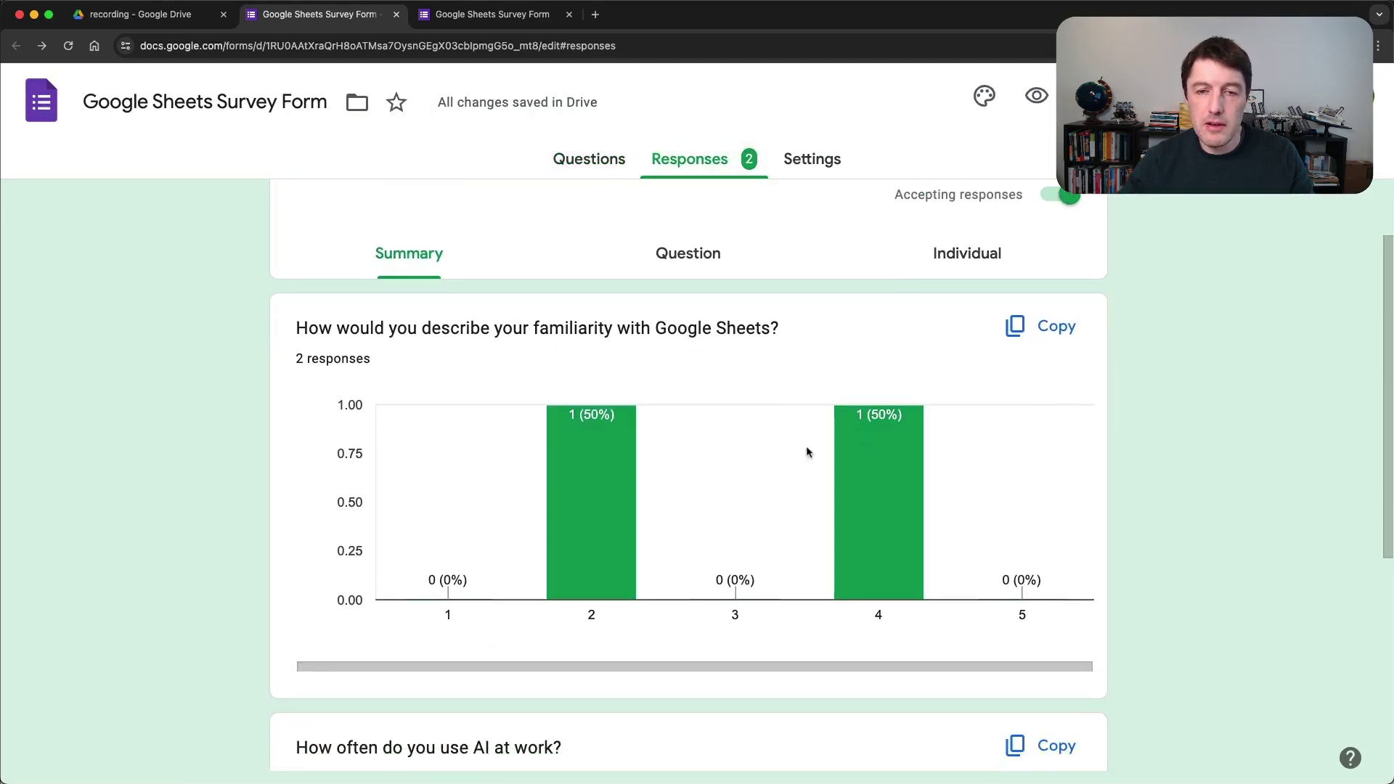
scroll(807, 450, "down", 5)
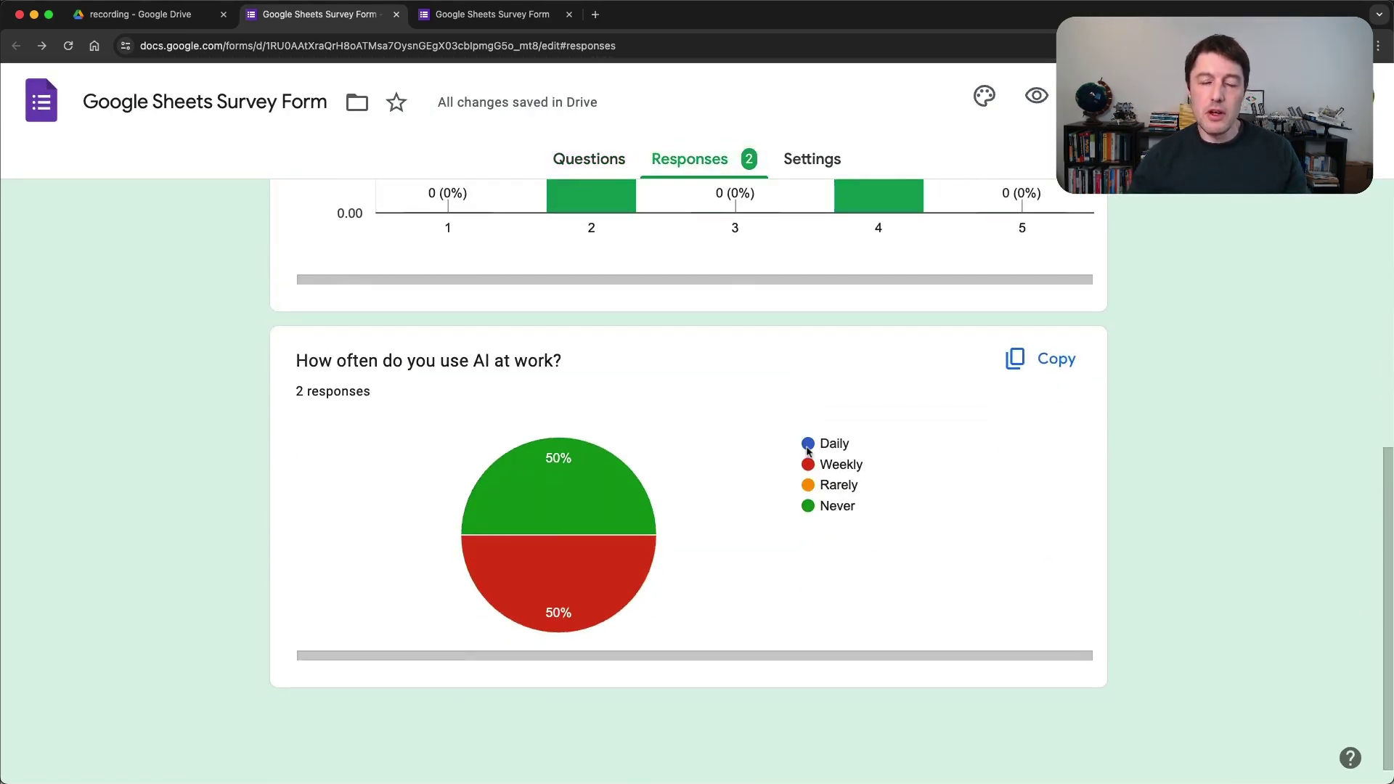
scroll(755, 362, "up", 6)
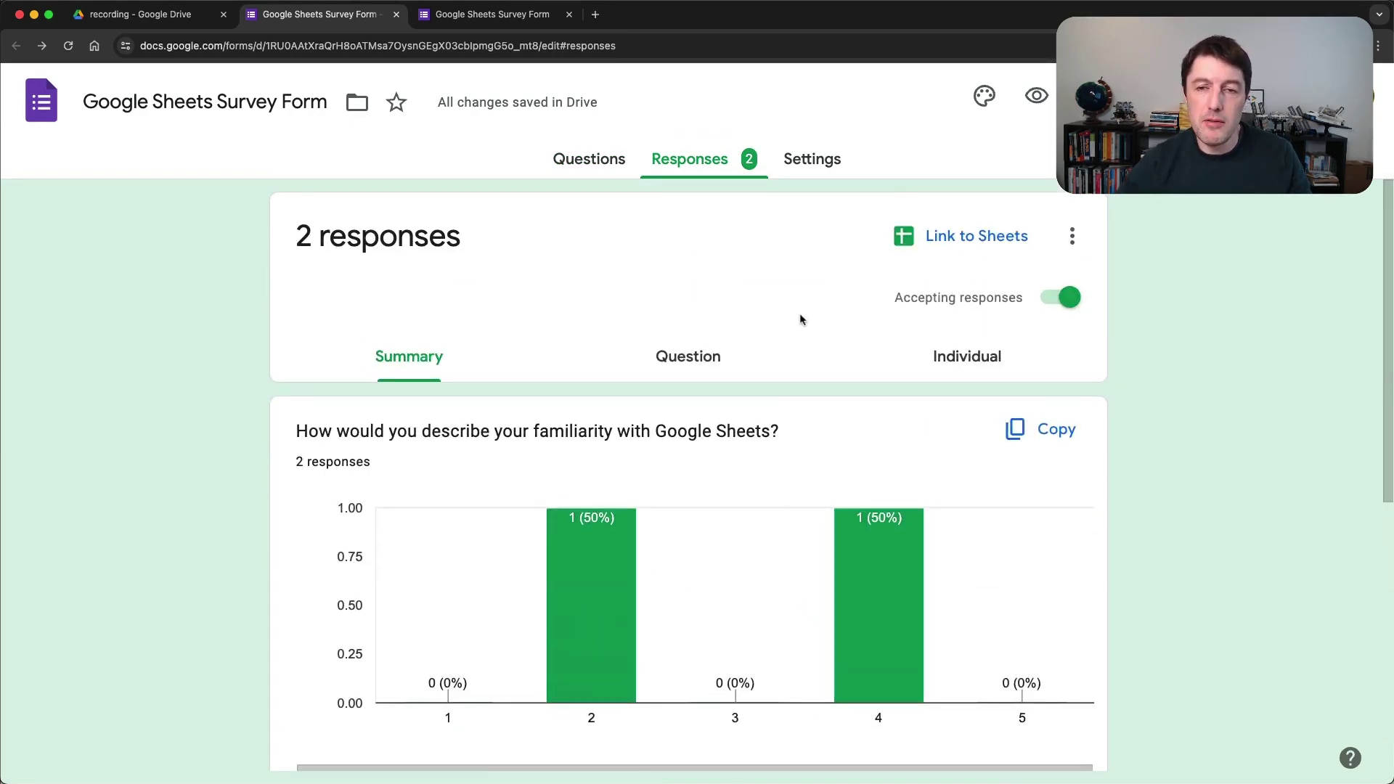
scroll(800, 316, "down", 1)
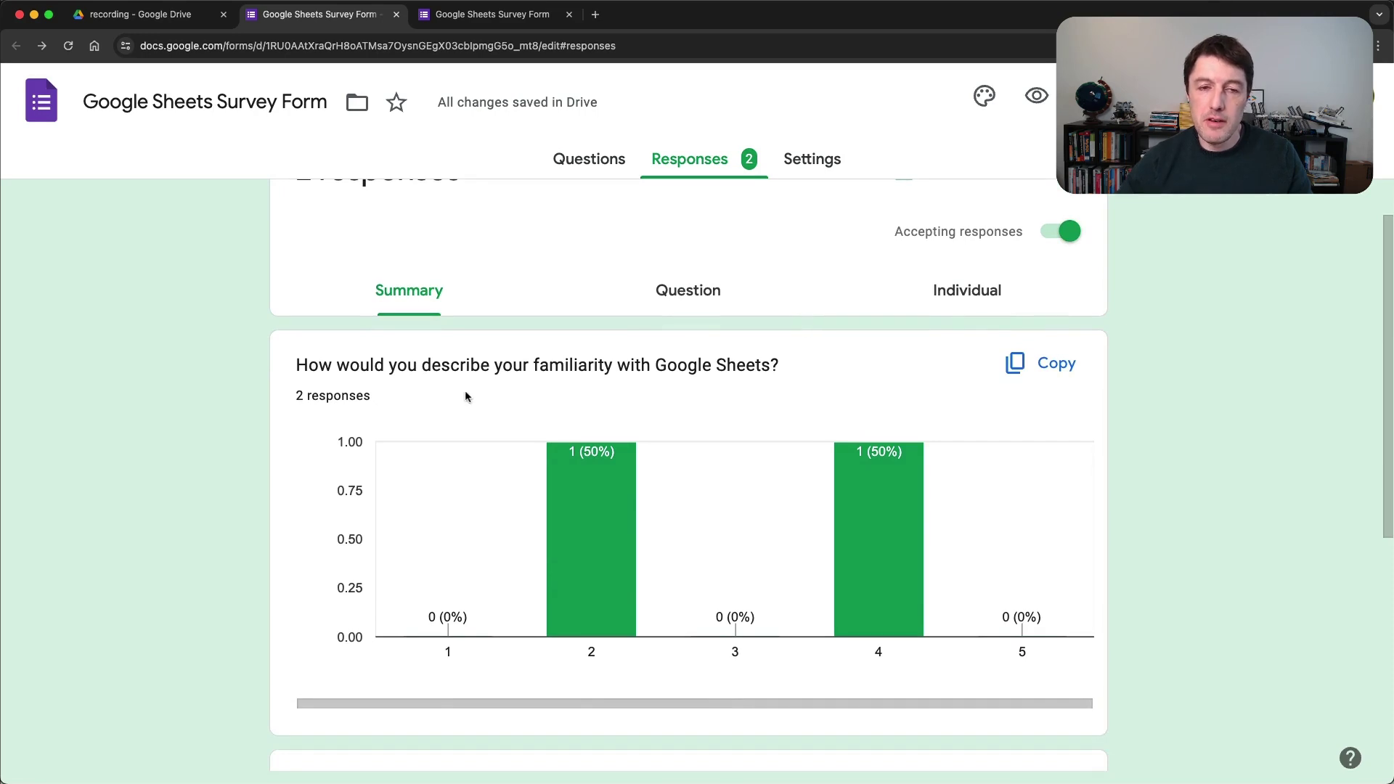
scroll(733, 438, "down", 2)
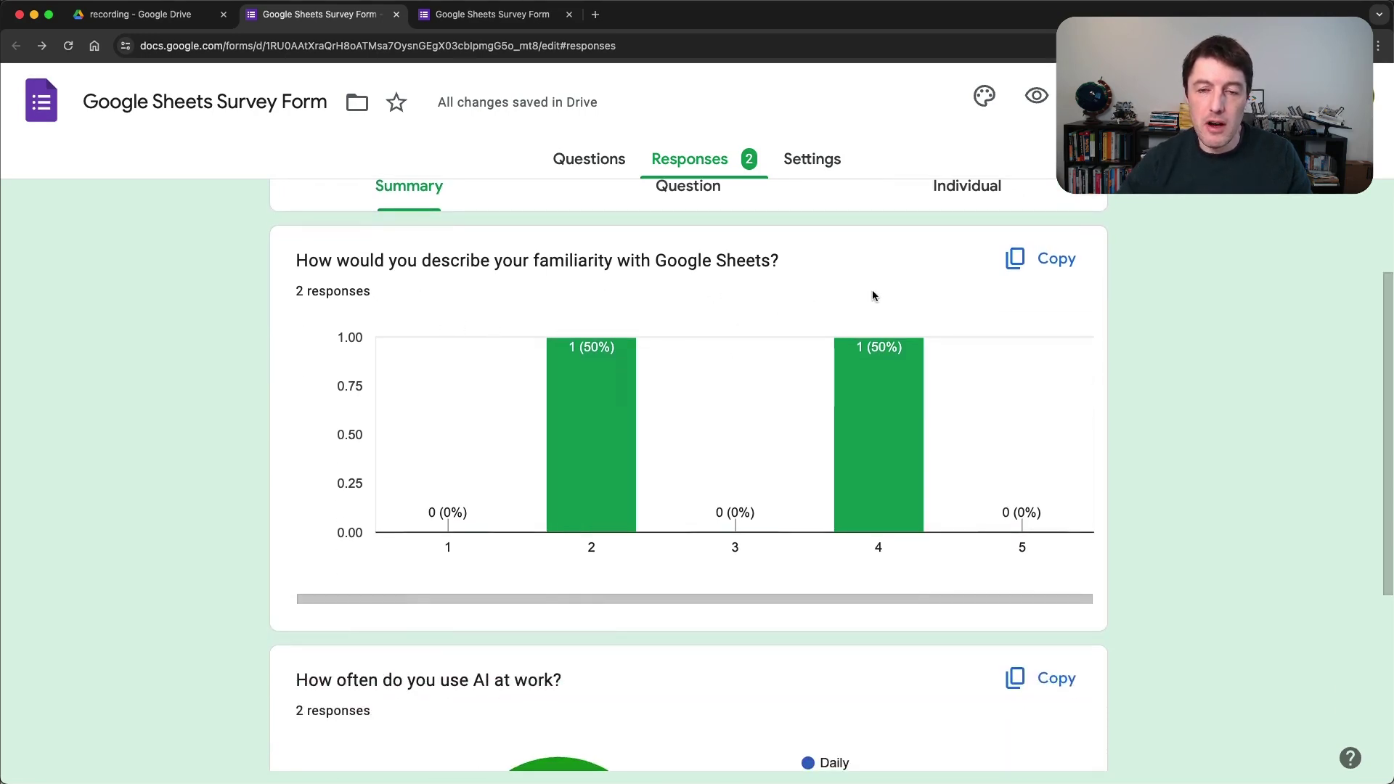
scroll(1040, 414, "down", 4)
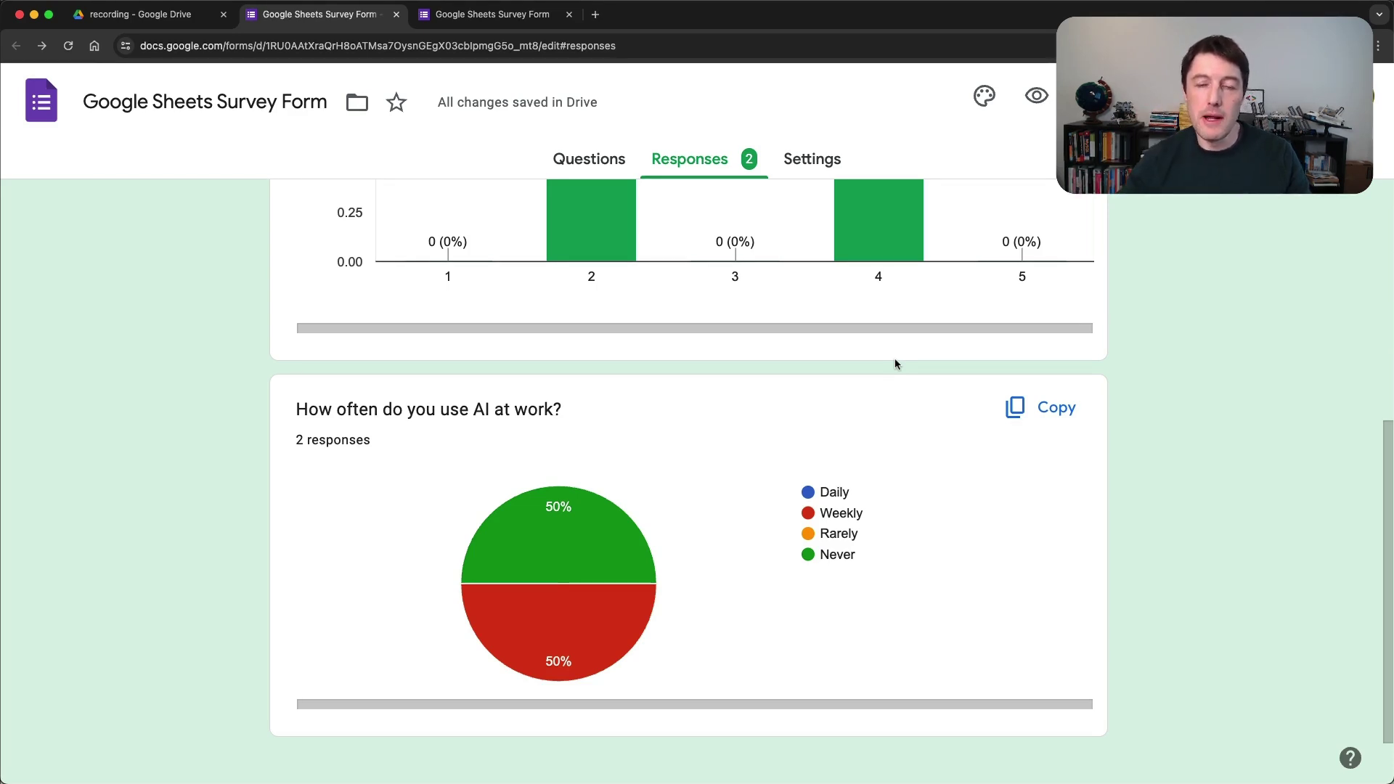
scroll(895, 359, "up", 5)
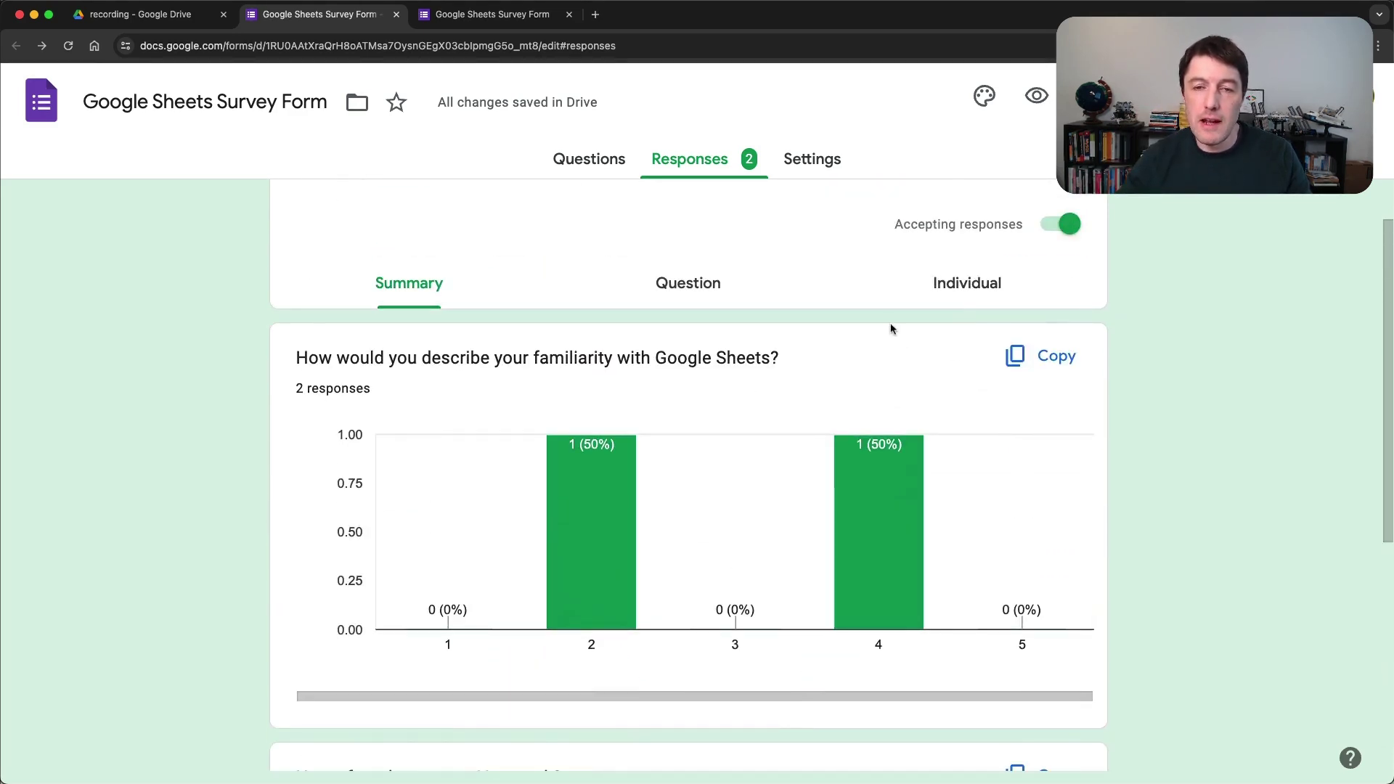
scroll(891, 329, "up", 1)
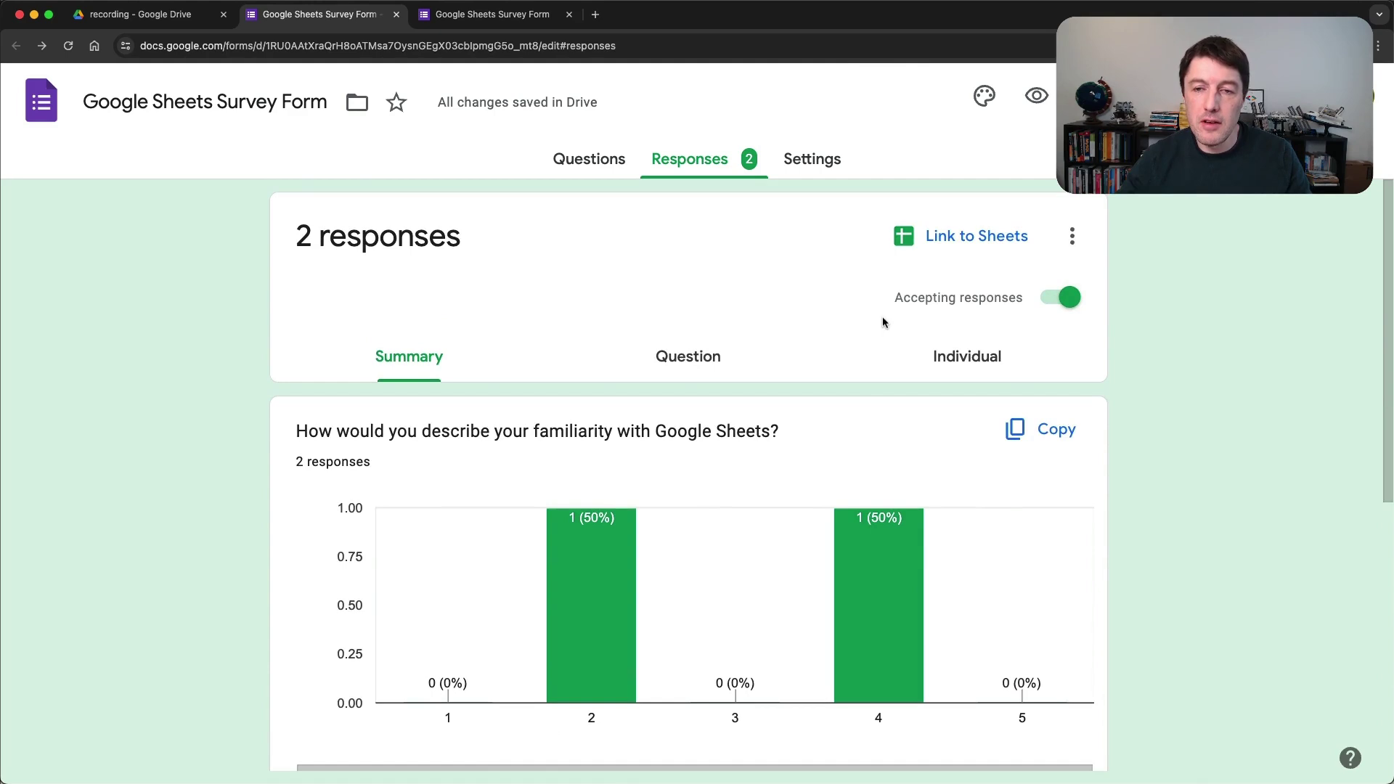
Step: Link the form responses to a new spreadsheet, keeping the suggested spreadsheet name
left_click(984, 244)
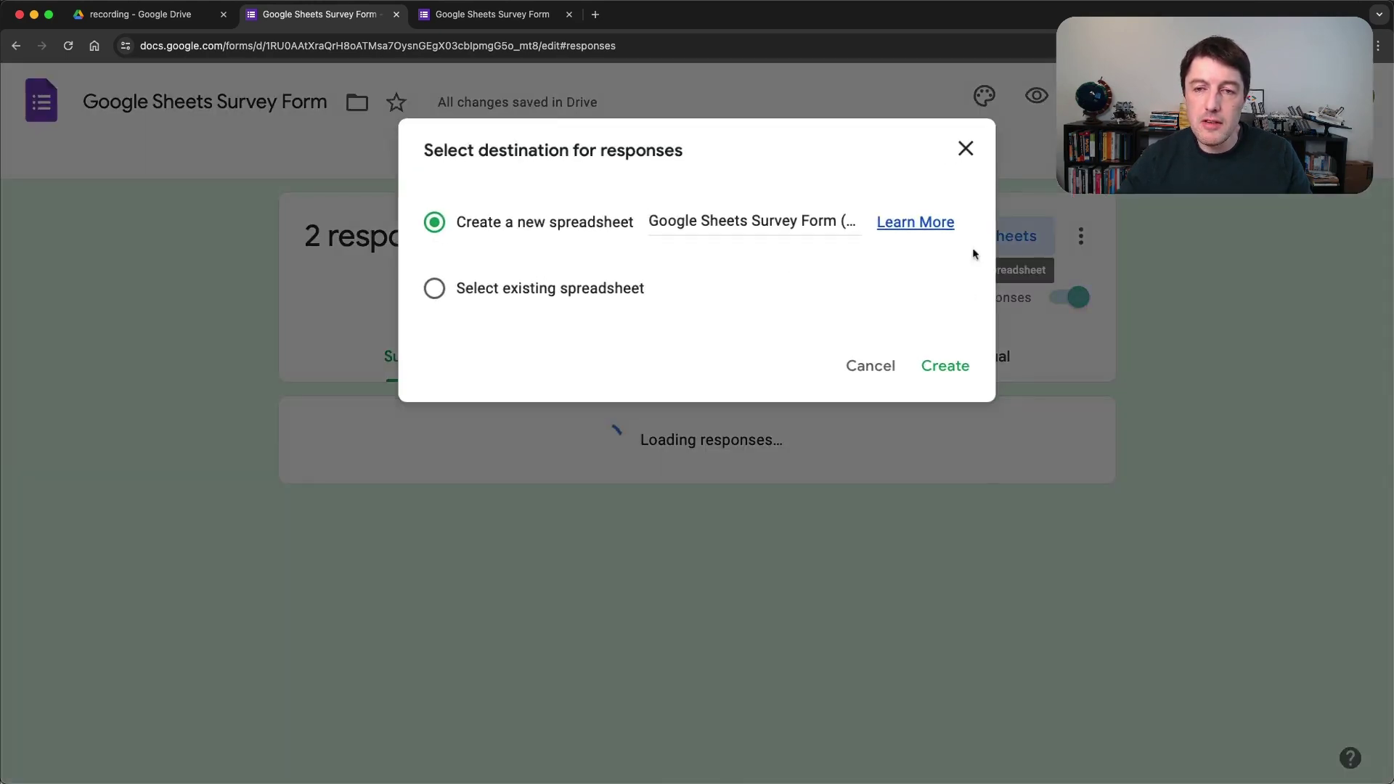
left_click(947, 372)
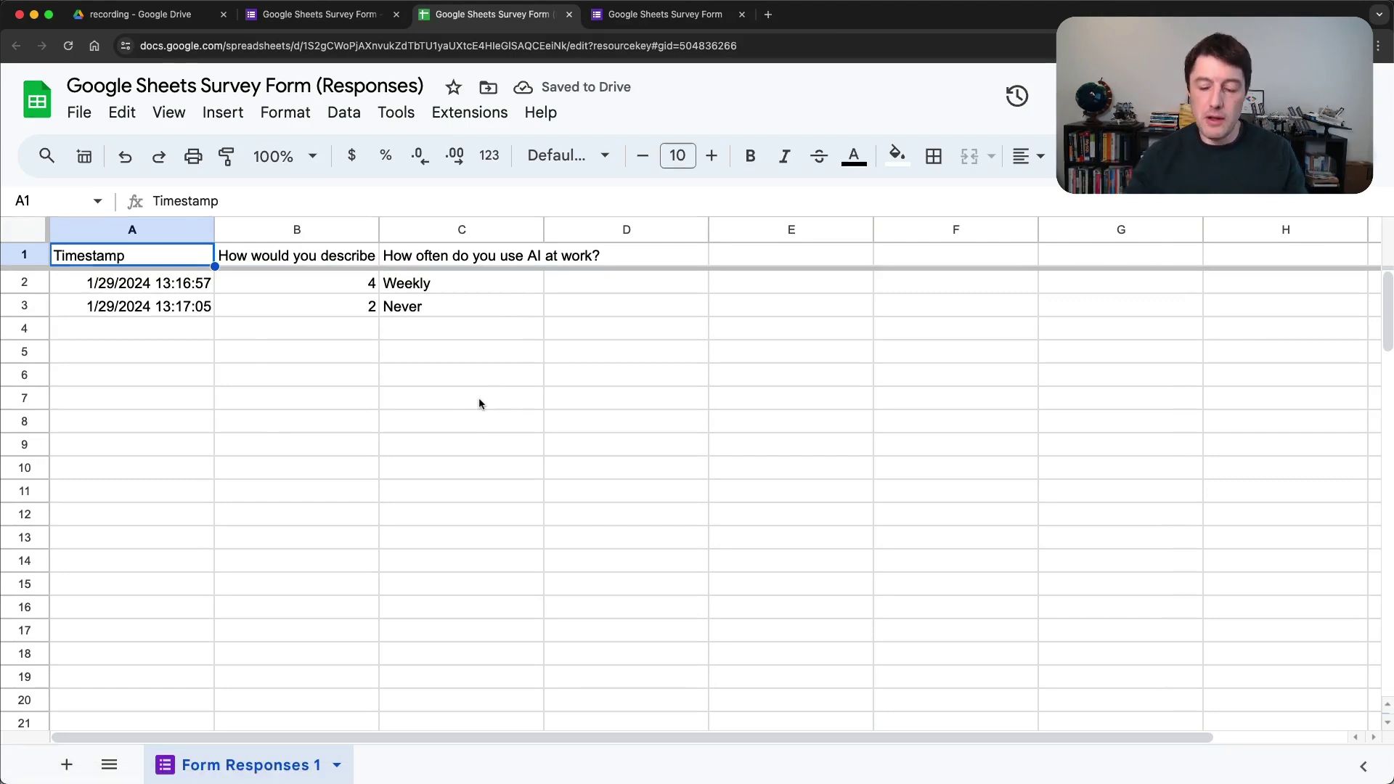
Step: Enlarge the view of the responses spreadsheet and close the browser tab with the submitted survey form
key("super+equal")
key("super+equal")
key("super+equal")
key("super+equal")
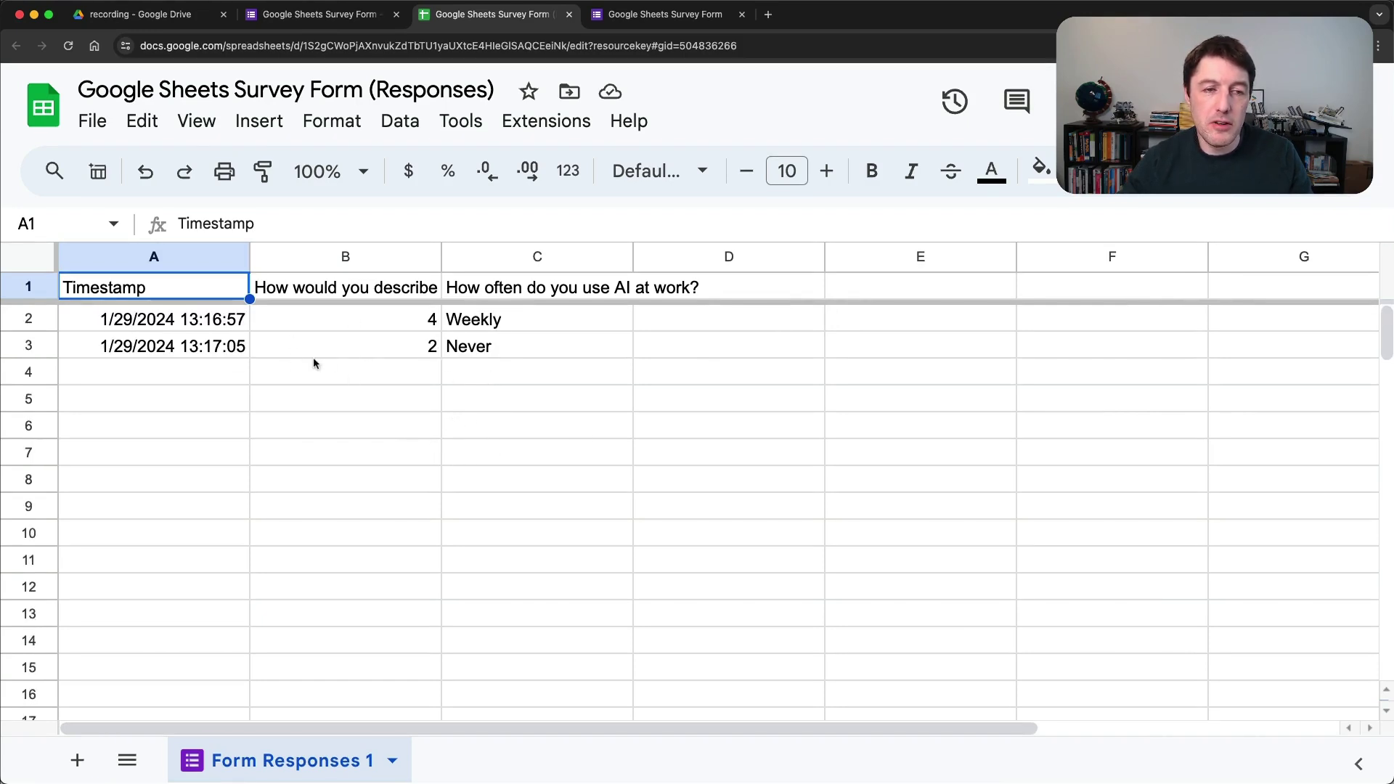
left_click(658, 16)
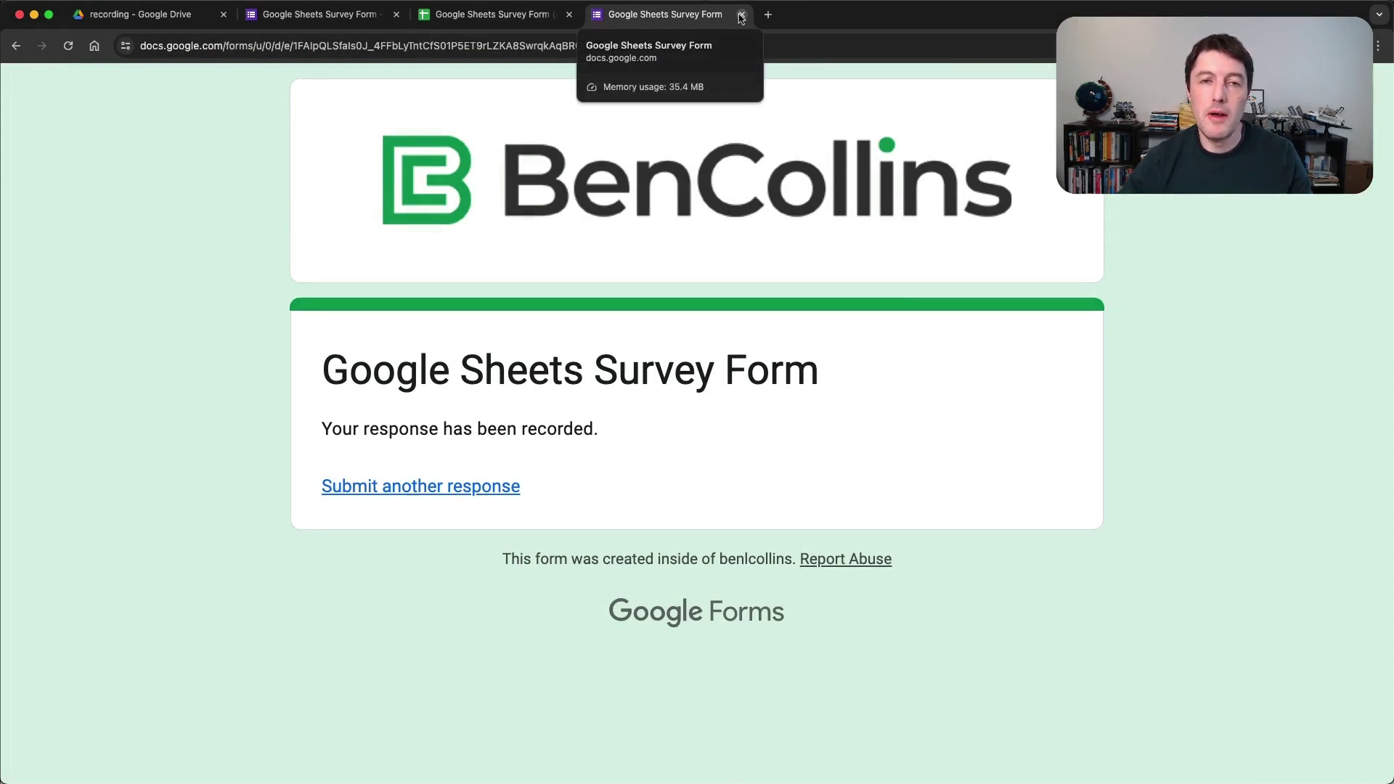
left_click(741, 15)
Step: Examine the collected responses in the spreadsheet and the form editor's summary charts for the familiarity and AI usage questions
scroll(537, 373, "down", 3)
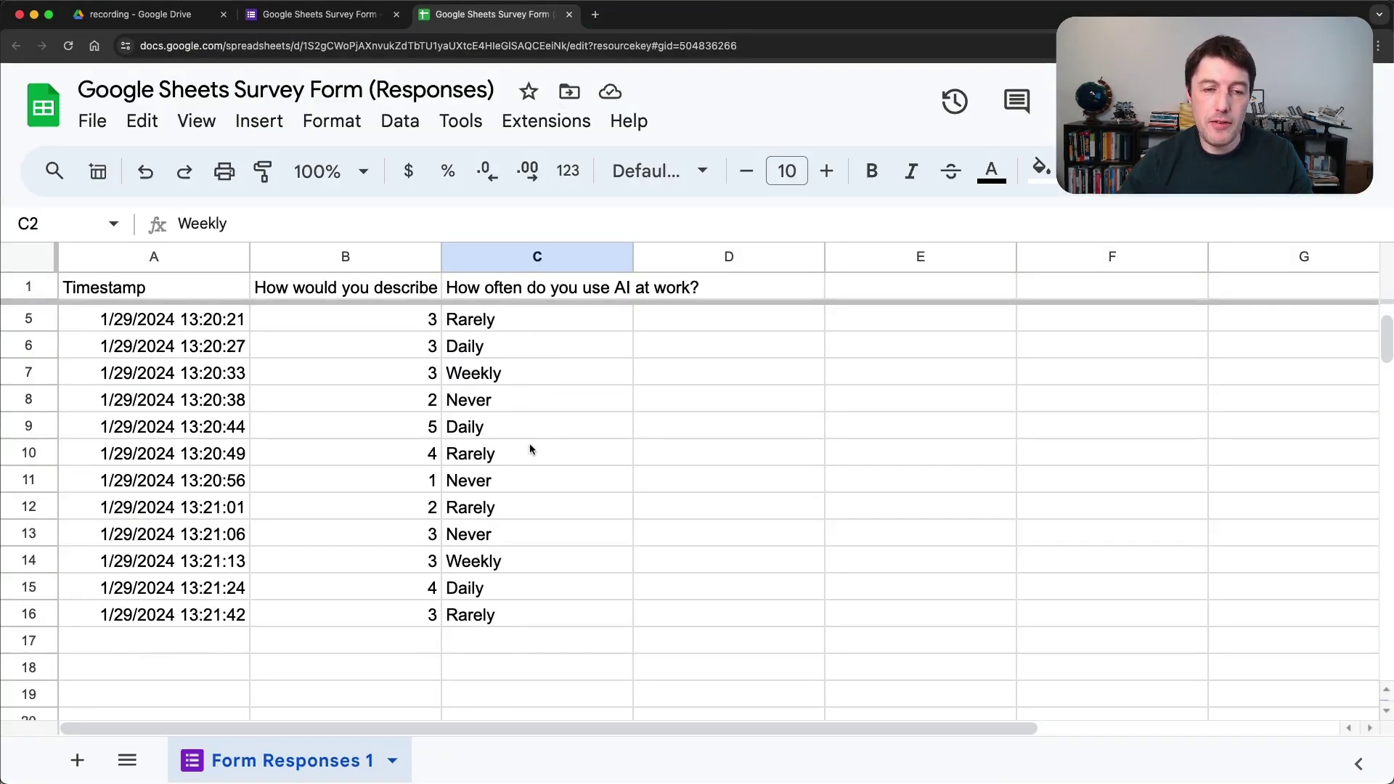
scroll(258, 417, "up", 3)
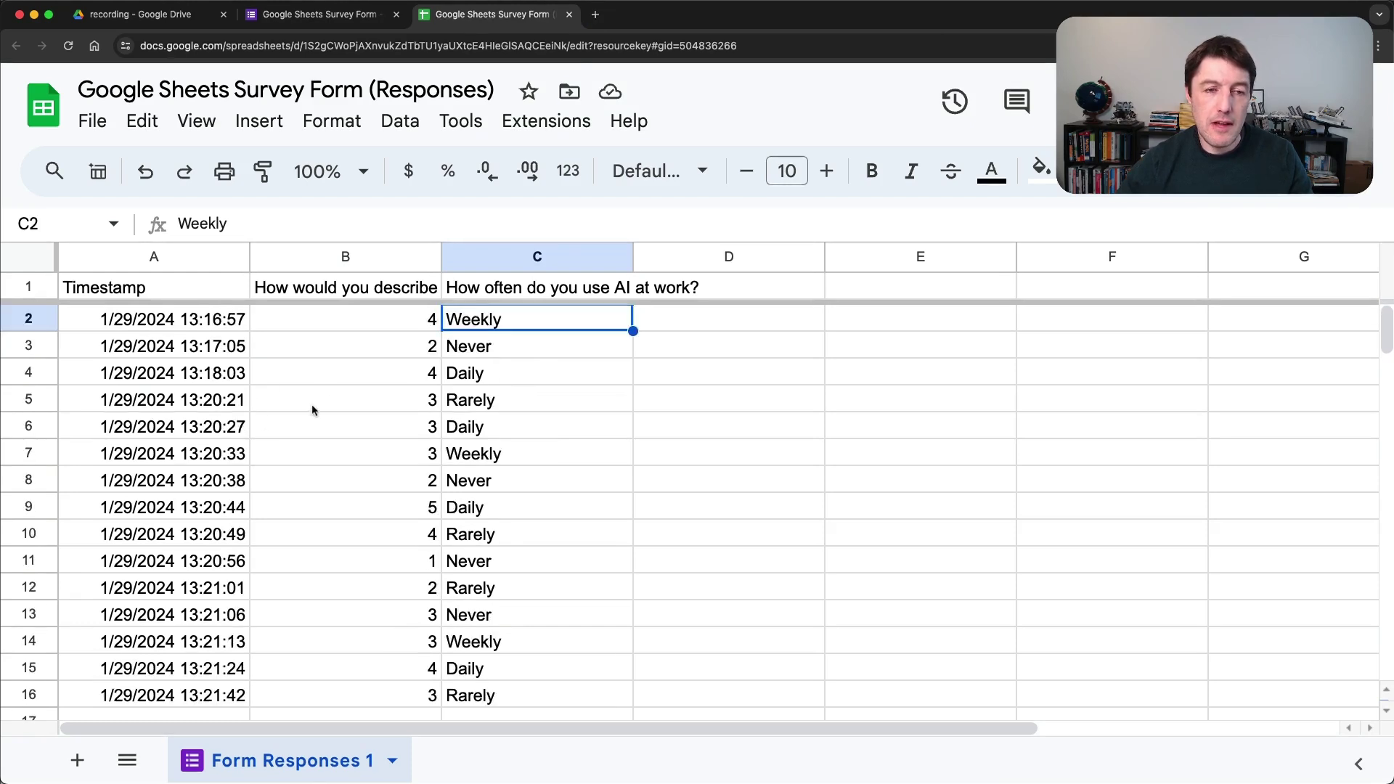
left_click(342, 19)
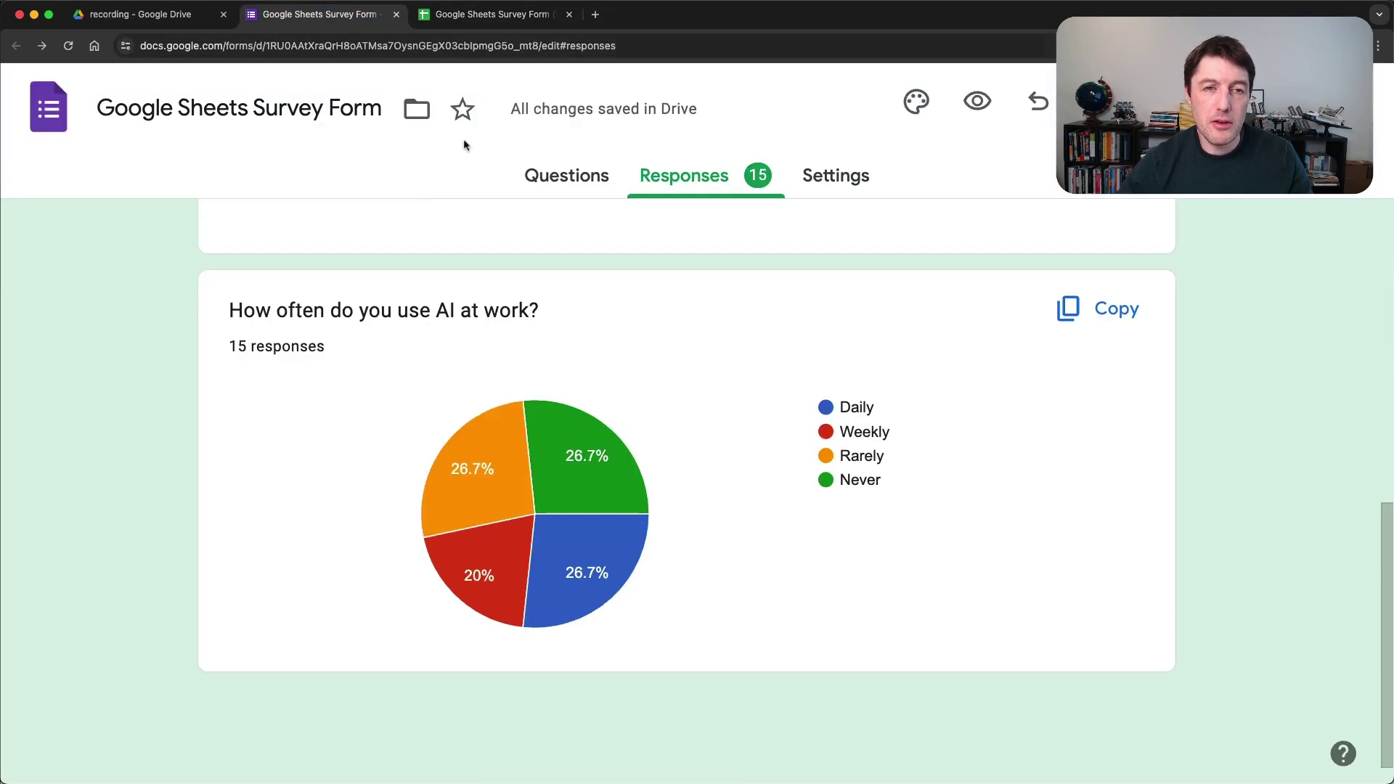
scroll(661, 209, "up", 3)
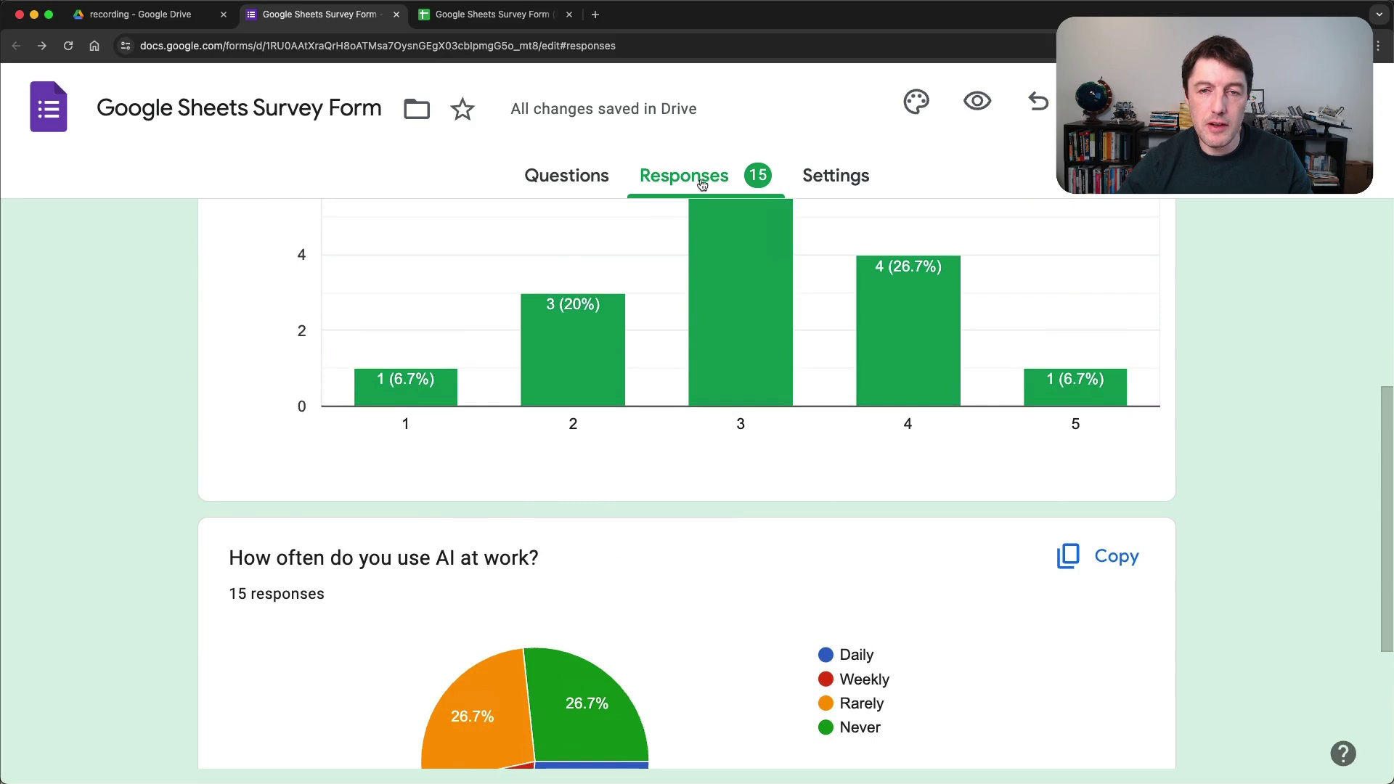
scroll(1238, 407, "up", 5)
scroll(1235, 402, "down", 4)
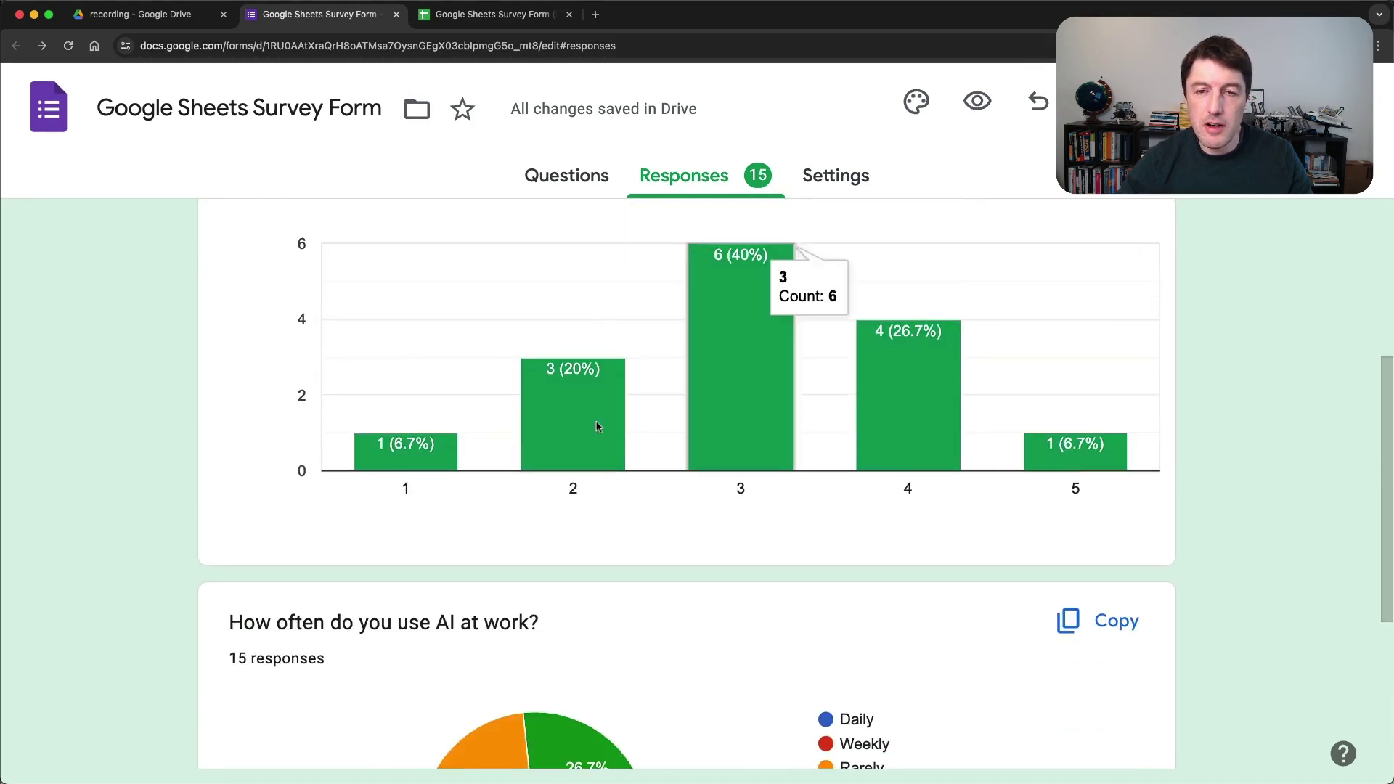
scroll(1061, 433, "up", 1)
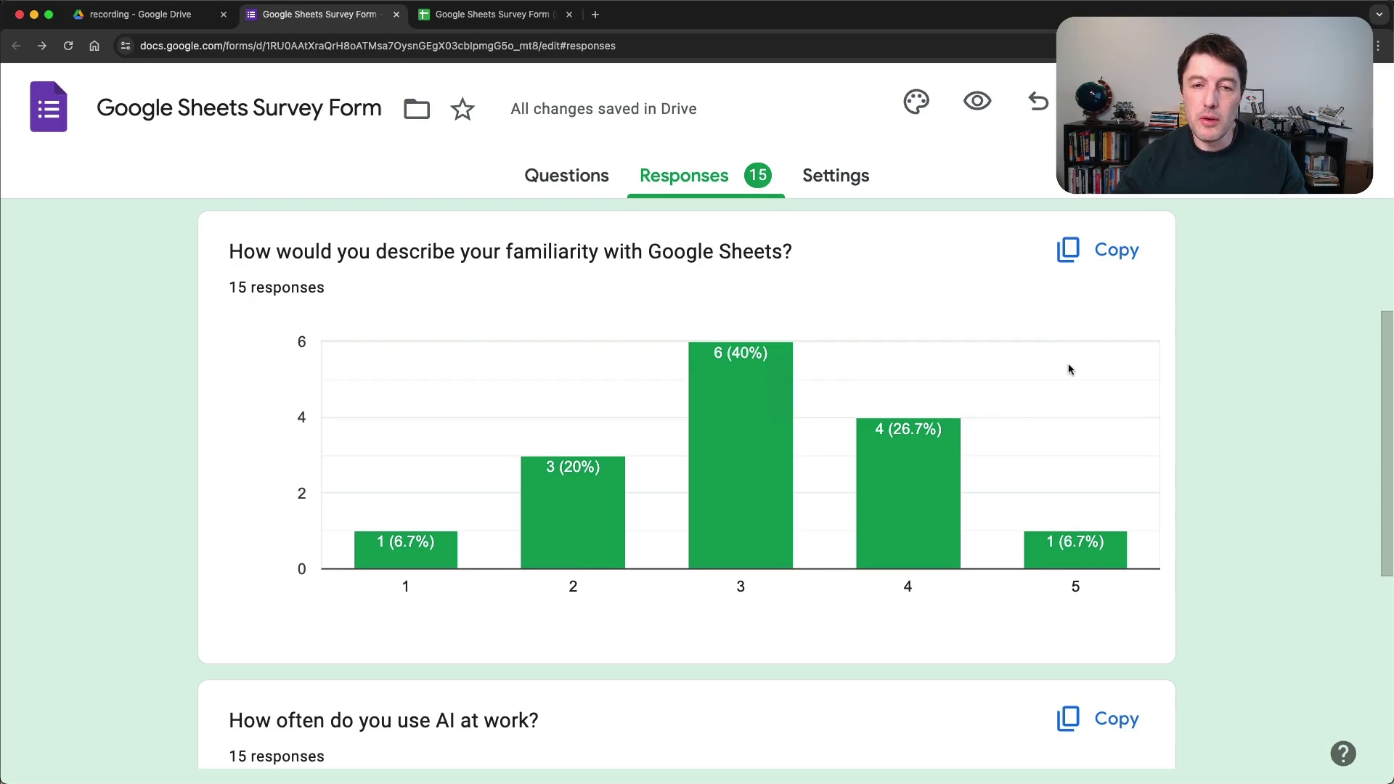
scroll(1016, 334, "down", 6)
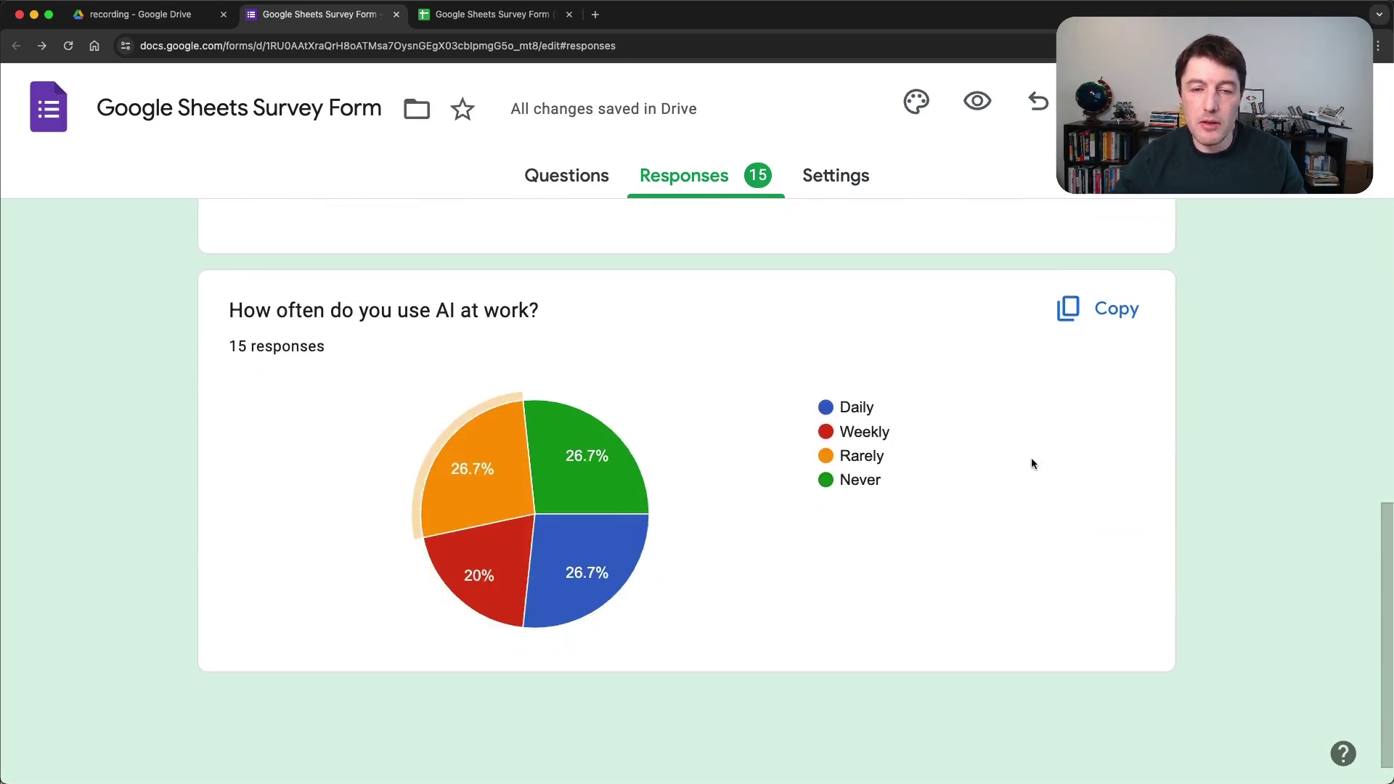
scroll(1040, 456, "up", 6)
scroll(1039, 454, "up", 2)
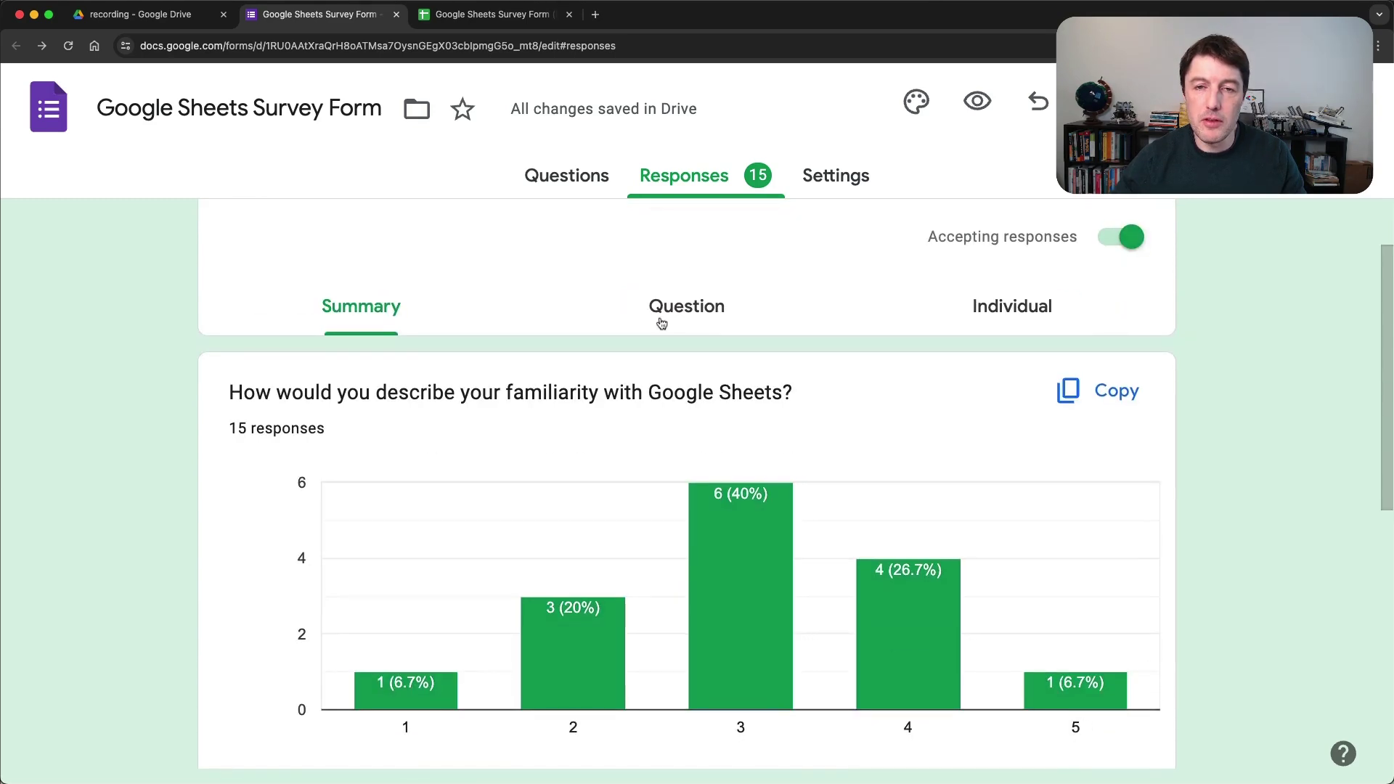
Step: Format the header row of the Form Responses 1 sheet as centred, bold, wrapped text
left_click(494, 15)
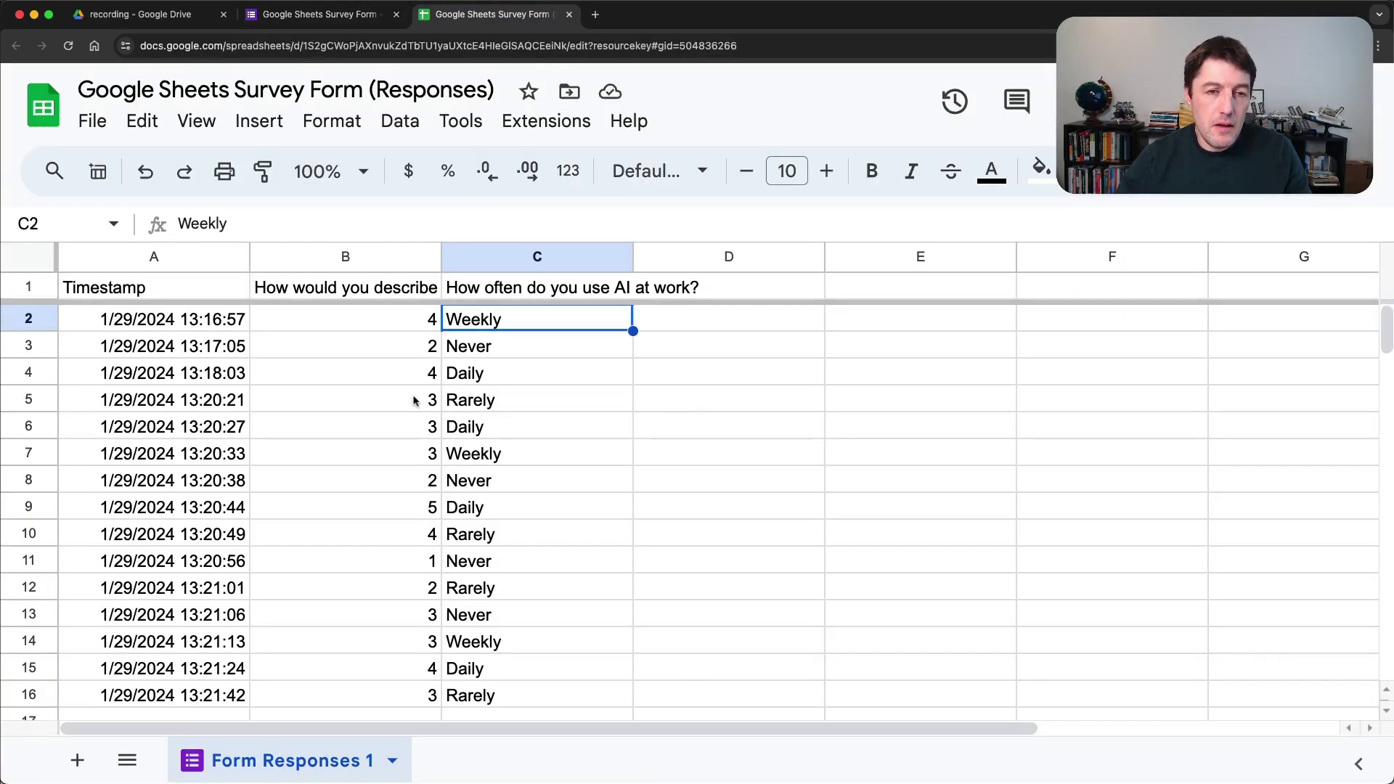
left_click(302, 397)
left_click(31, 287)
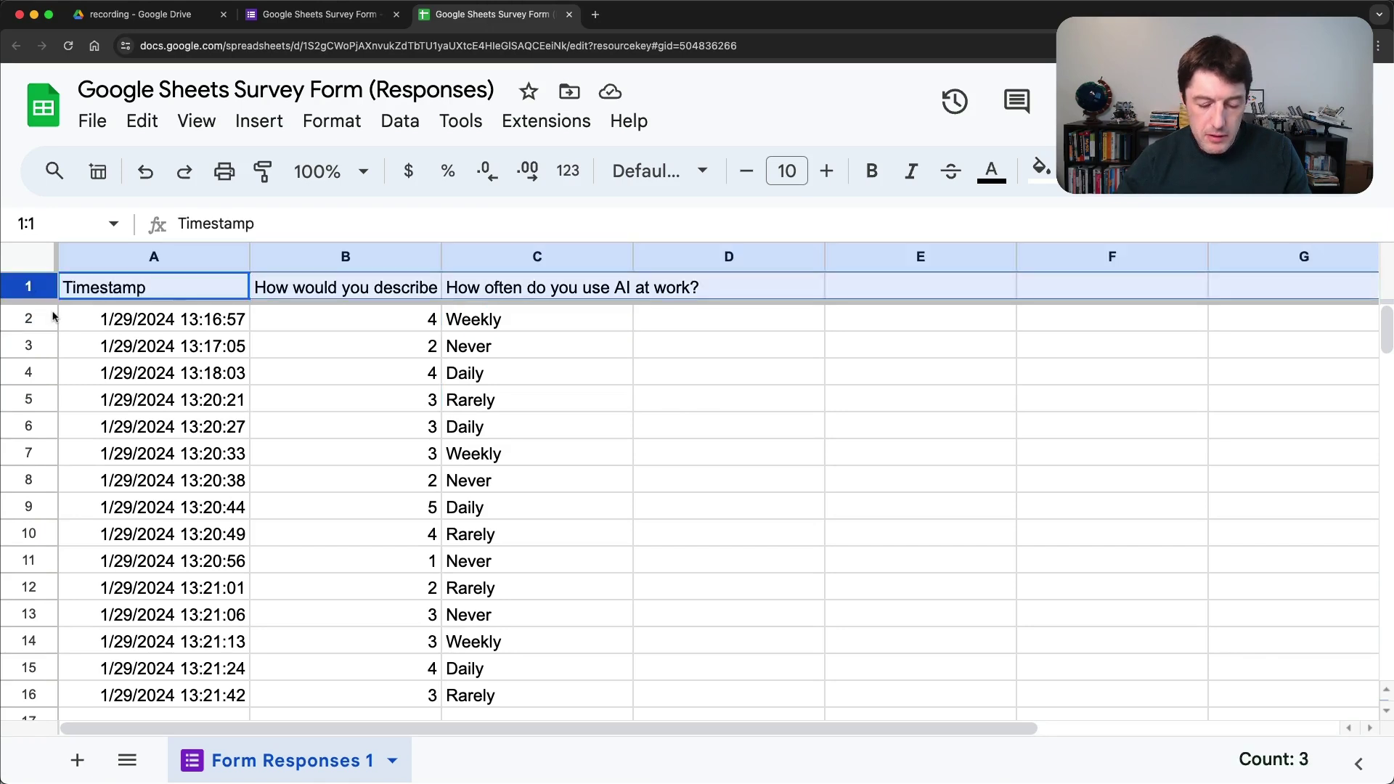
key("super+shift+e")
key("super+b")
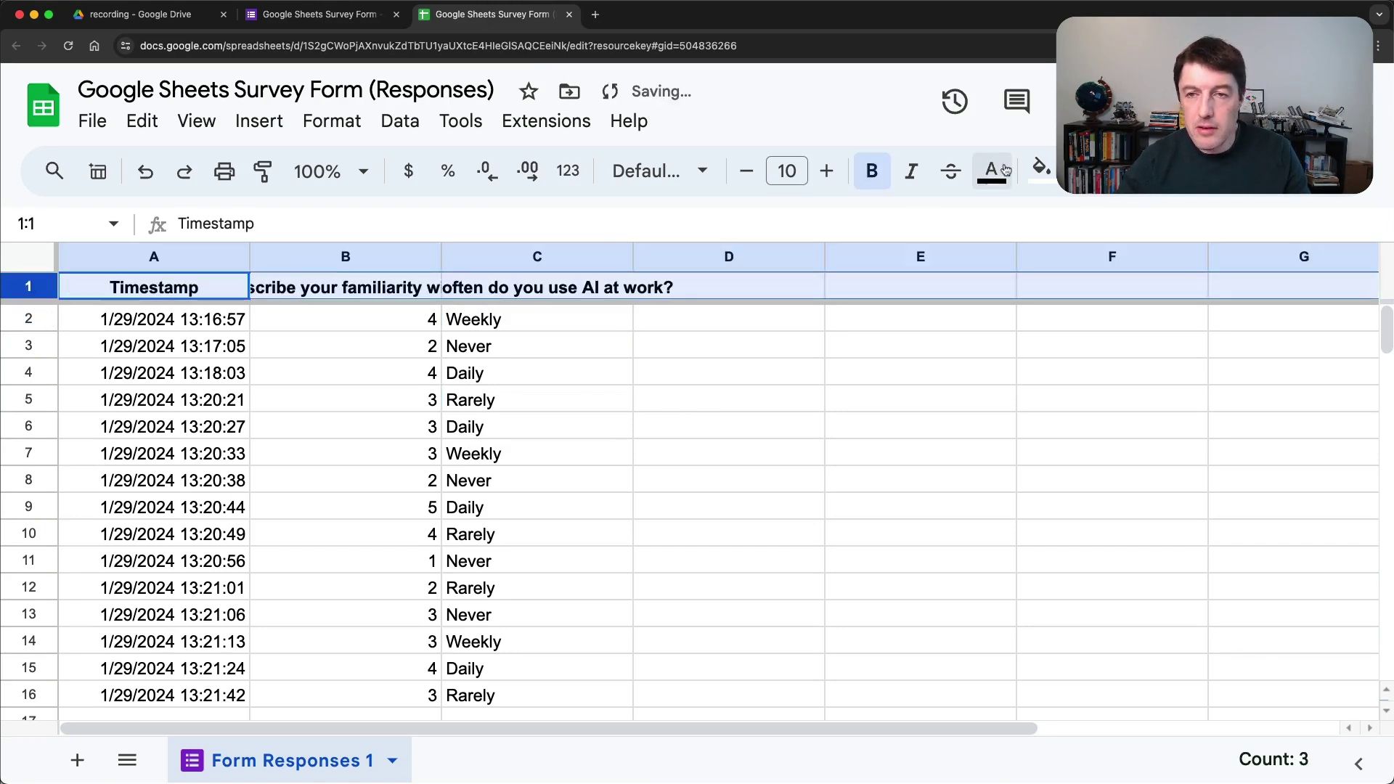
left_click(1194, 171)
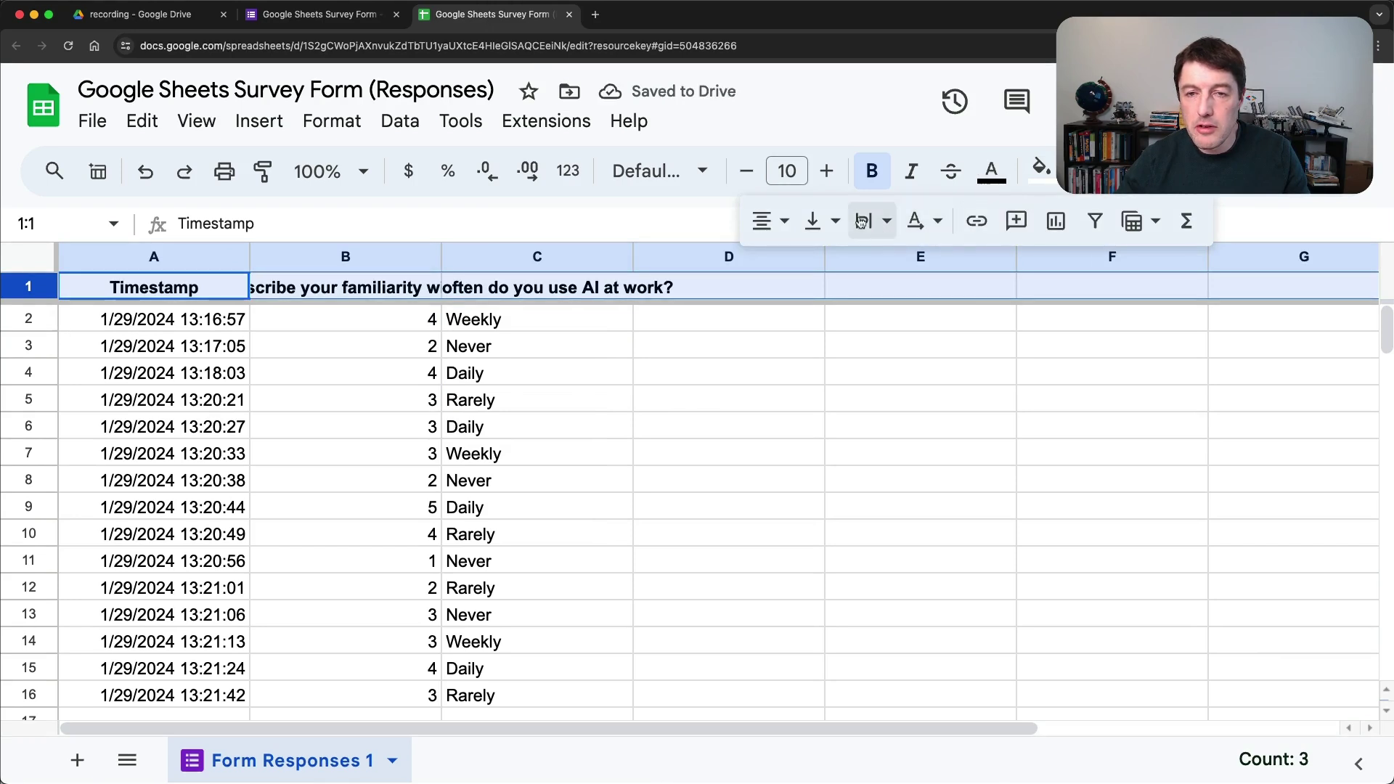
left_click(871, 220)
left_click(911, 266)
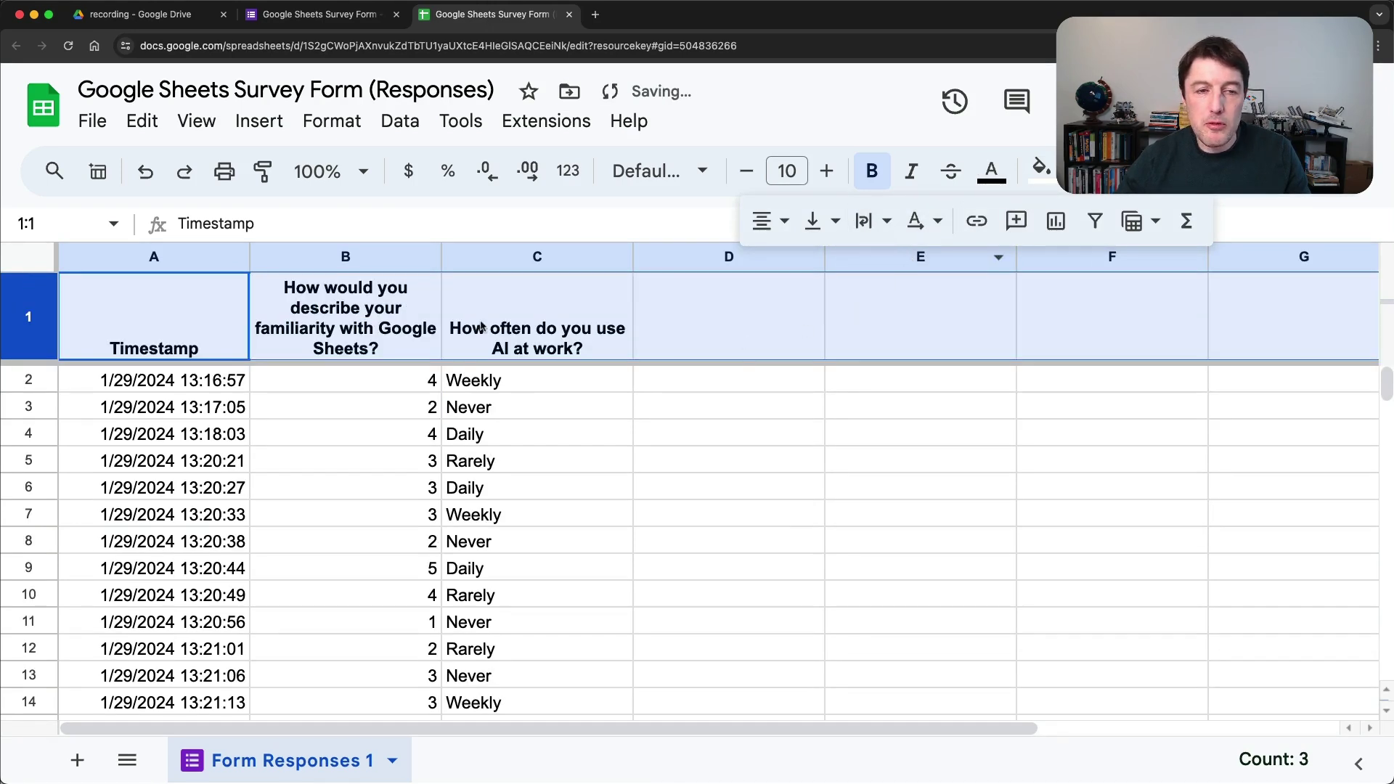
left_click(190, 319)
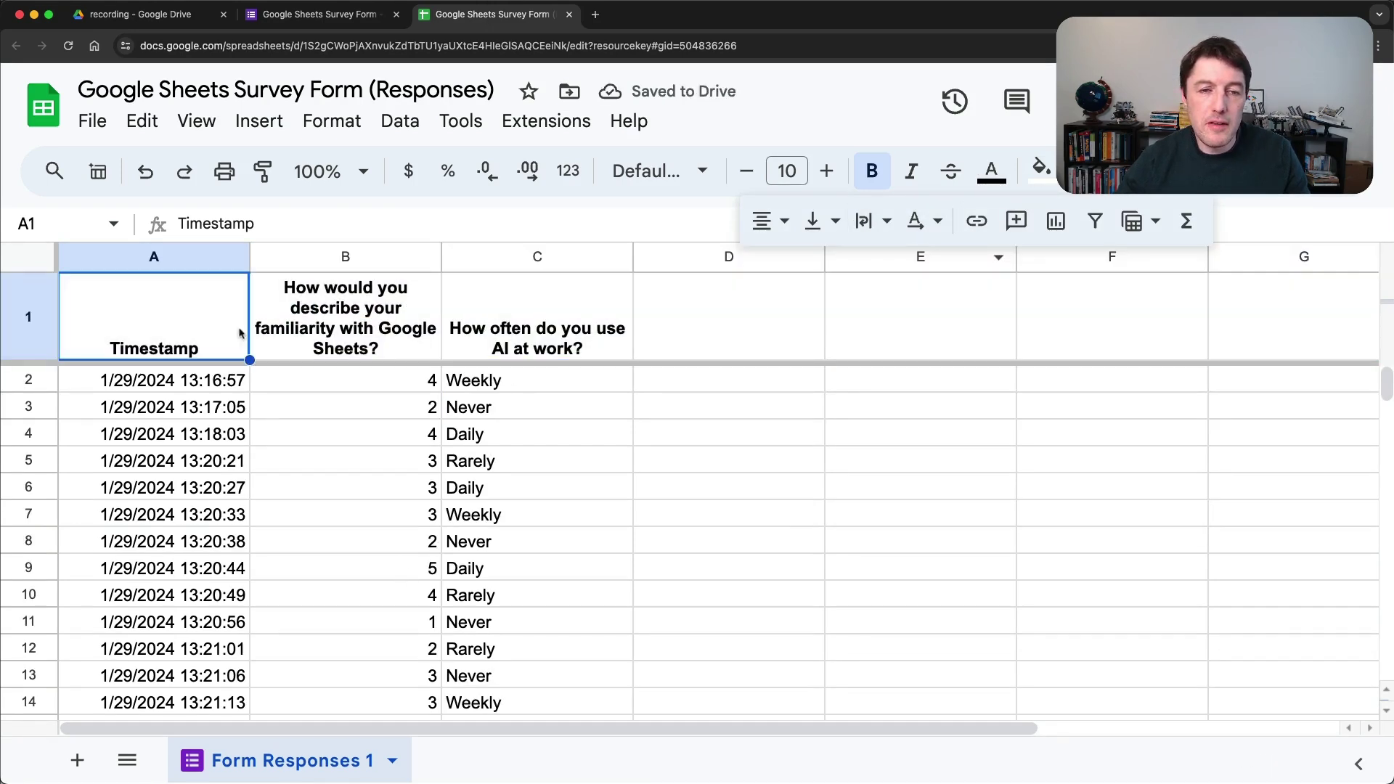
Step: Create a pivot table on a new sheet from the response data in 'Form Responses 1'!A1:C16
scroll(450, 427, "down", 2)
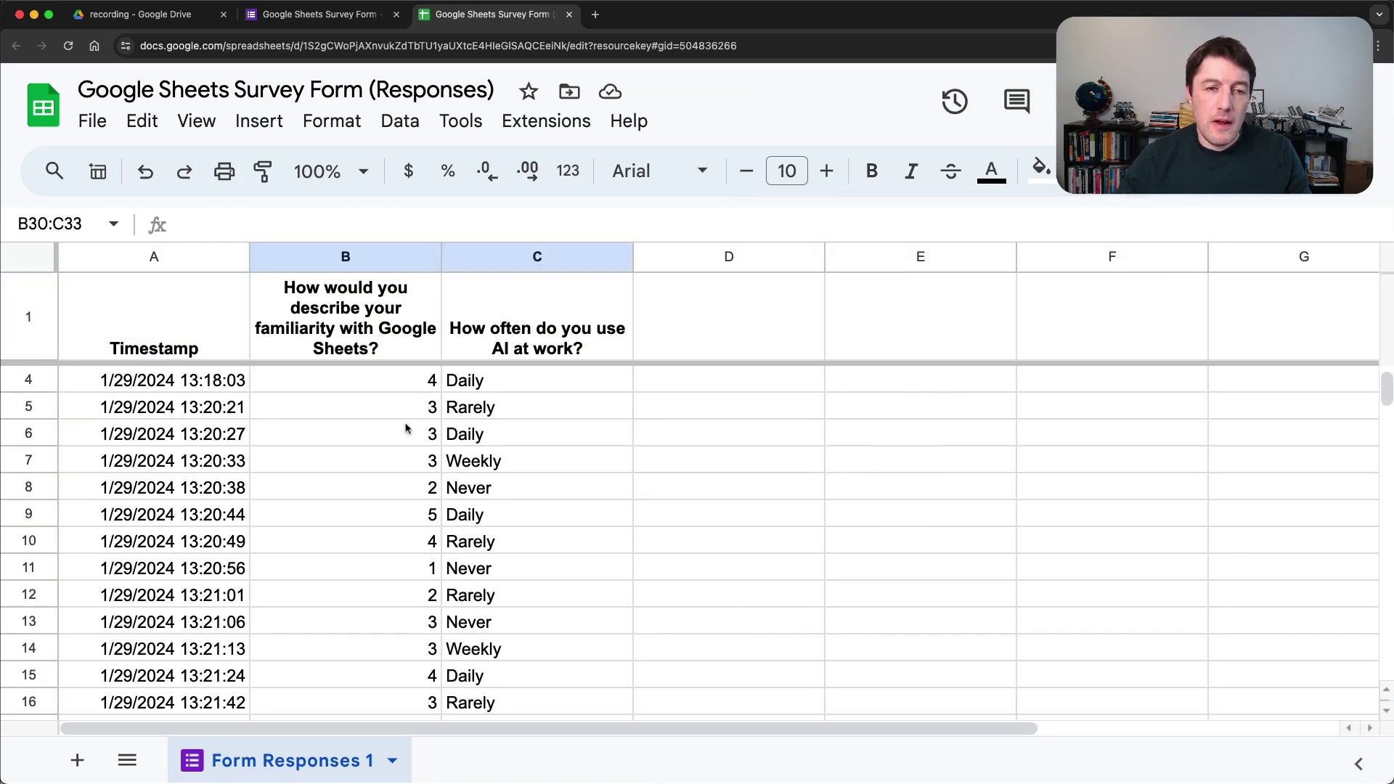
left_click(428, 408)
left_click(273, 125)
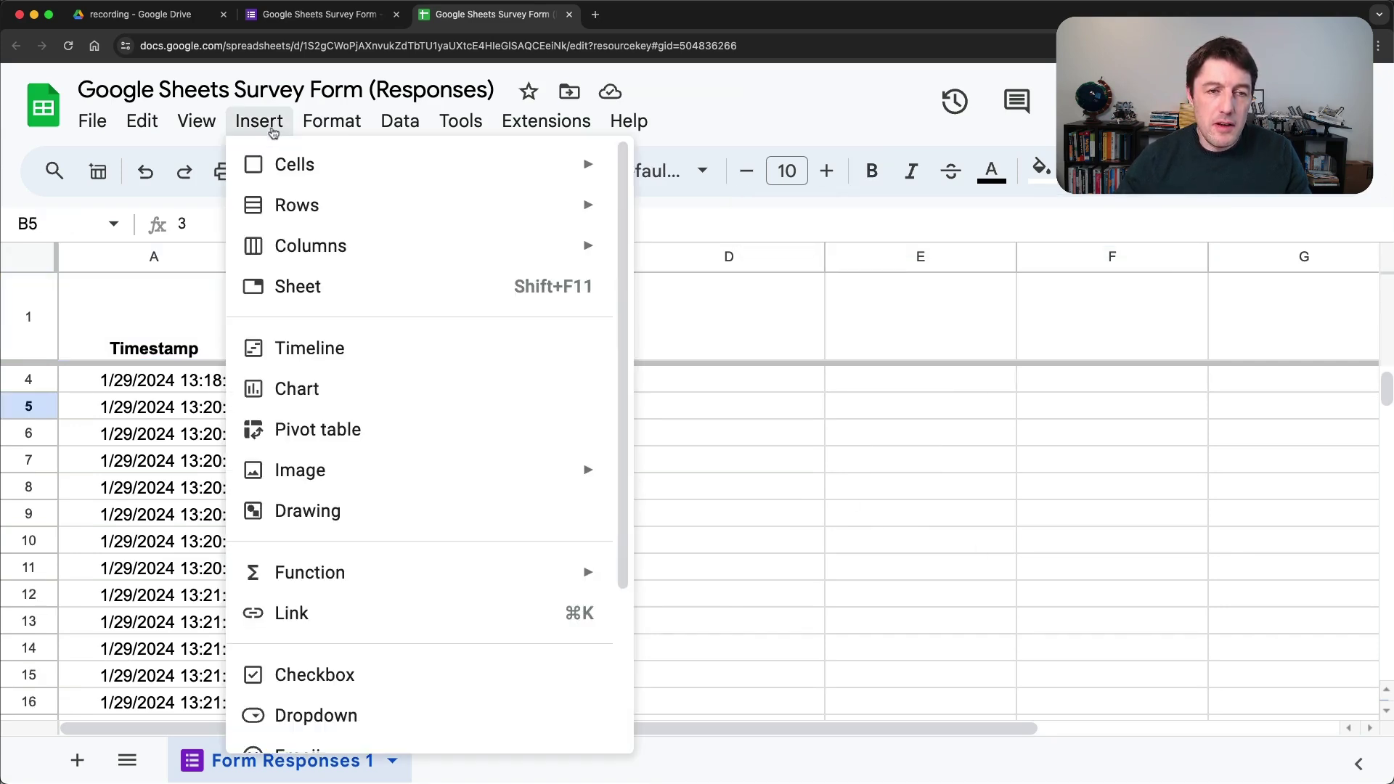
left_click(398, 426)
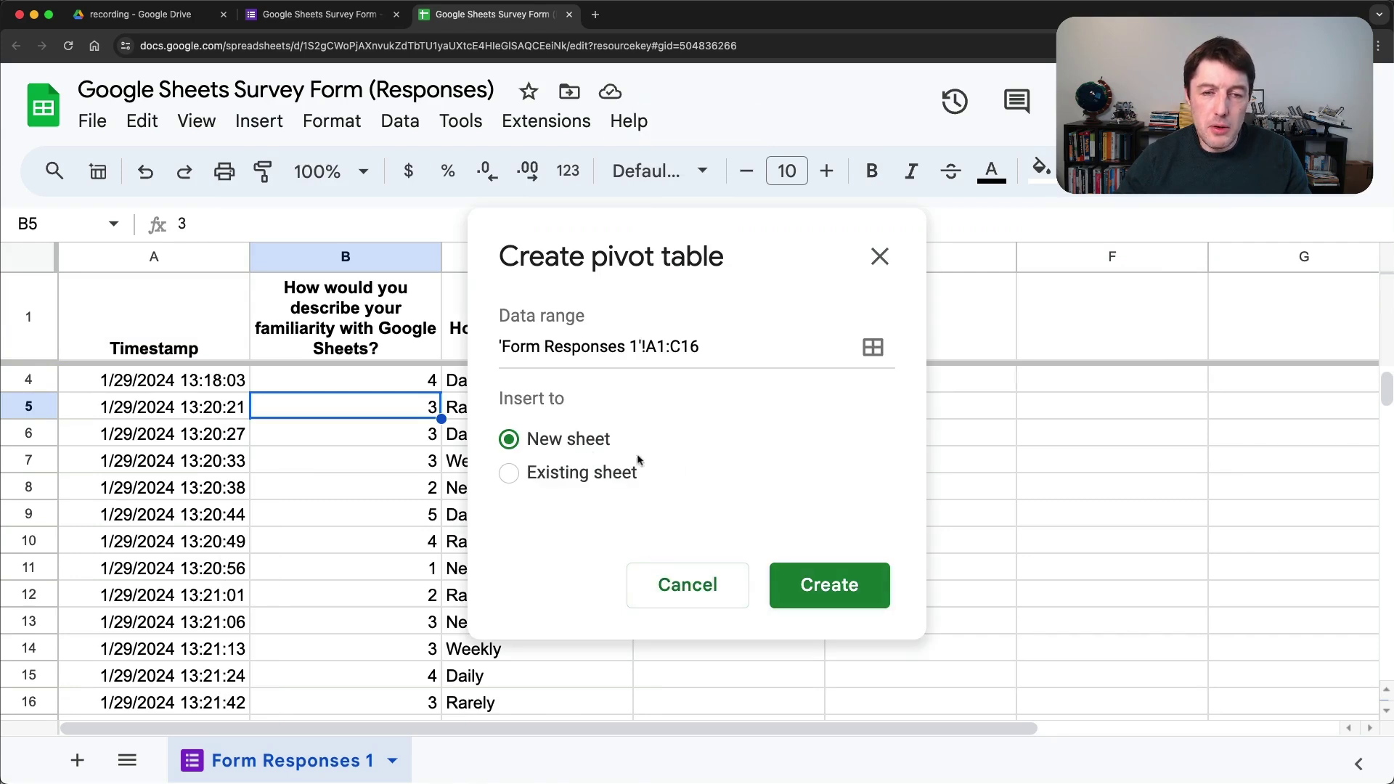
left_click(846, 604)
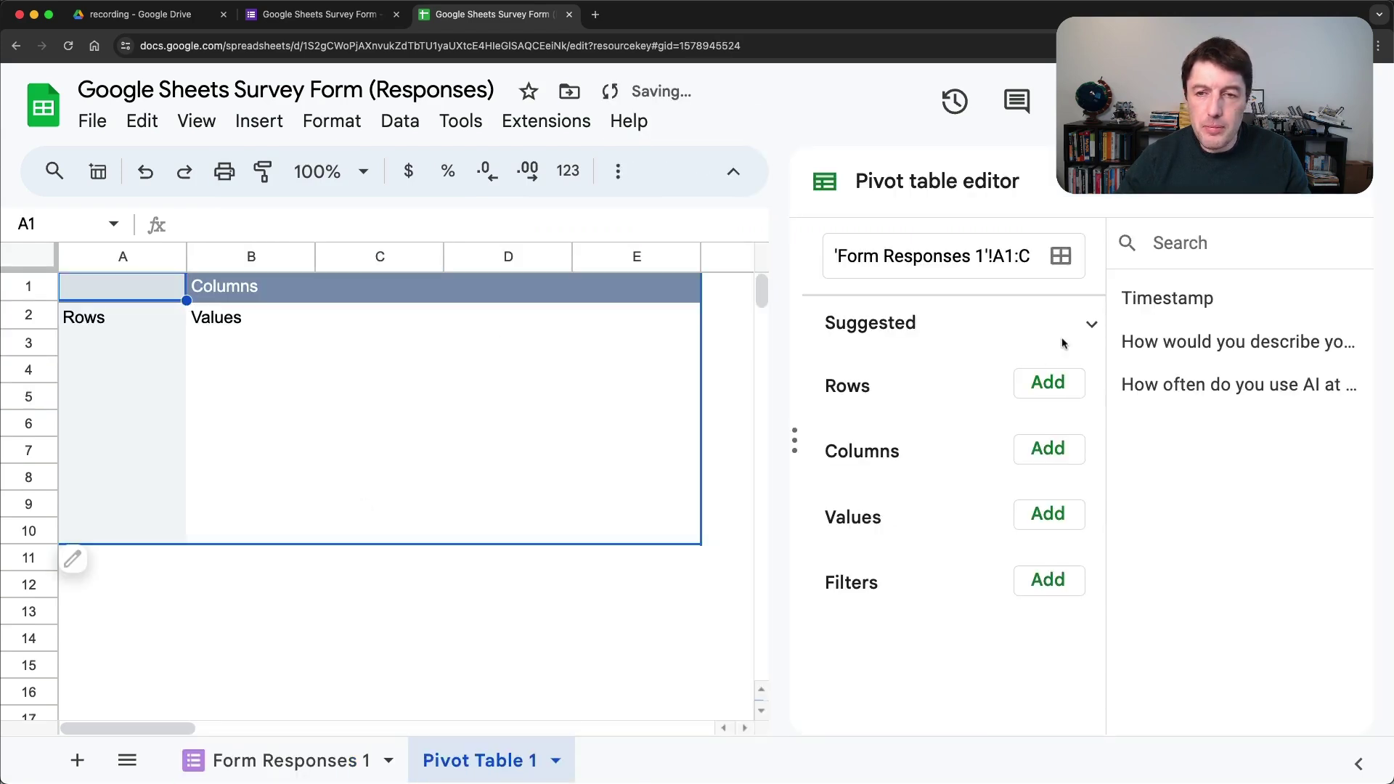
Step: Set the pivot table's data range to 'Form Responses 1'!A1:C and check the empty rows below the existing responses
left_click(1048, 270)
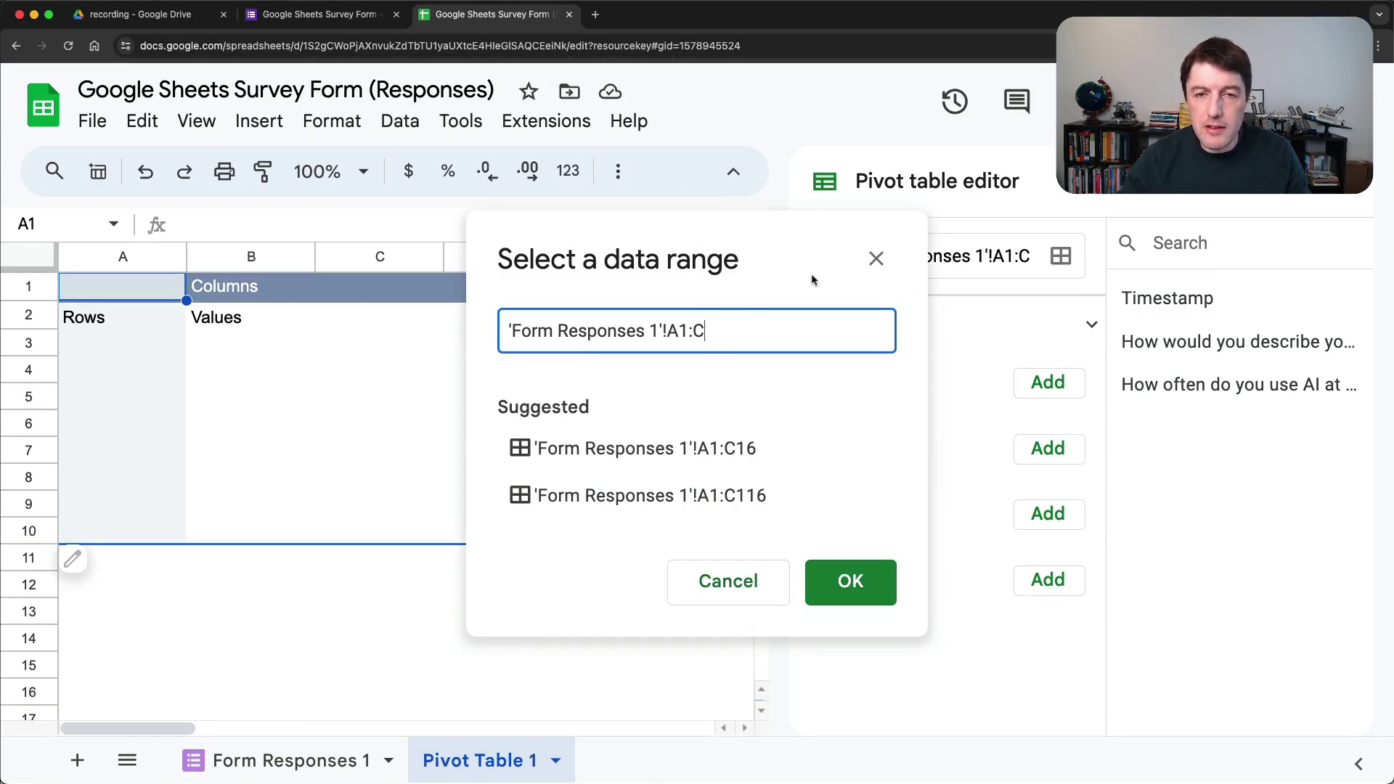
left_click(846, 581)
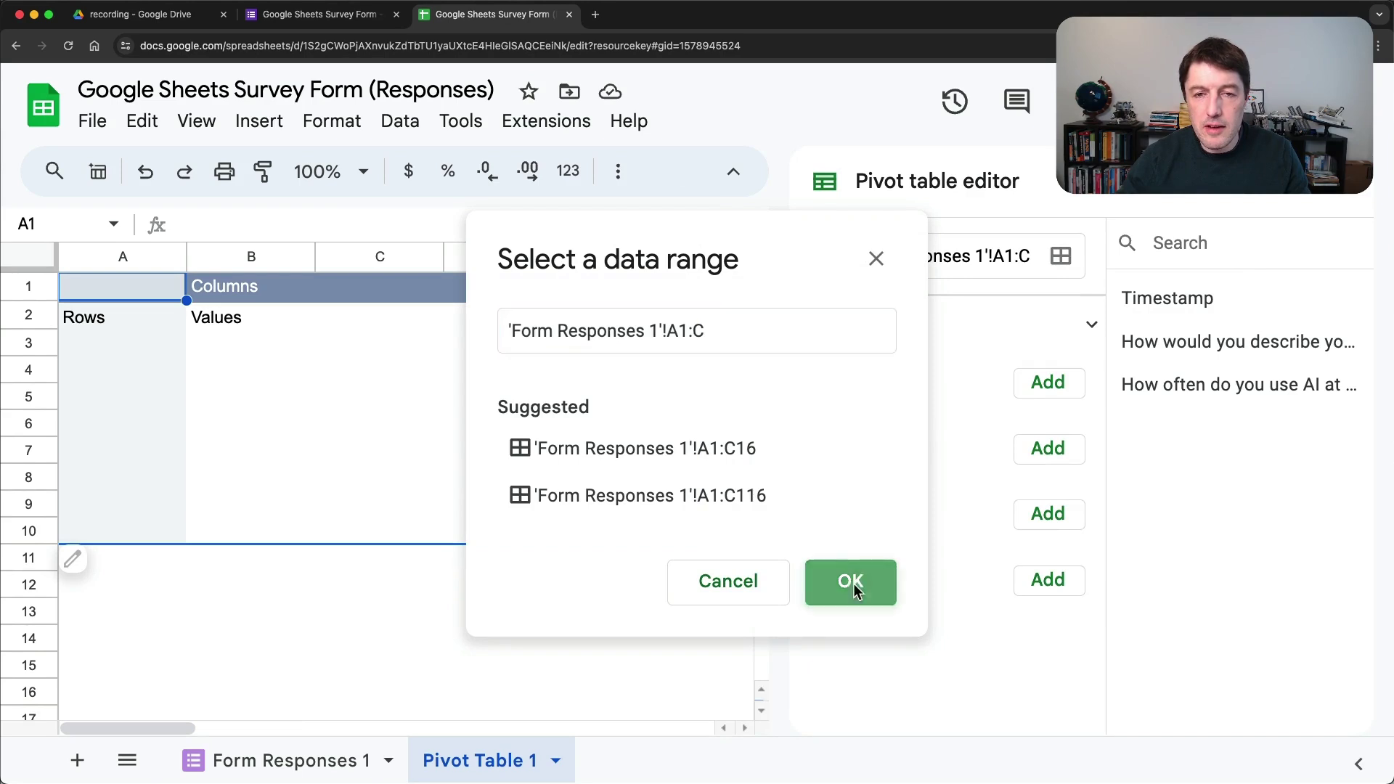
left_click(327, 760)
scroll(294, 506, "down", 3)
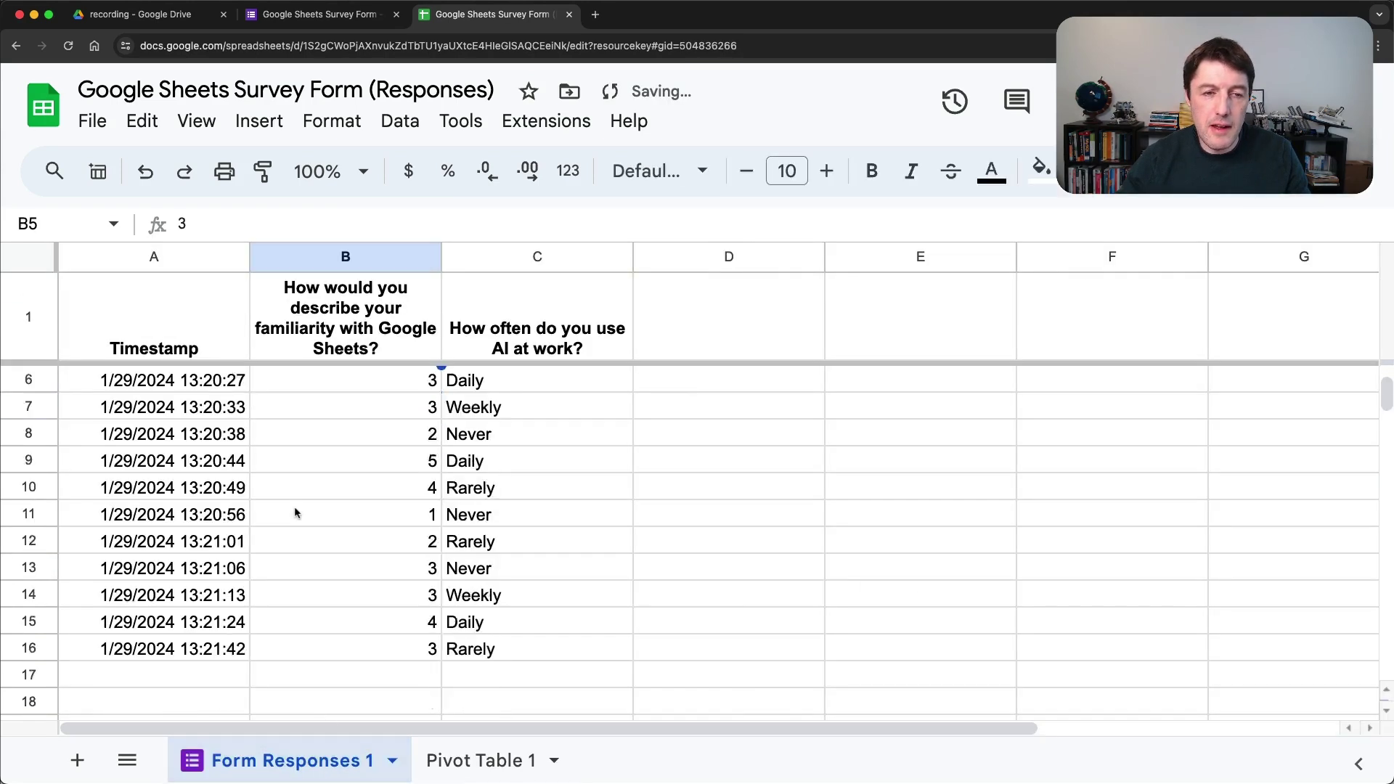
left_click_drag(158, 593, 610, 671)
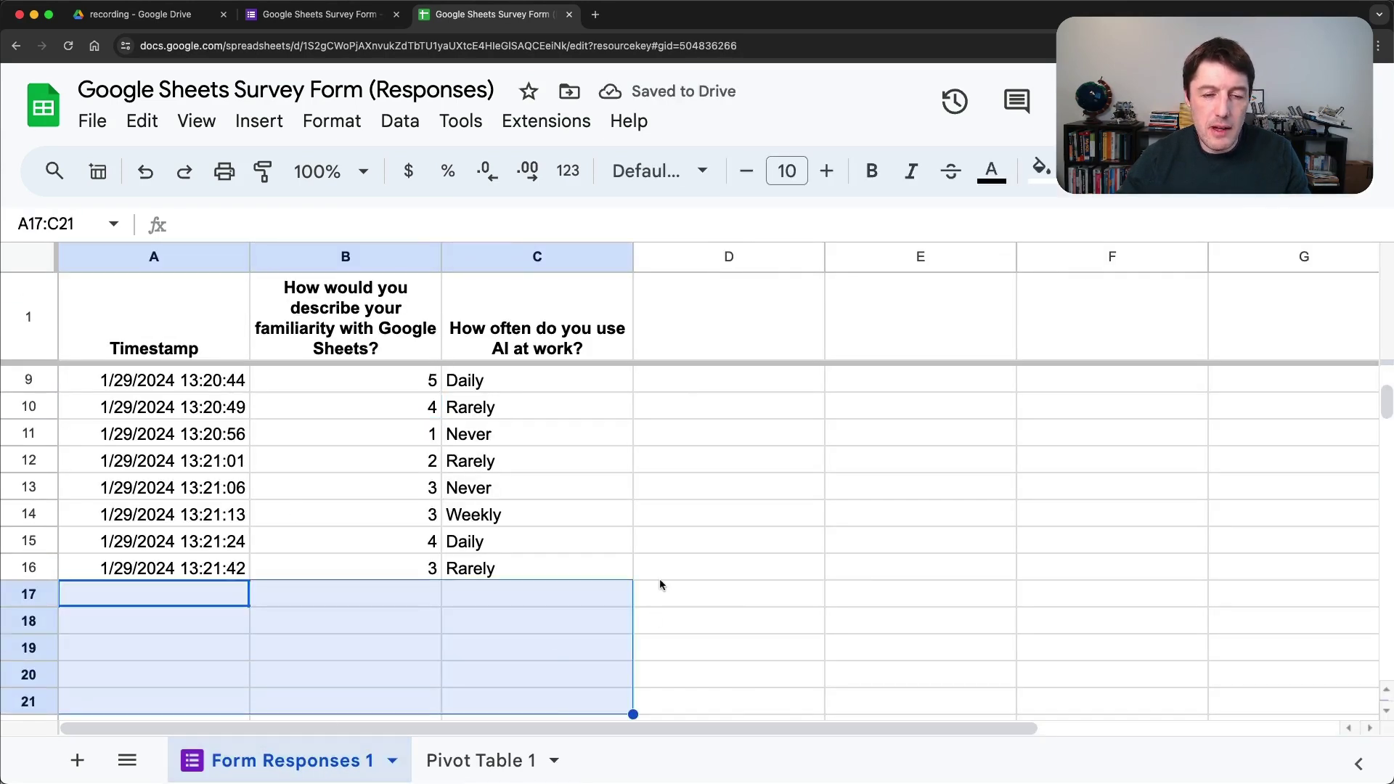
scroll(659, 578, "down", 2)
left_click(509, 762)
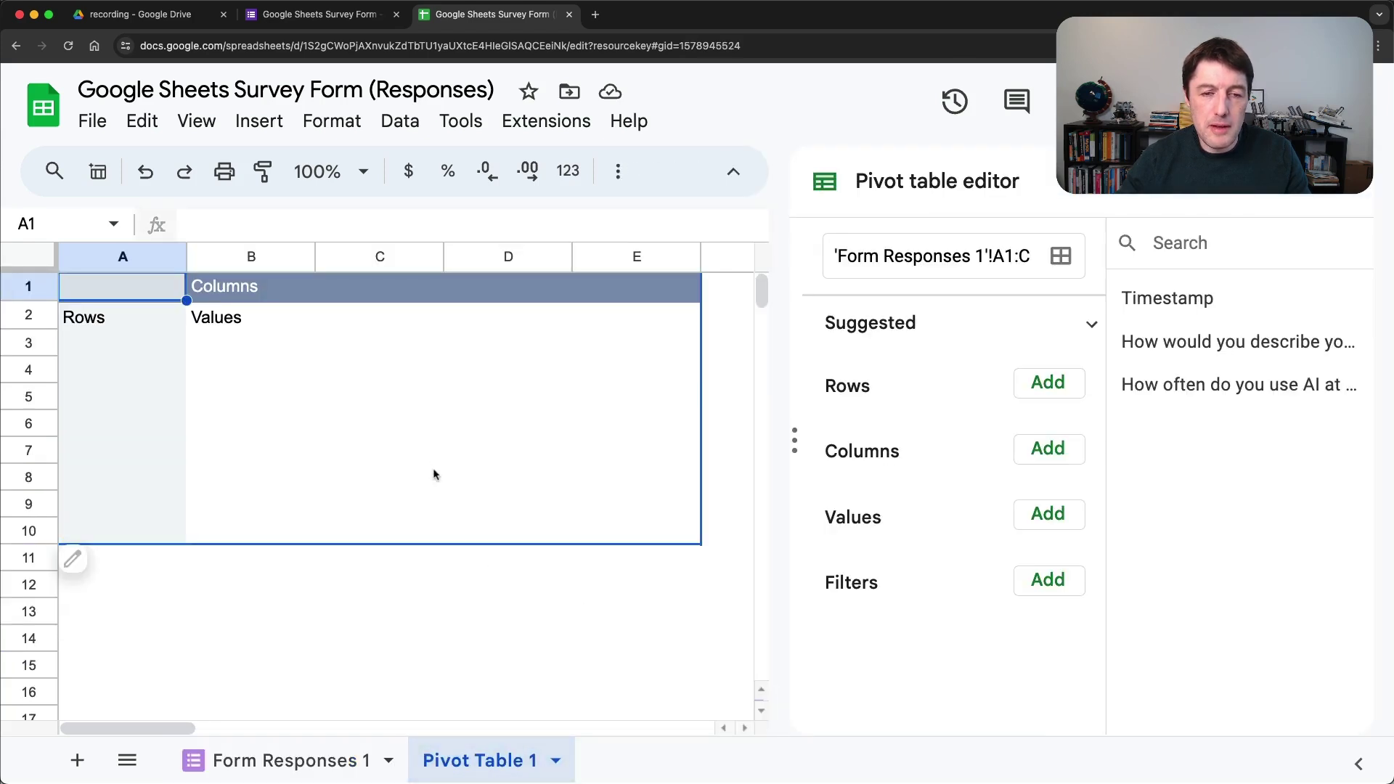
Step: Group the pivot table rows by the Google Sheets familiarity question and add Timestamp as a value summarized by COUNTA
left_click(1039, 389)
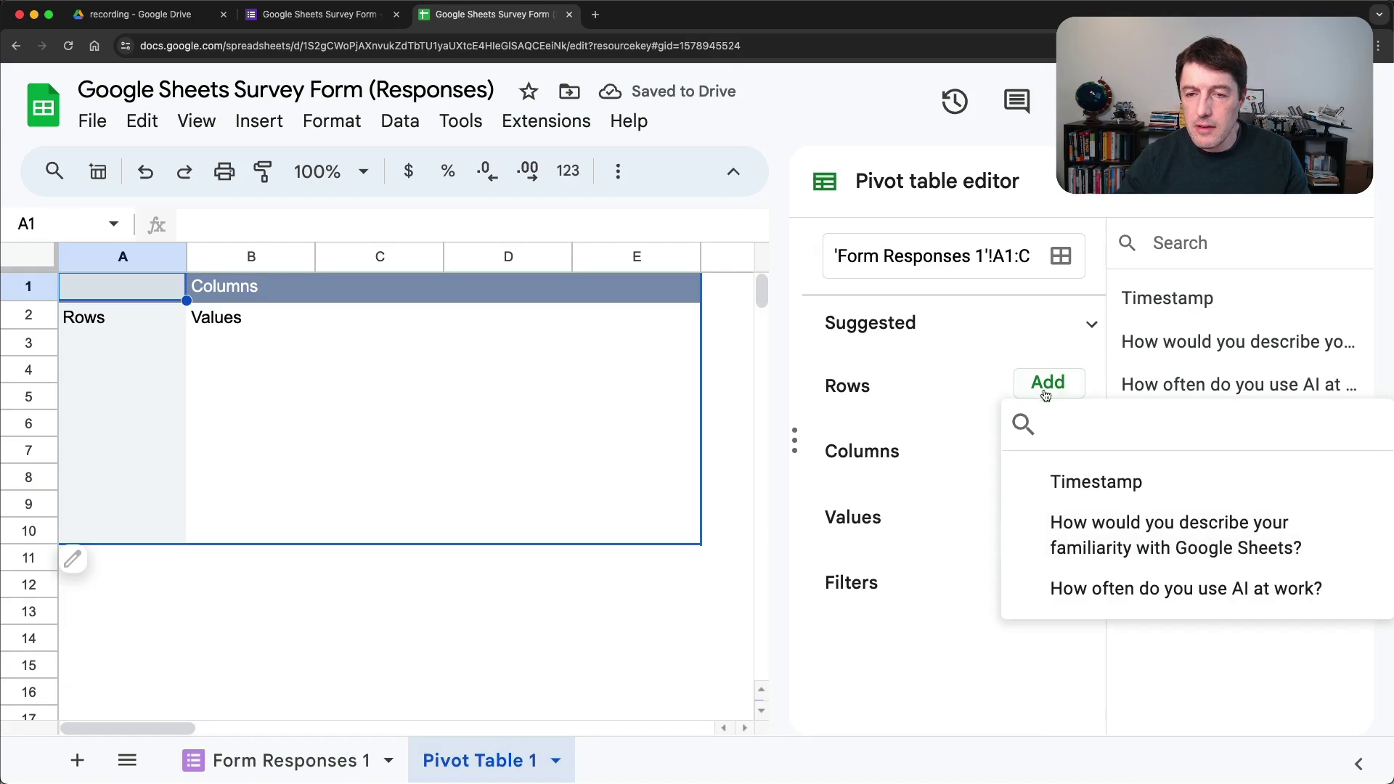
left_click(1045, 395)
left_click_drag(1183, 344, 886, 440)
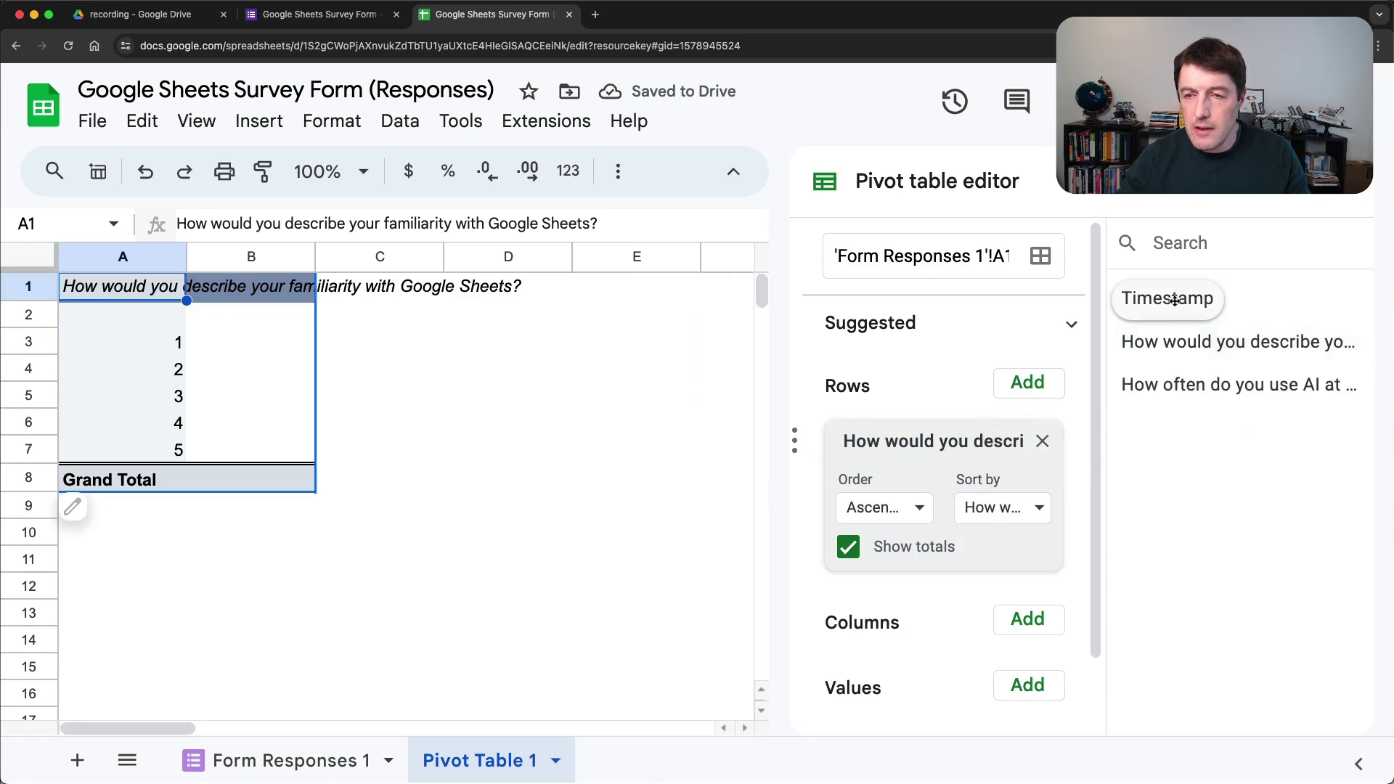
left_click_drag(1174, 300, 888, 714)
scroll(940, 522, "down", 3)
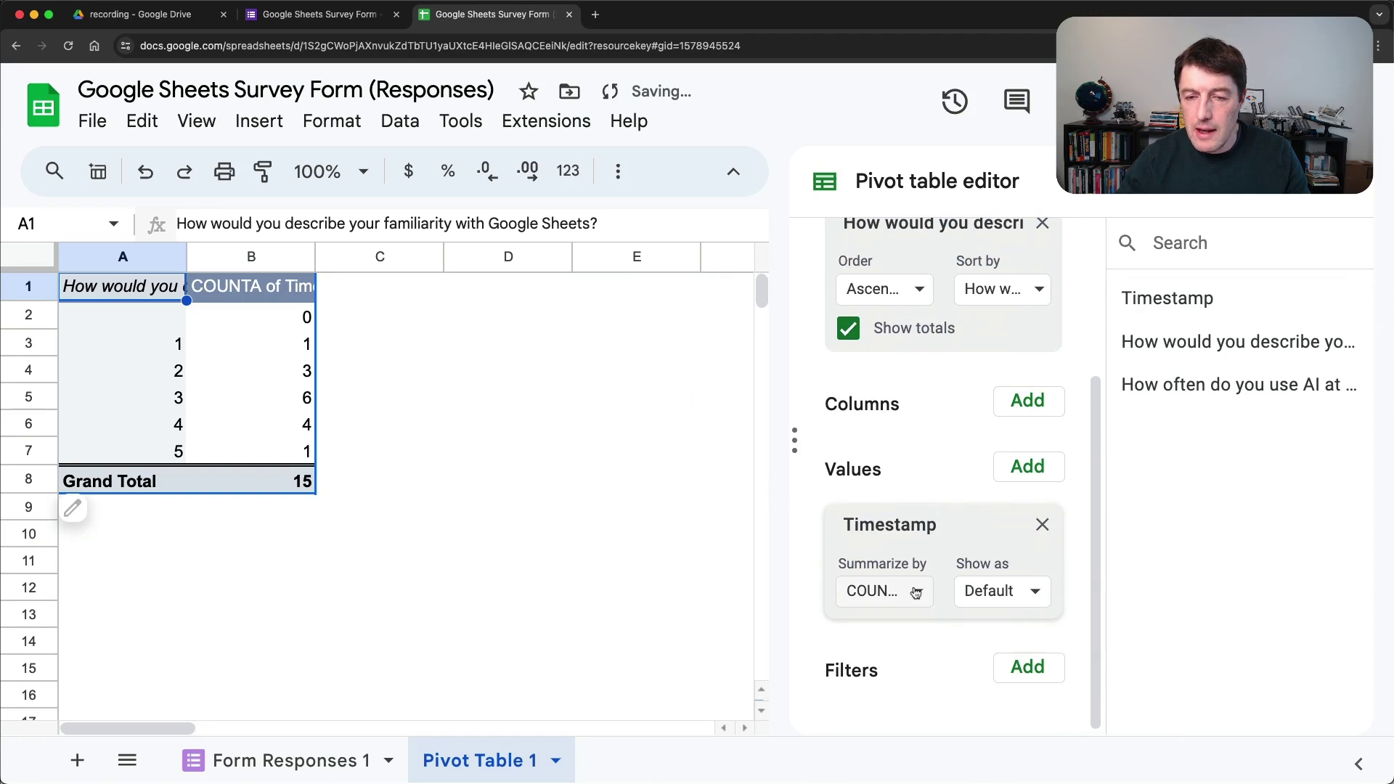
left_click(919, 593)
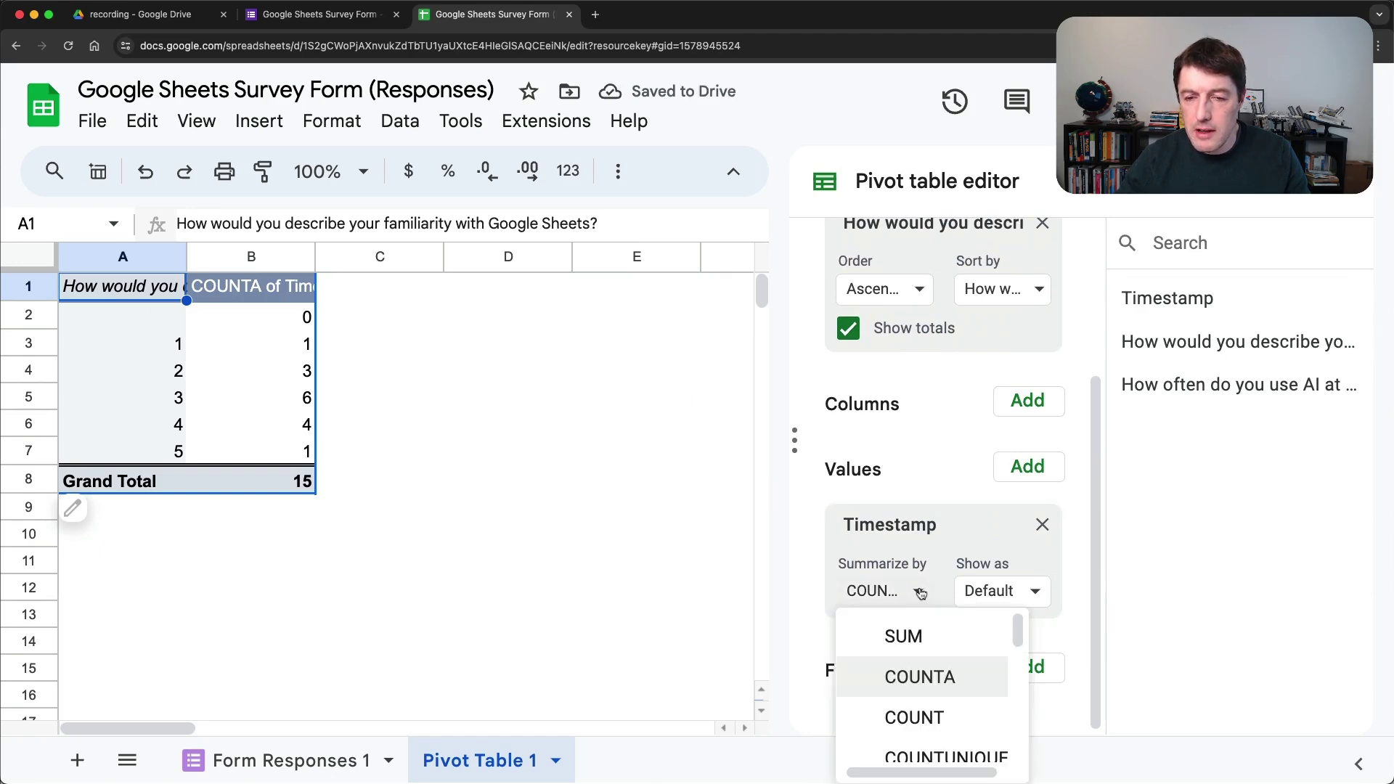
Step: Insert a chart from the familiarity counts in A3:B7, then shrink it and place it beside the pivot table
left_click_drag(167, 344, 281, 349)
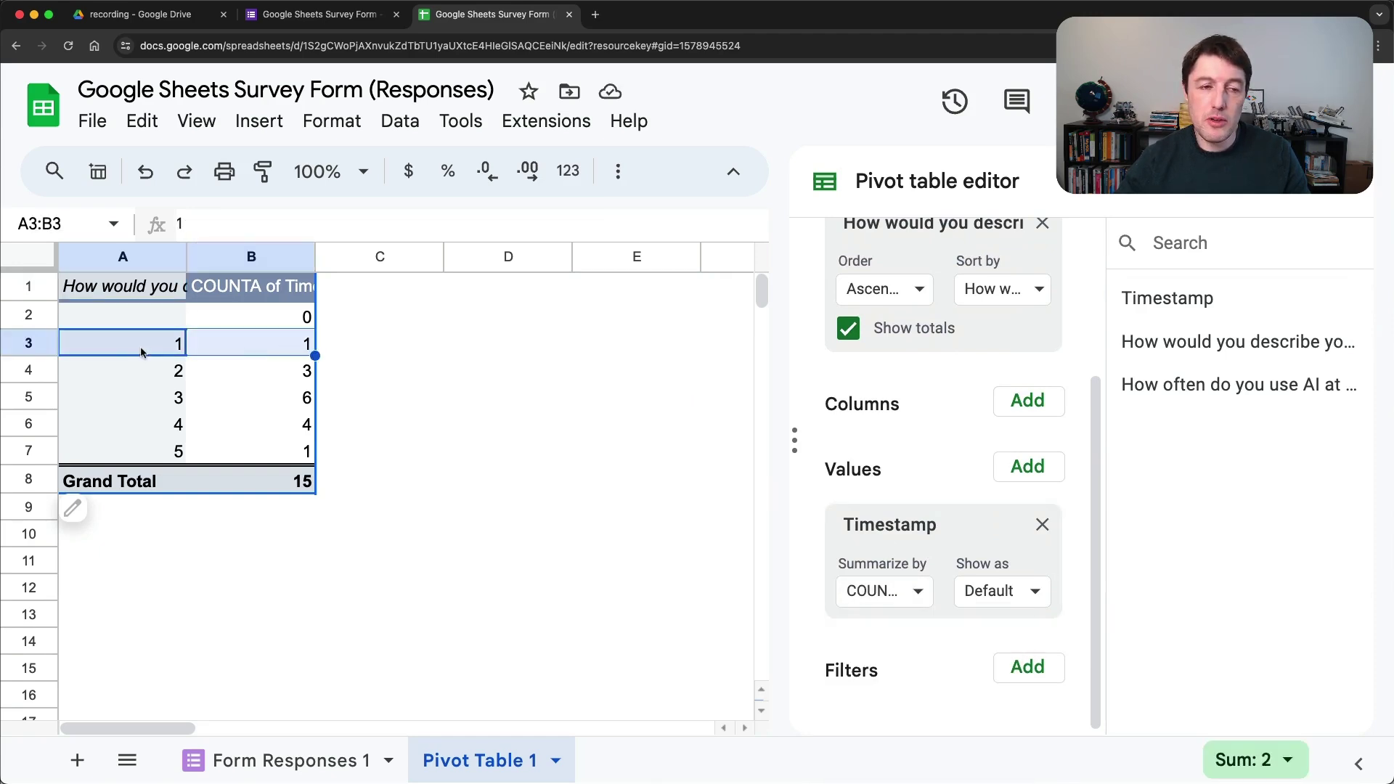
left_click_drag(162, 370, 249, 373)
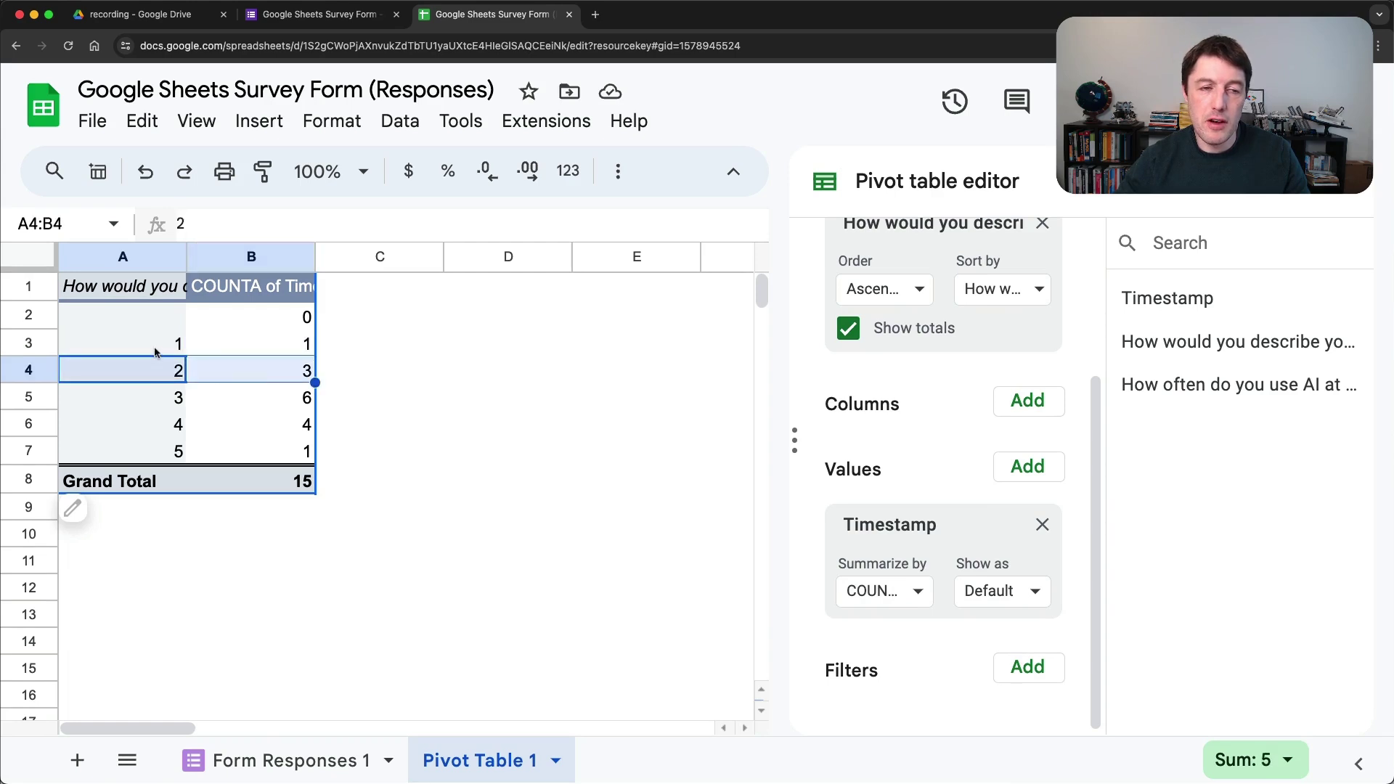
left_click_drag(156, 353, 171, 455)
left_click_drag(167, 341, 297, 444)
left_click(1339, 183)
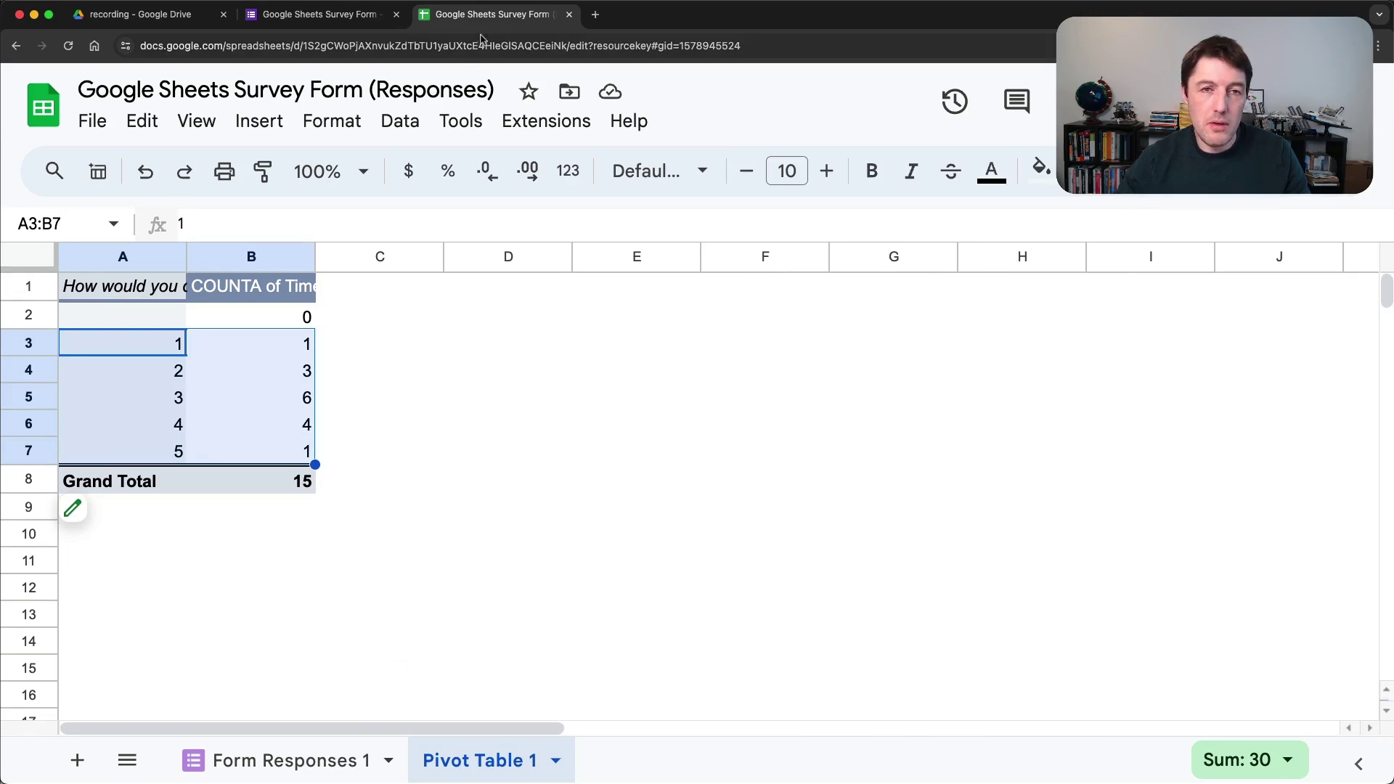
left_click(266, 124)
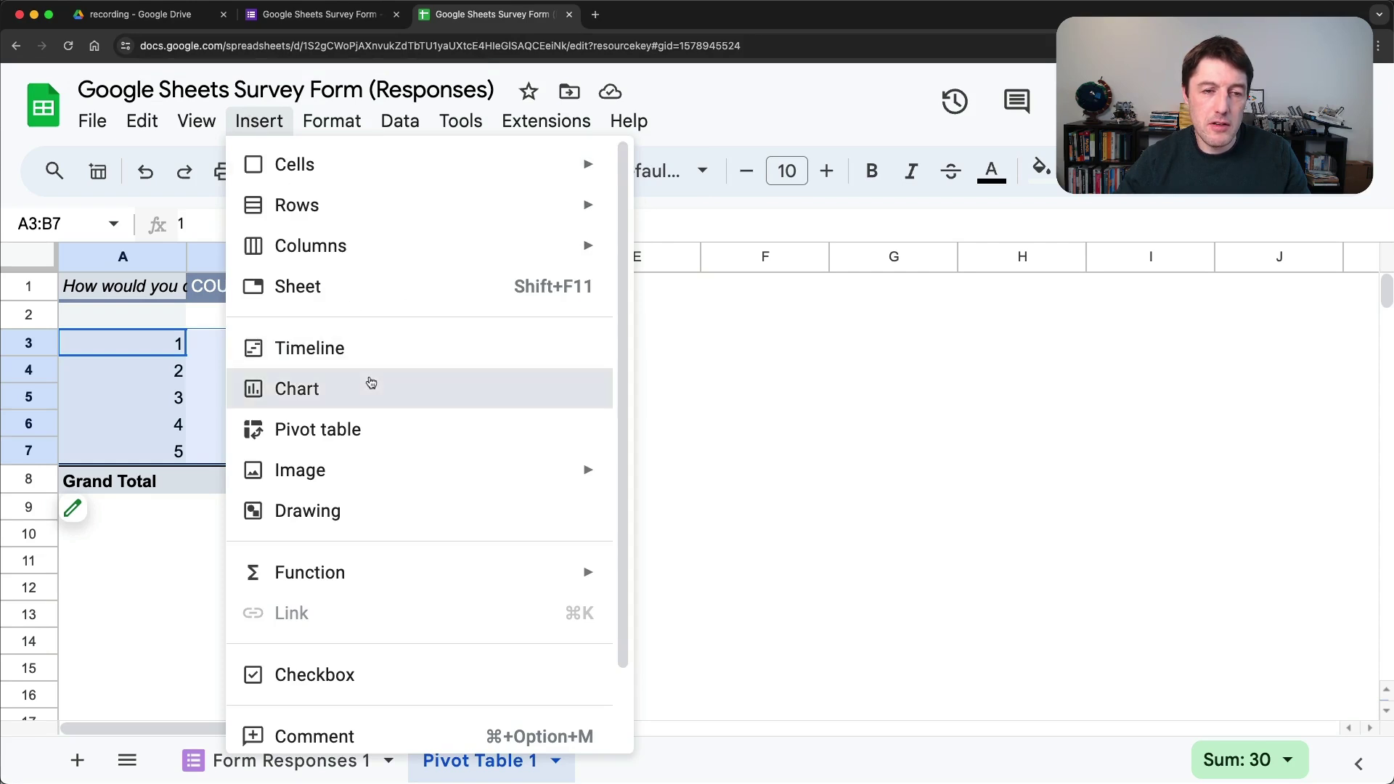
left_click(370, 385)
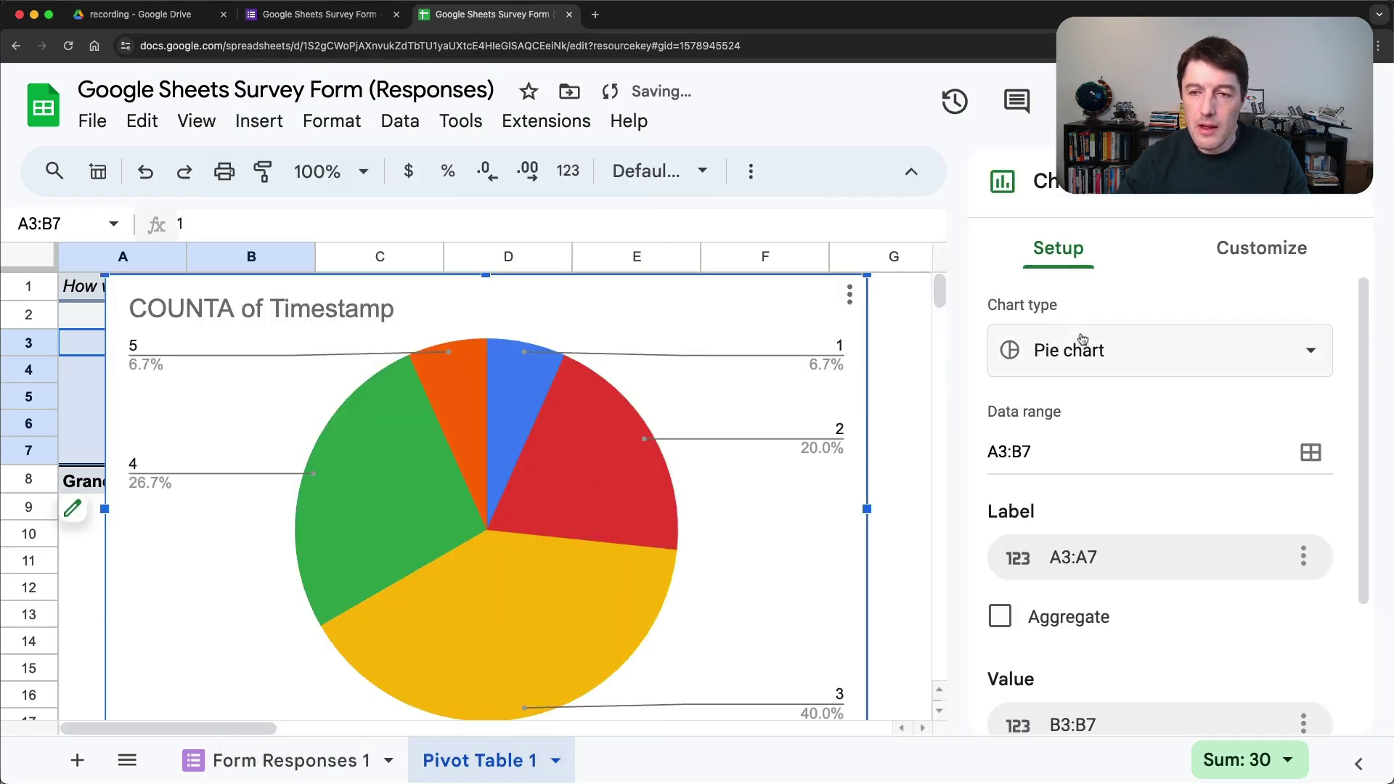
left_click_drag(485, 266, 461, 284)
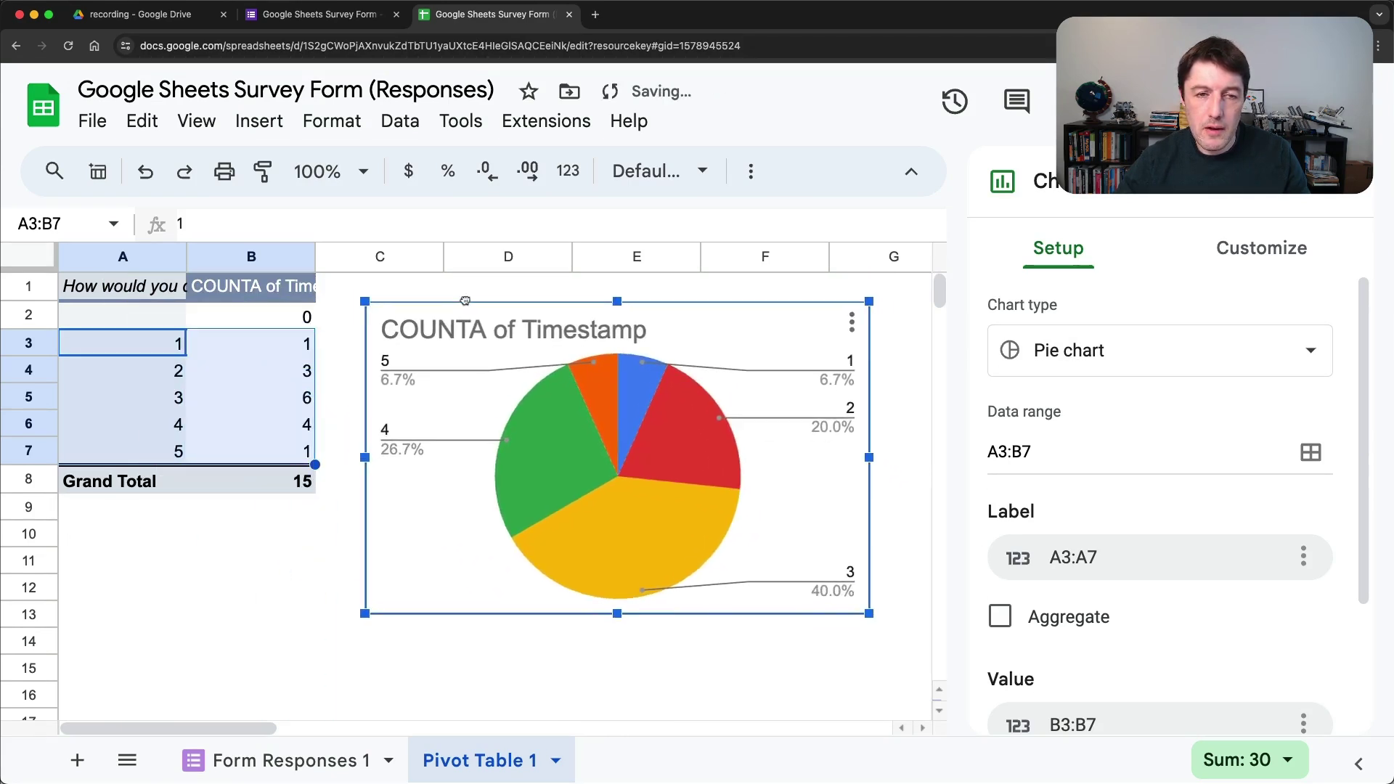
Step: Enlarge the familiarity chart and change it from a pie chart to a column chart
left_click_drag(864, 609, 951, 697)
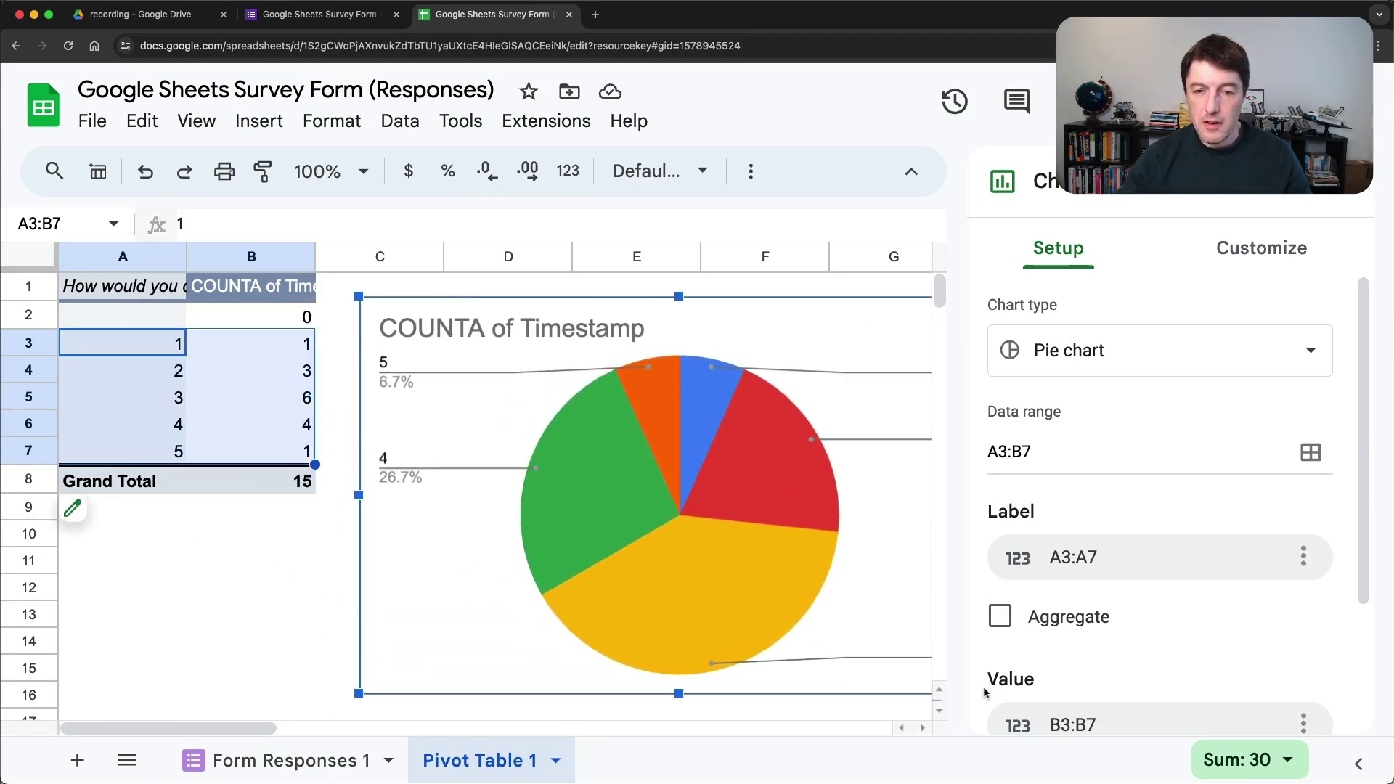
left_click(1146, 346)
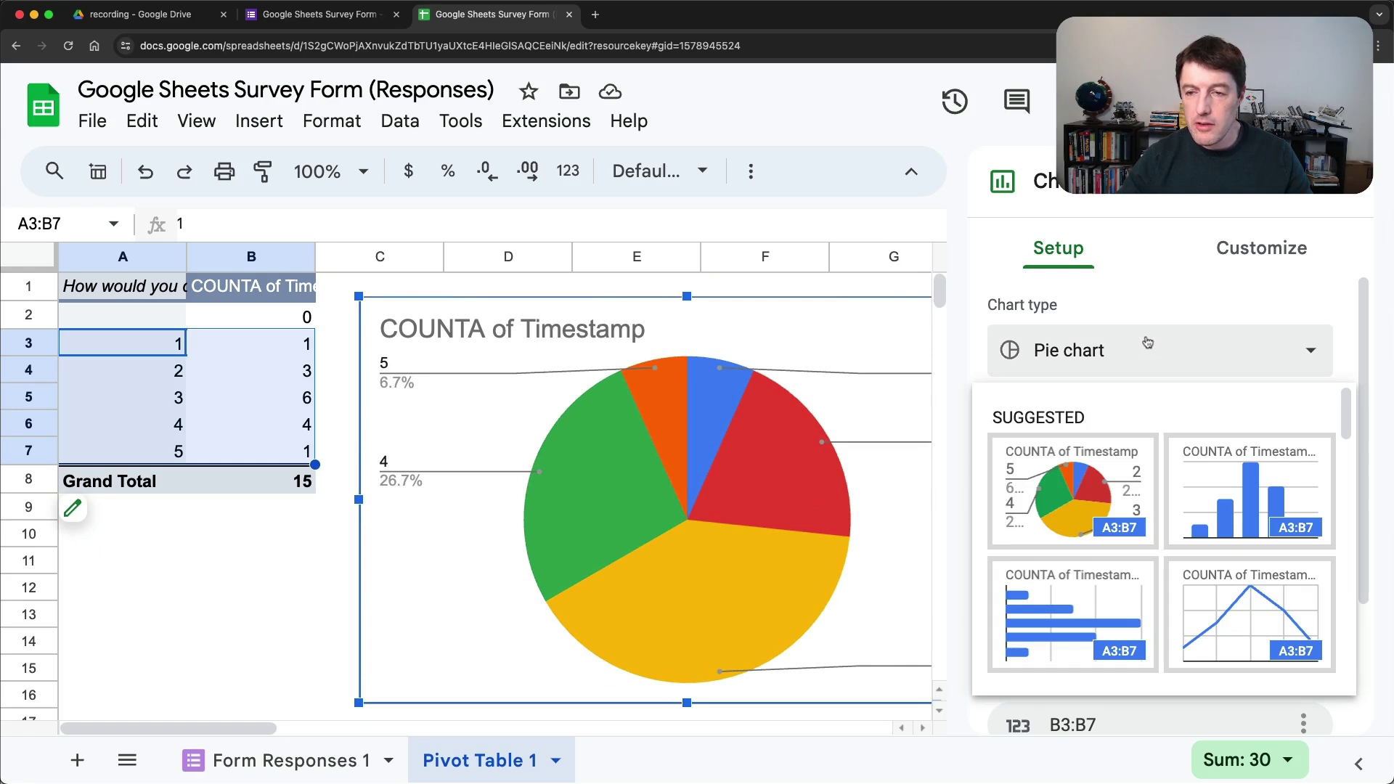
left_click(1216, 441)
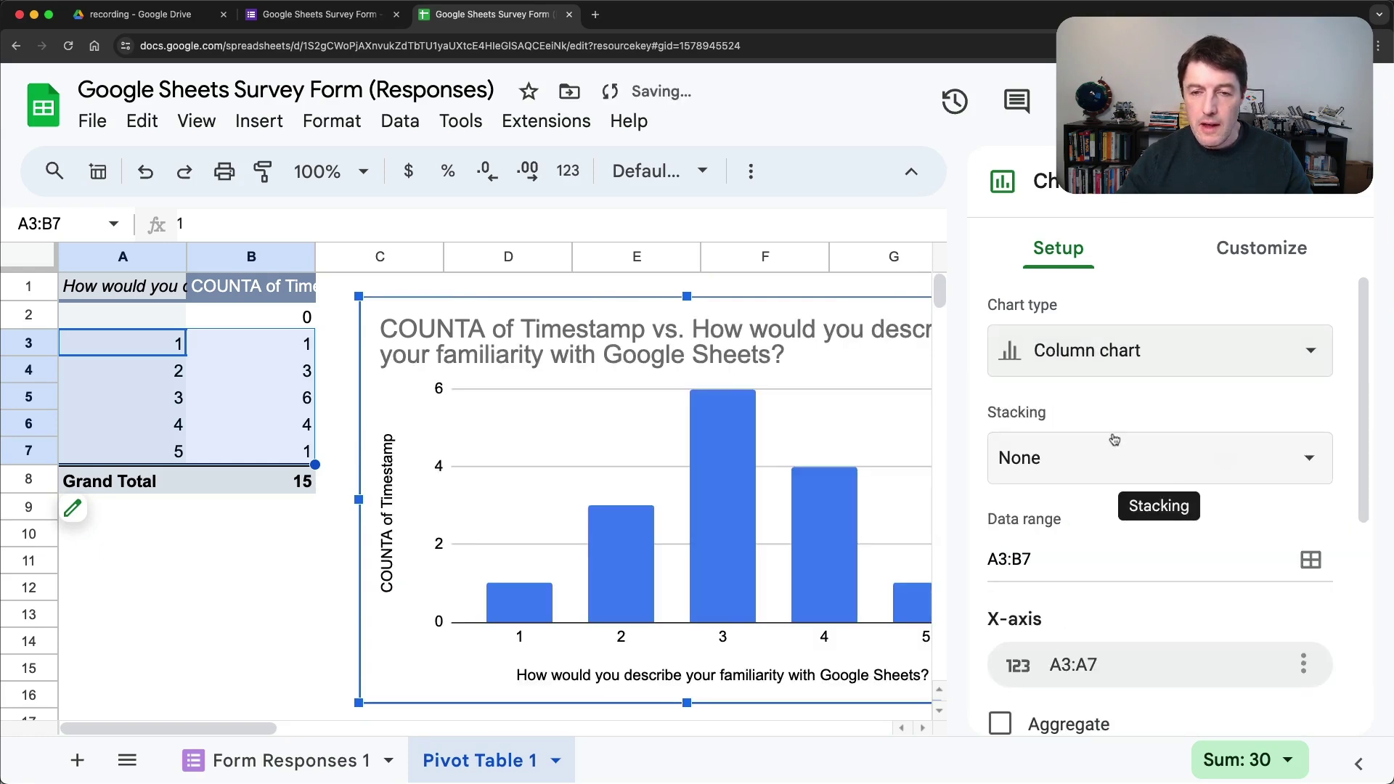
Step: Shorten the chart title to "How would you describe your familiarity with Google Sheets?" by removing the "COUNTA of Timestamp vs." prefix
left_click(449, 353)
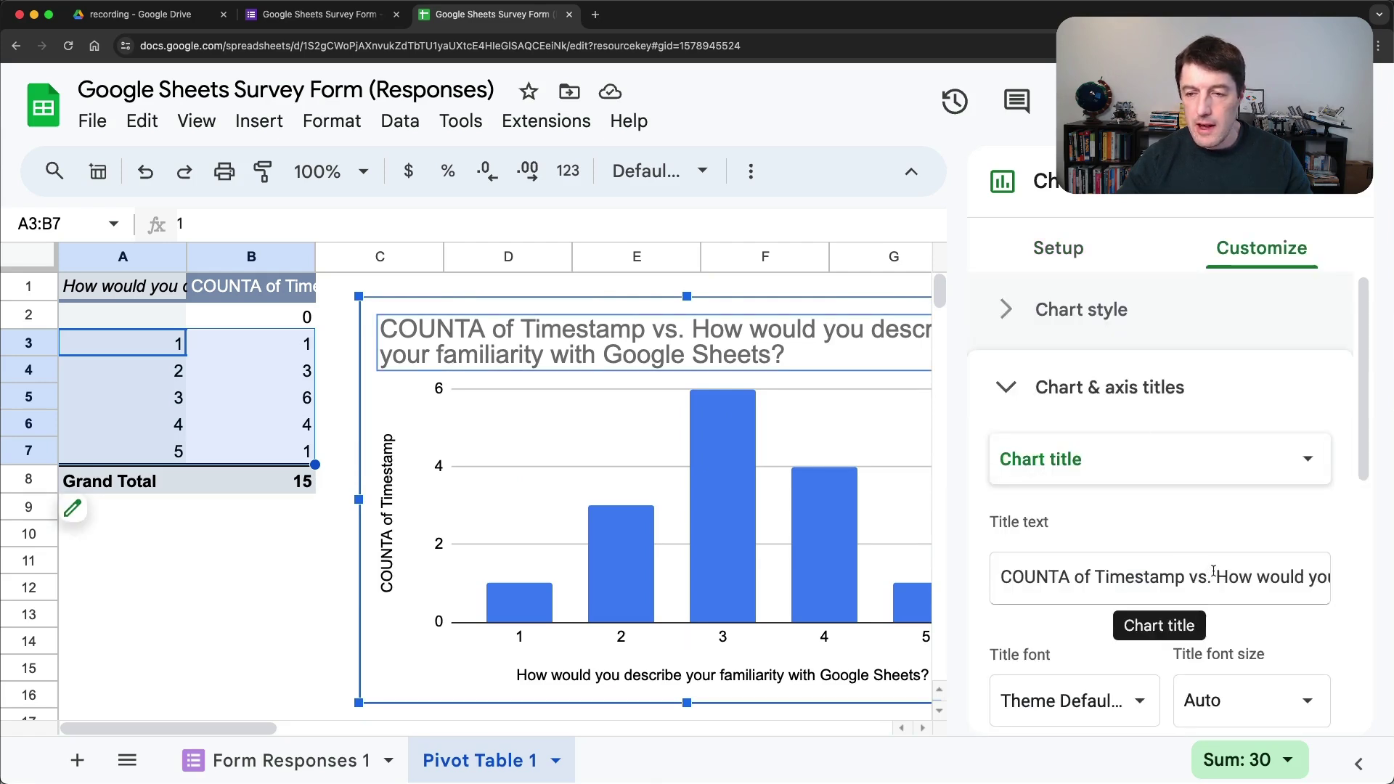
left_click_drag(1217, 577, 1014, 538)
key("BackSpace")
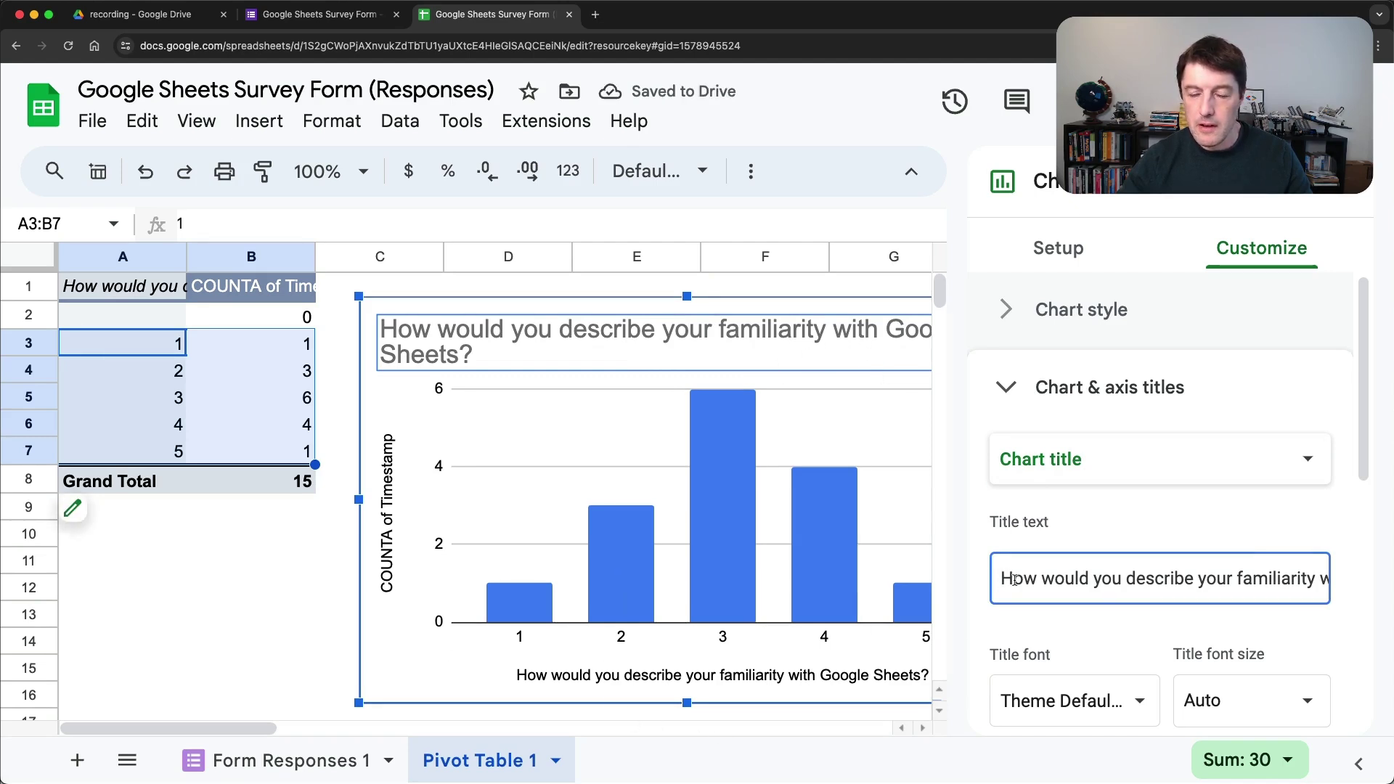
scroll(994, 407, "down", 1)
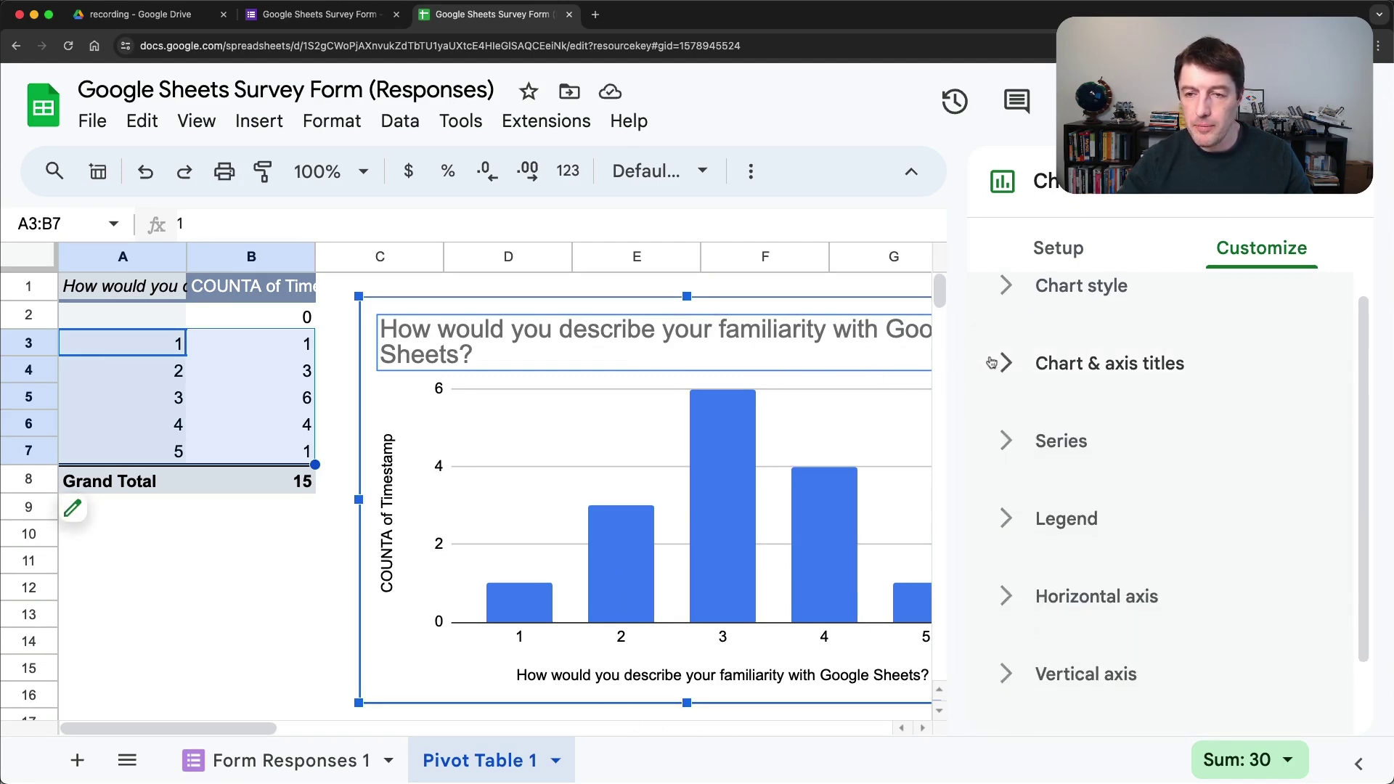
Step: Delete the "COUNTA of Timestamp" vertical axis title from the column chart
left_click(390, 500)
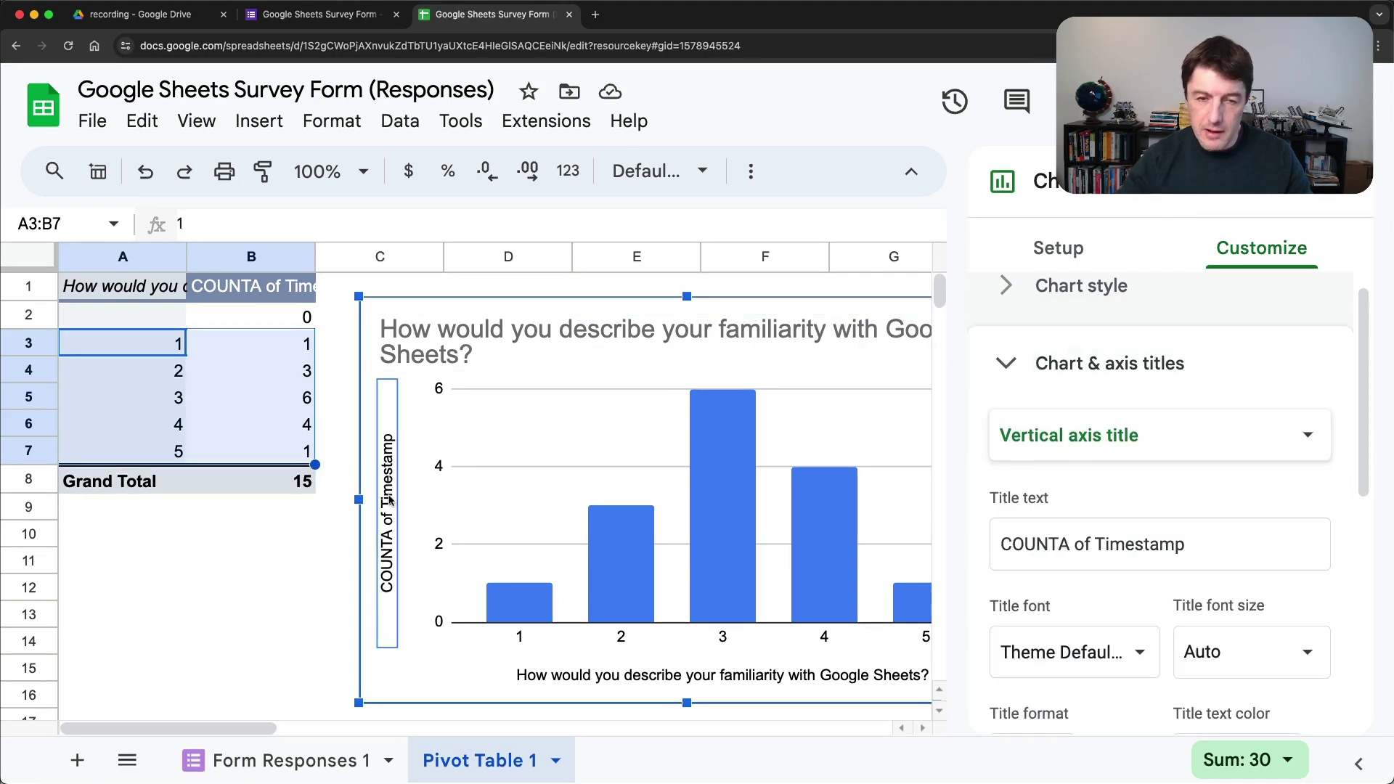
key("Delete")
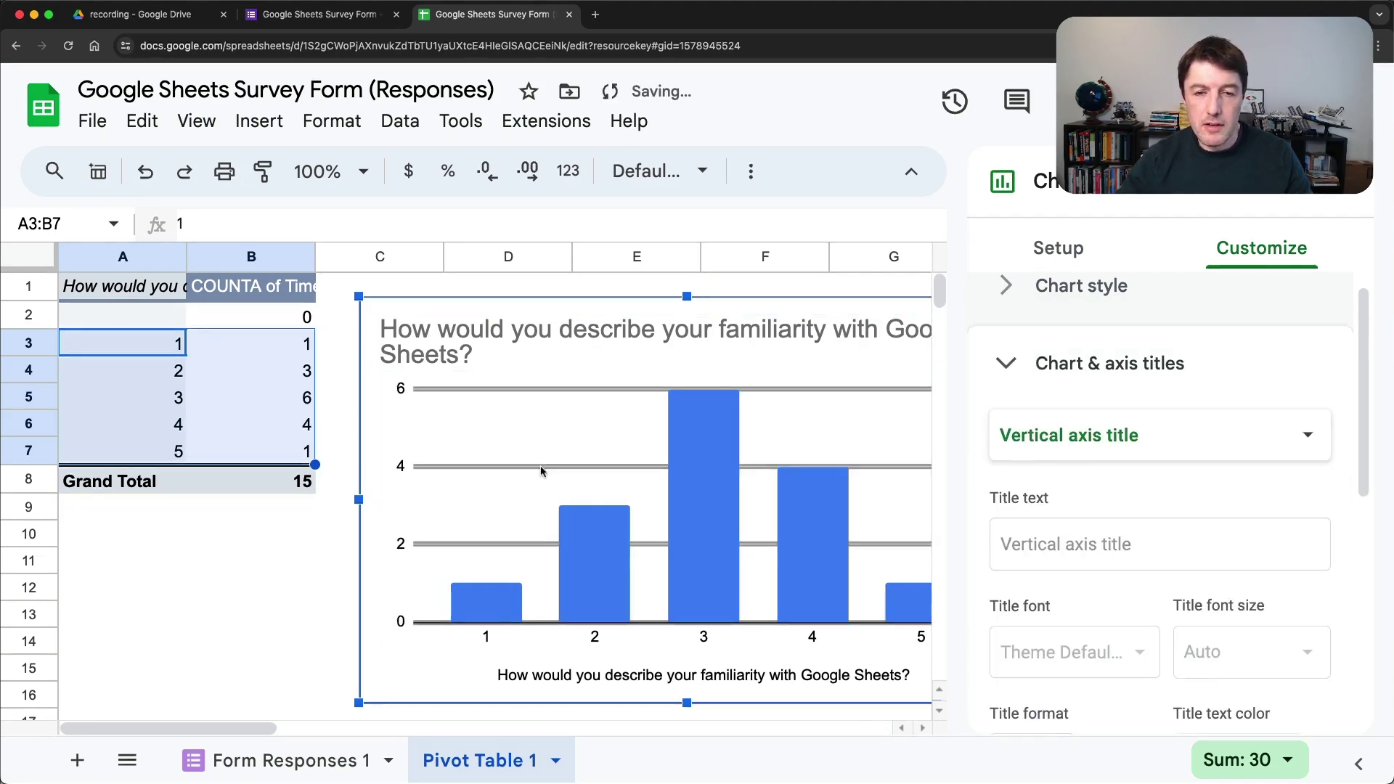
left_click(1004, 363)
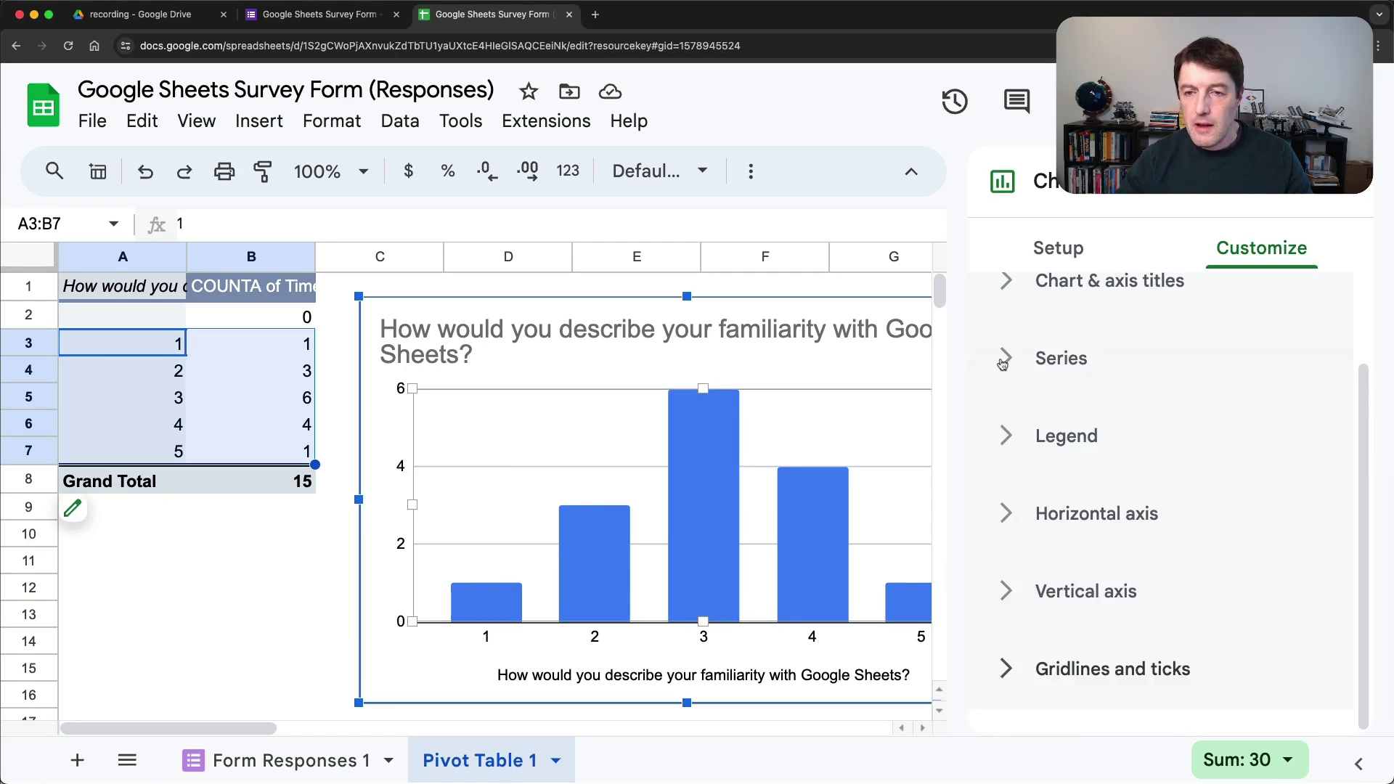
Step: Add data labels to the chart's columns with a label font size of 16
left_click(1003, 363)
scroll(1182, 435, "down", 5)
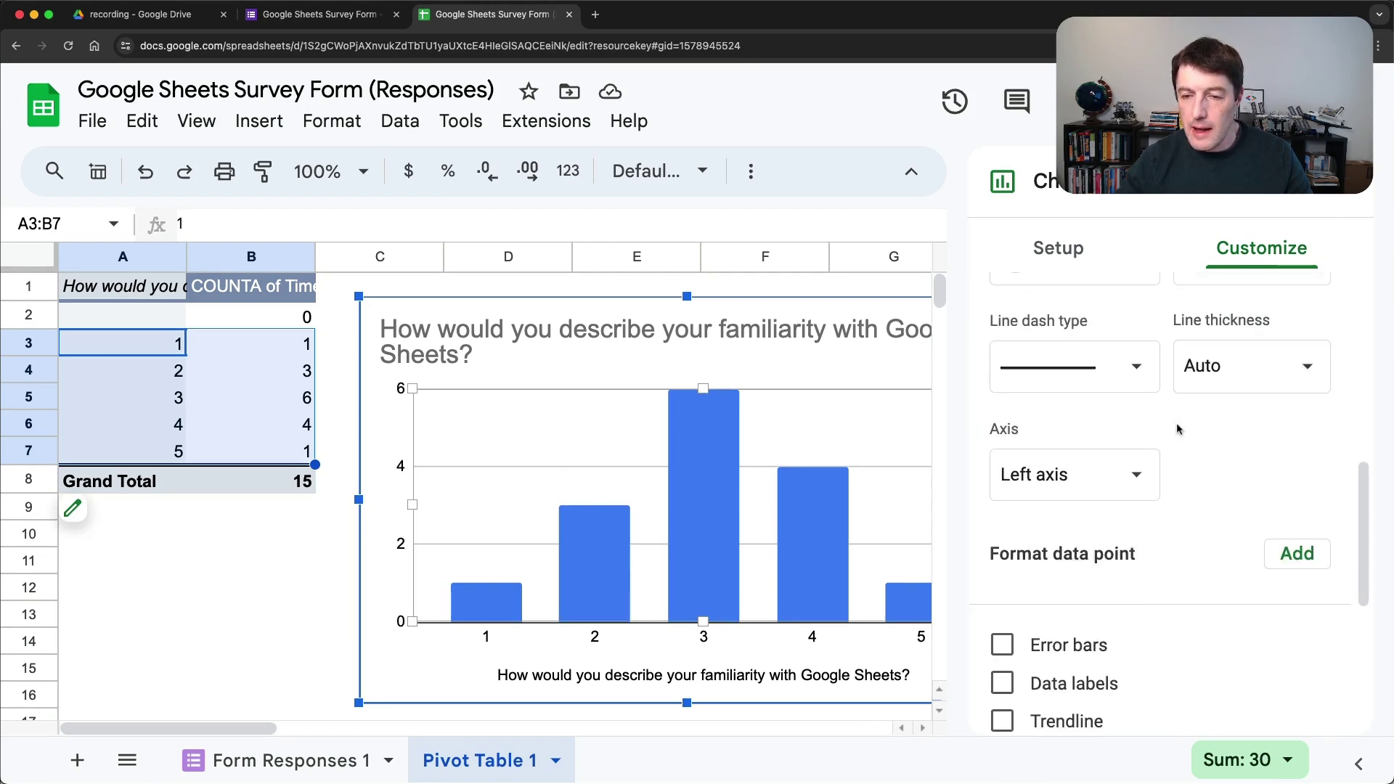
scroll(1178, 429, "down", 3)
left_click(1002, 491)
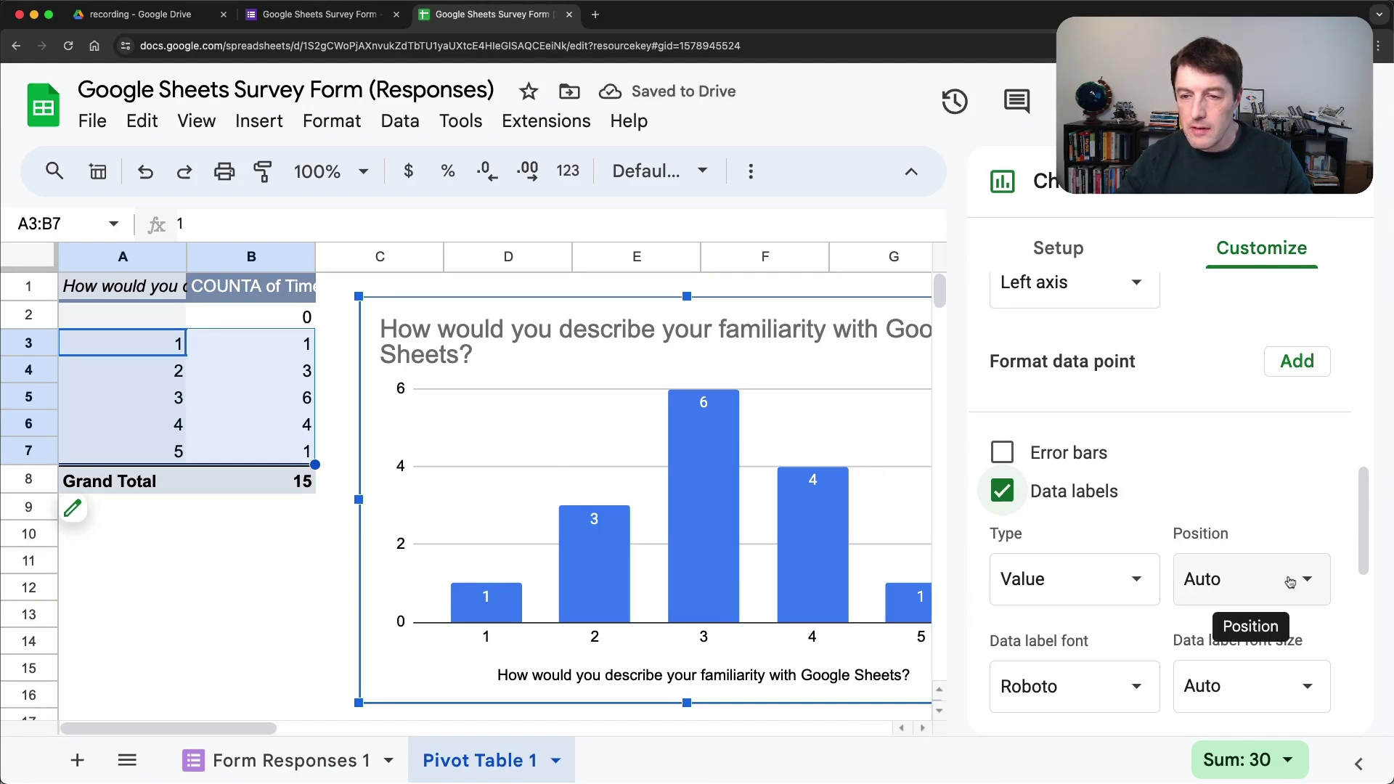
scroll(1242, 508, "down", 2)
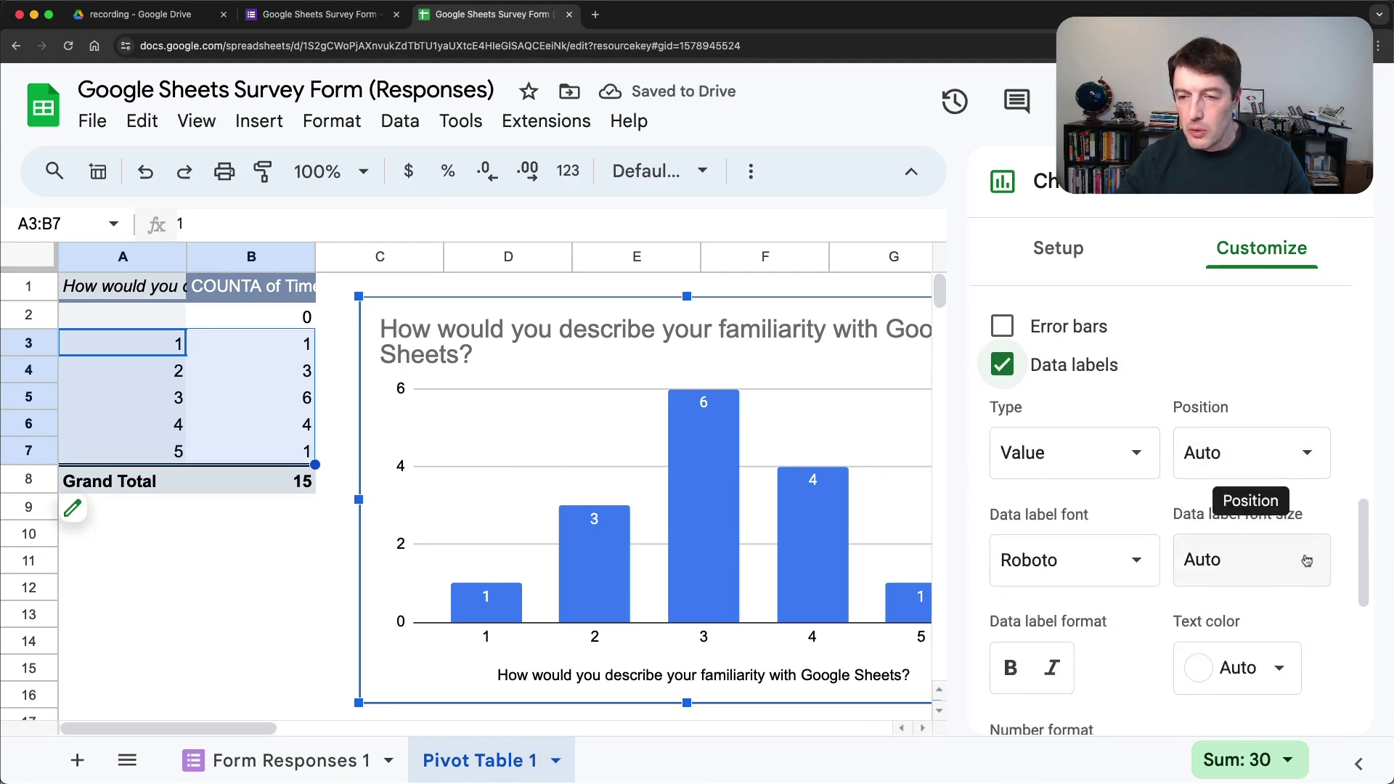
left_click(1243, 560)
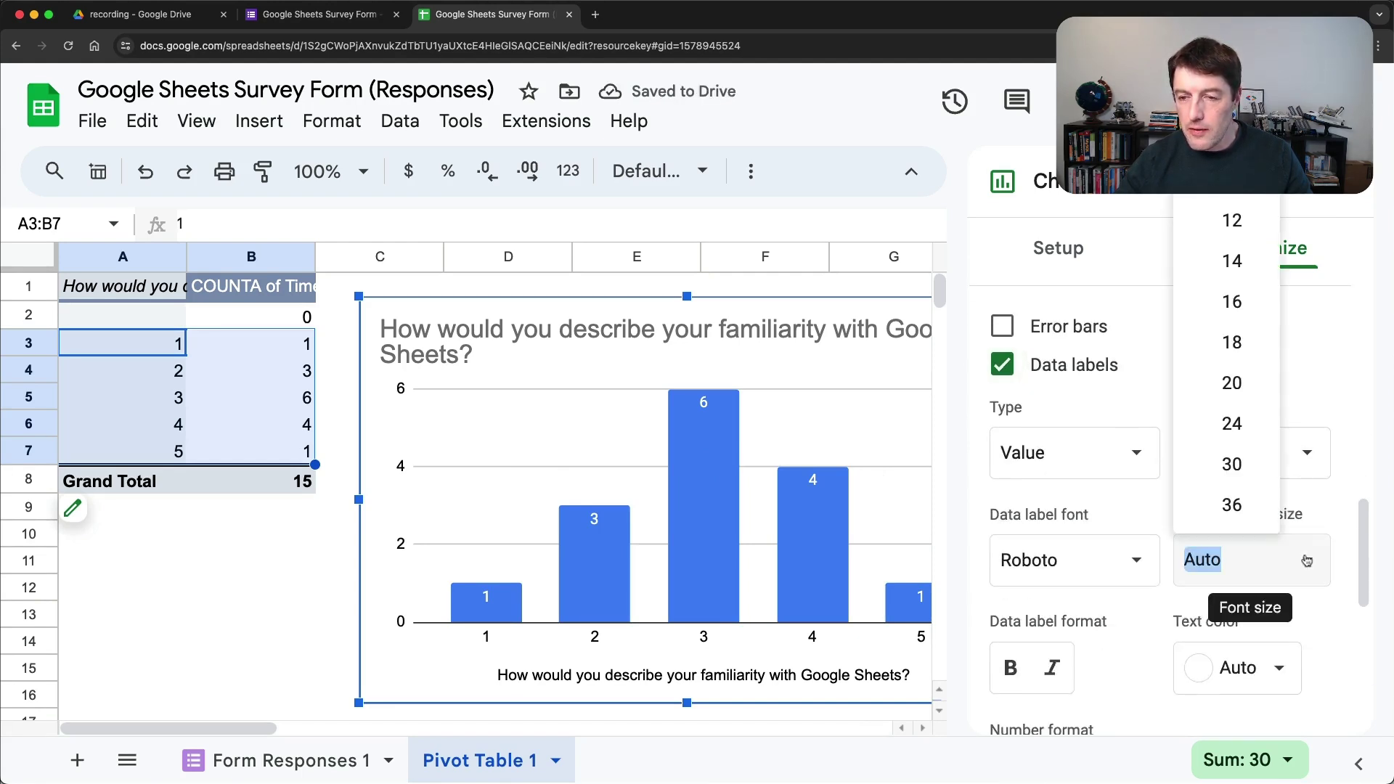
left_click(1237, 303)
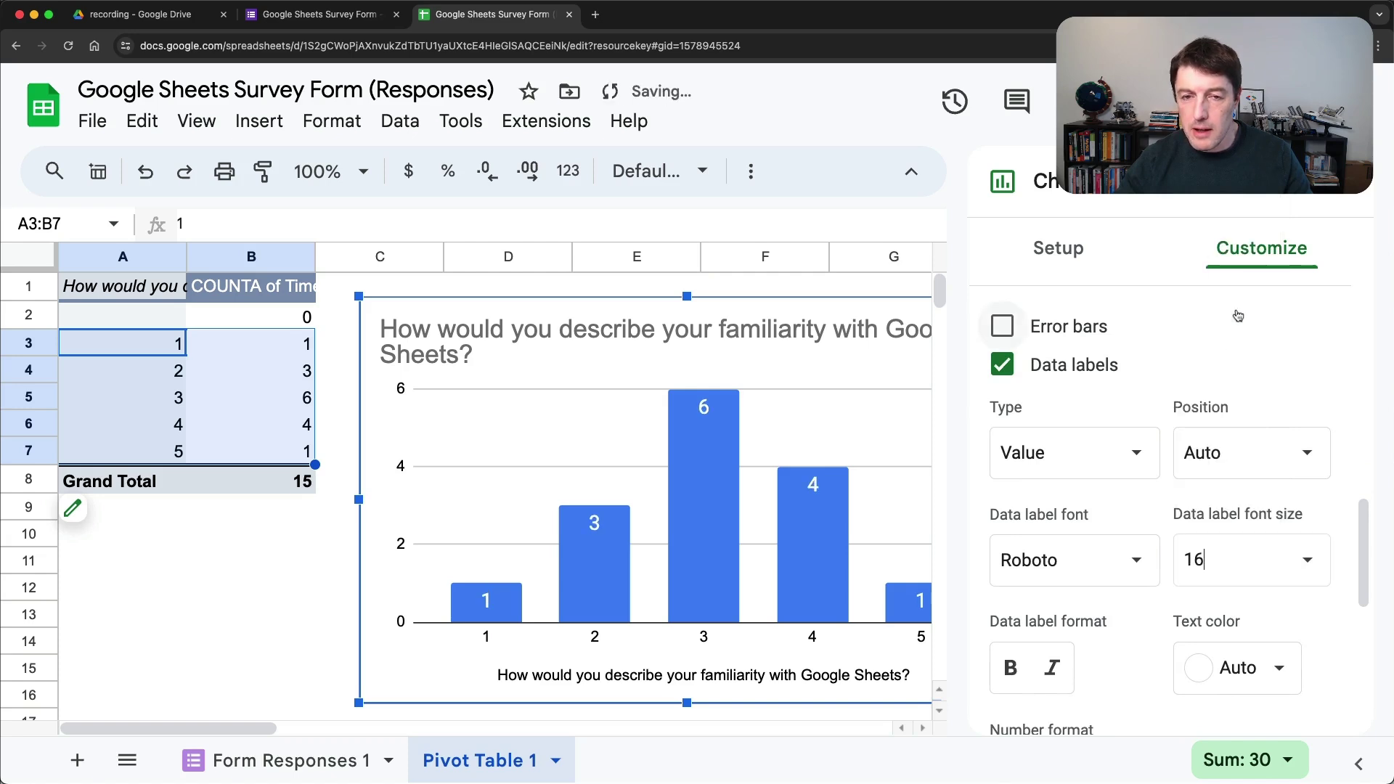
left_click(1349, 182)
left_click(1124, 355)
Step: Append "1 = Beginner 5 = Pro" to the end of the chart's horizontal axis title
double_click(703, 675)
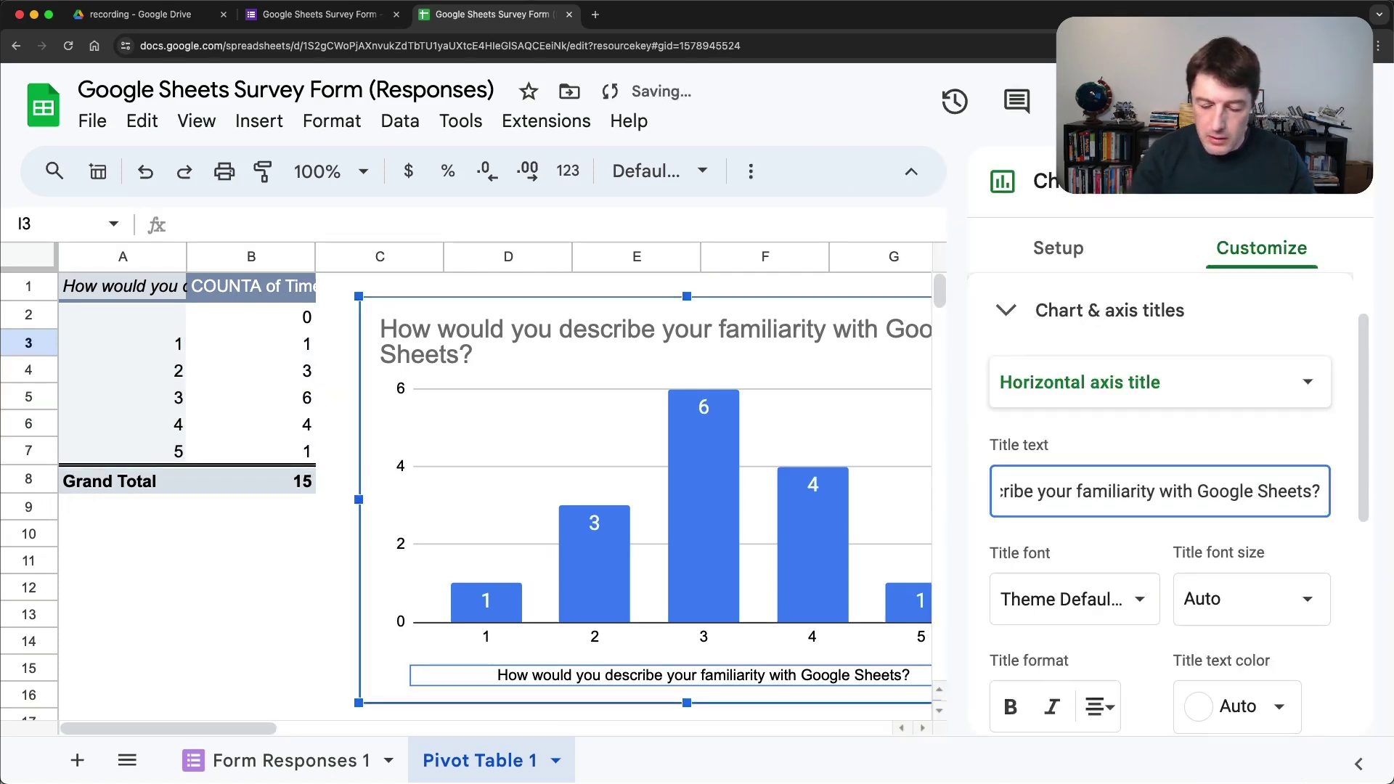
type("1 = Beginner")
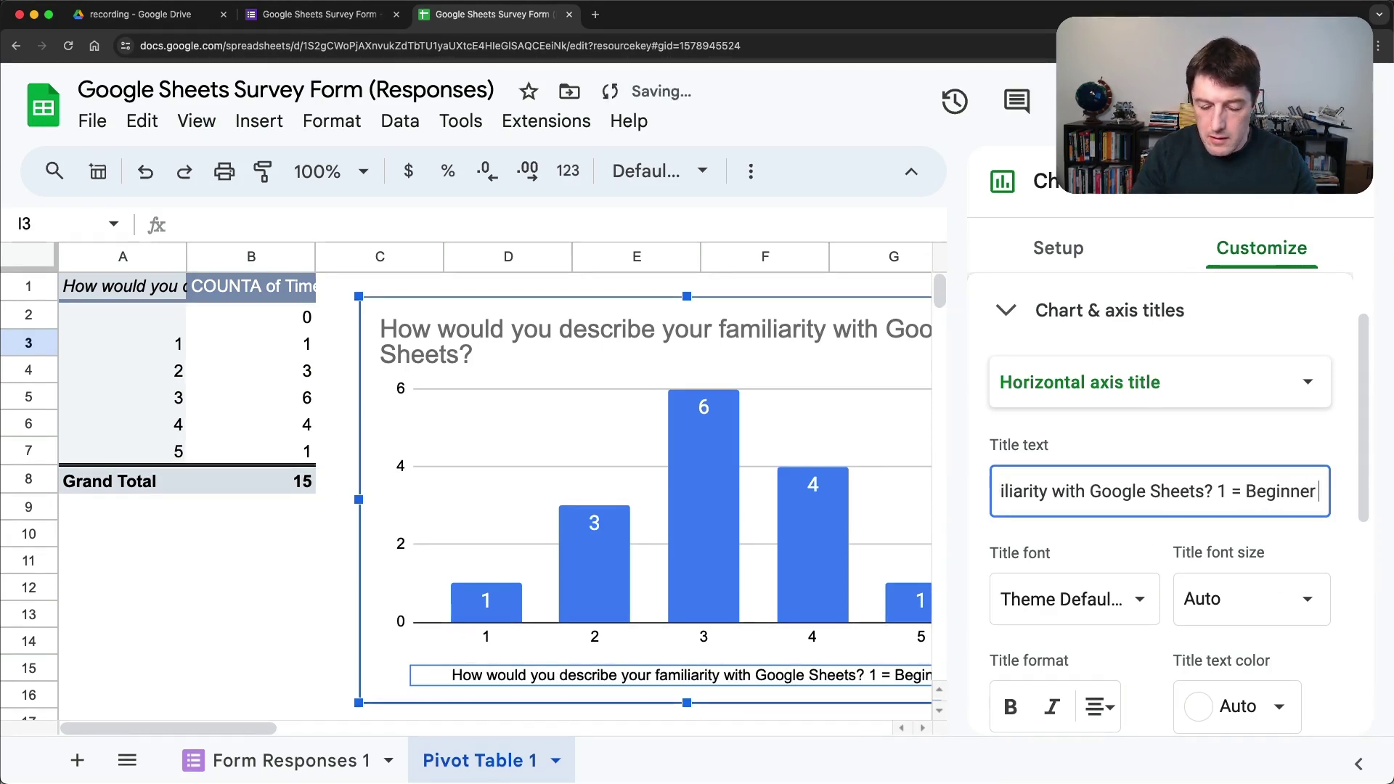
type(" 5")
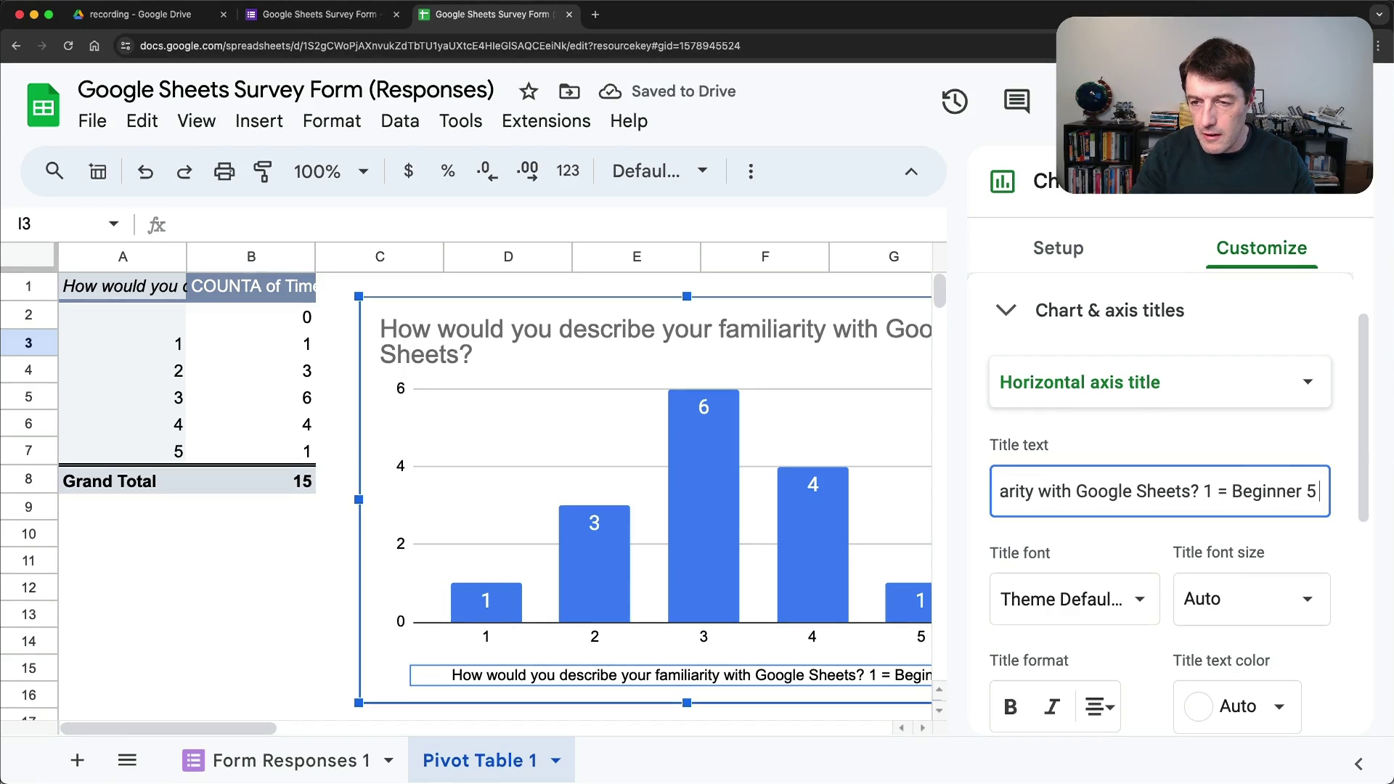
type(" = Pro")
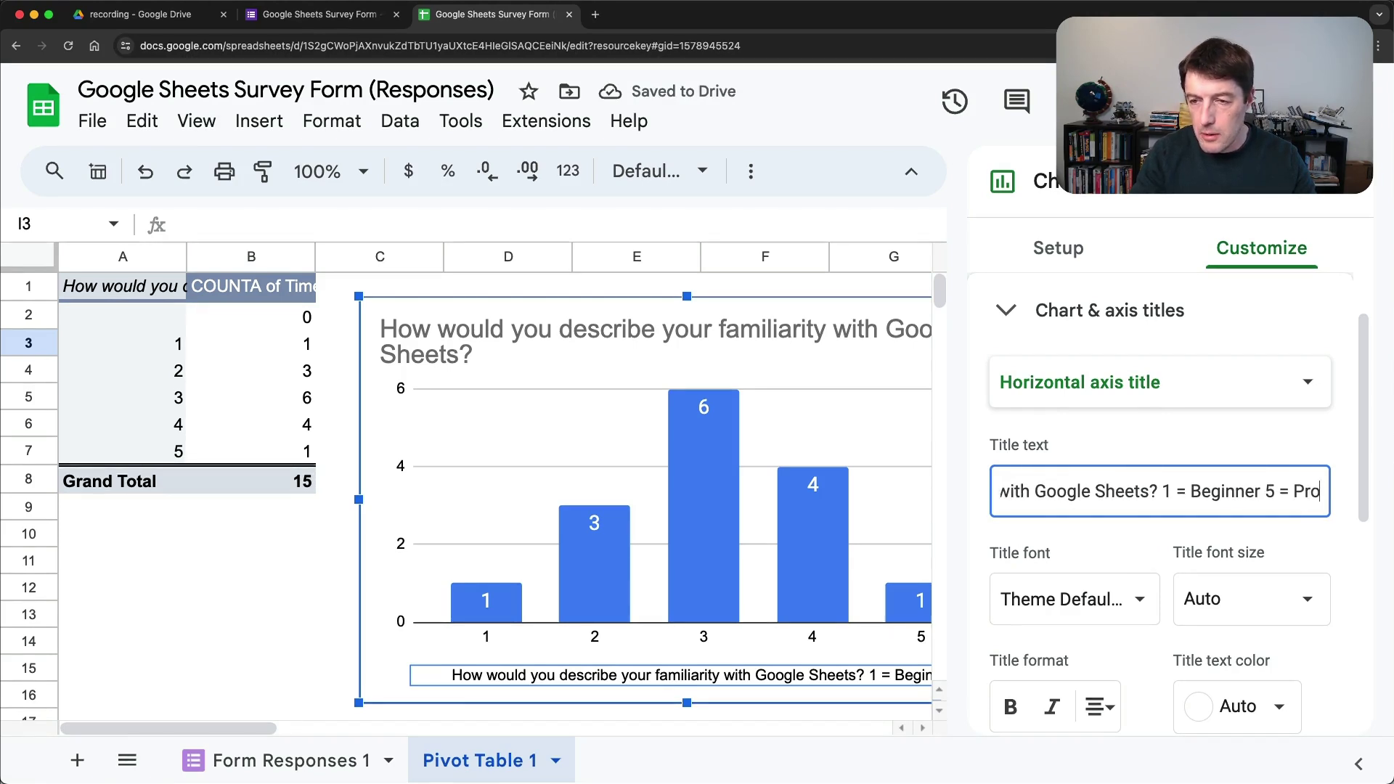
key("Escape")
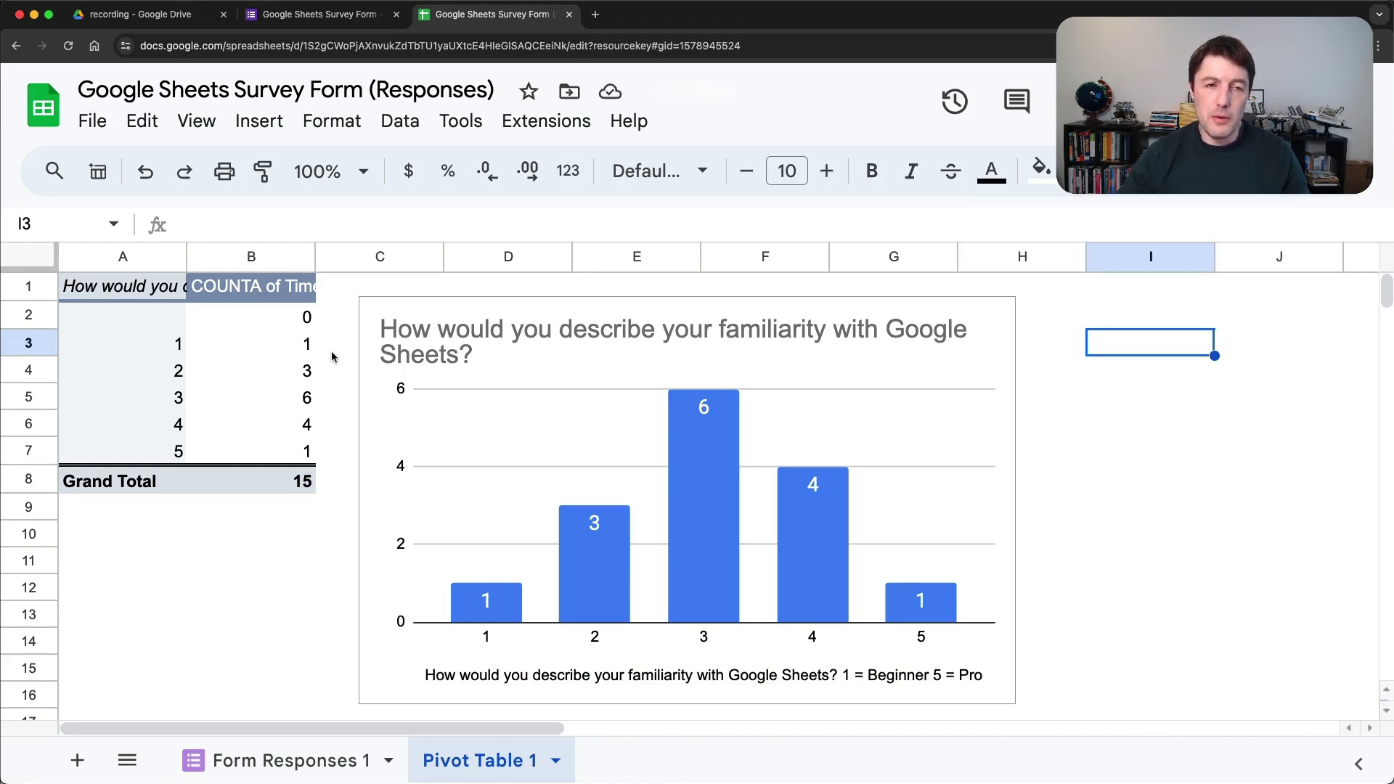
Step: Copy the familiarity pivot table from A1 and paste the duplicate at A25 on the same sheet
mouse_move(110, 312)
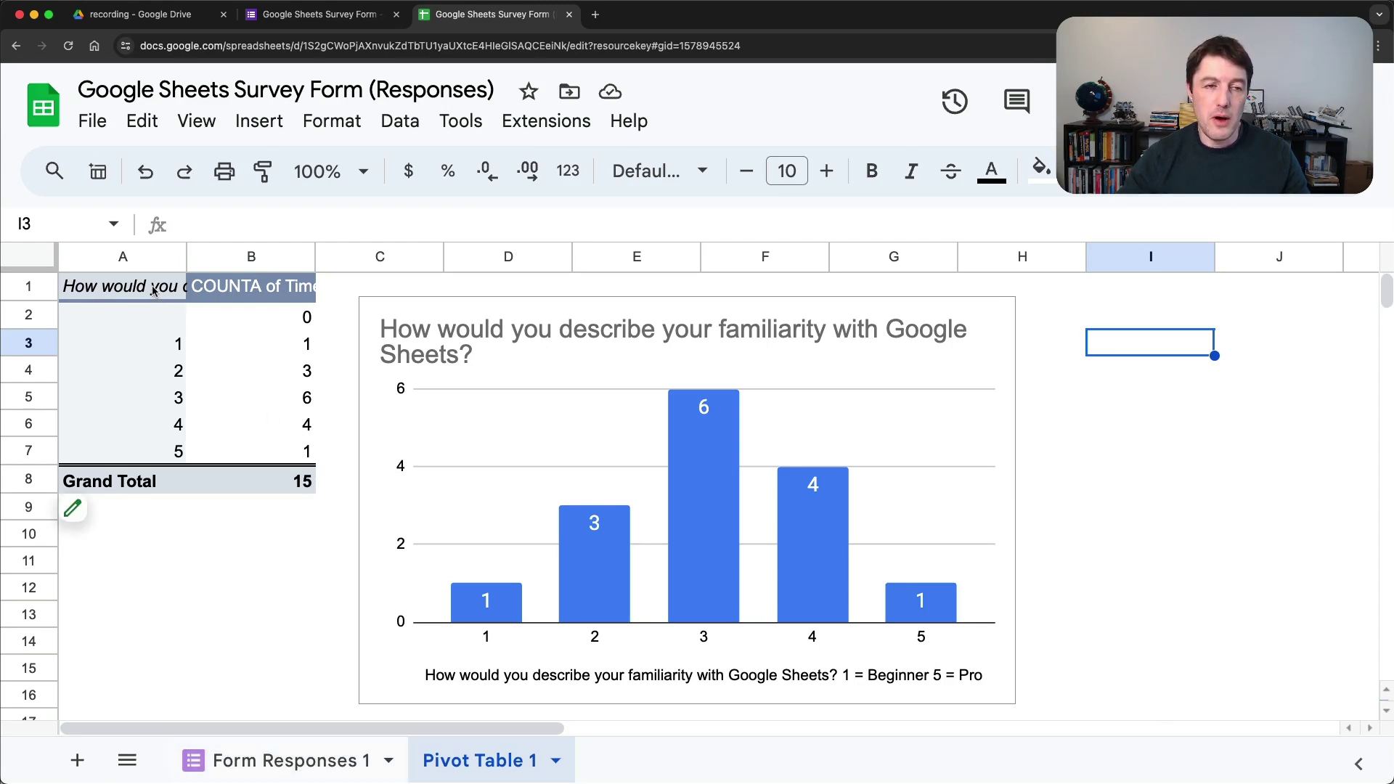
left_click(126, 287)
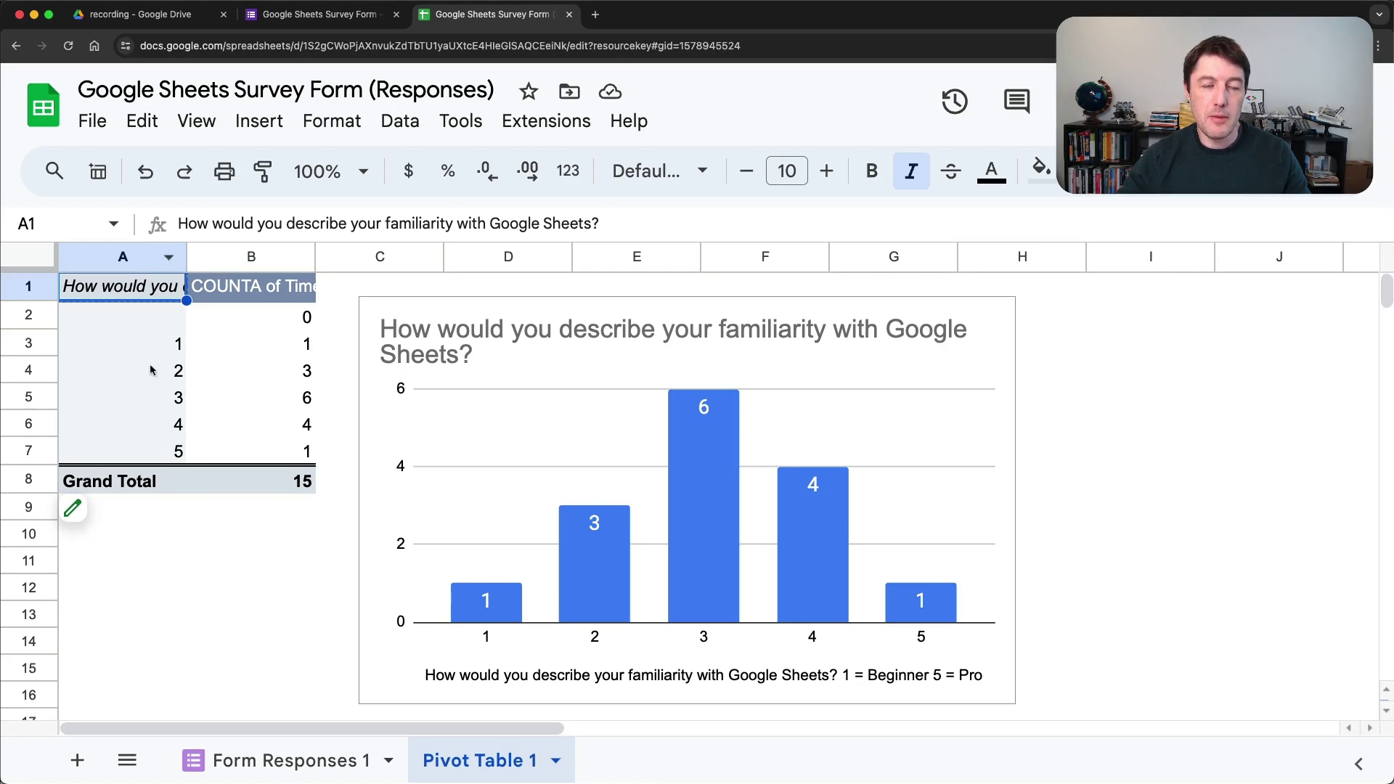
scroll(146, 420, "down", 5)
scroll(141, 444, "down", 2)
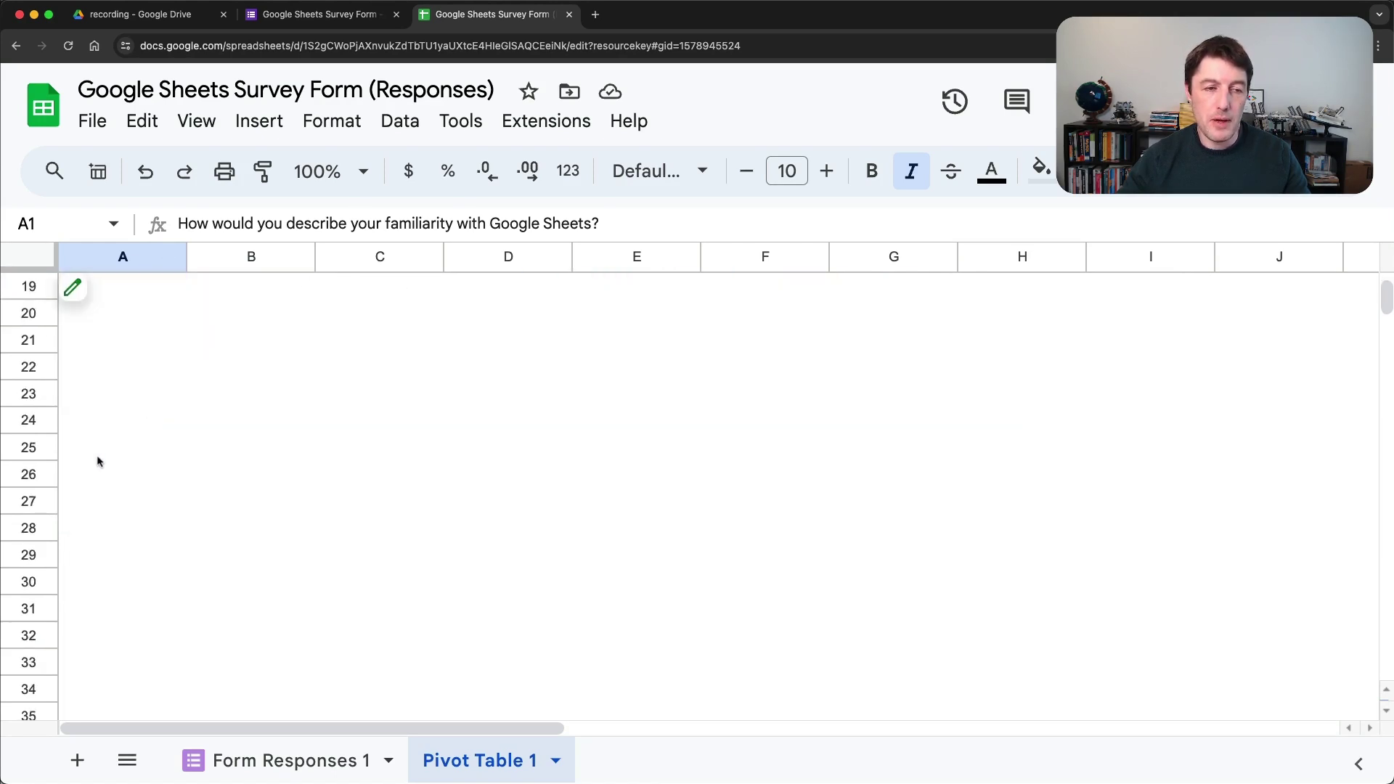
left_click(116, 447)
key("super+v")
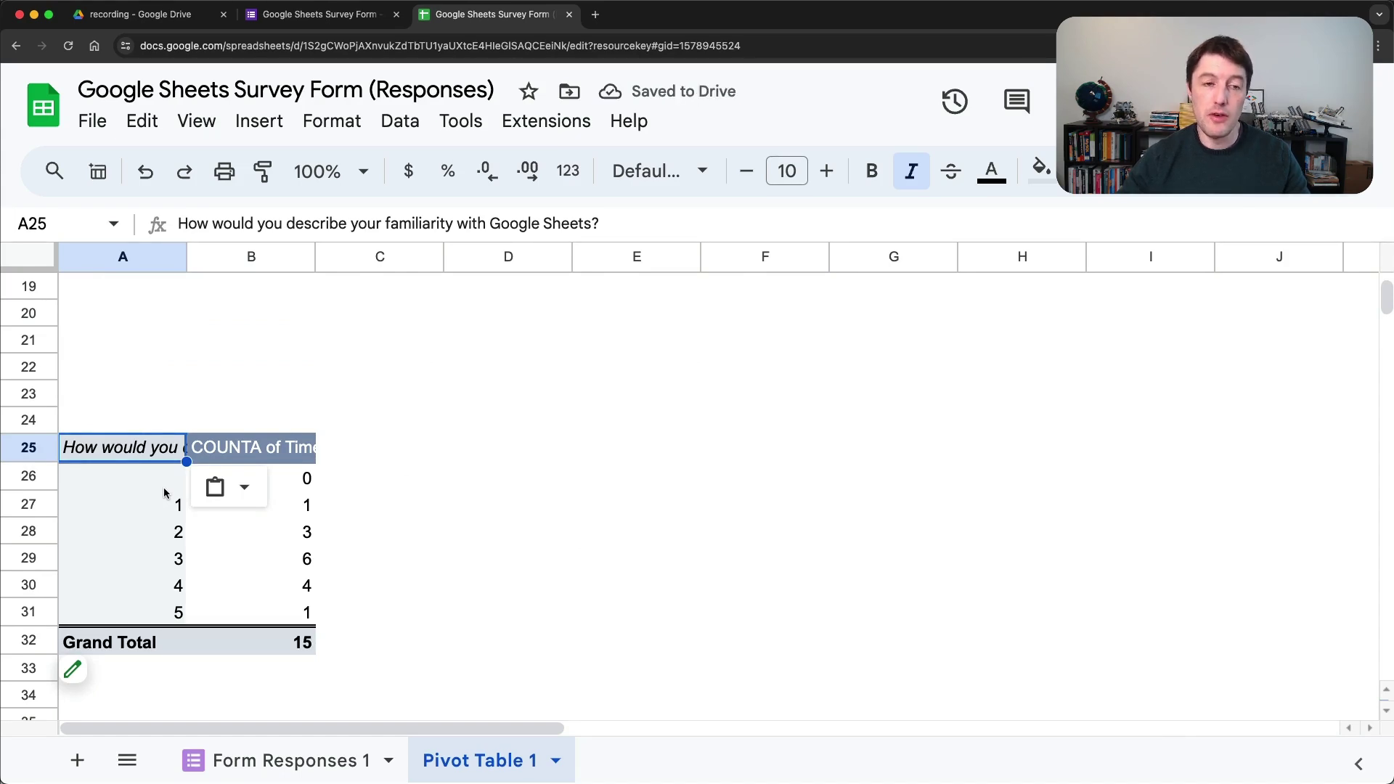
right_click(154, 394)
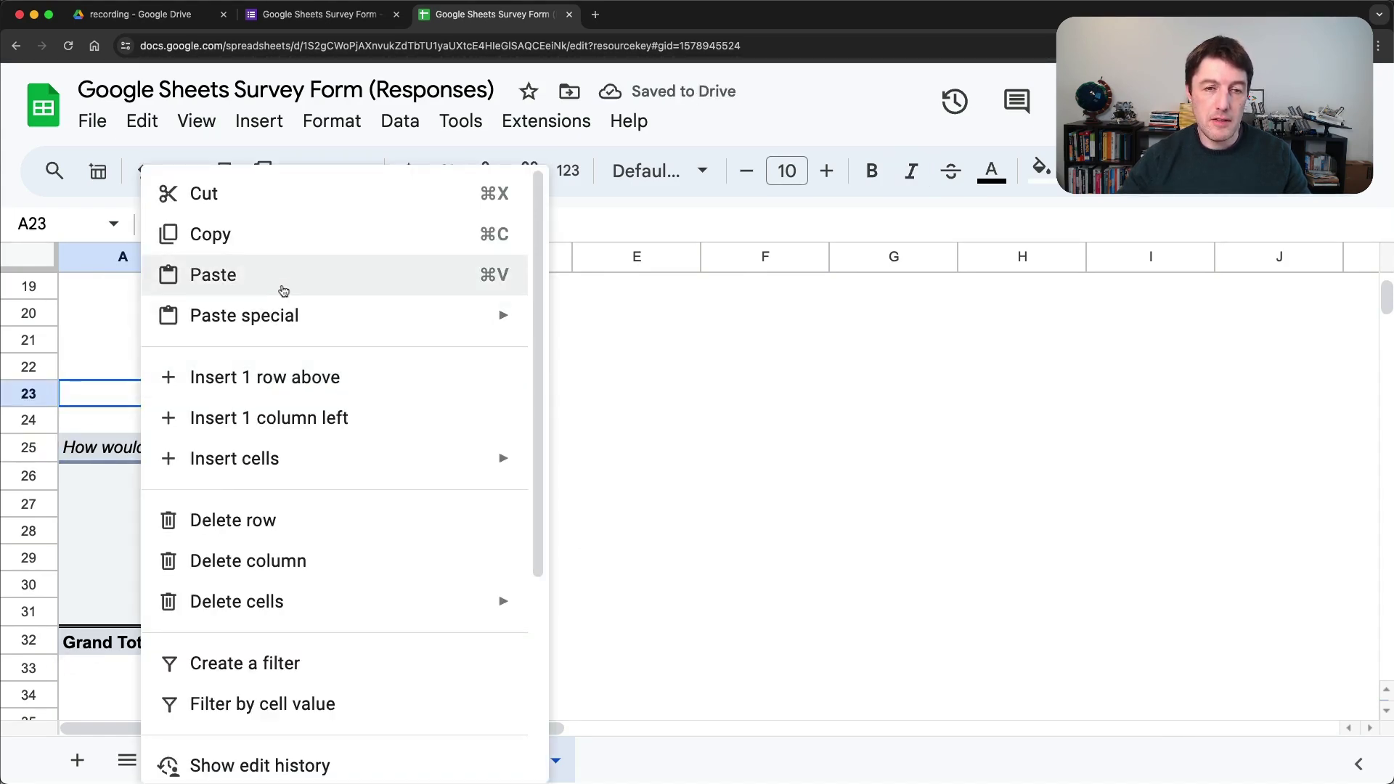
left_click(120, 456)
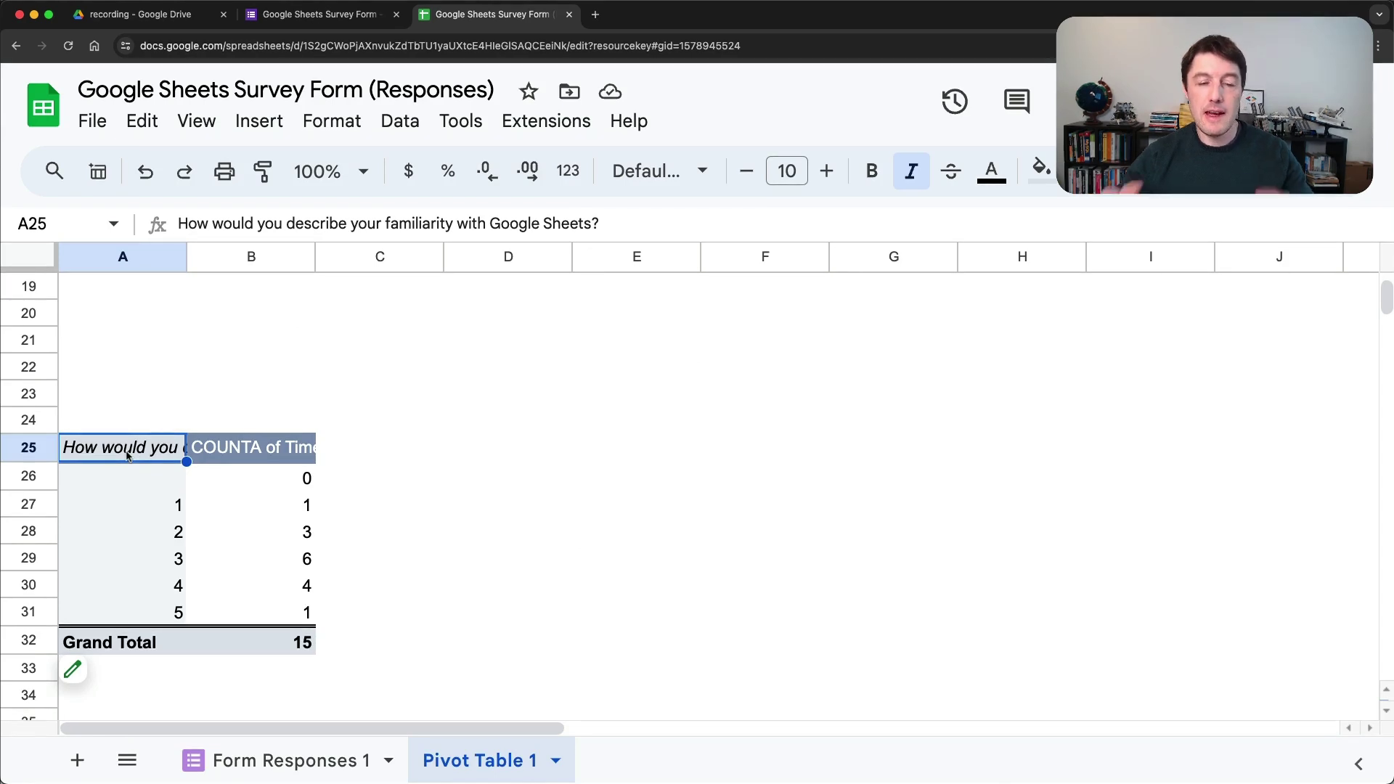
Step: Replace the row grouping of the pivot table at A25 with the question "How often do you use AI at work?"
left_click(101, 672)
scroll(883, 406, "up", 4)
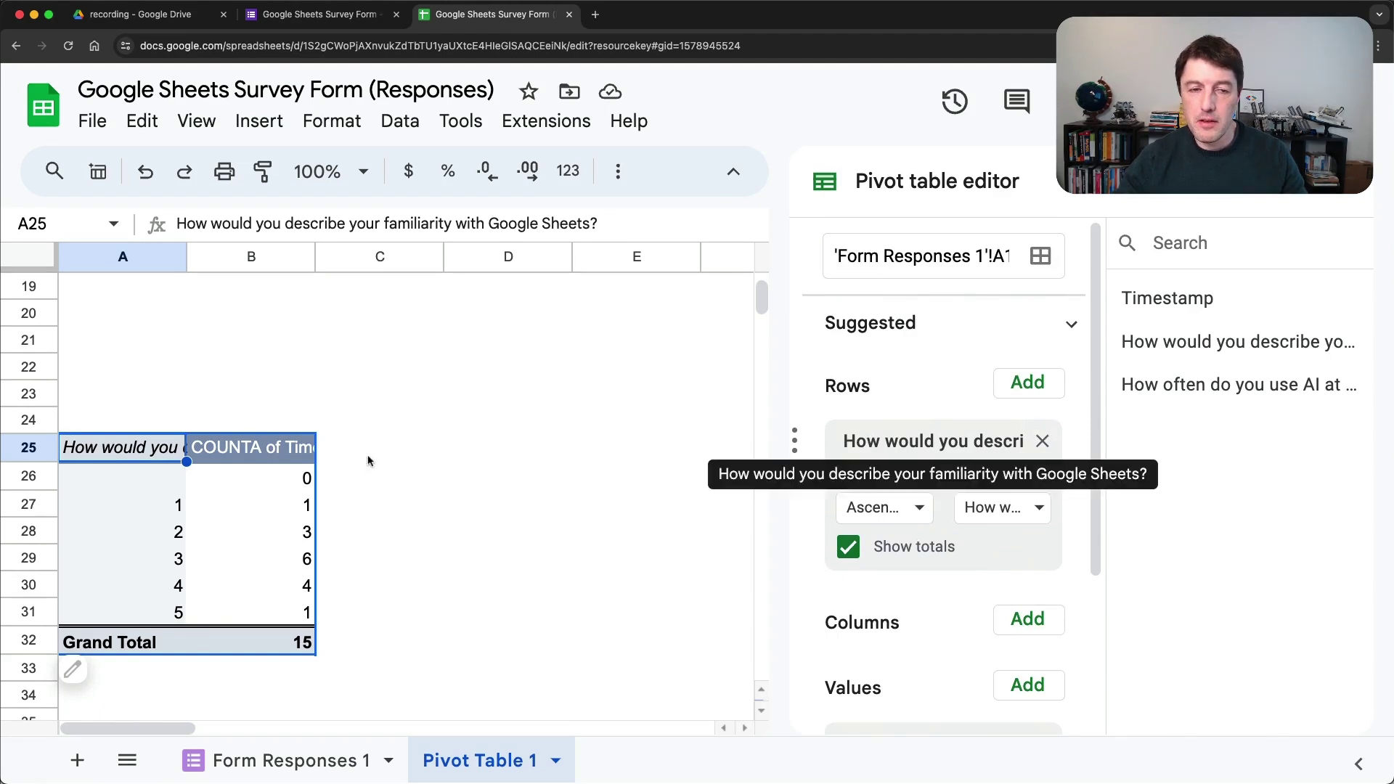
left_click(1042, 441)
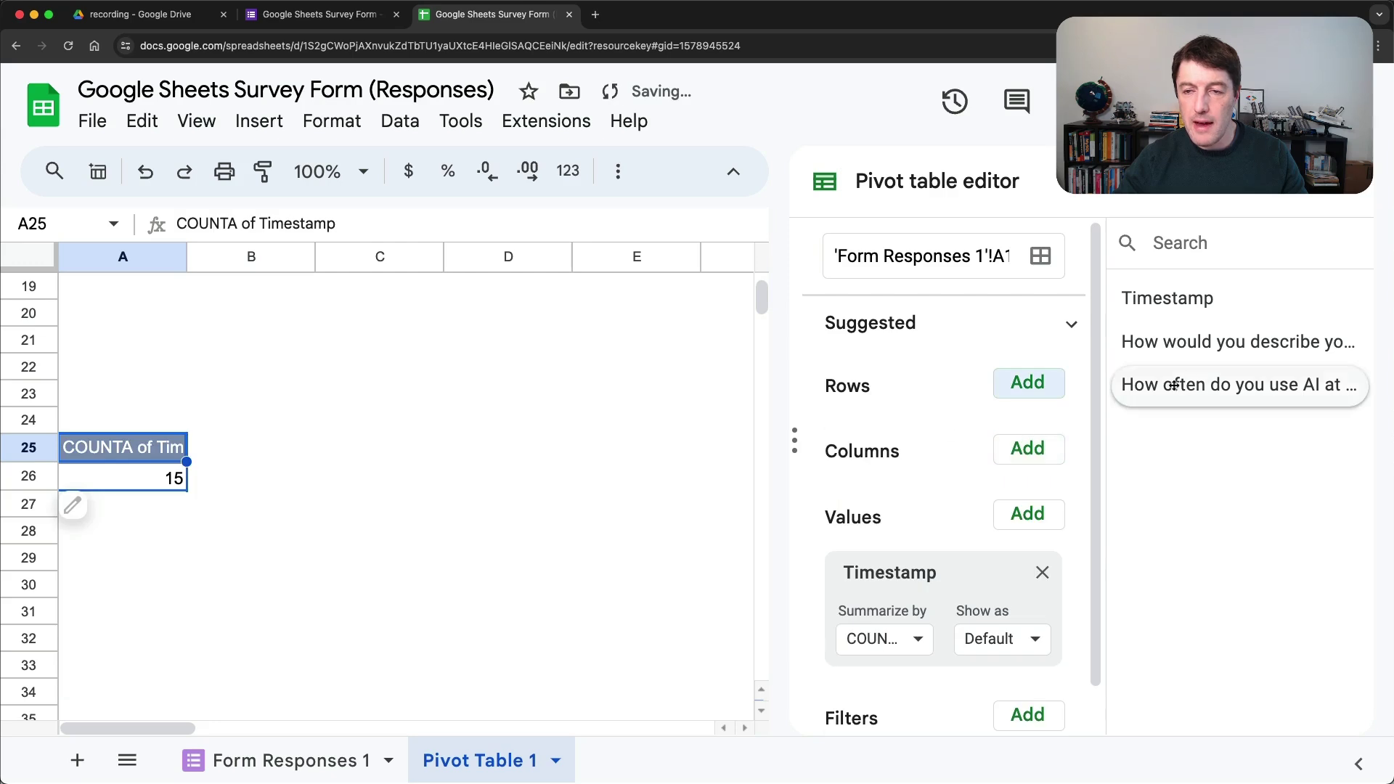
left_click_drag(1192, 382, 925, 434)
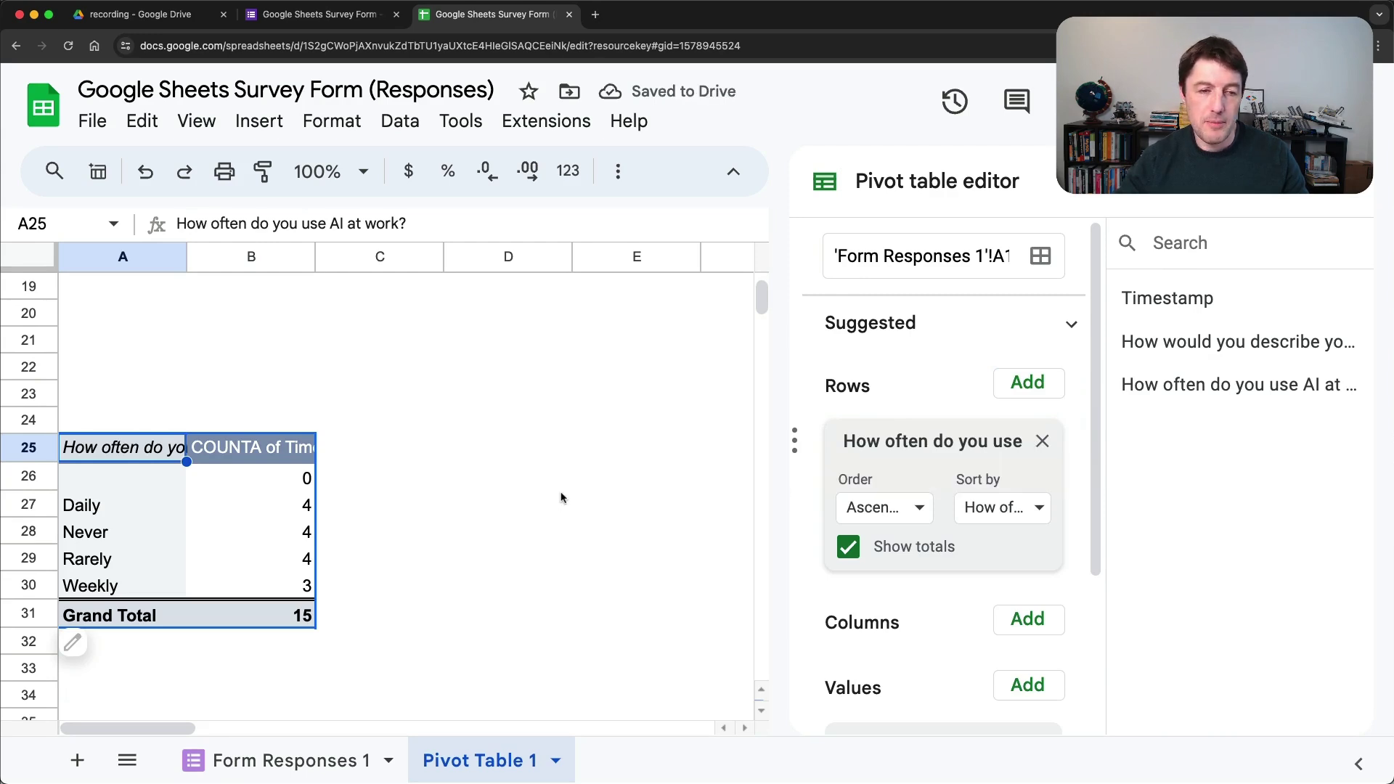
left_click(1354, 182)
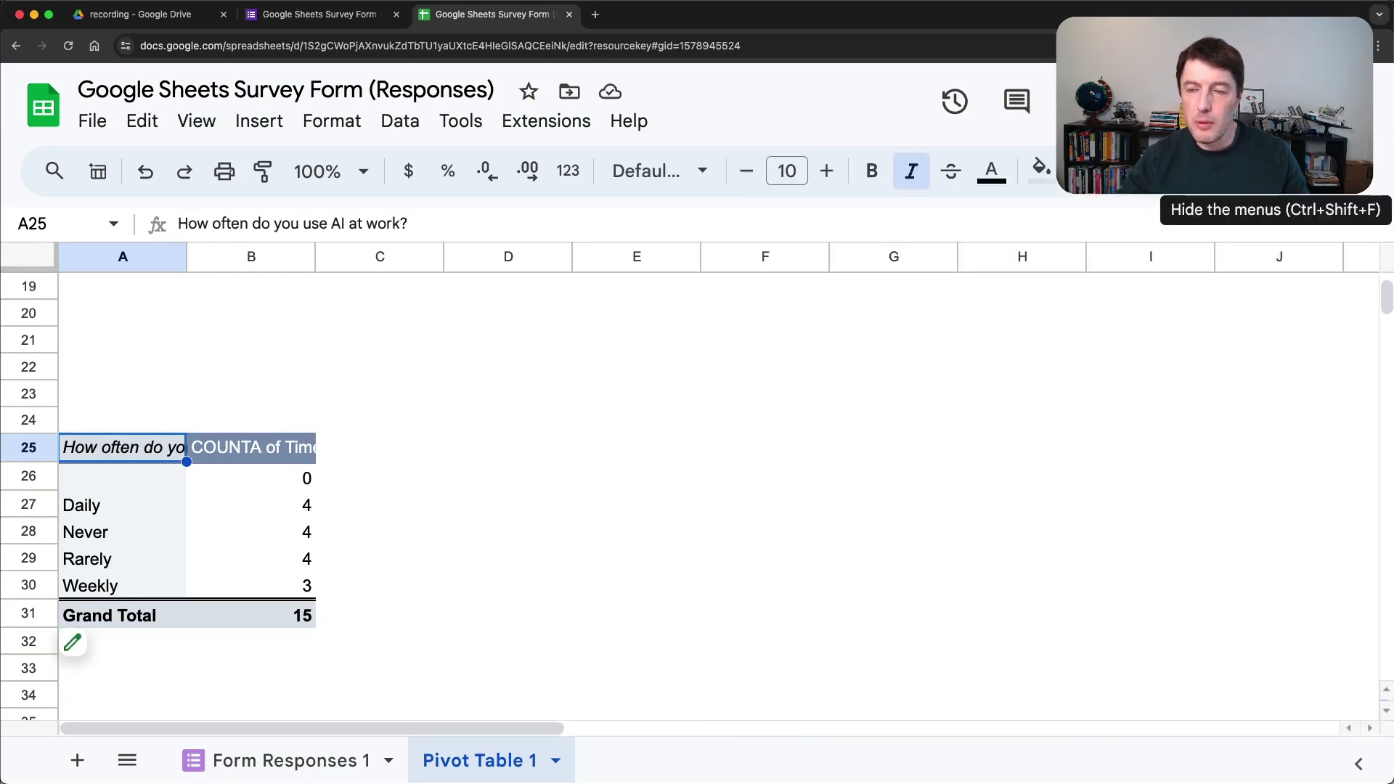
Step: Compare the order of the familiarity levels in A3:A7 with that of the AI usage categories in the second pivot table
left_click(121, 513)
scroll(162, 468, "up", 6)
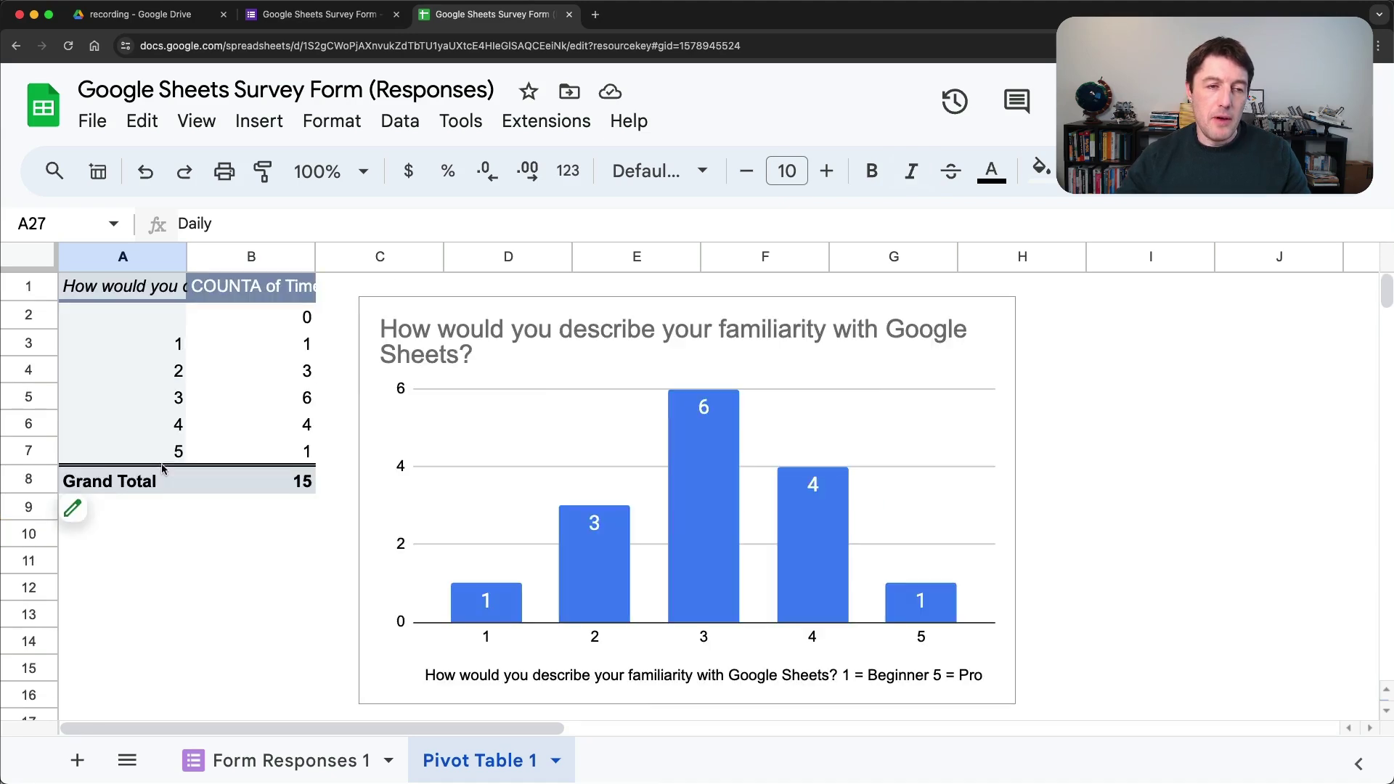
left_click_drag(165, 344, 145, 451)
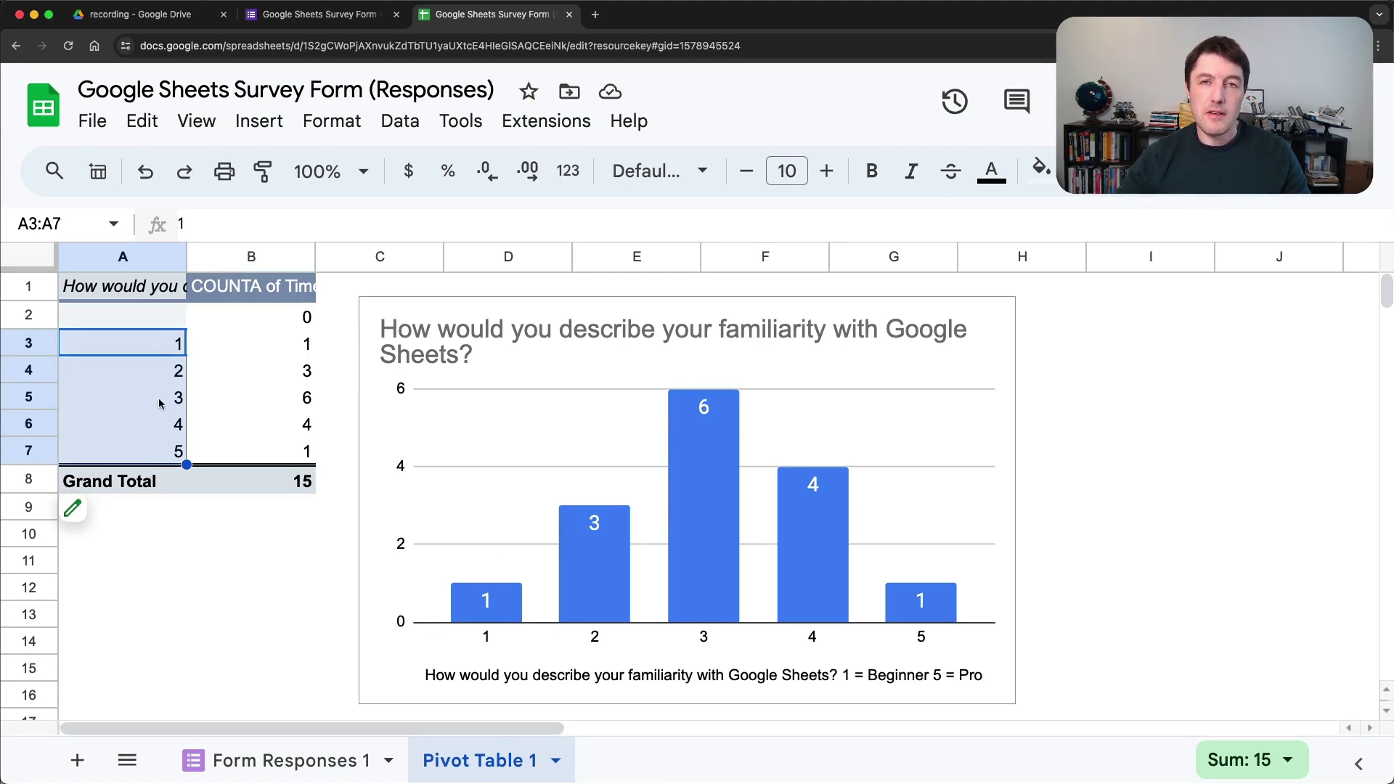
scroll(161, 443, "down", 5)
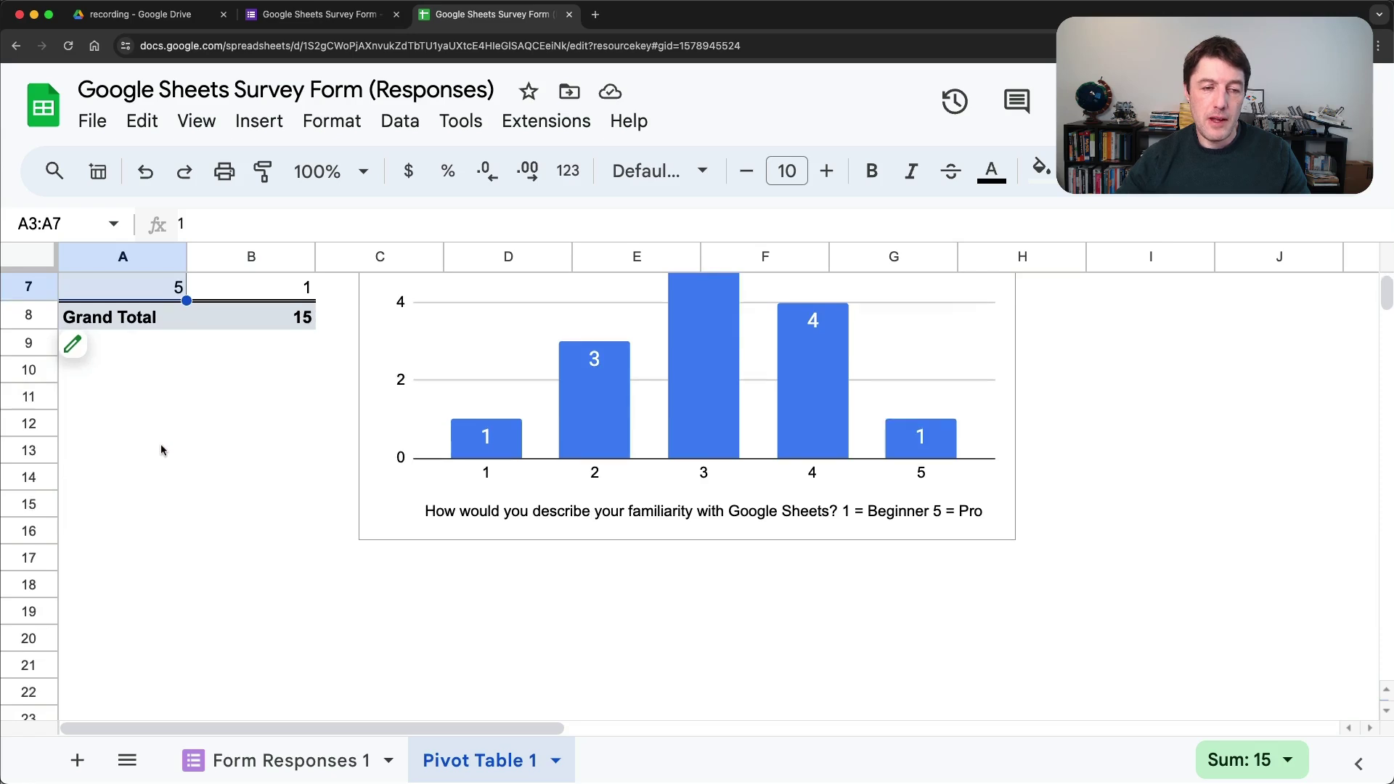
Step: Copy the AI usage category labels from A27:A30 to D27:D30 beside the second pivot table
left_click_drag(143, 581, 147, 666)
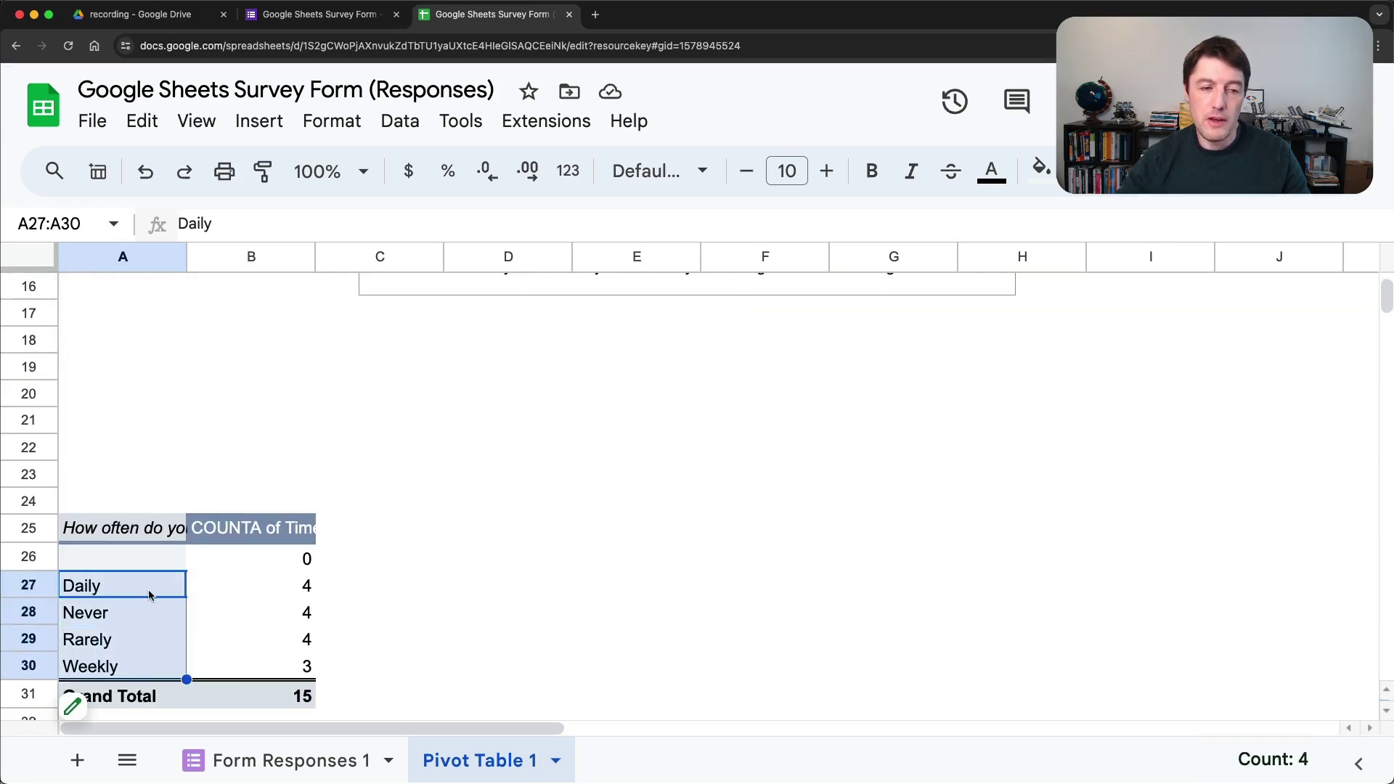
key("super+c")
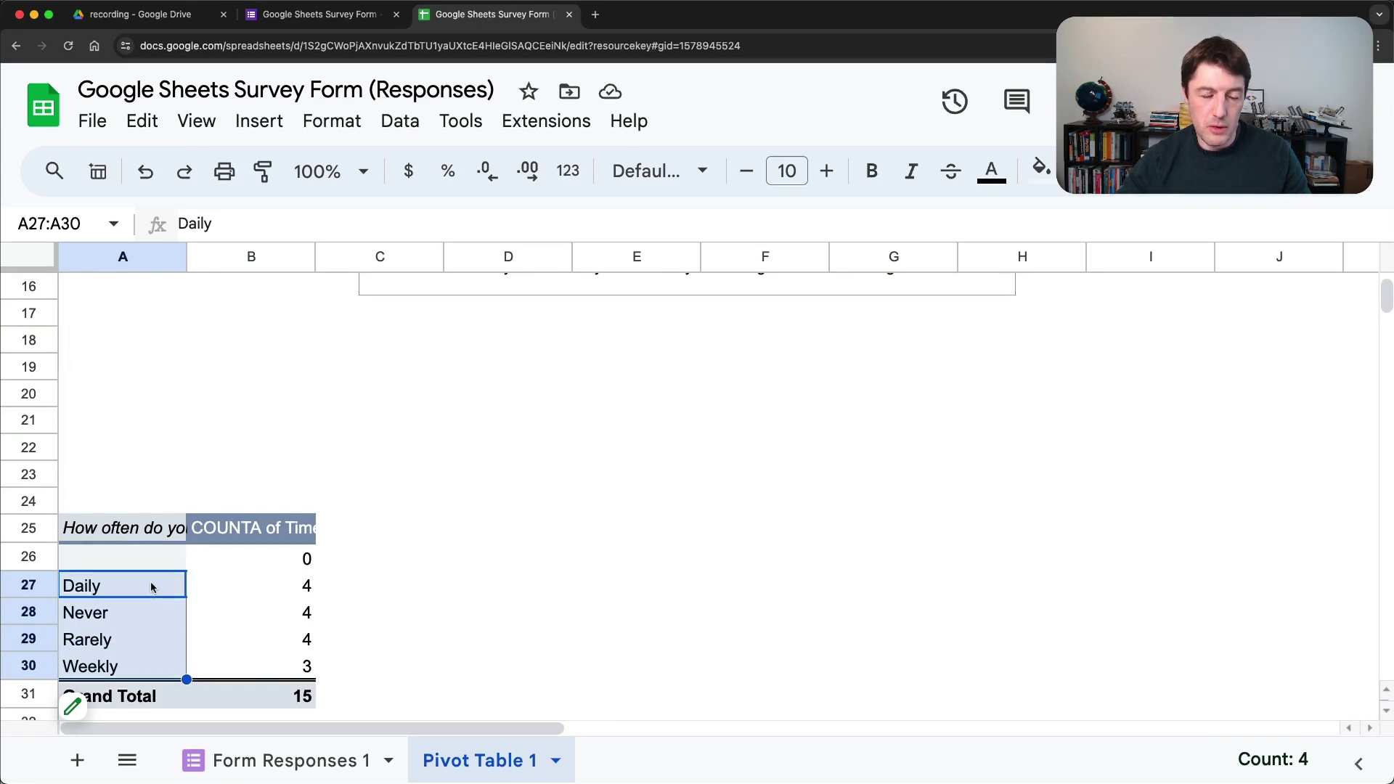
left_click(500, 584)
key("super+v")
scroll(676, 536, "down", 2)
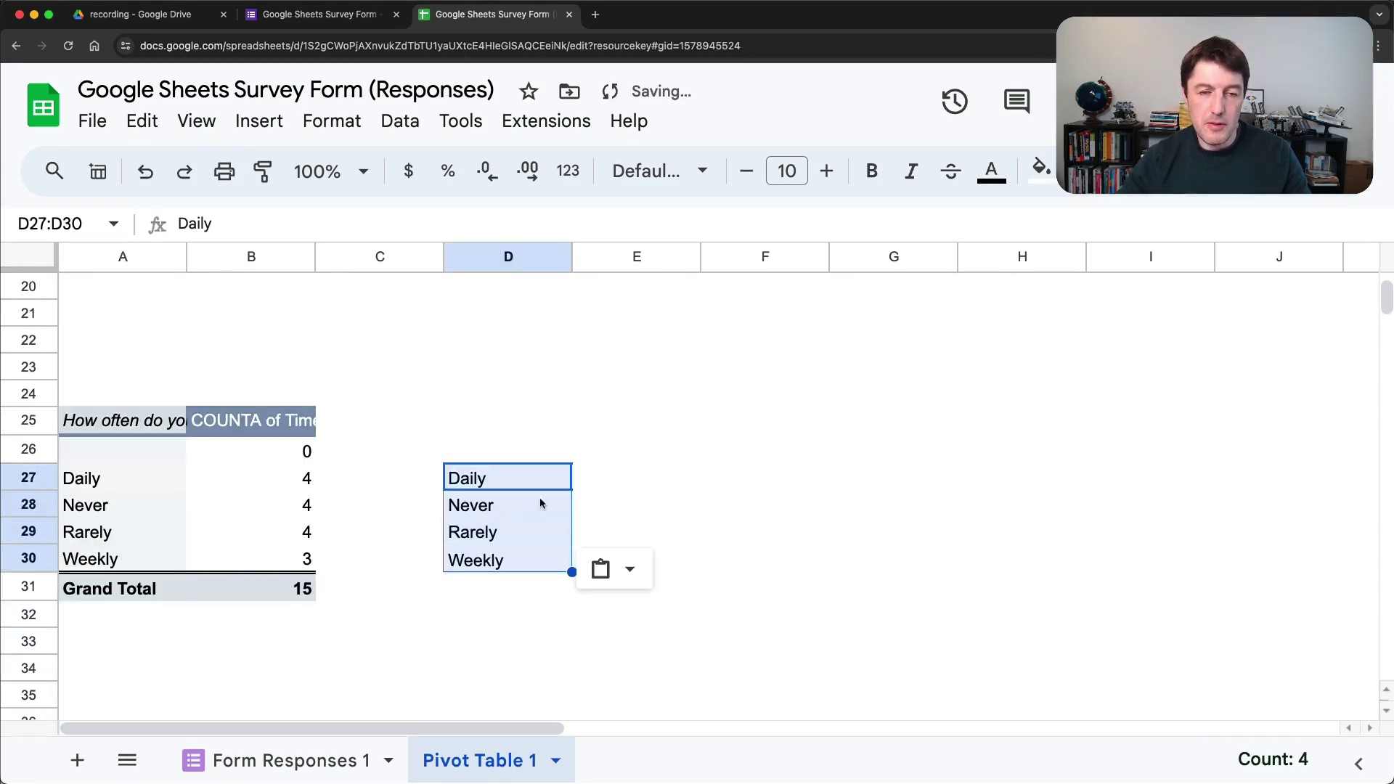
Step: Reorder the AI usage labels in D27:D30 to Daily, Weekly, Rarely, Never
left_click(502, 499)
mouse_move(499, 491)
left_mouse_down()
mouse_move(493, 588)
mouse_move(510, 508)
left_mouse_up()
left_click(502, 562)
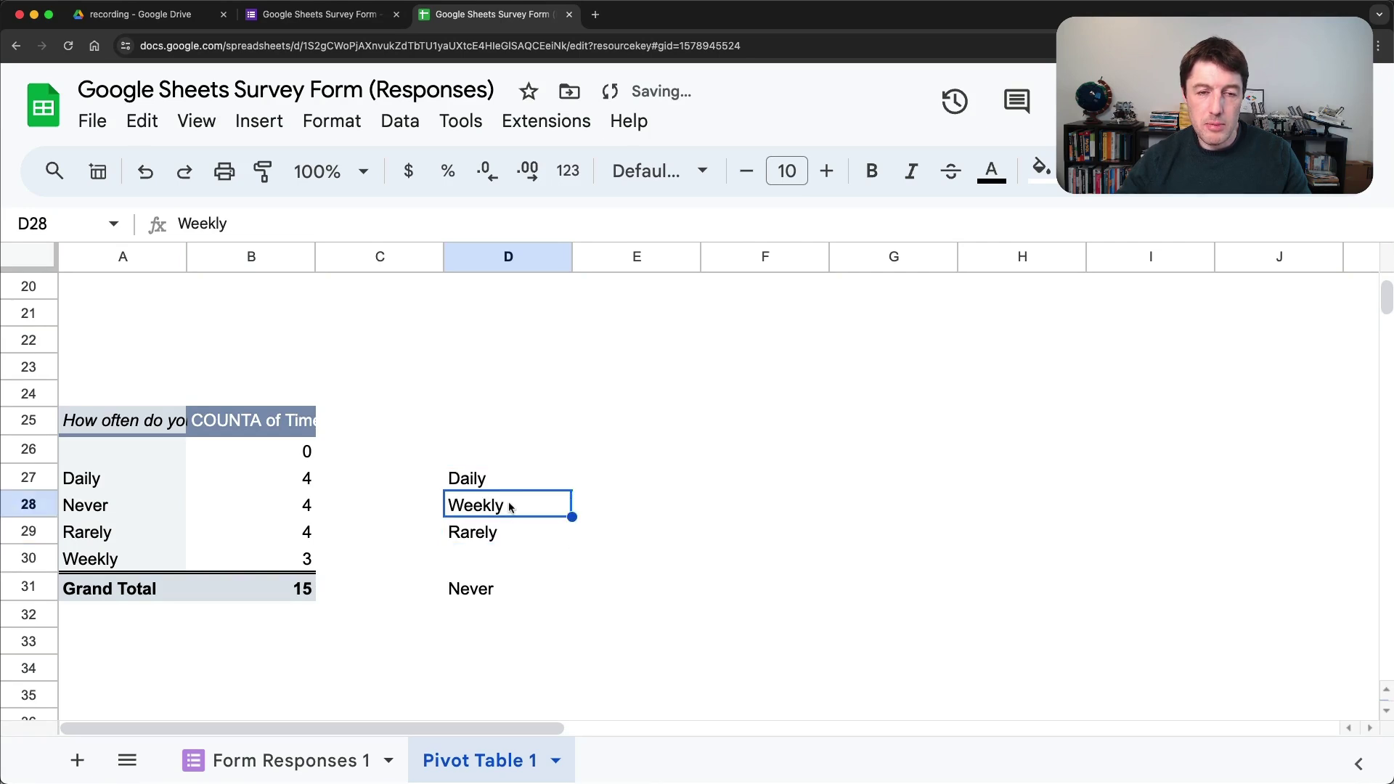
left_click(499, 586)
left_click_drag(498, 570, 512, 546)
left_click_drag(508, 476, 501, 571)
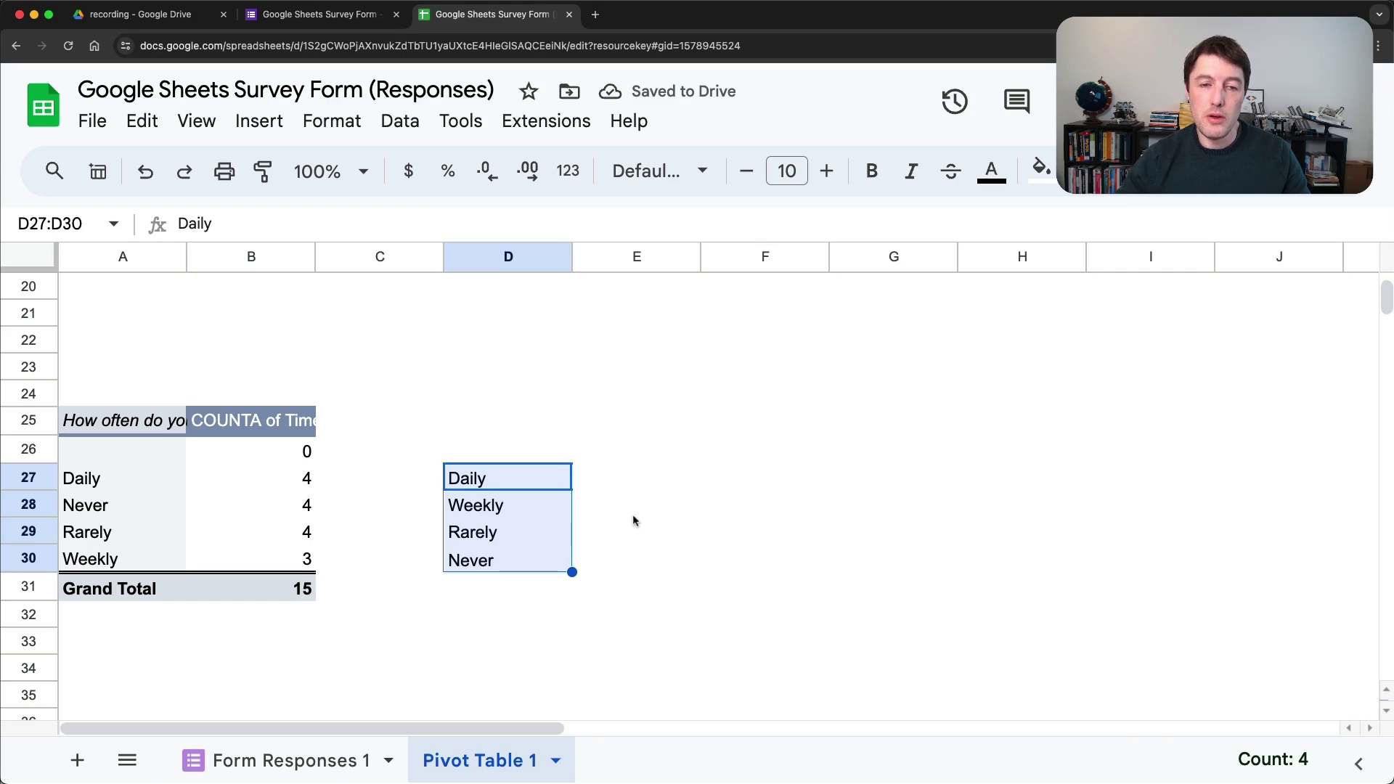
Step: Start an XLOOKUP formula in E27 with D27 as the search key and the absolute lookup range $A$26:$A$30
left_click(540, 485)
left_click(598, 482)
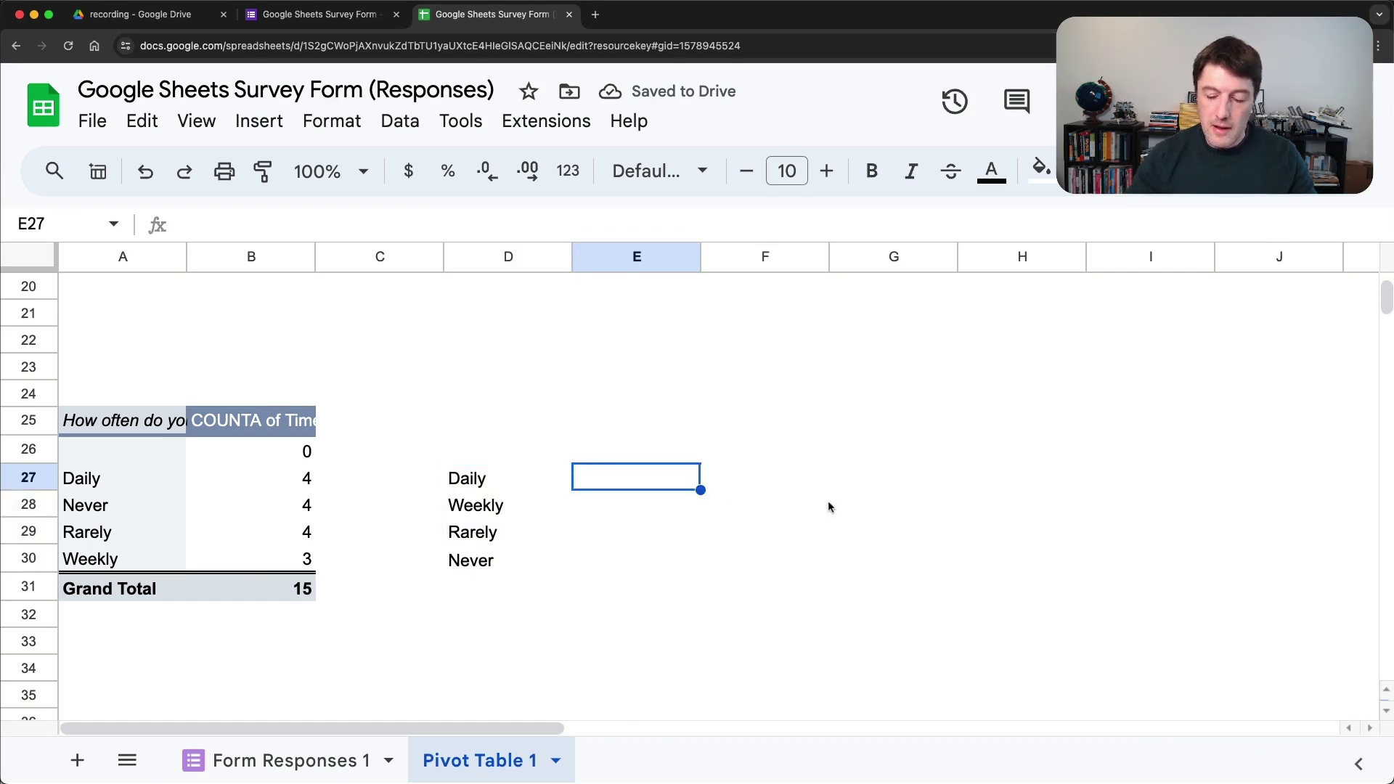
type("=xlo")
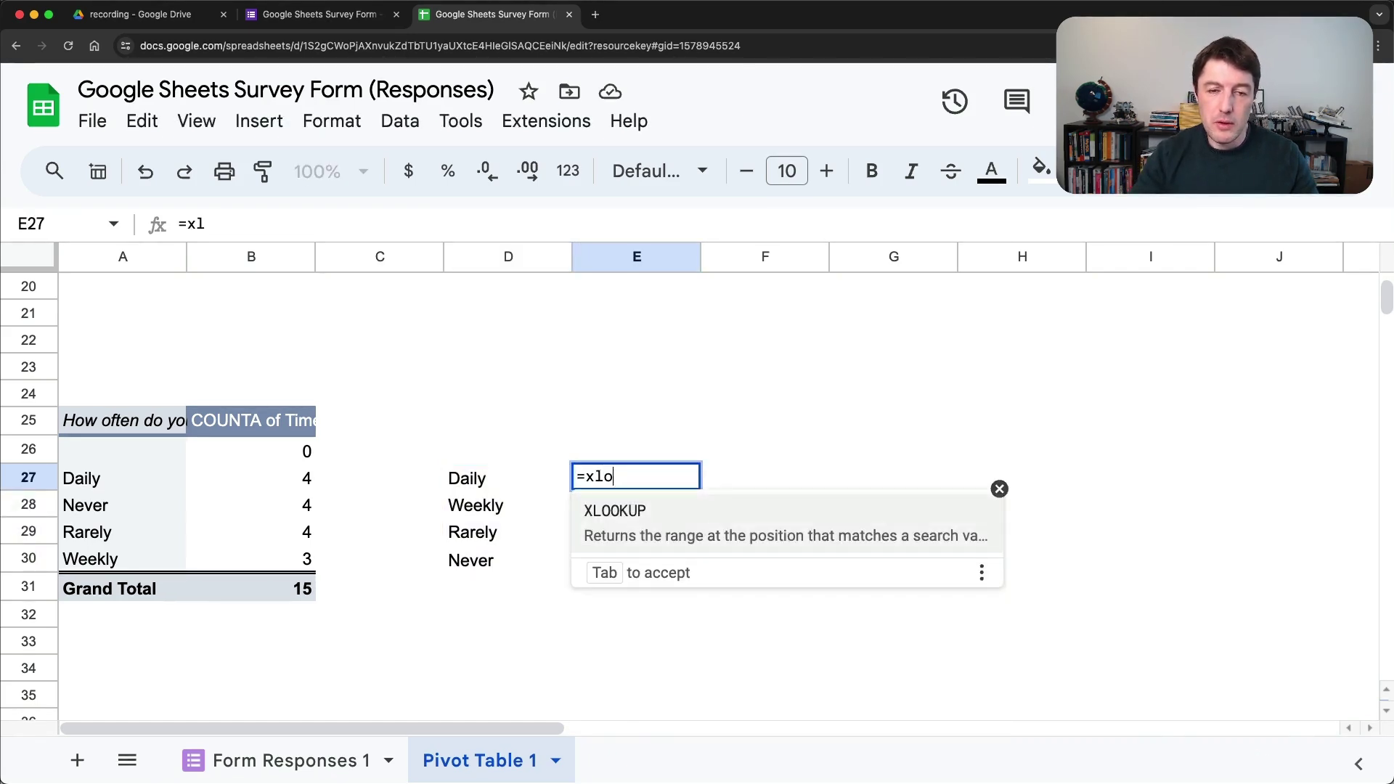
key("Tab")
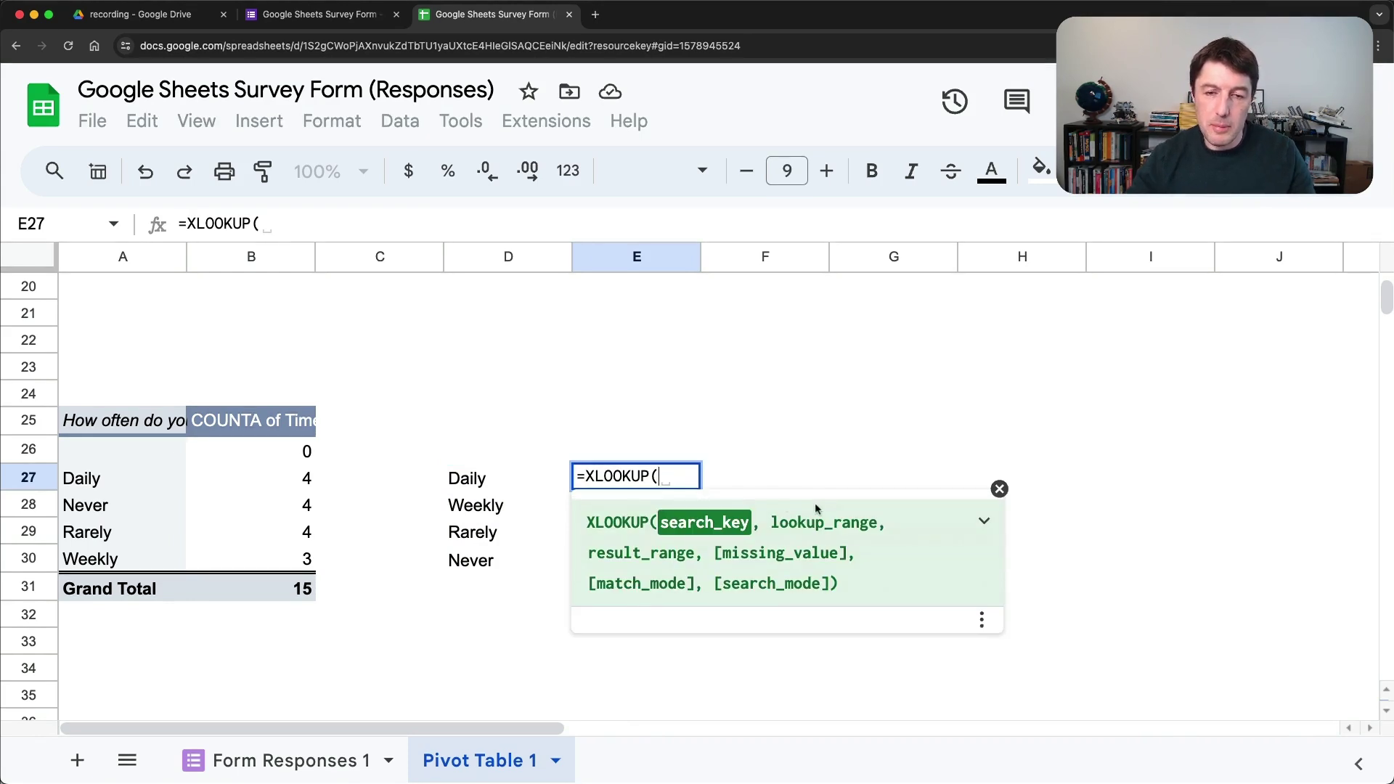
left_click(480, 481)
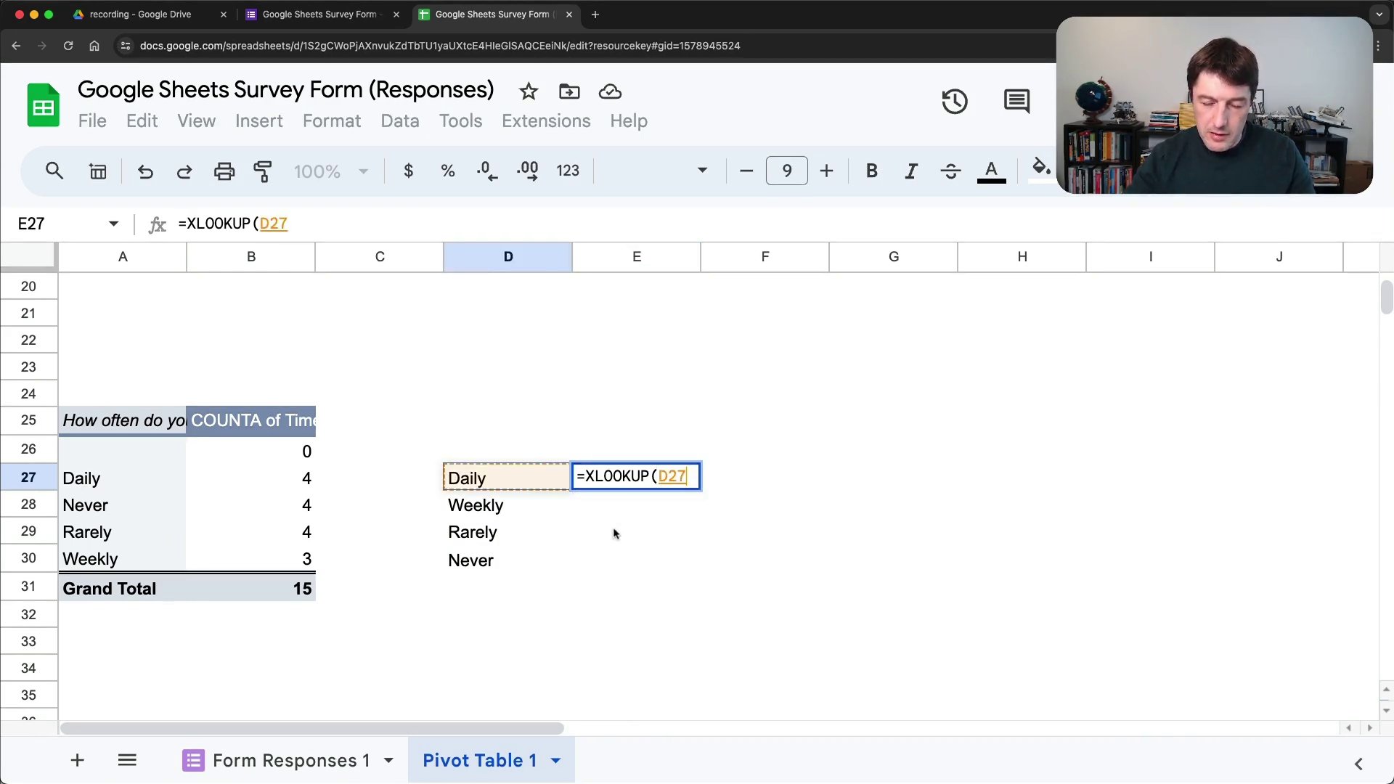
type(",")
left_click(120, 482)
left_click_drag(123, 503, 124, 533)
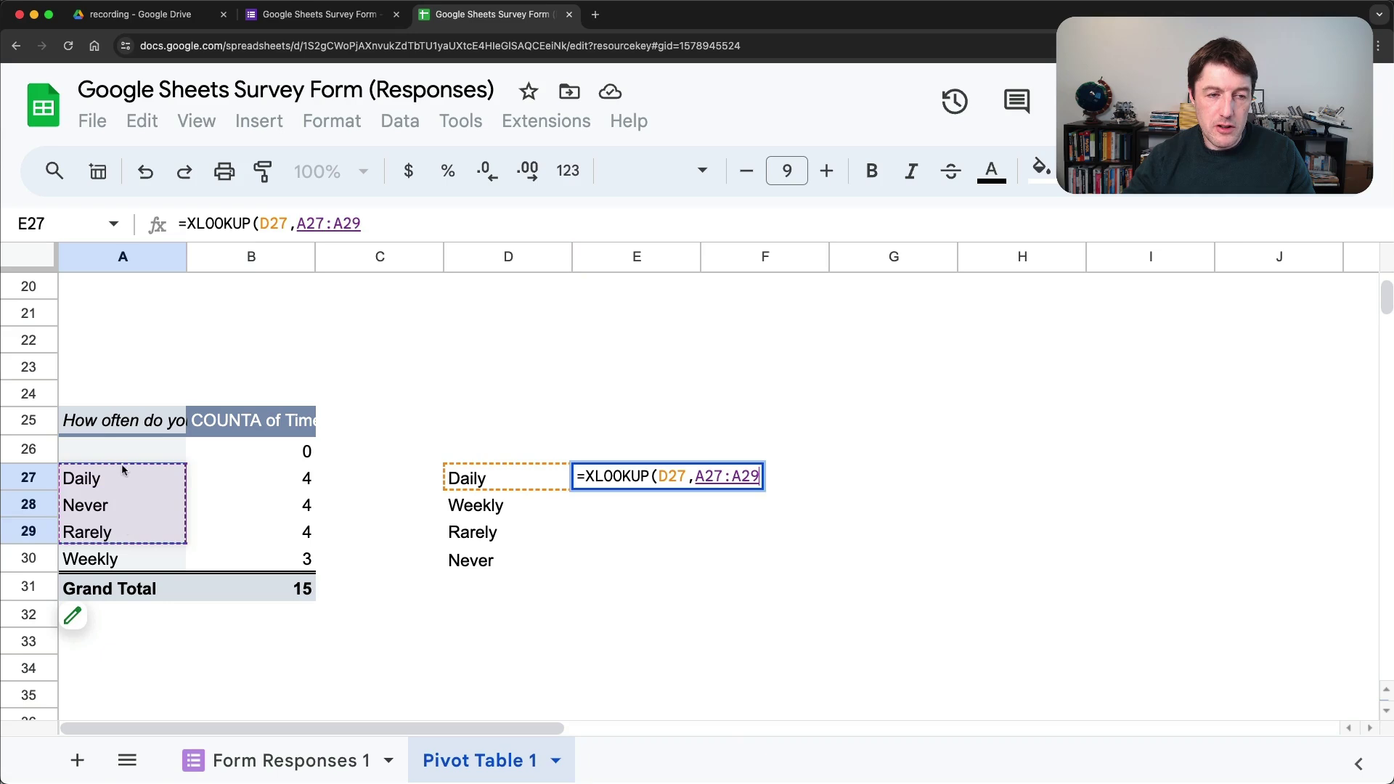
left_click_drag(125, 454, 126, 553)
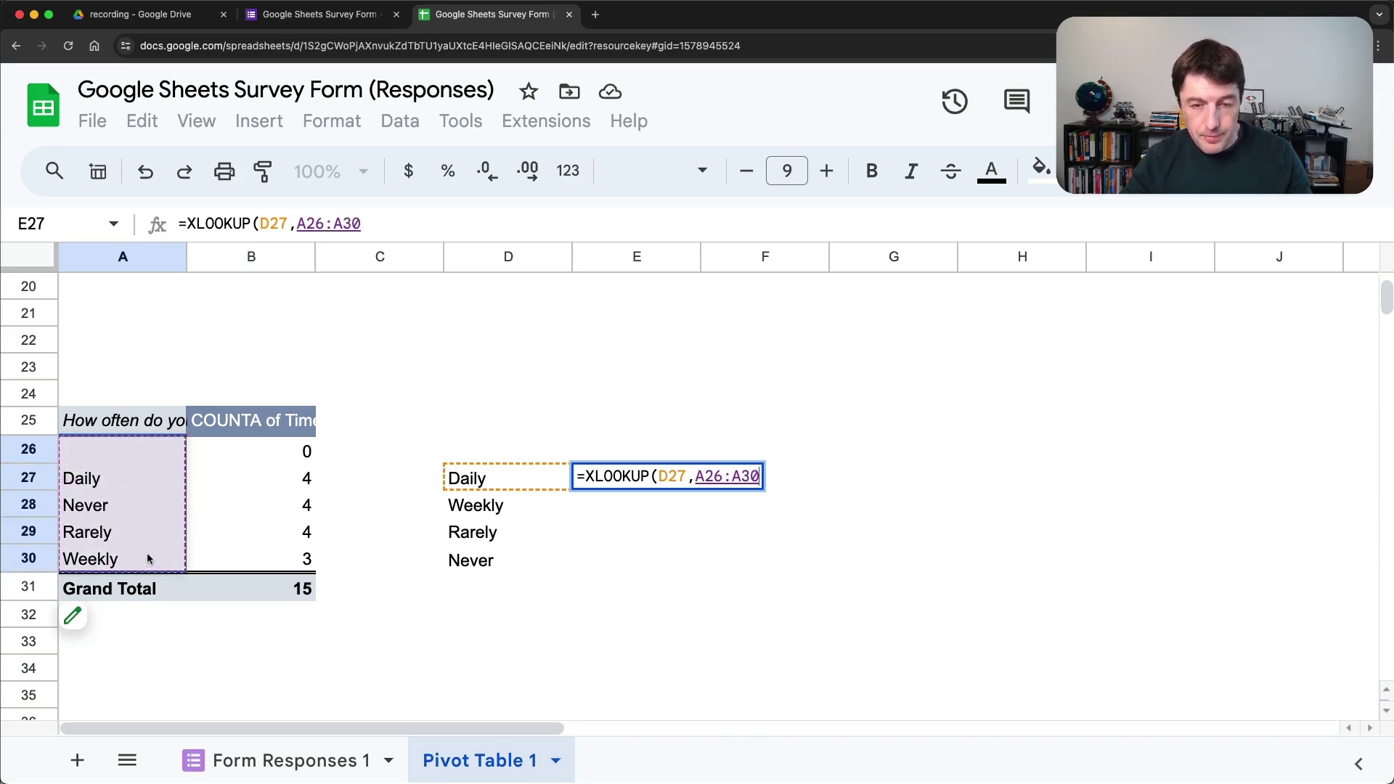
key("F4")
type(",")
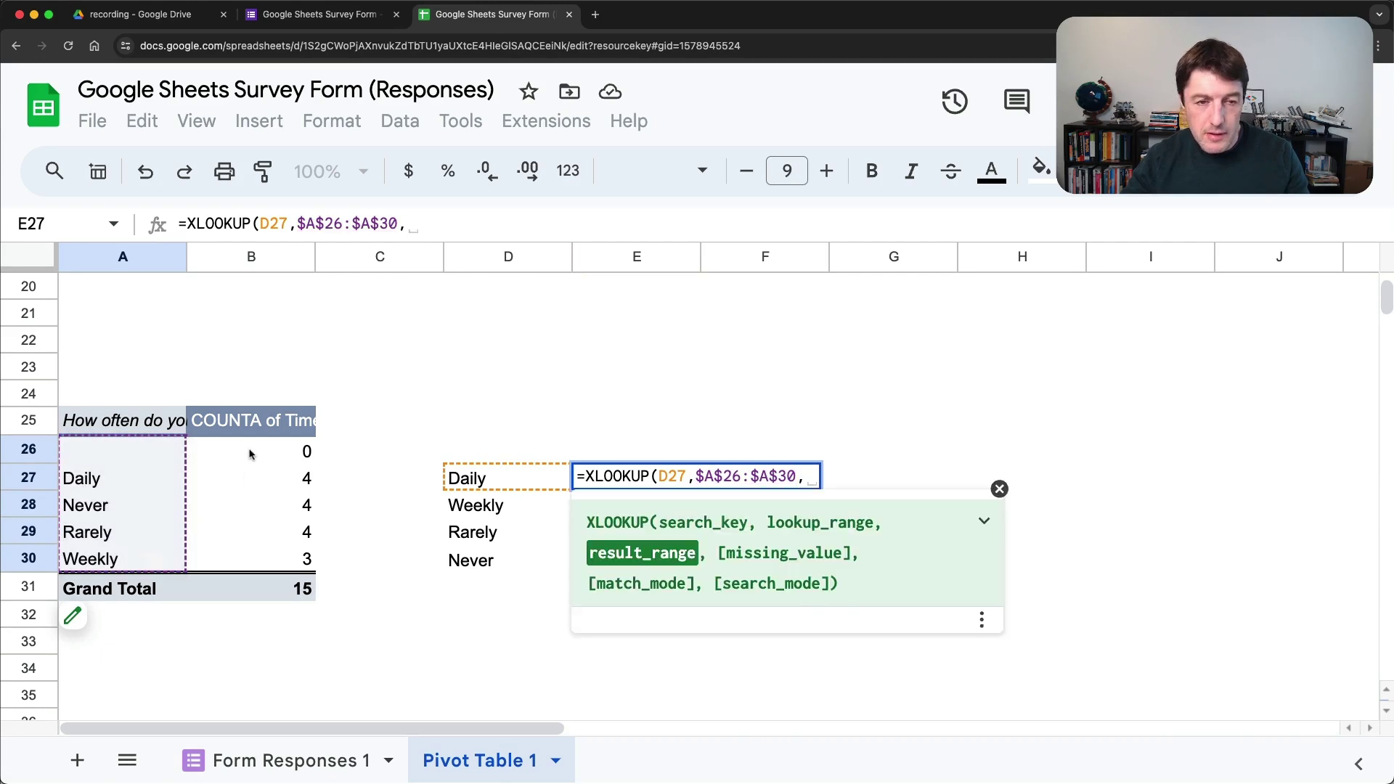
Step: Complete the XLOOKUP with the absolute result range $B$26:$B$30 and autofill the formula through E30
left_click_drag(249, 455, 249, 555)
key("F4")
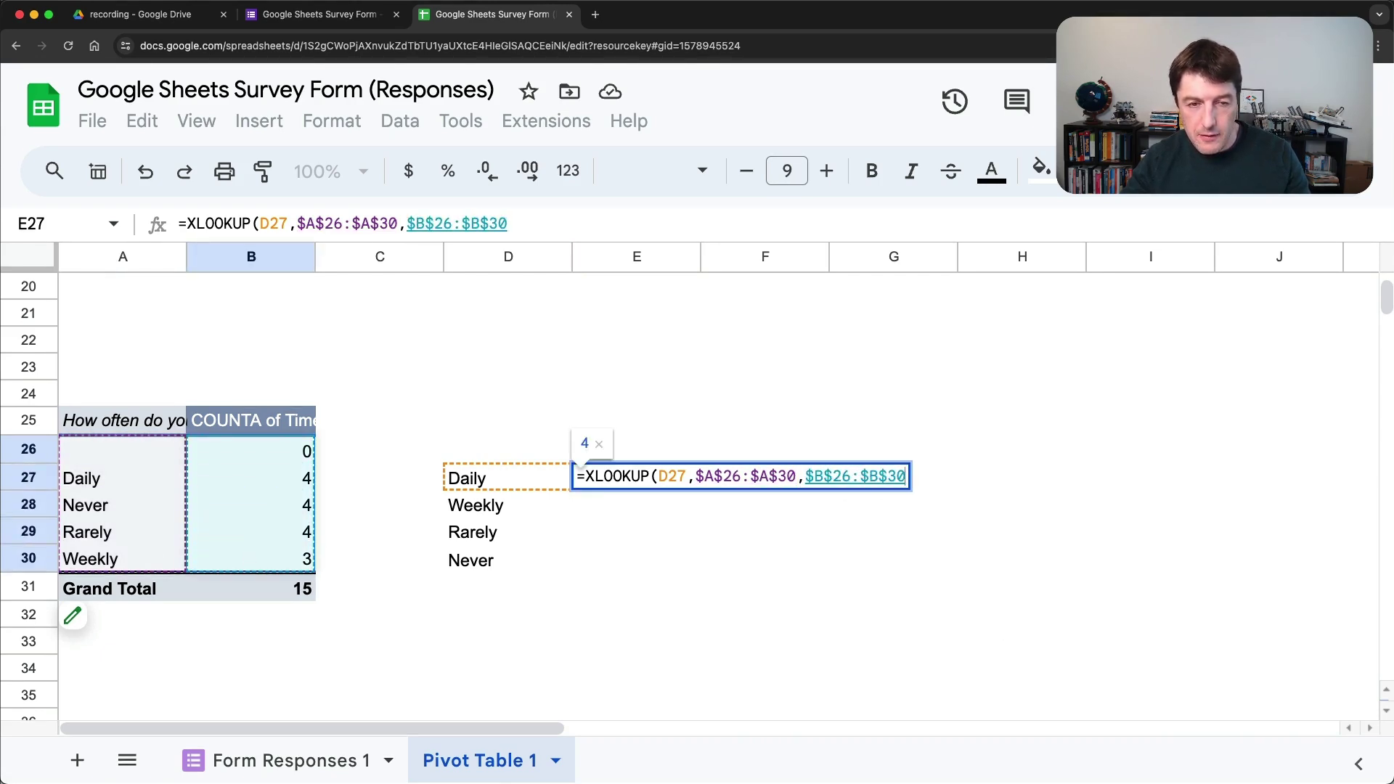
key("Return")
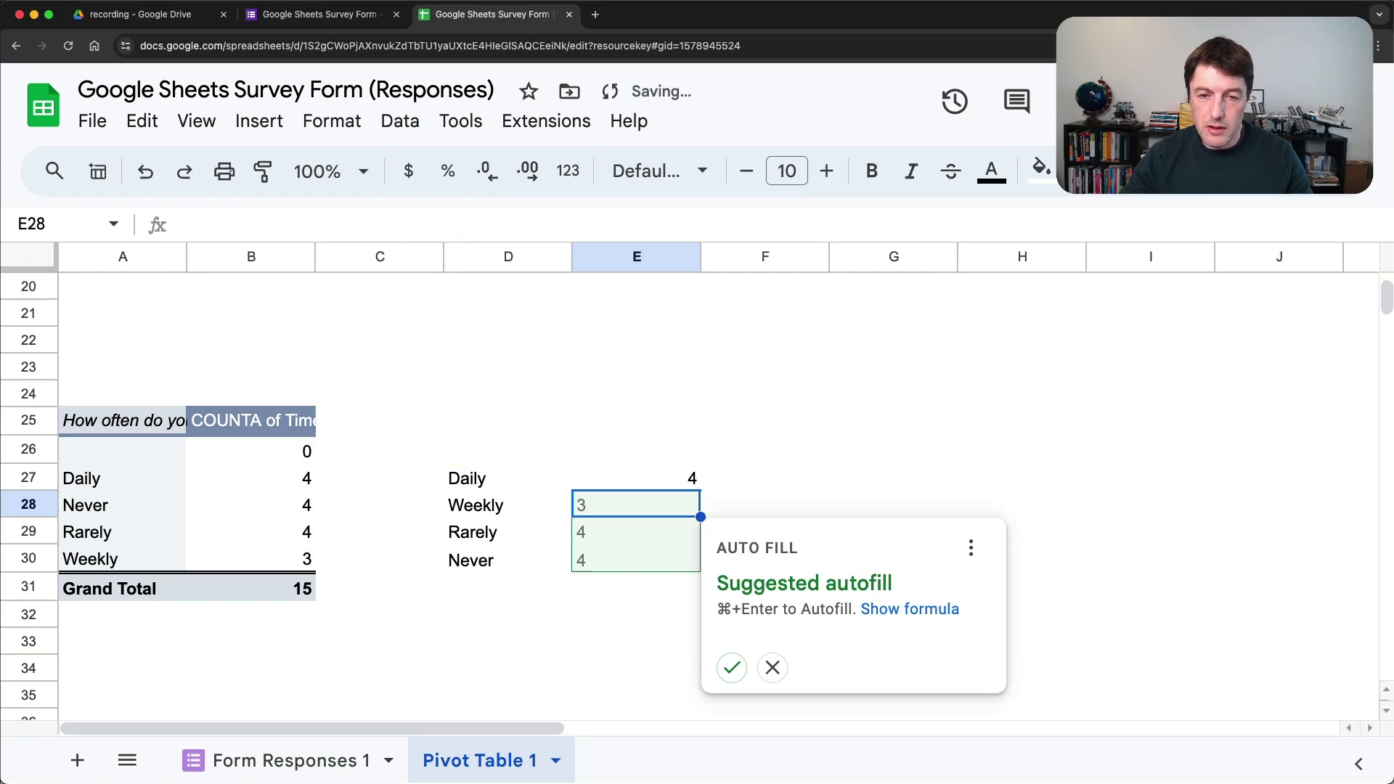
key("super+Return")
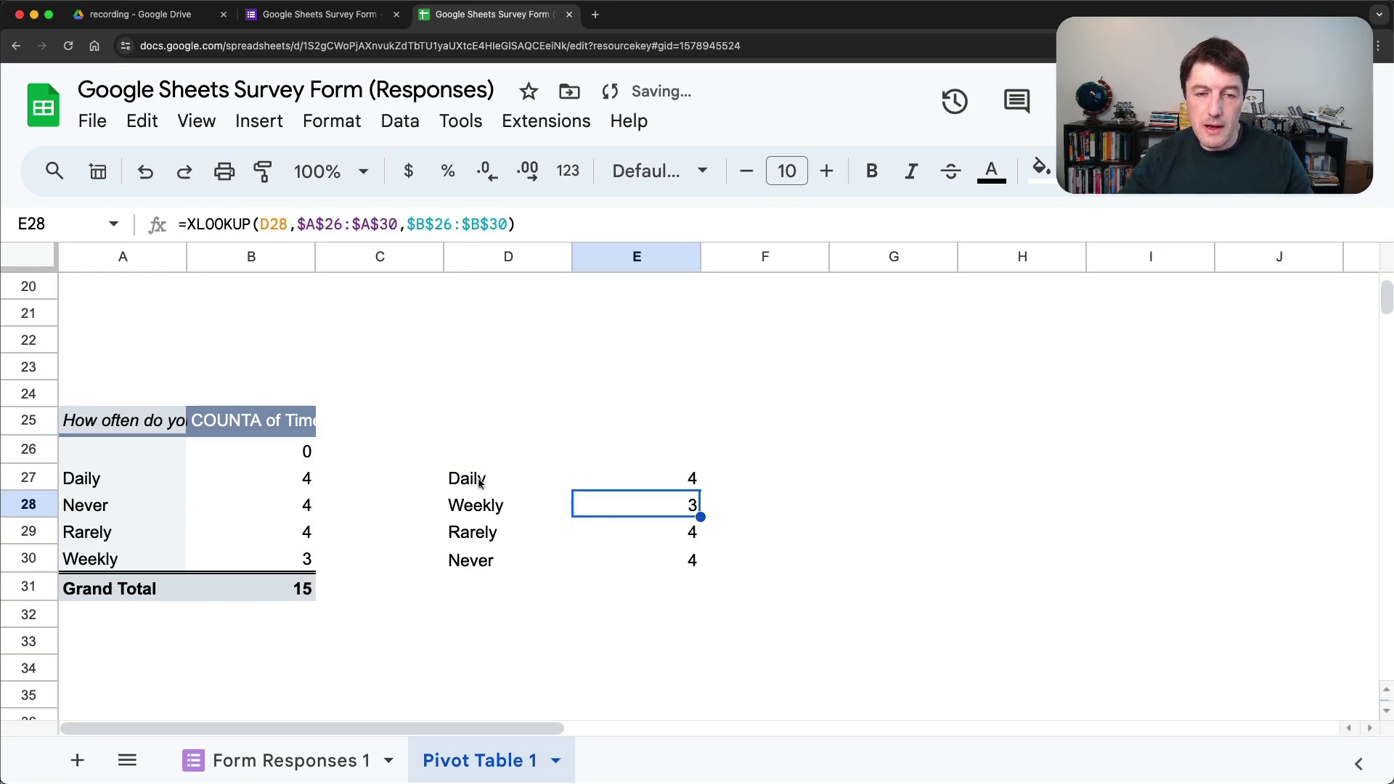
Step: Insert a pie chart from the reordered usage labels and counts in D27:E30
left_click_drag(479, 481, 668, 569)
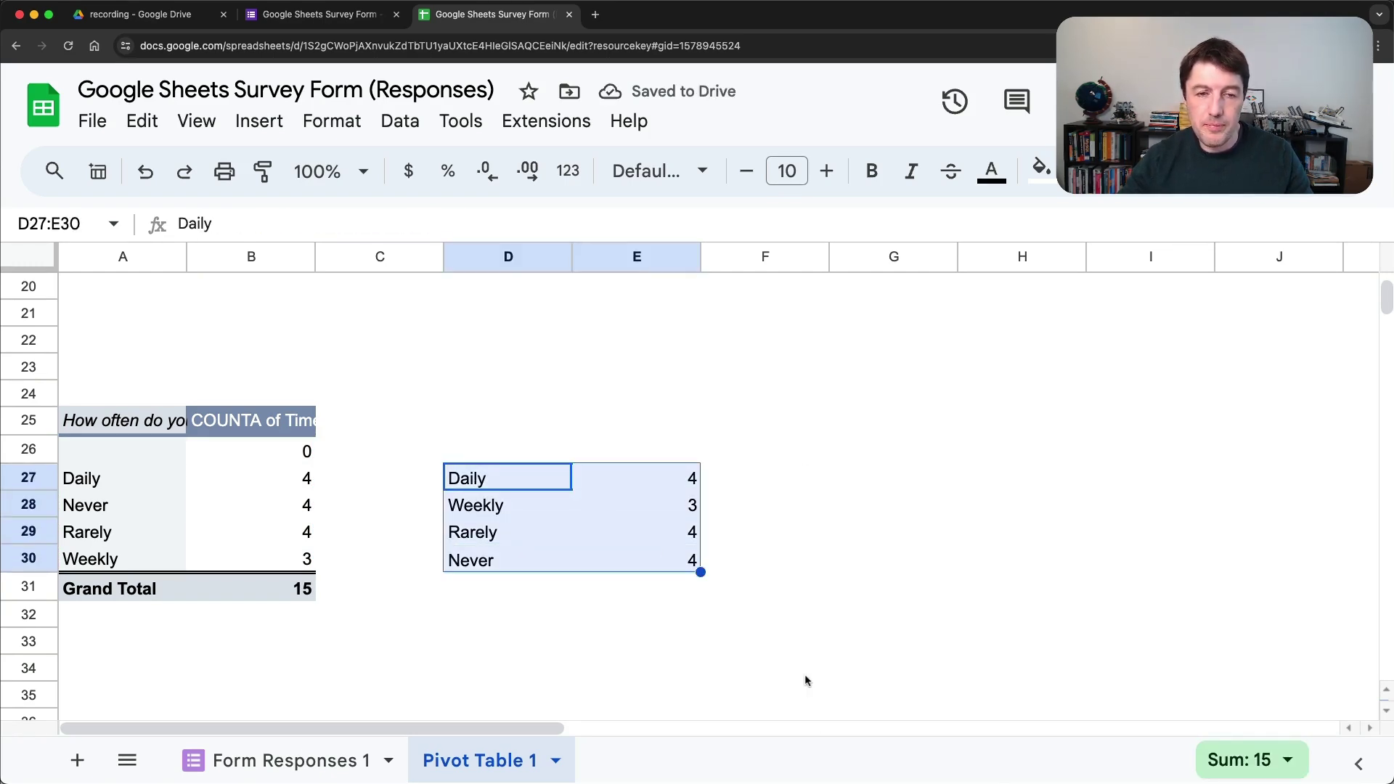
left_click(282, 129)
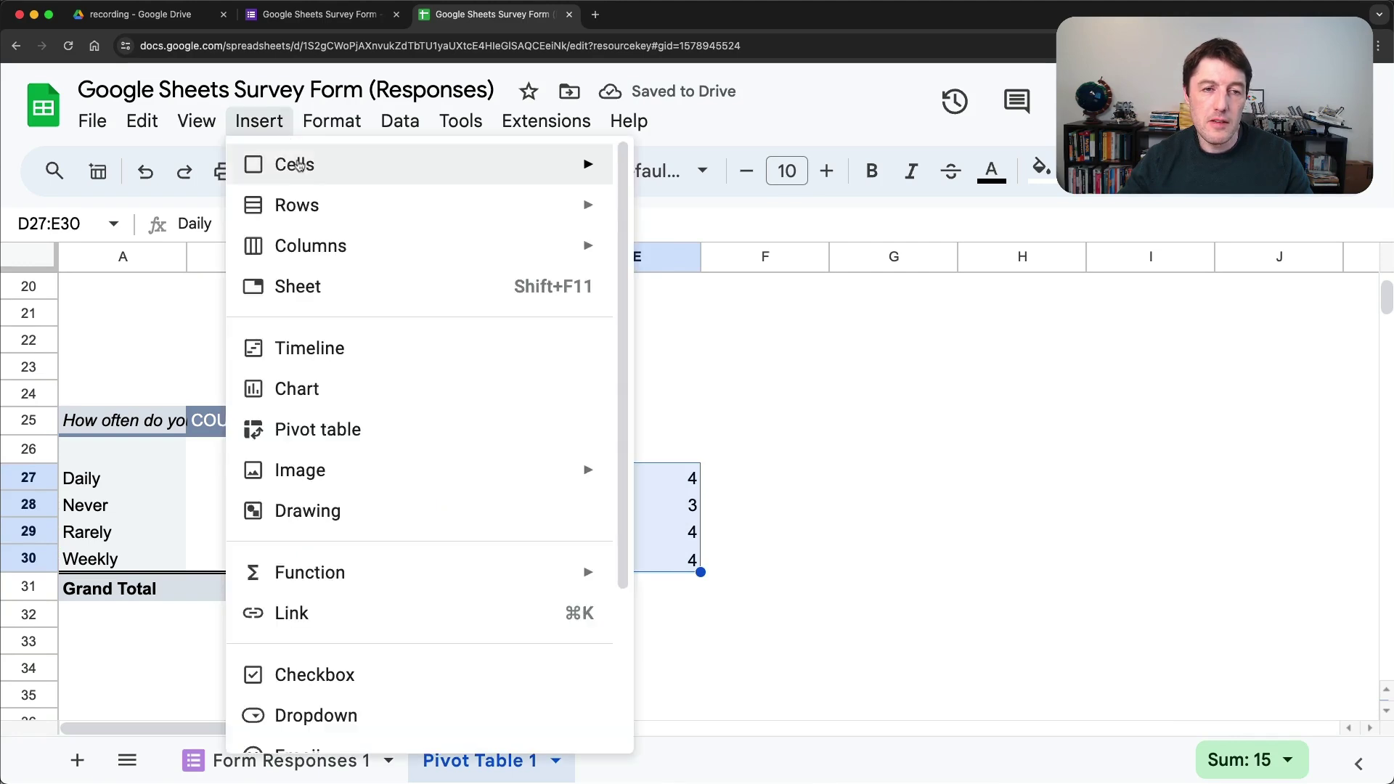
left_click(358, 389)
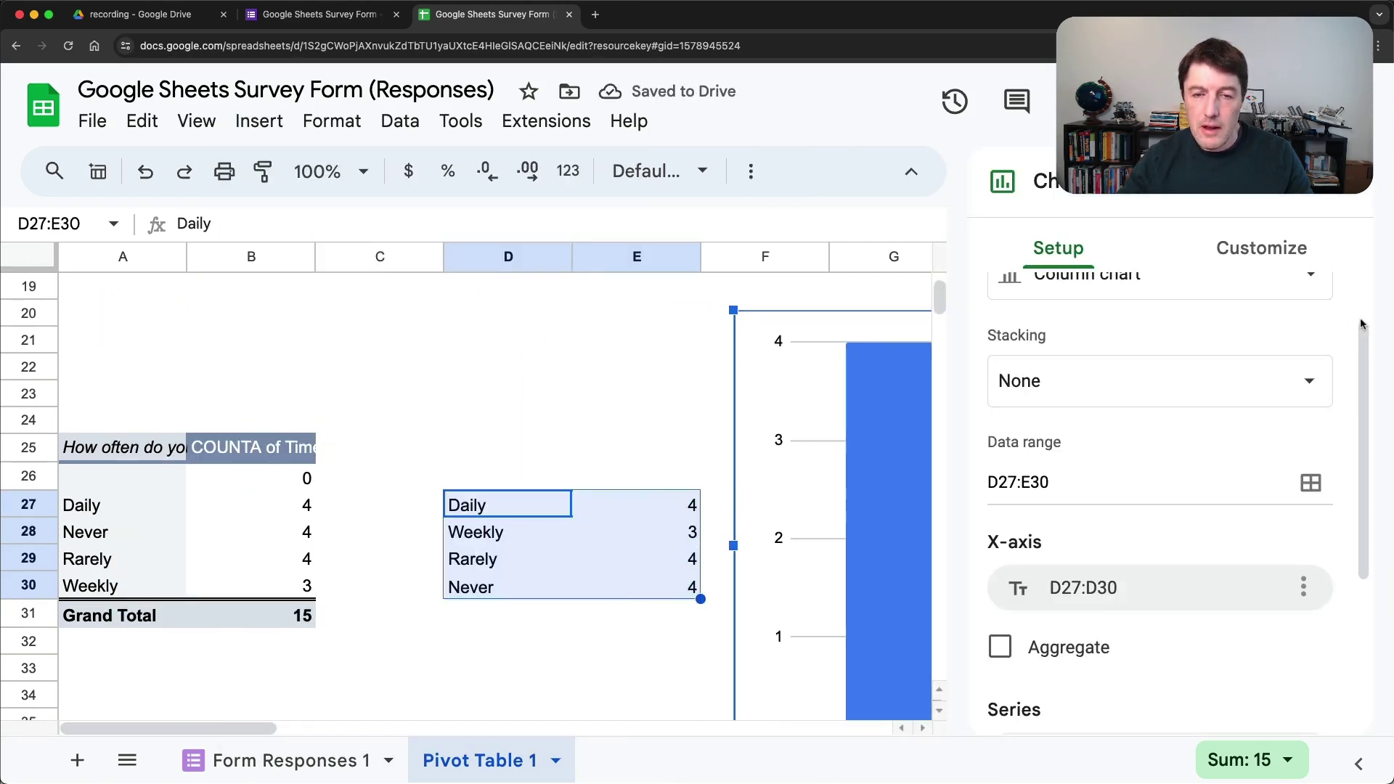
scroll(1234, 334, "up", 2)
left_click(1198, 349)
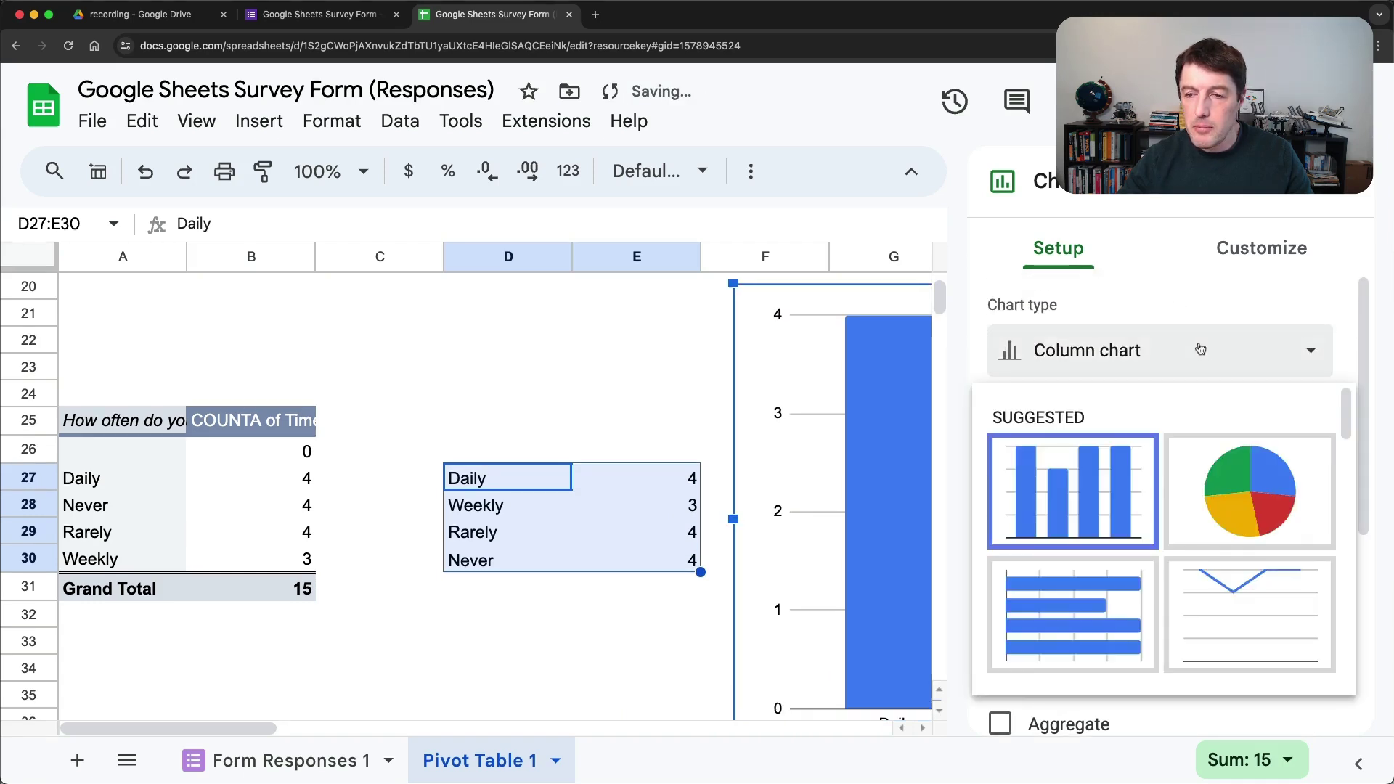
left_click(1285, 475)
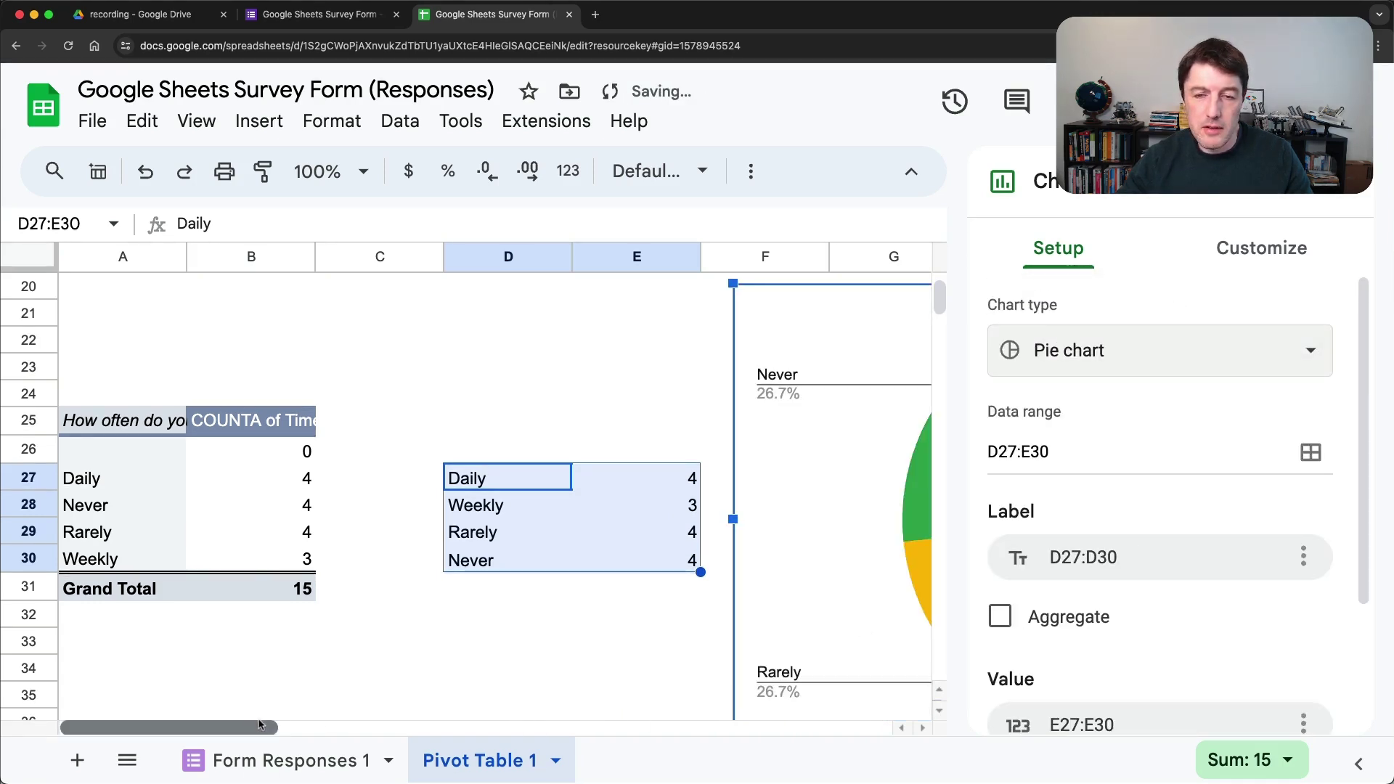
left_click_drag(275, 726, 385, 728)
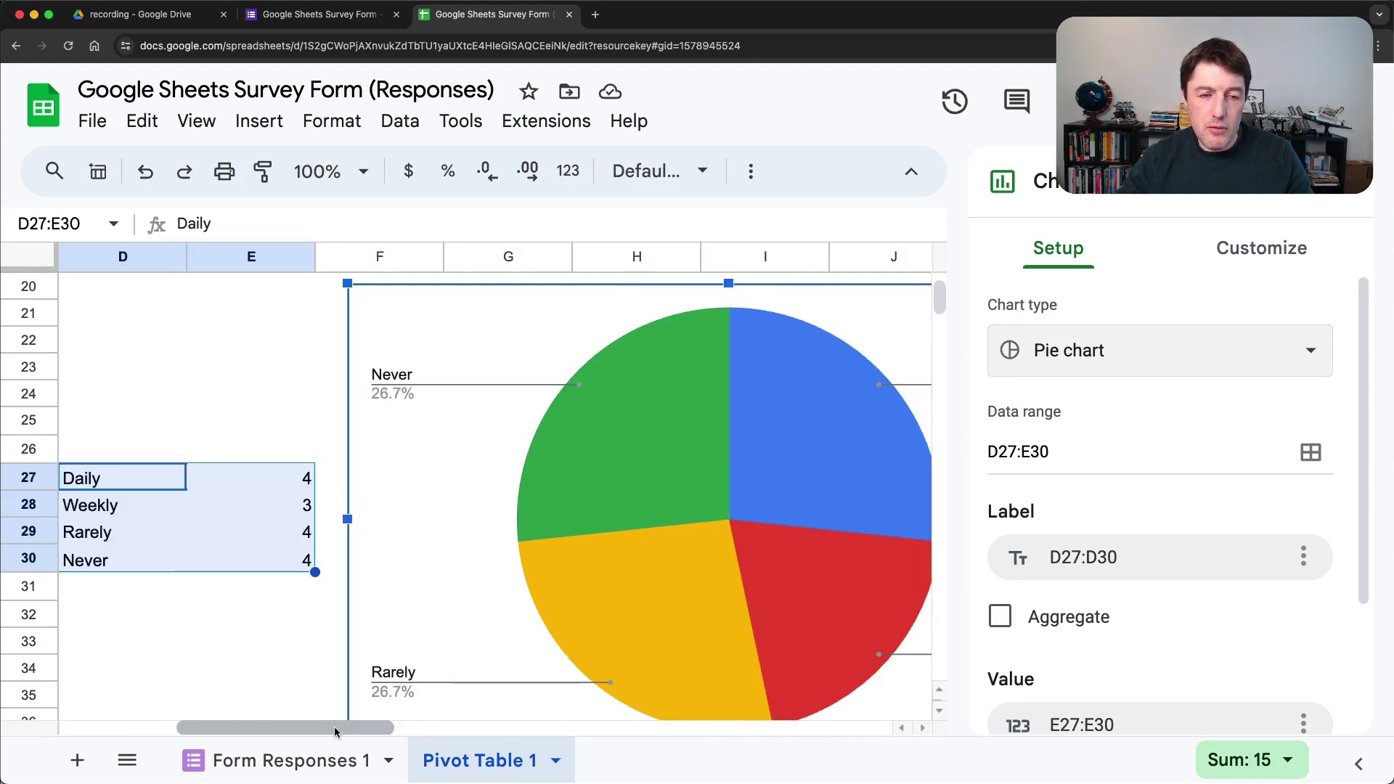
Step: Copy the question from A25 and set it as the pie chart's title, "How often do you use AI at work?"
scroll(149, 477, "left", 6)
left_click(156, 434)
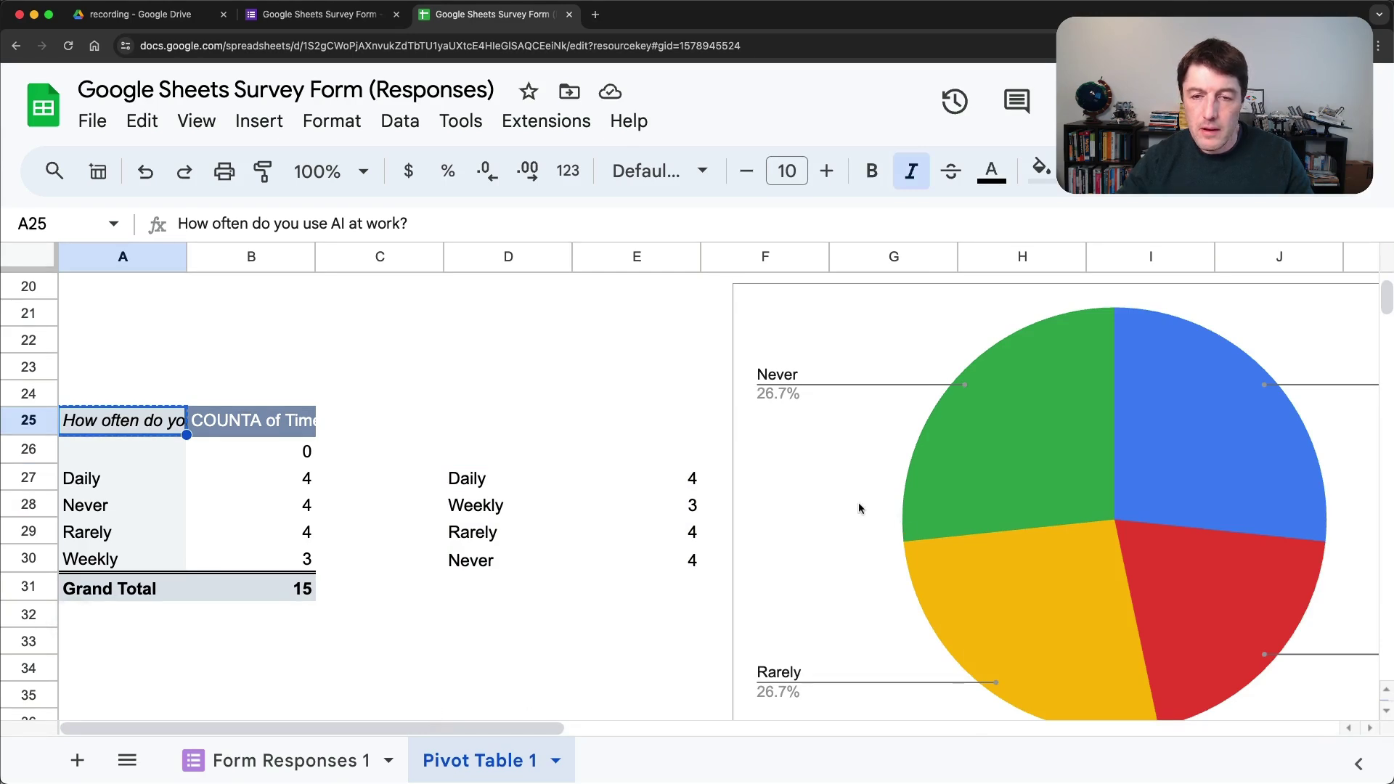
double_click(830, 481)
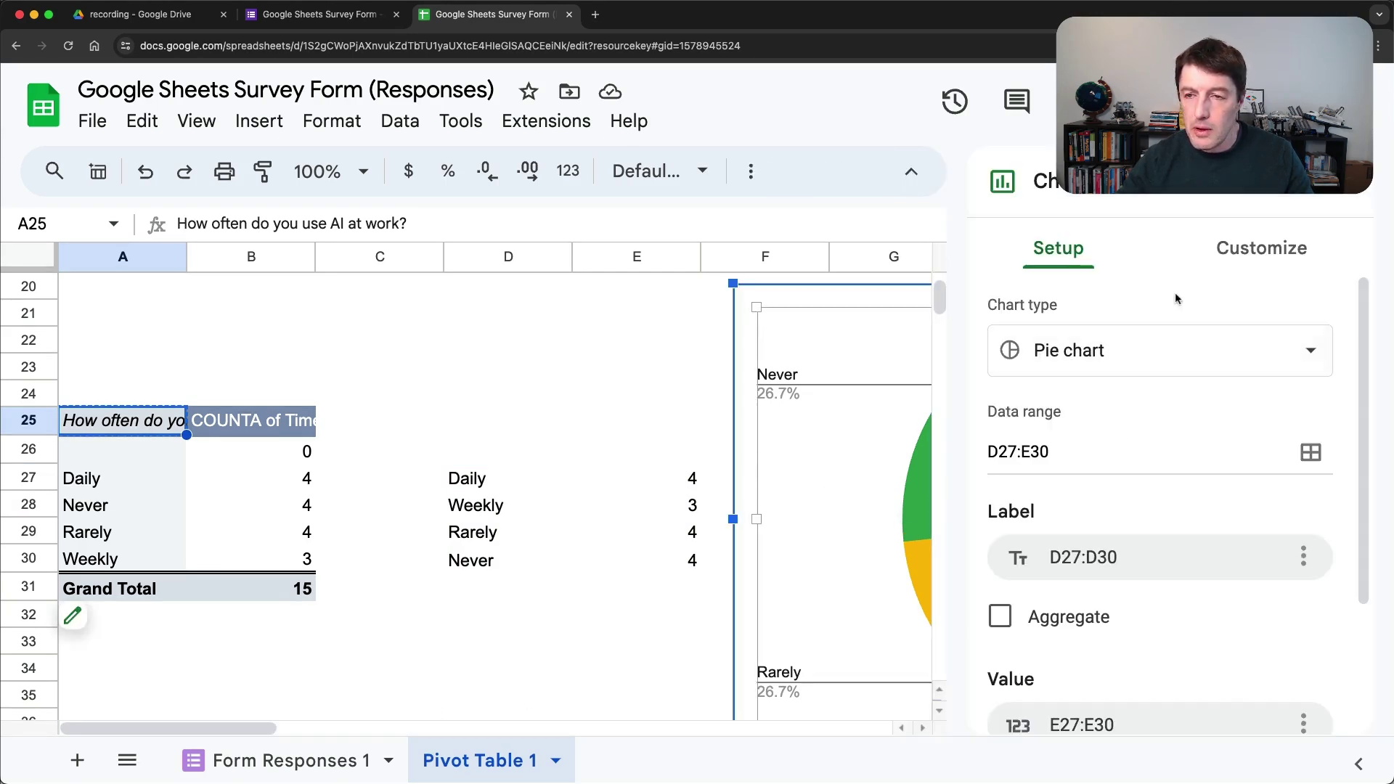
left_click(1241, 256)
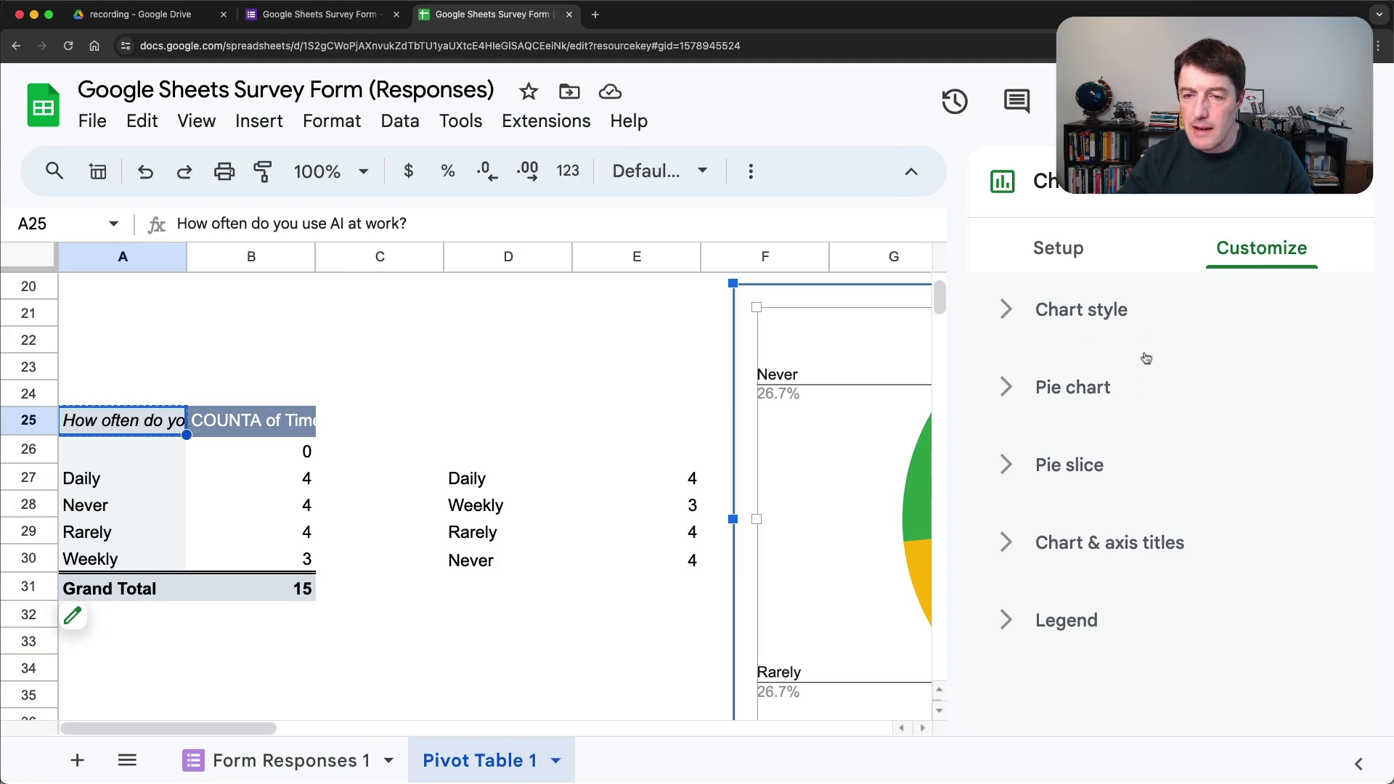
left_click(1121, 414)
left_click(1116, 591)
left_click(1104, 526)
type("How often do you use AI at work?")
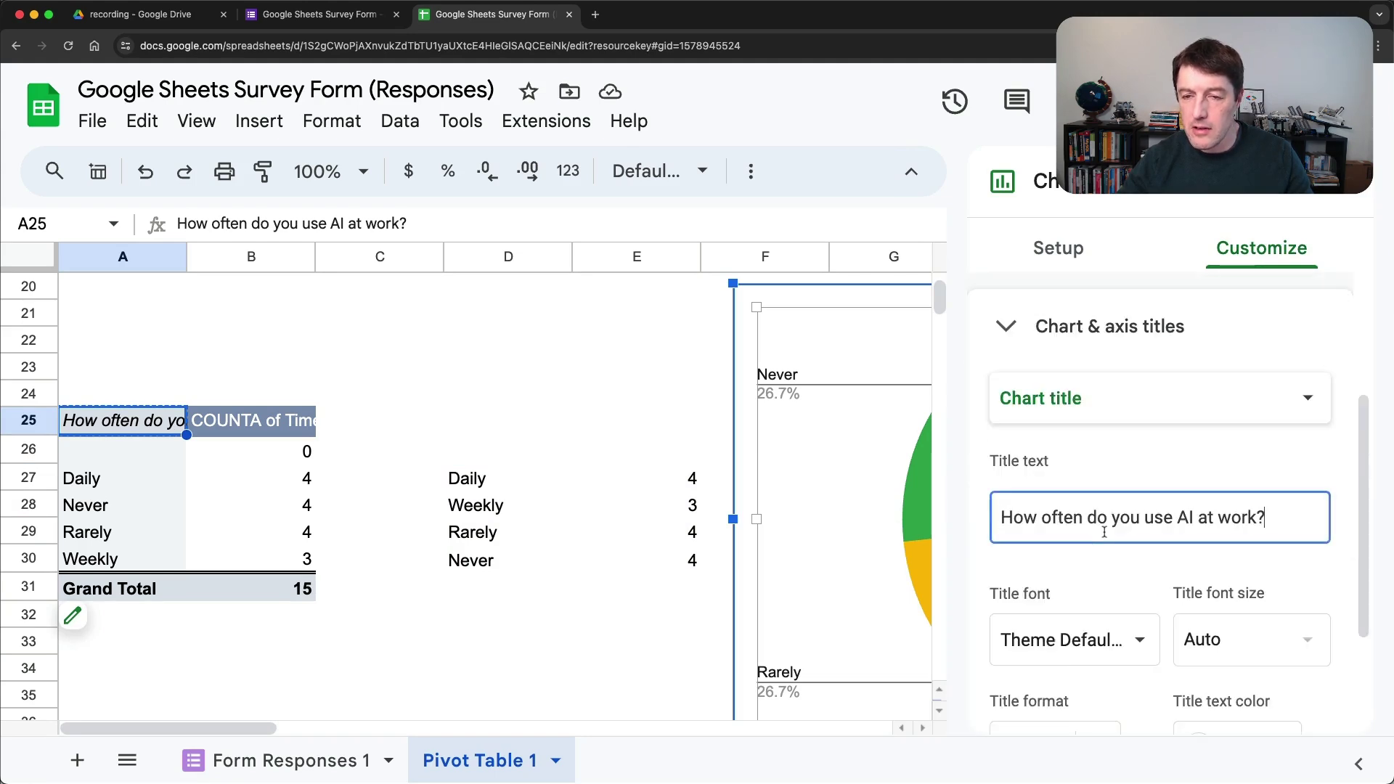
left_click(547, 662)
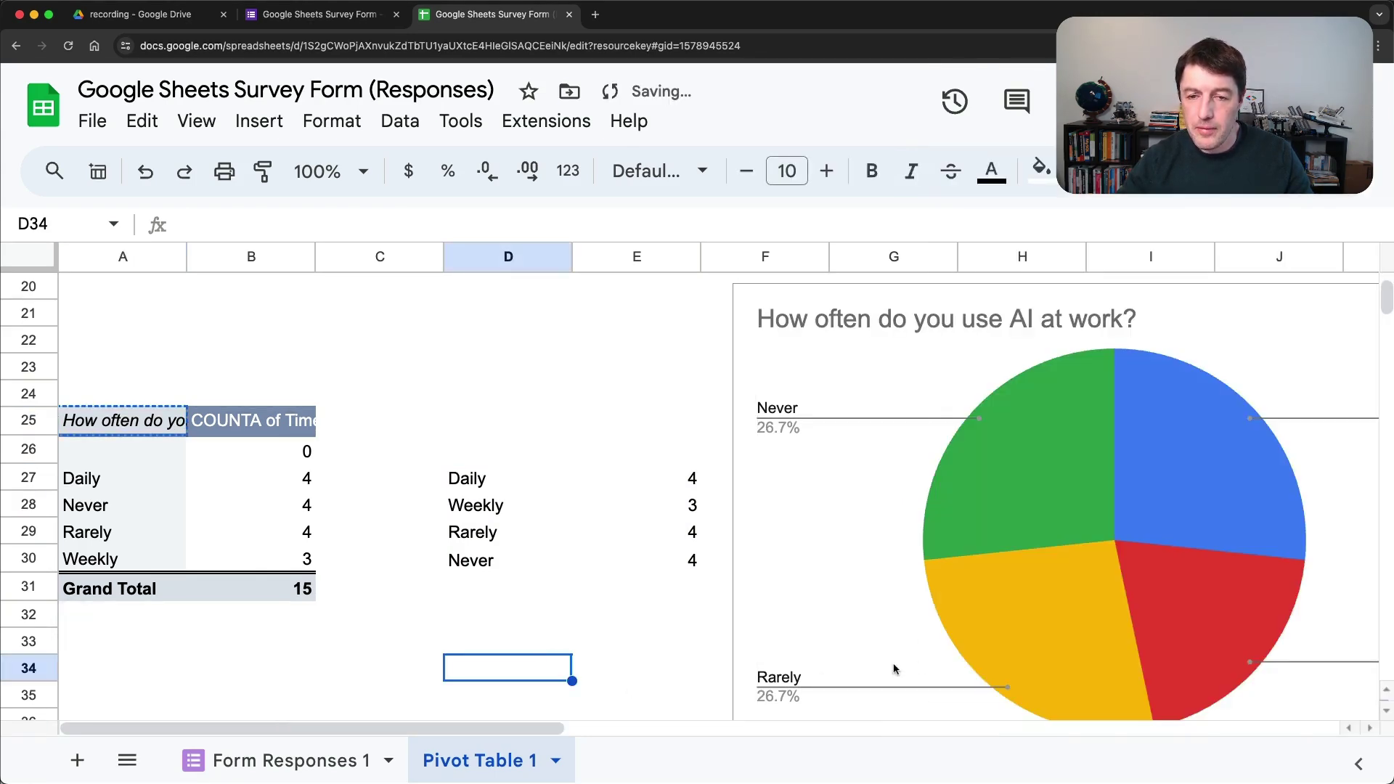
Step: Examine the slices and labels of the AI usage pie chart, and the familiarity column chart above it
scroll(661, 730, "right", 3)
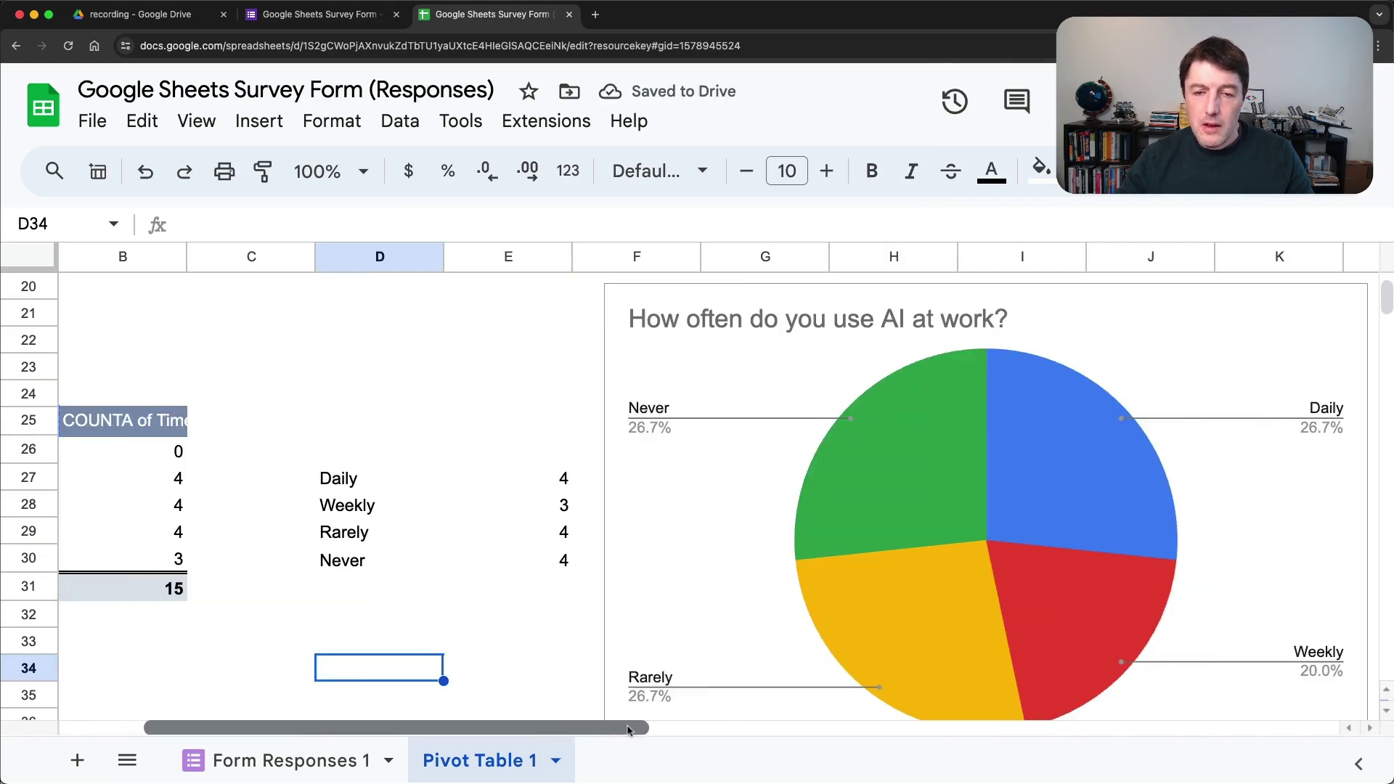
scroll(786, 574, "down", 2)
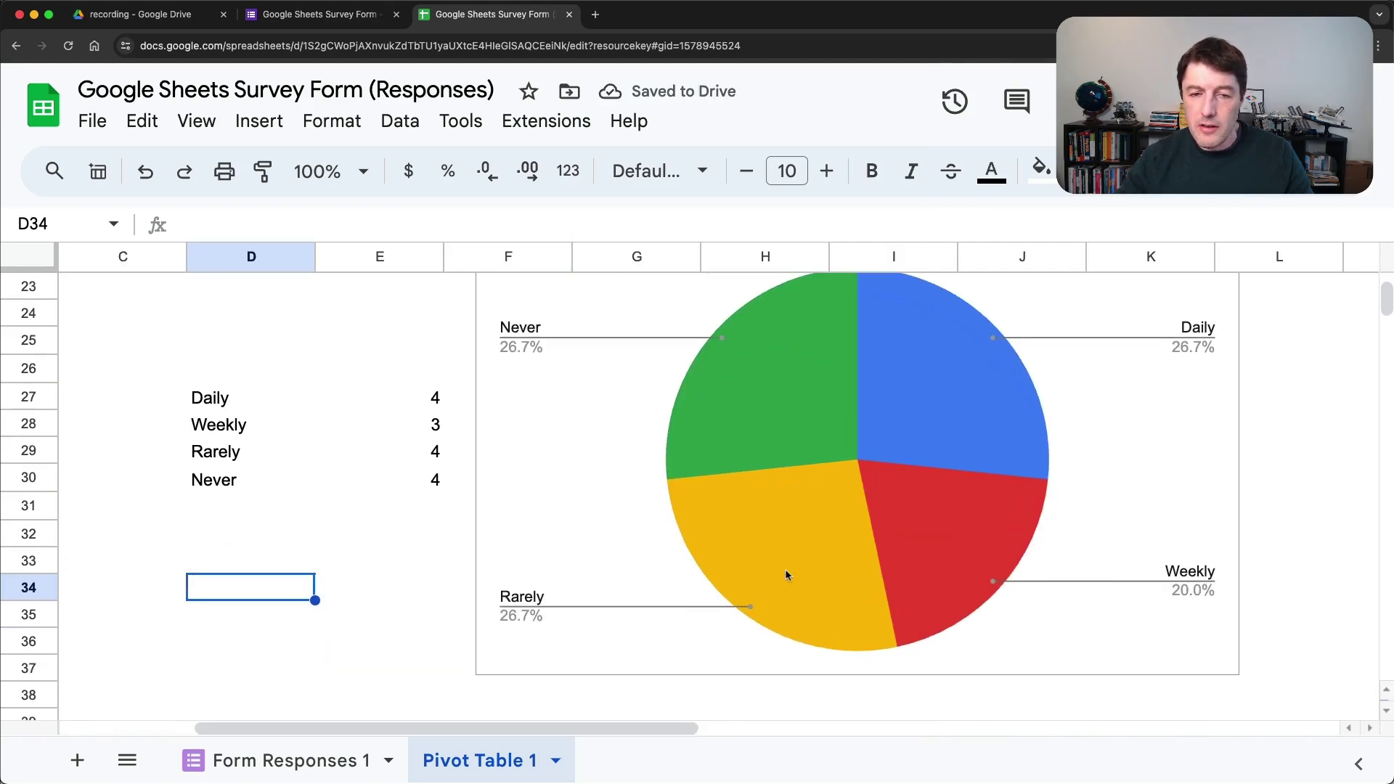
scroll(786, 573, "up", 5)
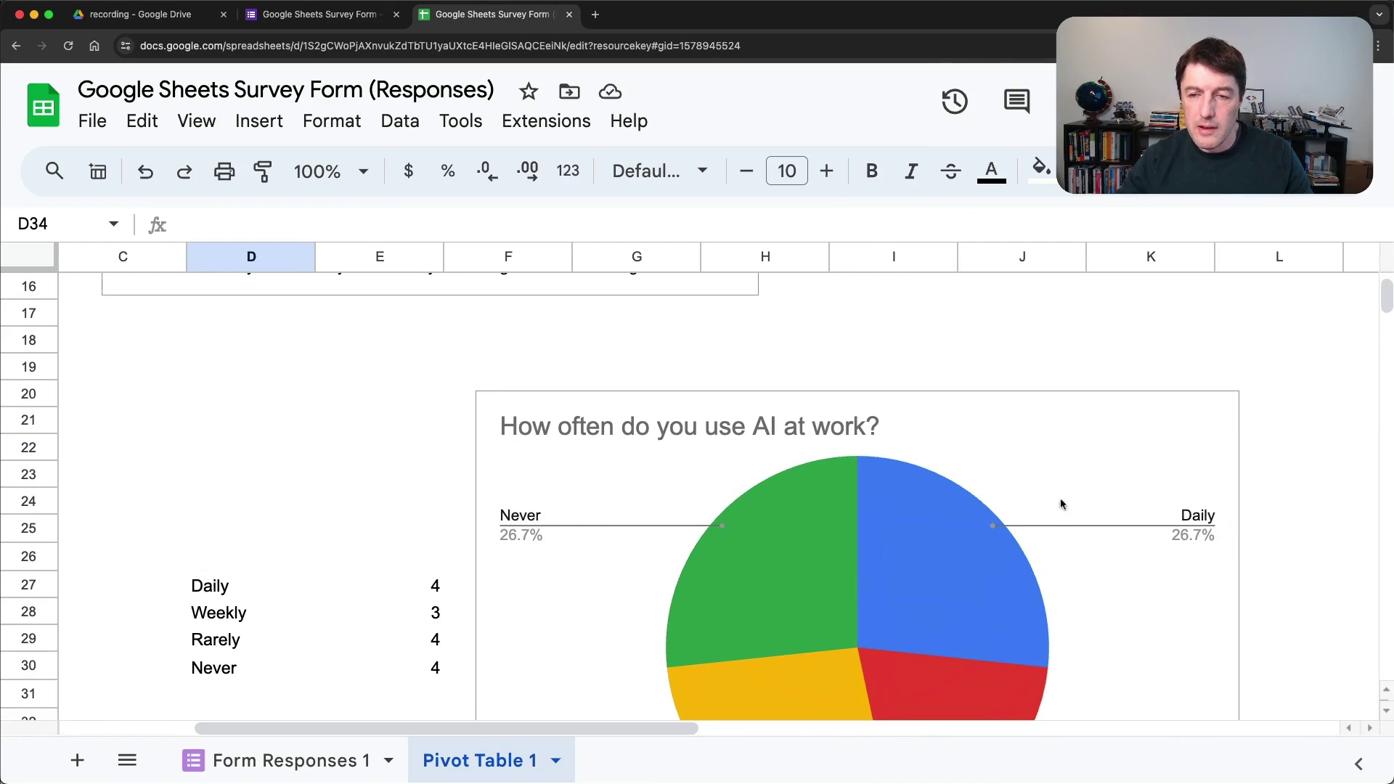
scroll(1089, 522, "down", 3)
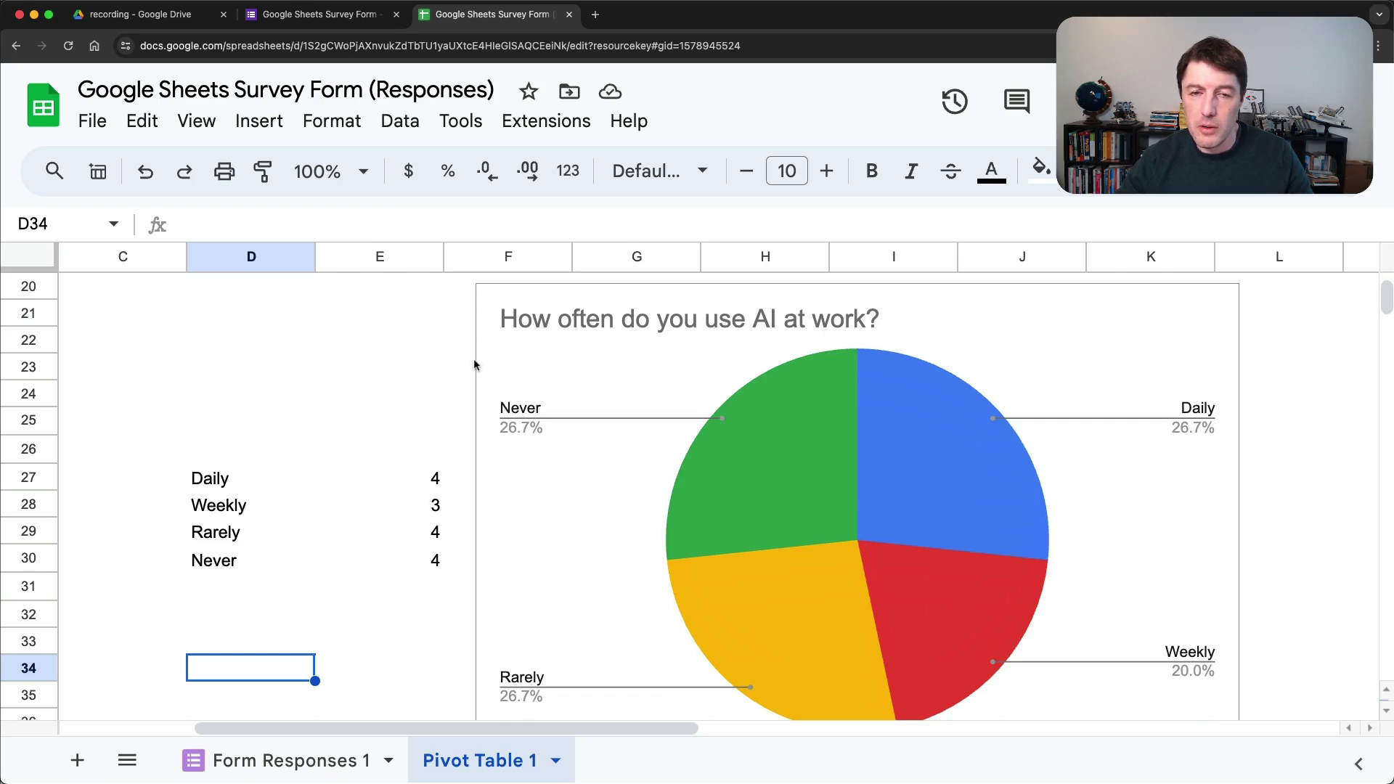
scroll(475, 364, "up", 5)
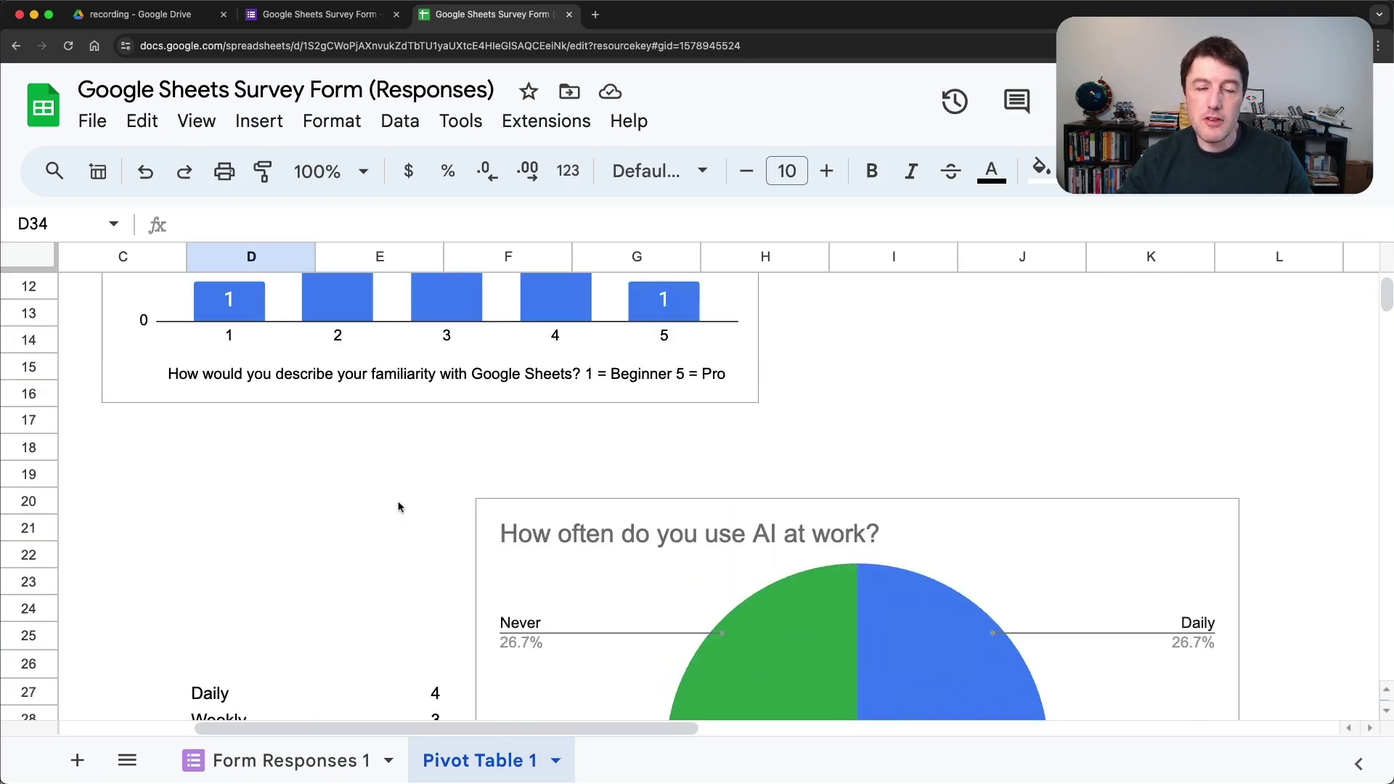
scroll(398, 507, "up", 6)
scroll(443, 506, "left", 2)
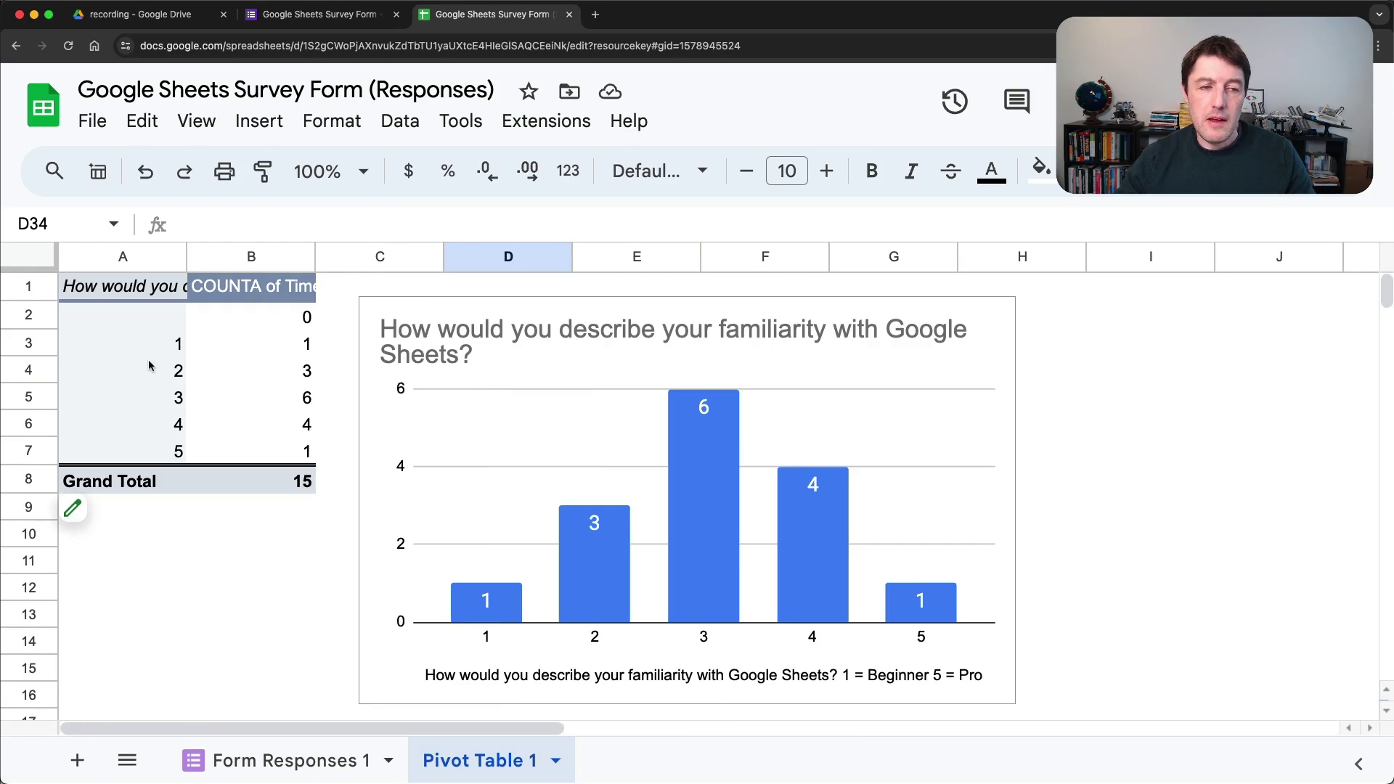
Step: Switch to the survey form, open its respondent view in a new tab, and return to the responses spreadsheet
left_click(337, 16)
left_click(971, 103)
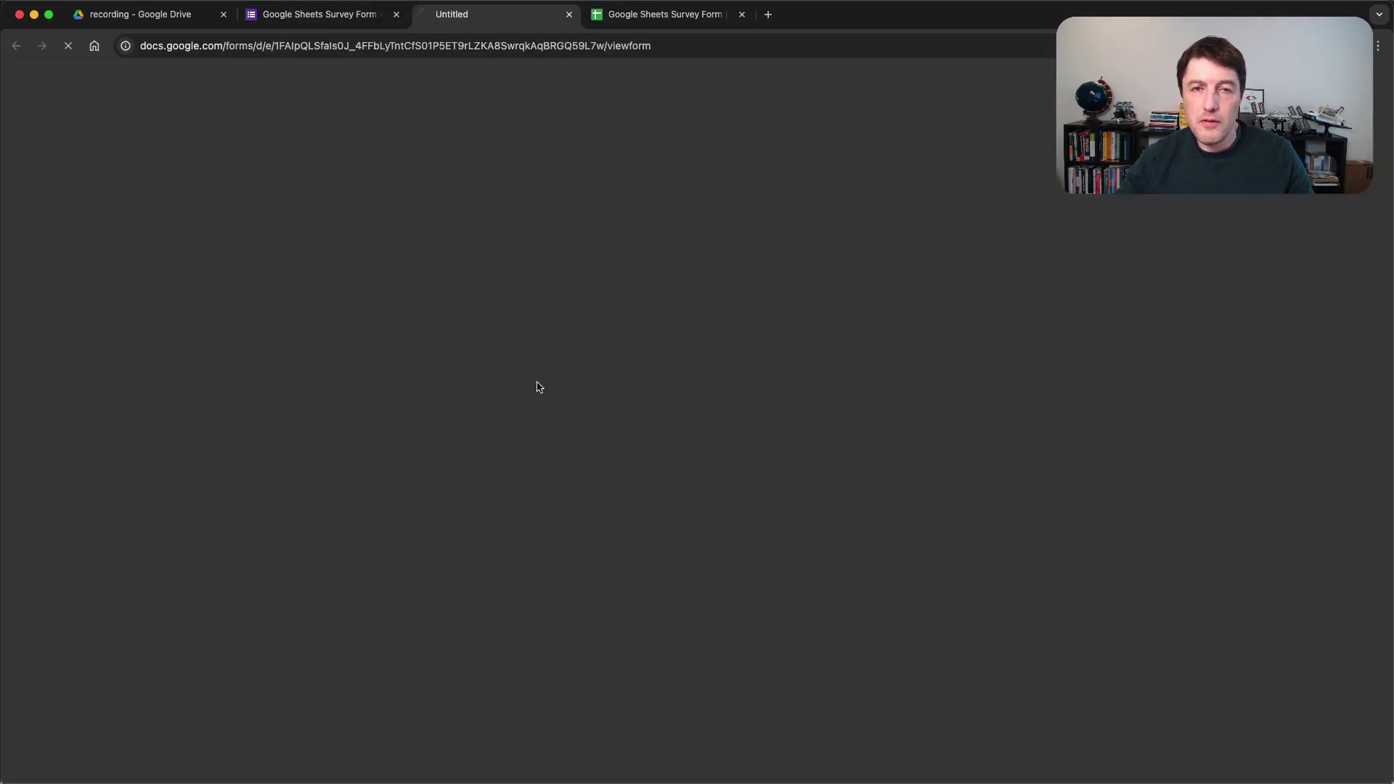
left_click(697, 15)
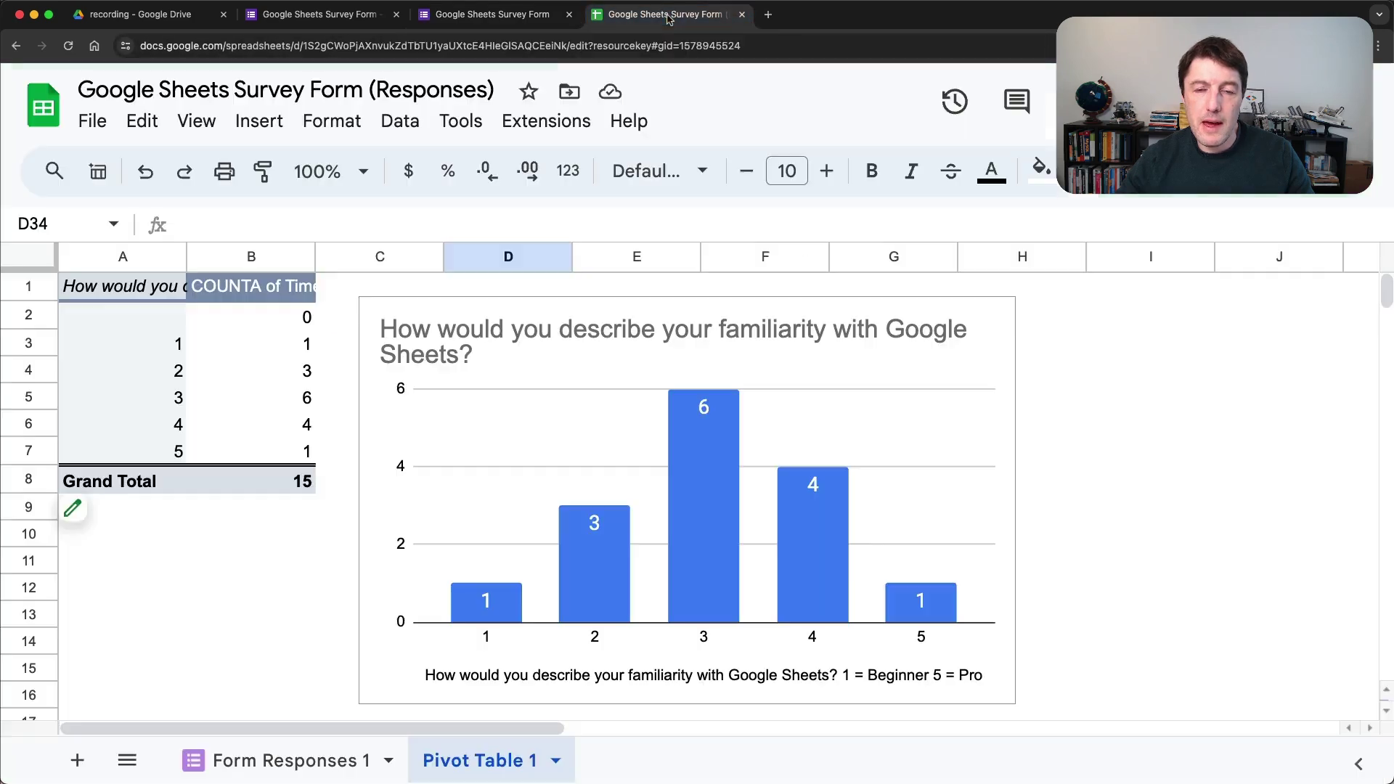
Step: Review the familiarity chart and the AI usage pie chart once more on the pivot table sheet
scroll(863, 459, "down", 1)
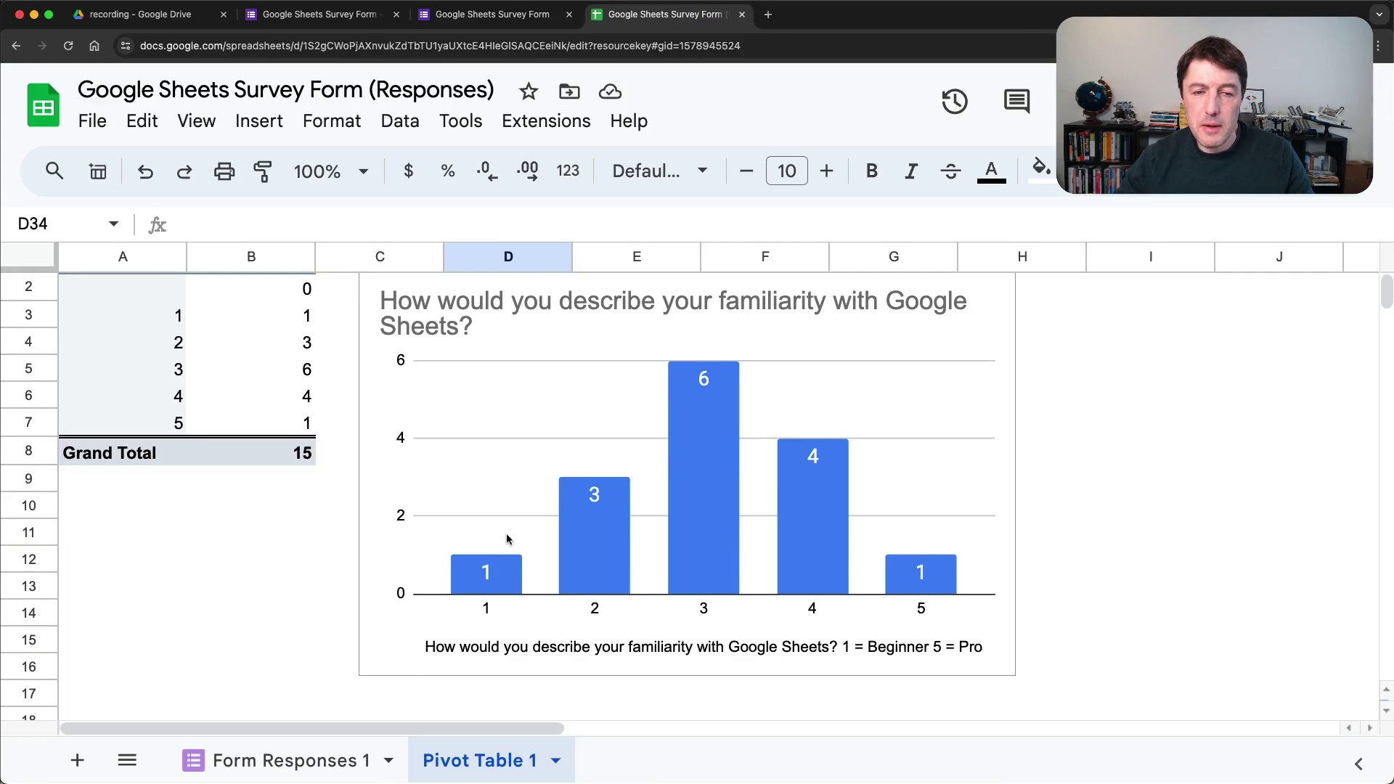
scroll(469, 541, "down", 8)
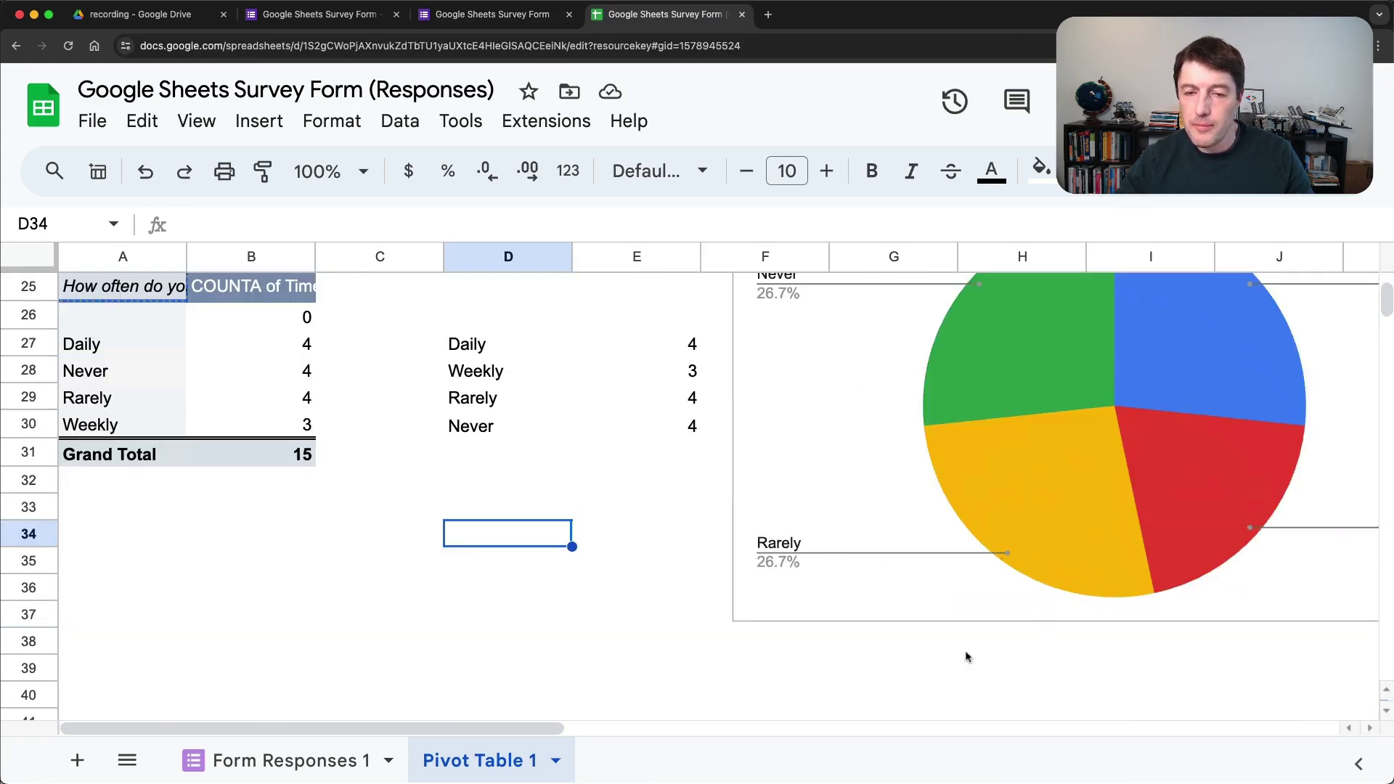
scroll(817, 513, "right", 3)
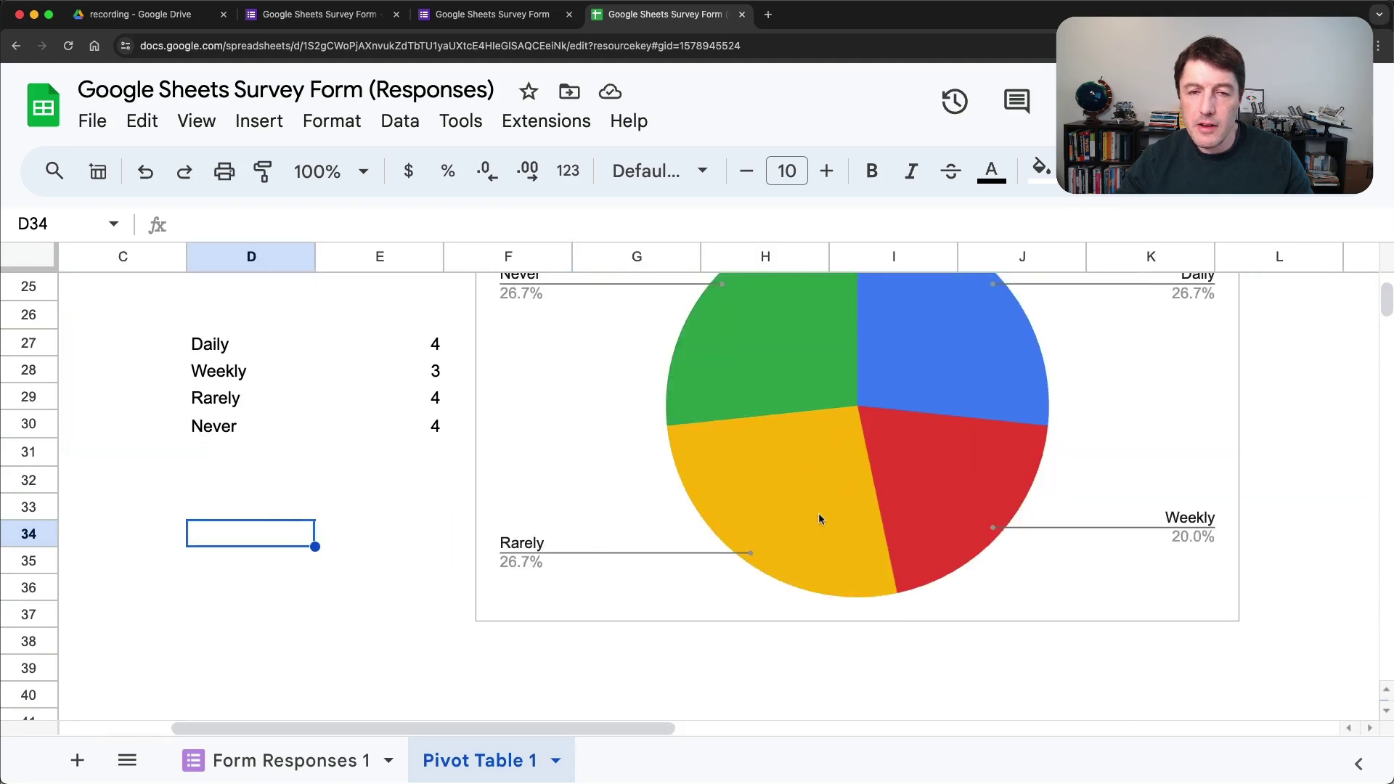
scroll(817, 512, "up", 2)
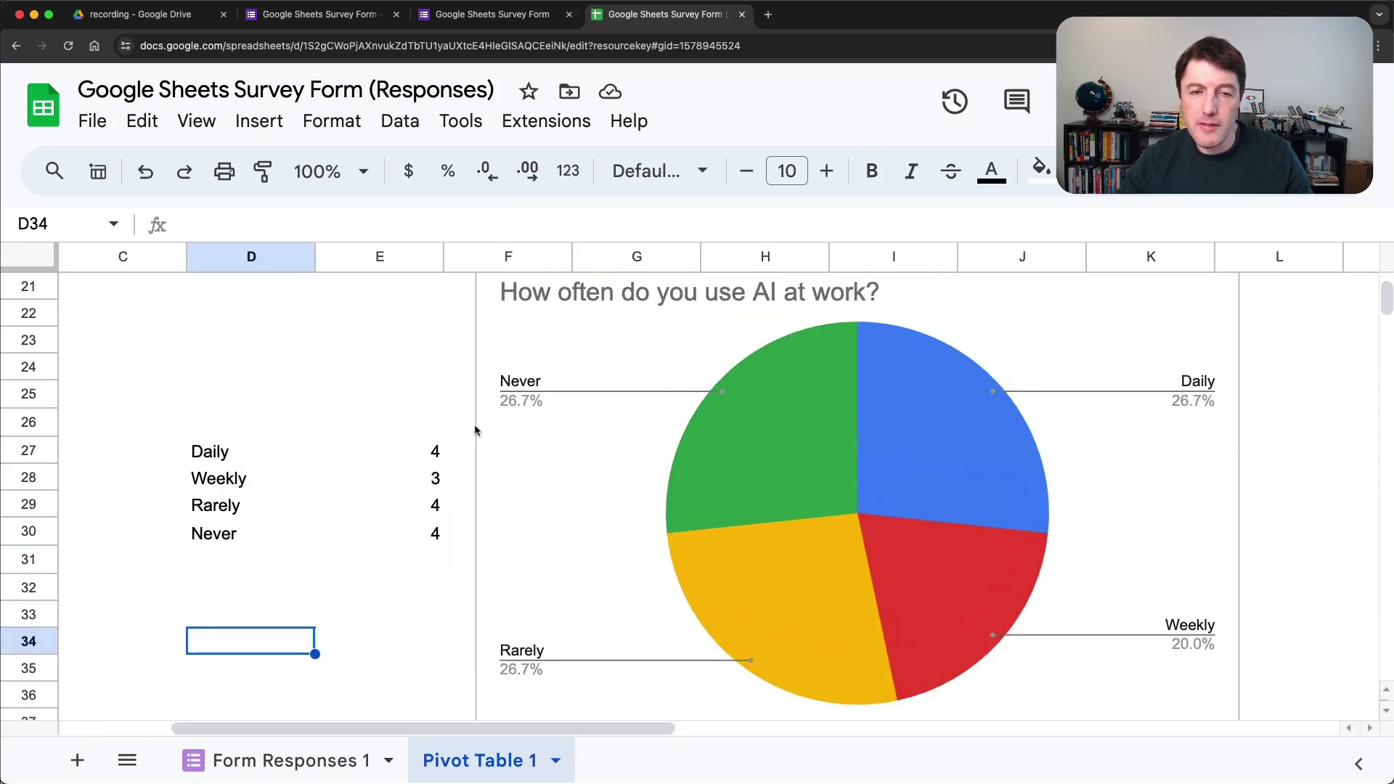
Step: Submit another response in the survey's respondent view, rating Google Sheets familiarity 1 and choosing Never for AI use at work
scroll(475, 430, "up", 8)
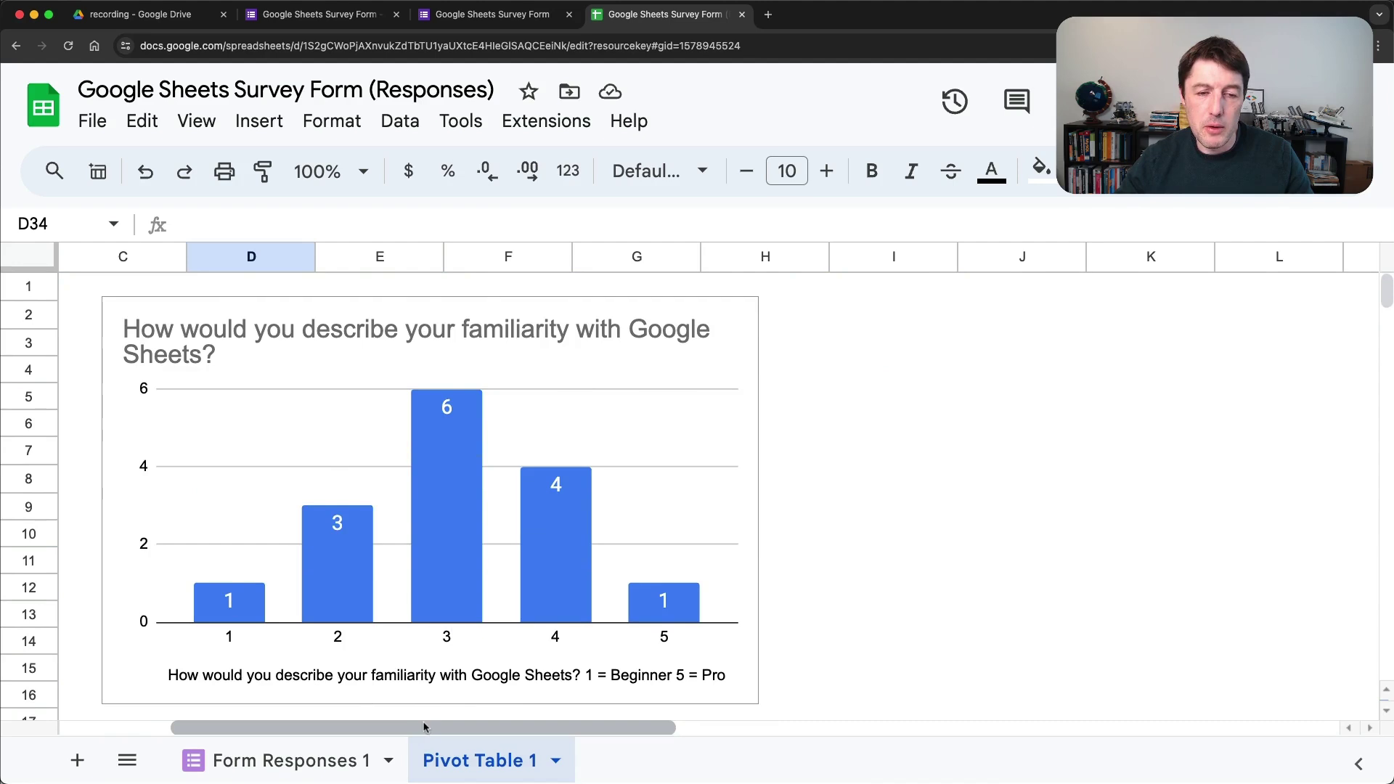
left_click_drag(425, 726, 211, 709)
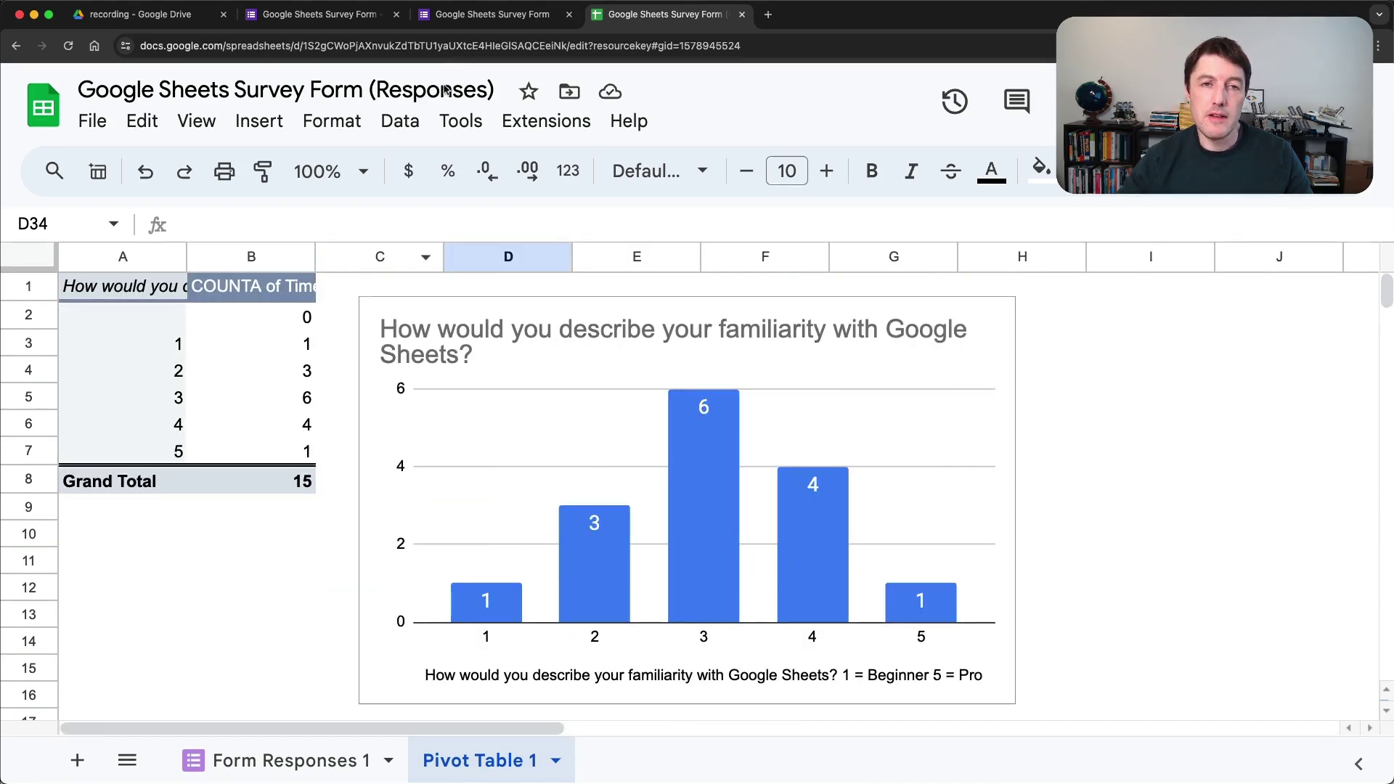
left_click(485, 14)
scroll(726, 363, "down", 6)
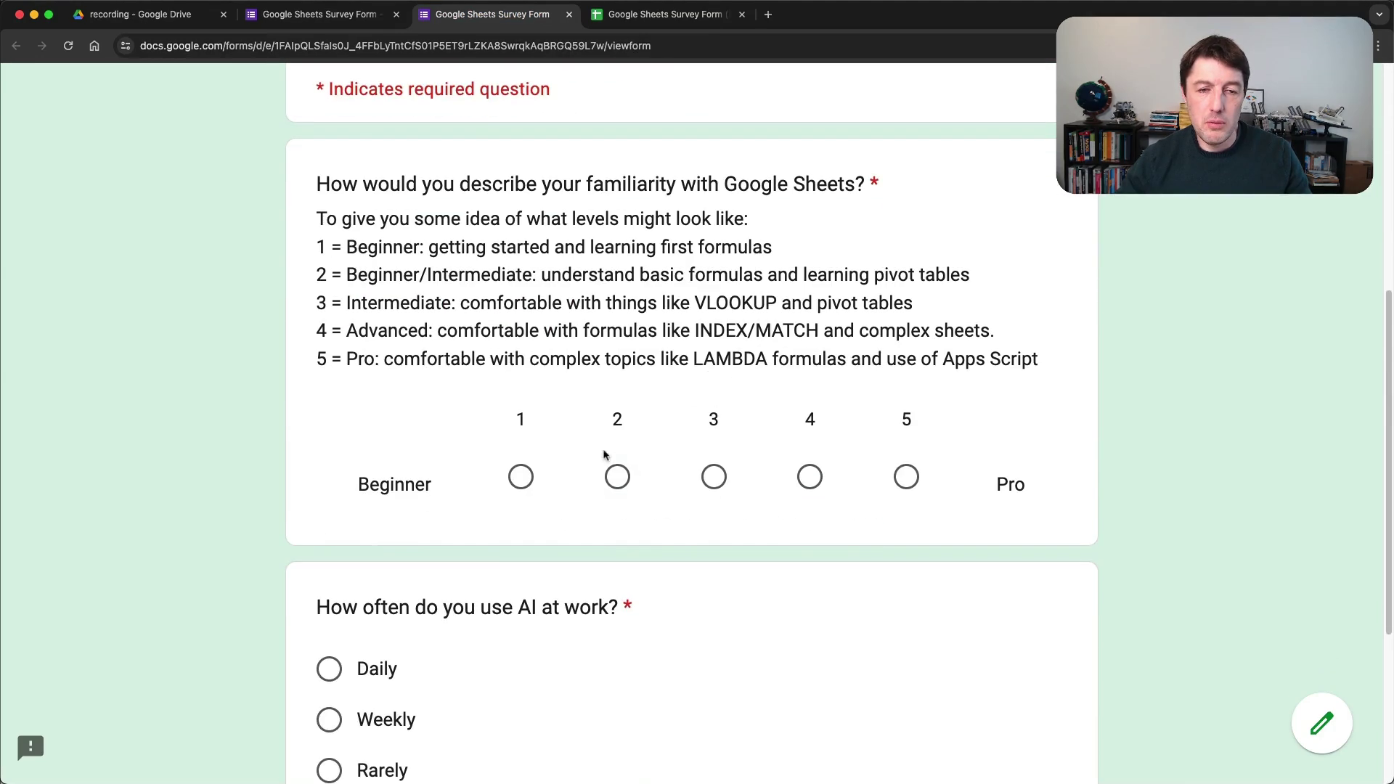
left_click(524, 478)
scroll(450, 508, "down", 4)
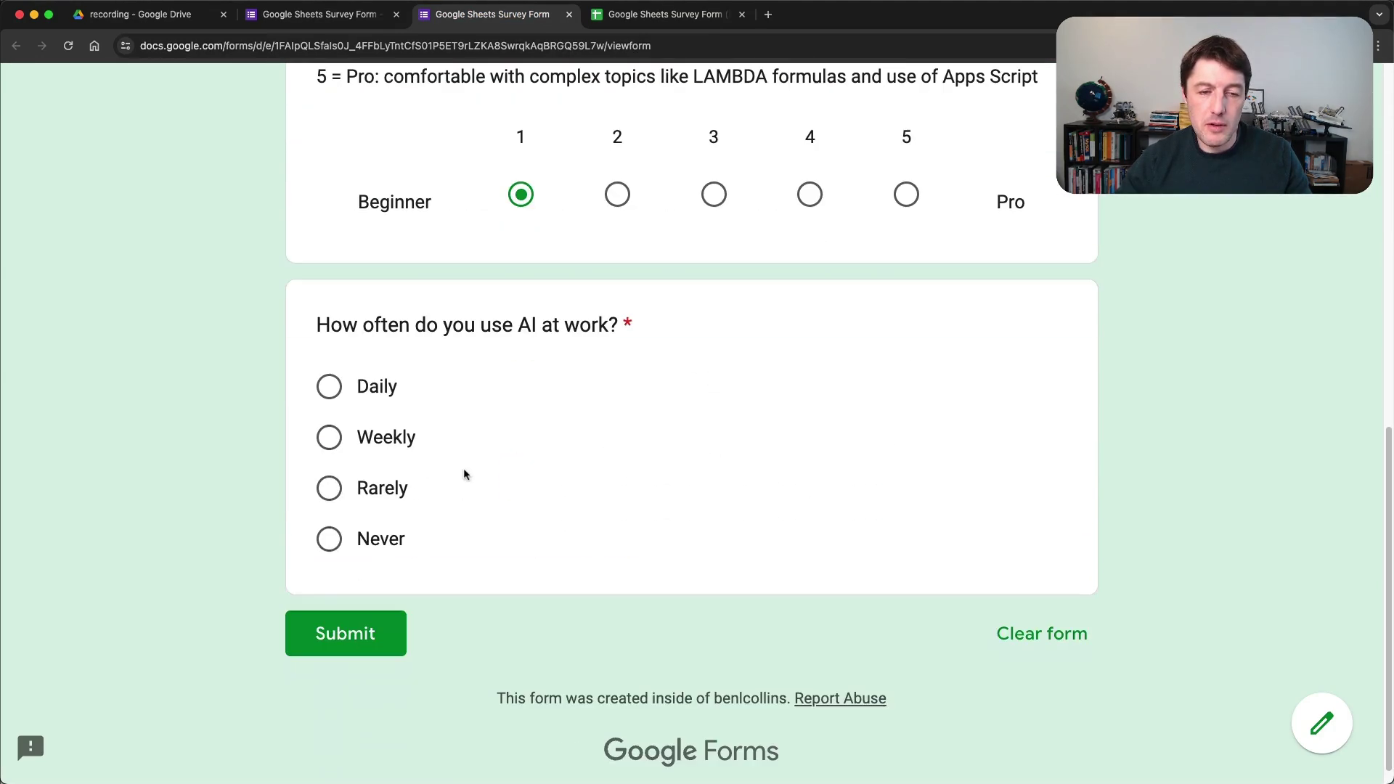
left_click(326, 538)
left_click(365, 629)
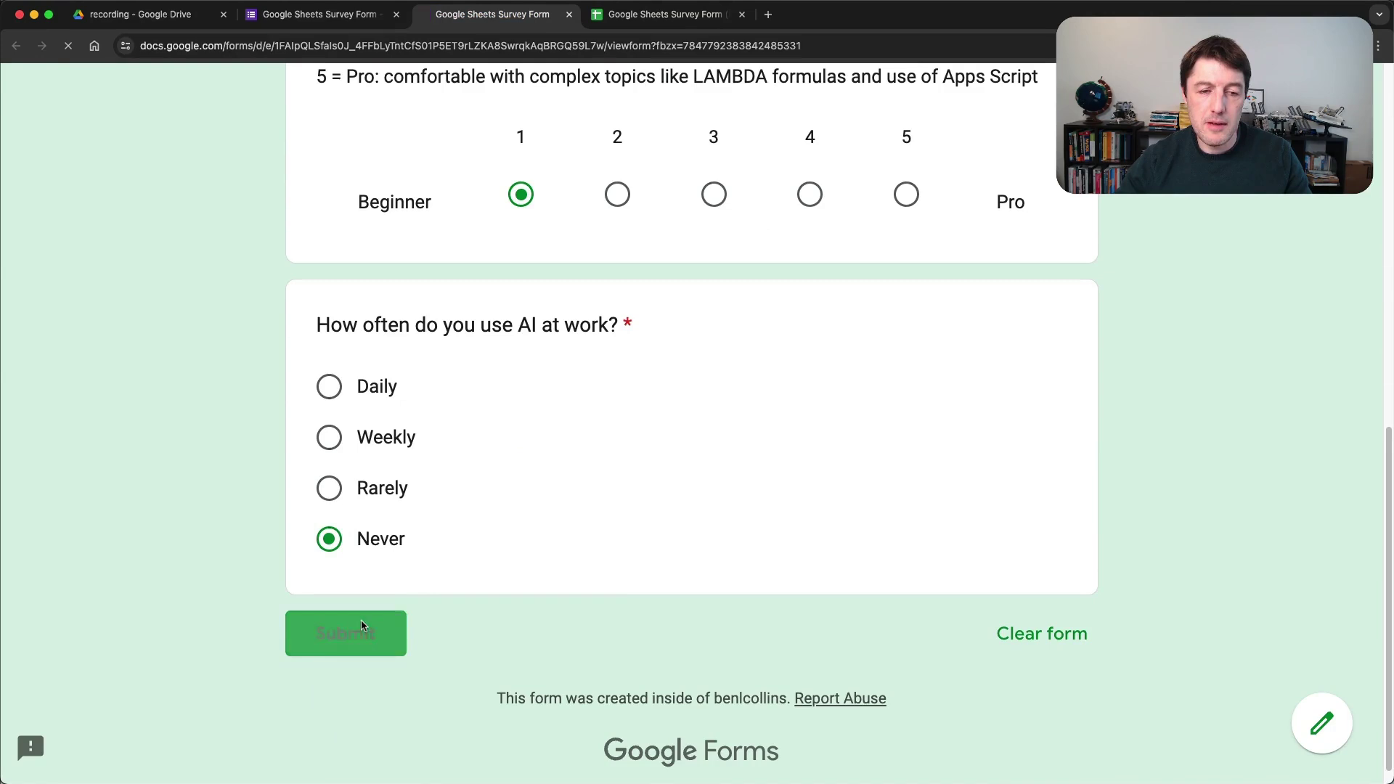
Step: Return to the responses spreadsheet and check both pivot tables and their charts for the newly submitted response
left_click(672, 14)
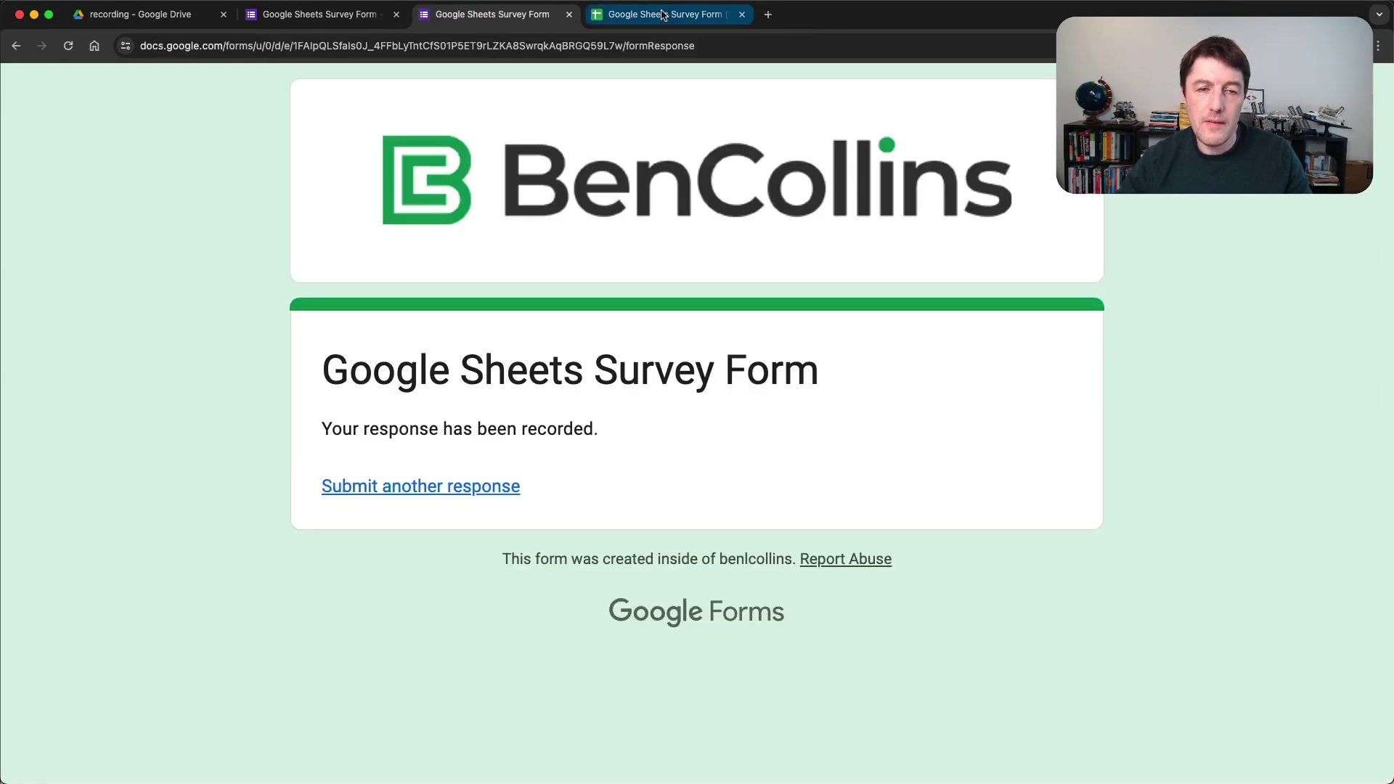
scroll(261, 544, "down", 3)
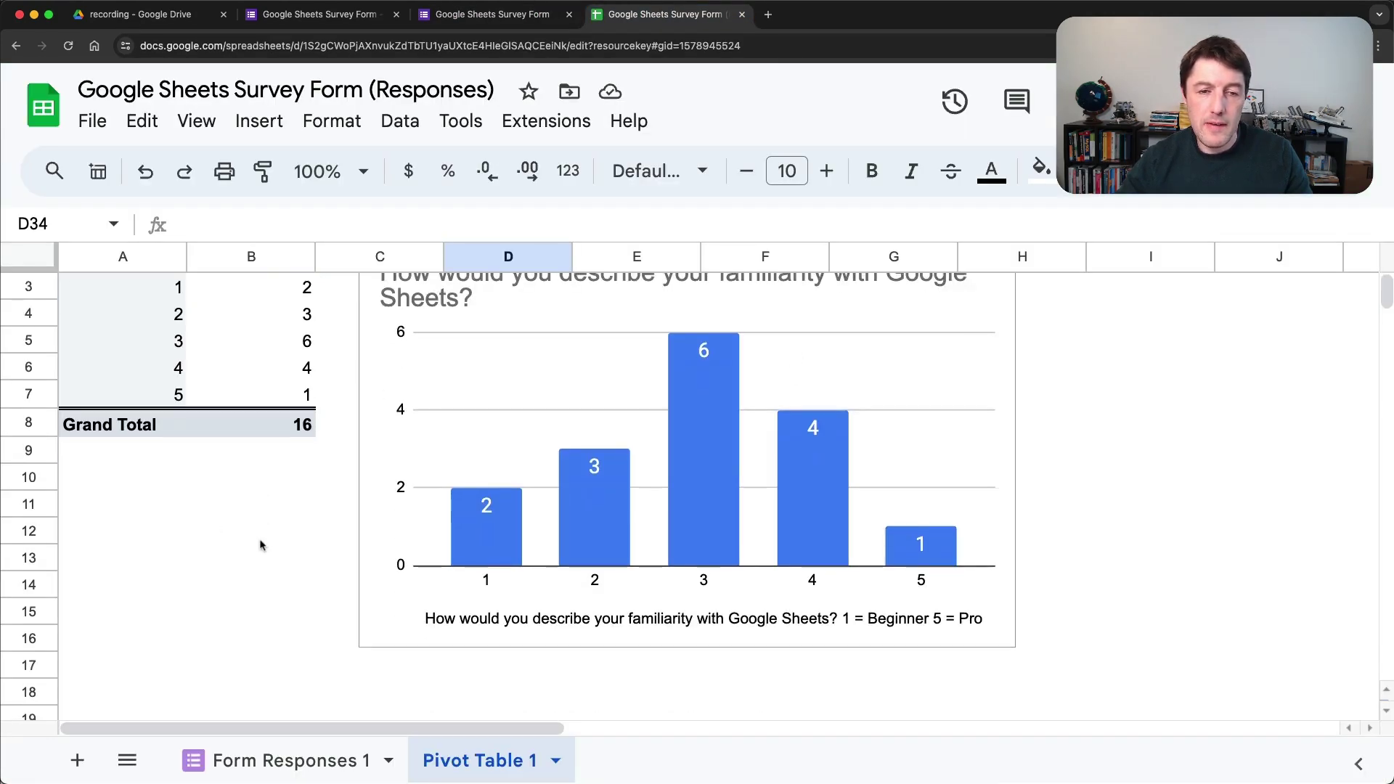
left_click(231, 483)
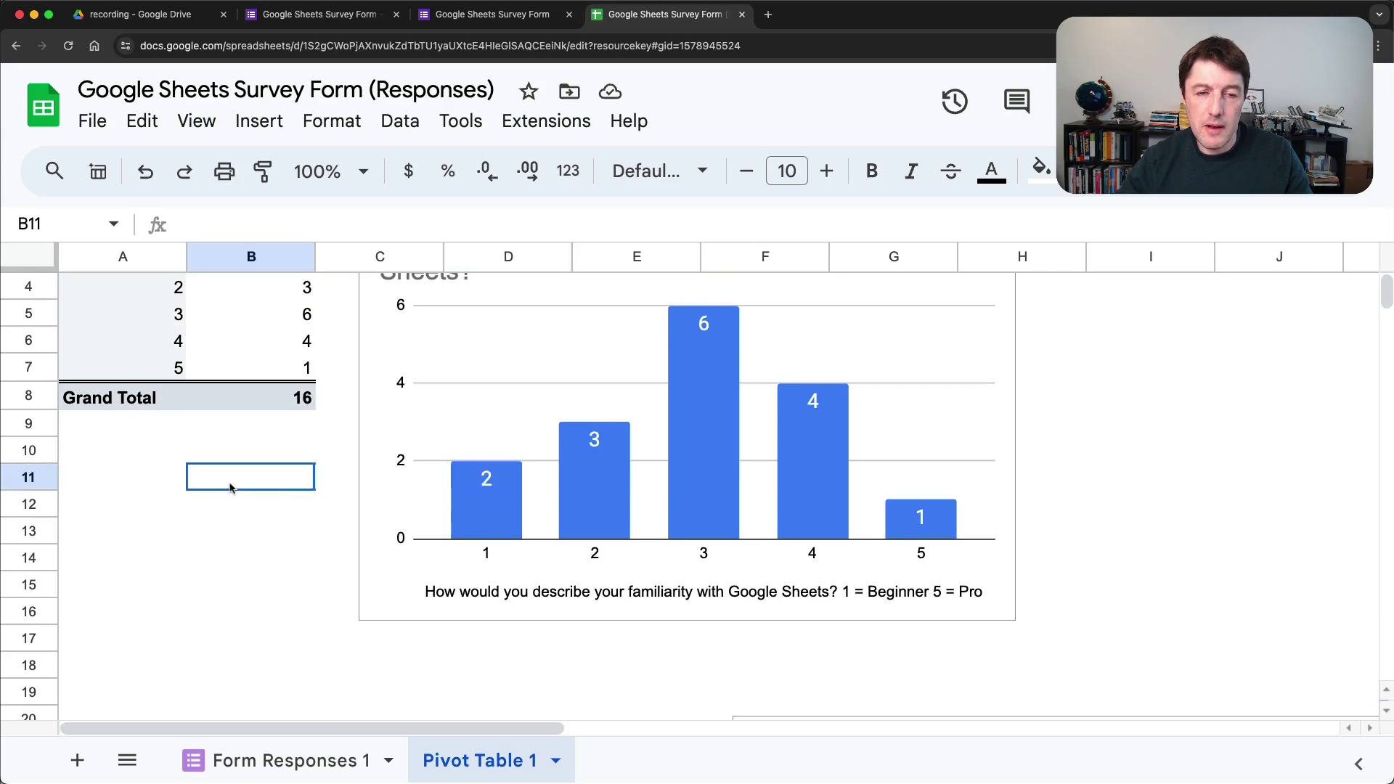
scroll(326, 552, "down", 7)
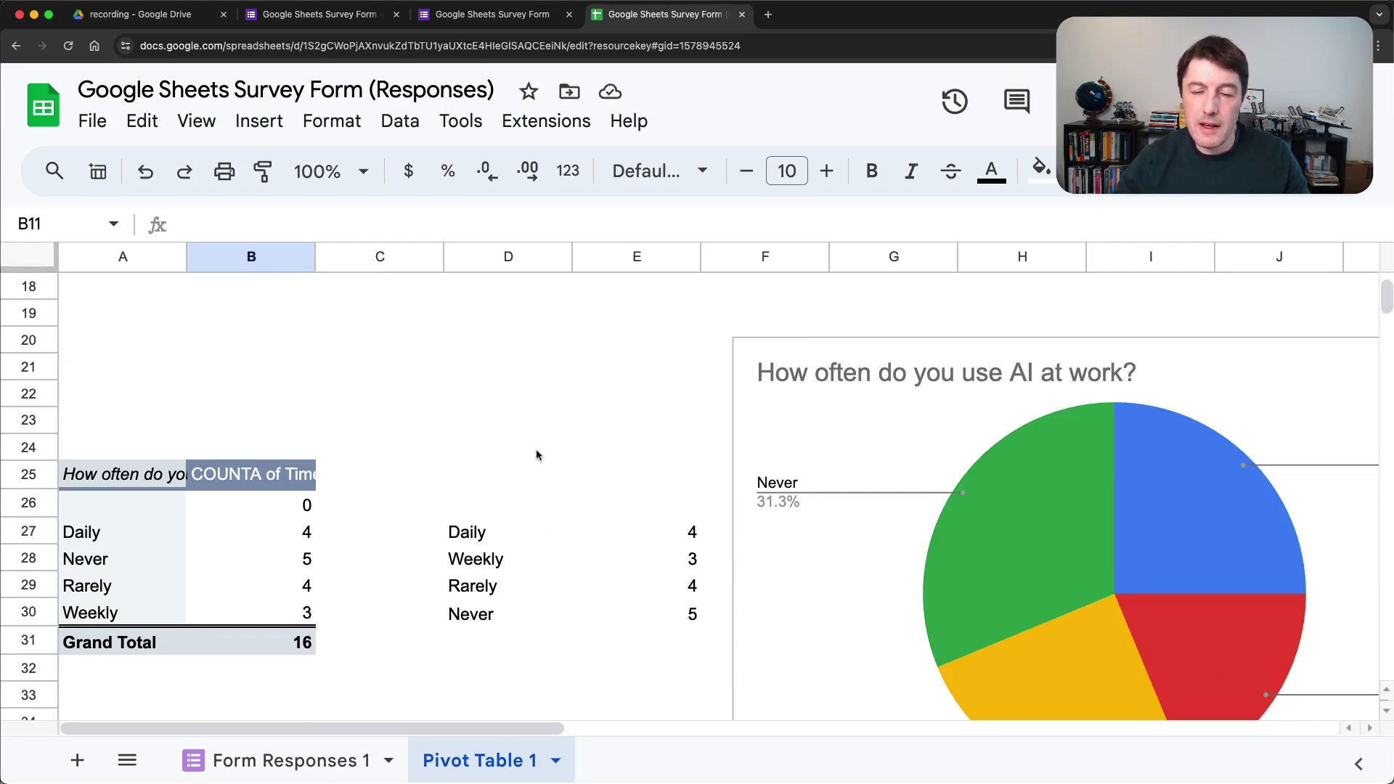
scroll(529, 430, "down", 2)
scroll(529, 430, "up", 10)
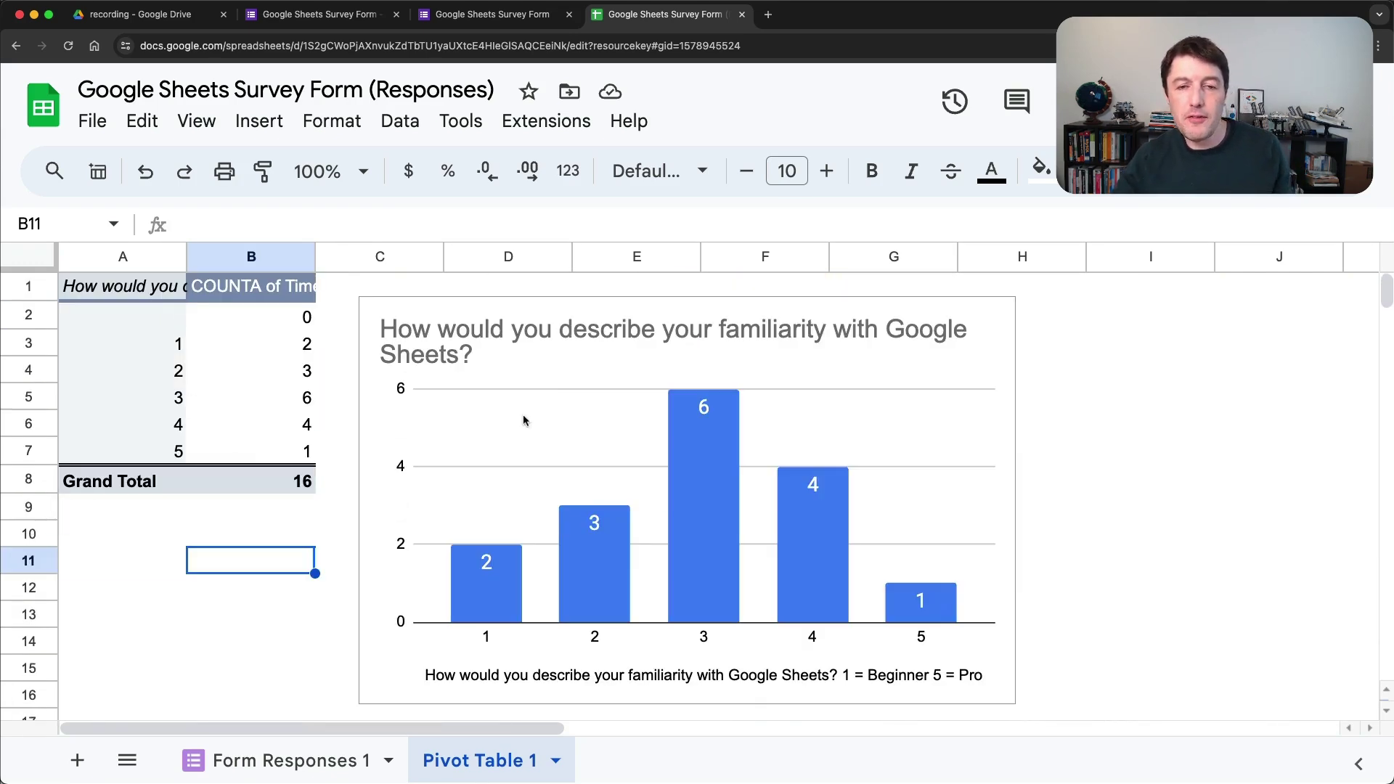
Step: Open the familiarity pivot table for editing and set its data range to 'Form Responses 1'!A1:C, without an end row
mouse_move(85, 516)
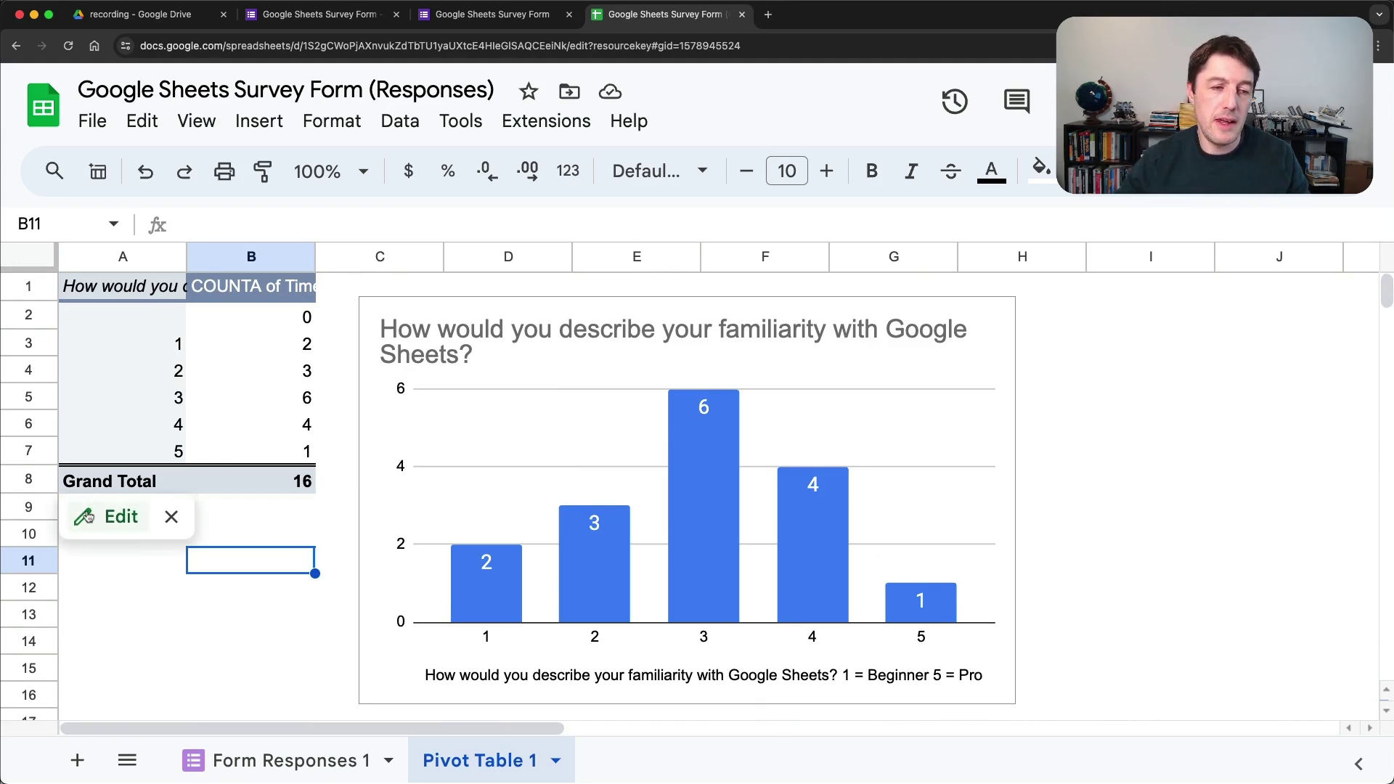
left_click(97, 516)
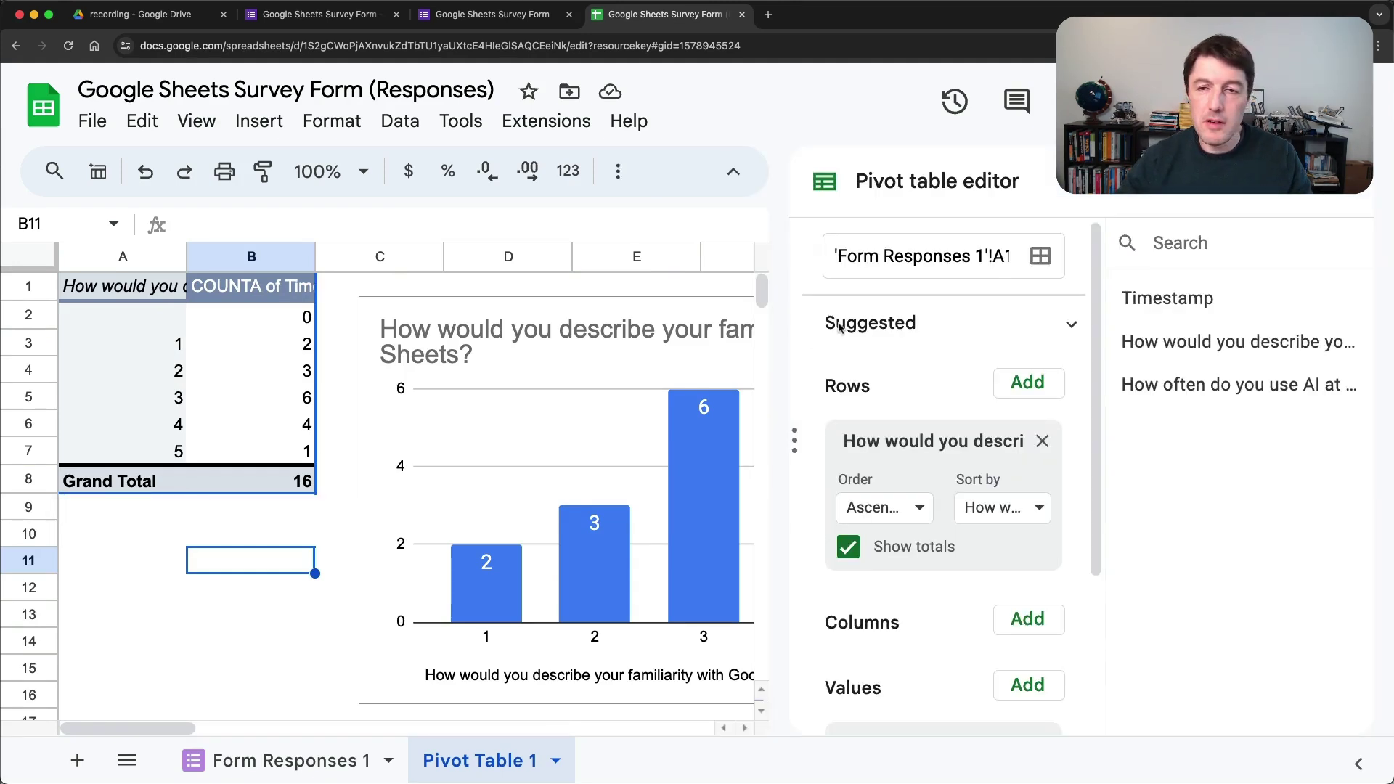
left_click(1020, 254)
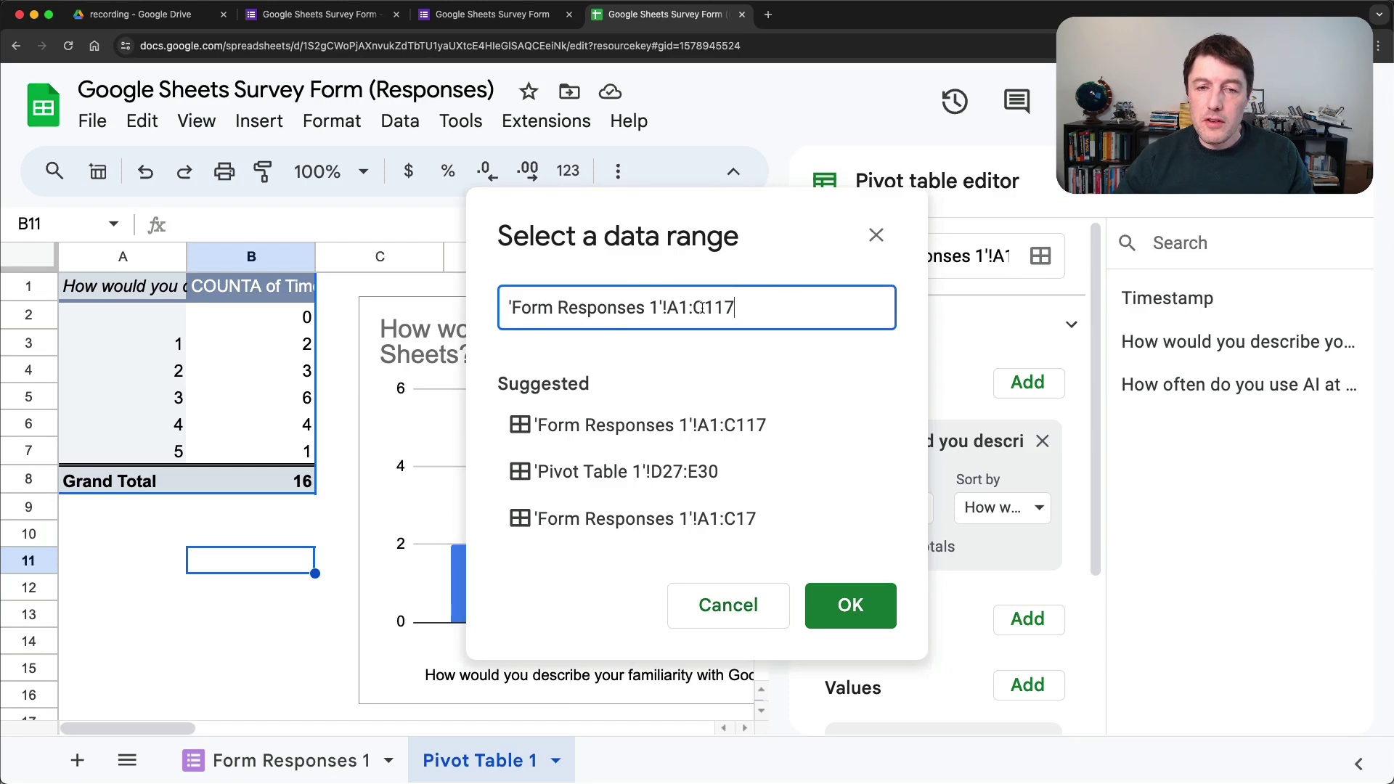
left_click_drag(701, 306, 802, 307)
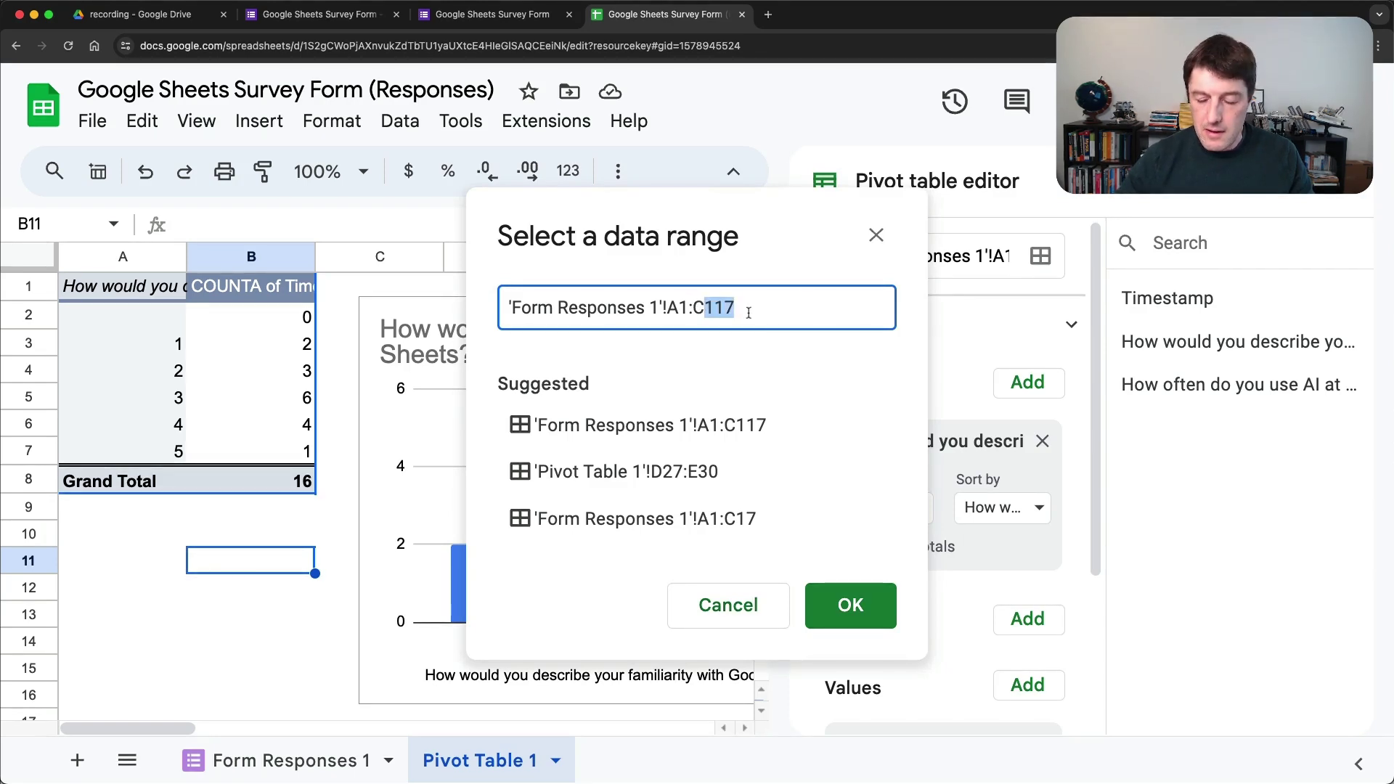
key("BackSpace")
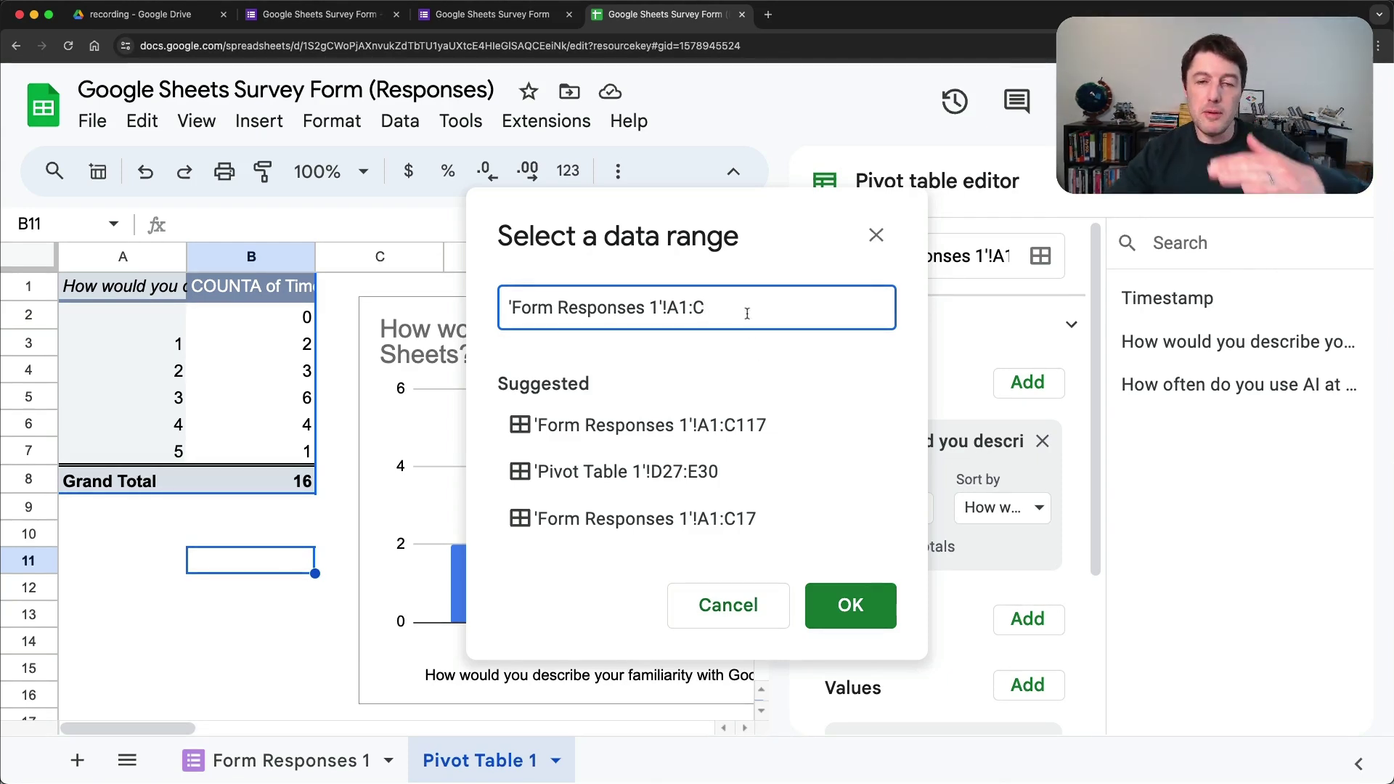
left_click(850, 604)
Step: Add 1000 more rows at the bottom of the Form Responses 1 sheet
left_click(243, 748)
scroll(185, 514, "down", 20)
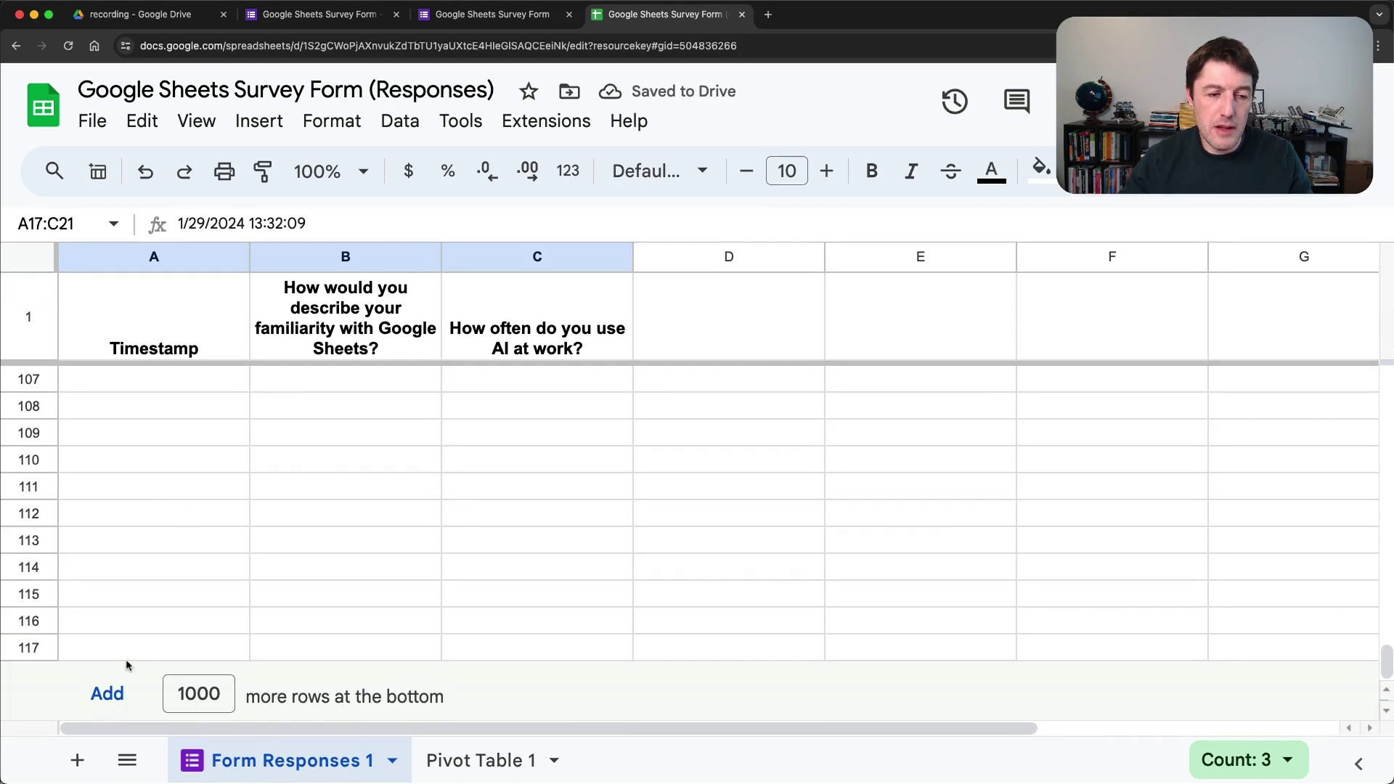
scroll(167, 490, "up", 15)
scroll(164, 477, "up", 11)
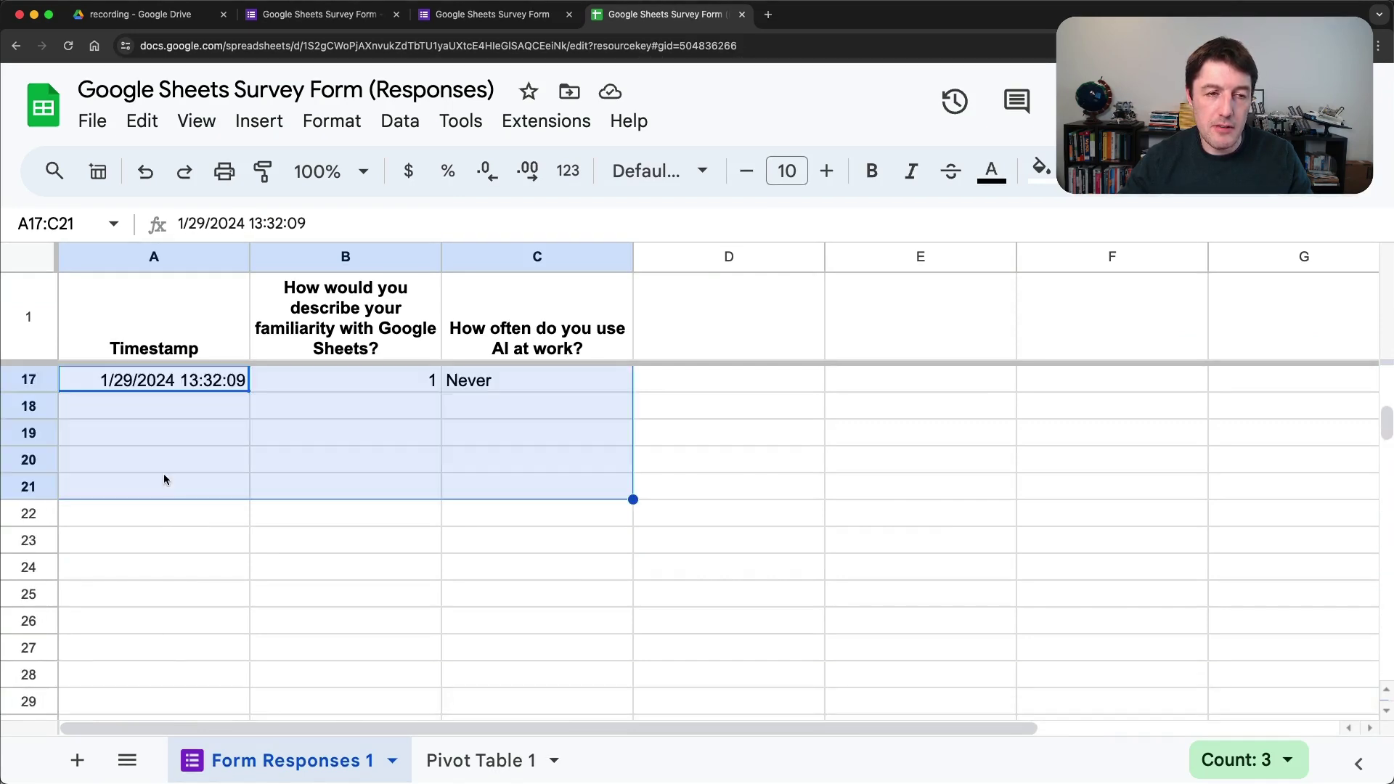
left_click(167, 410)
left_click(211, 646, "shift")
scroll(215, 554, "down", 6)
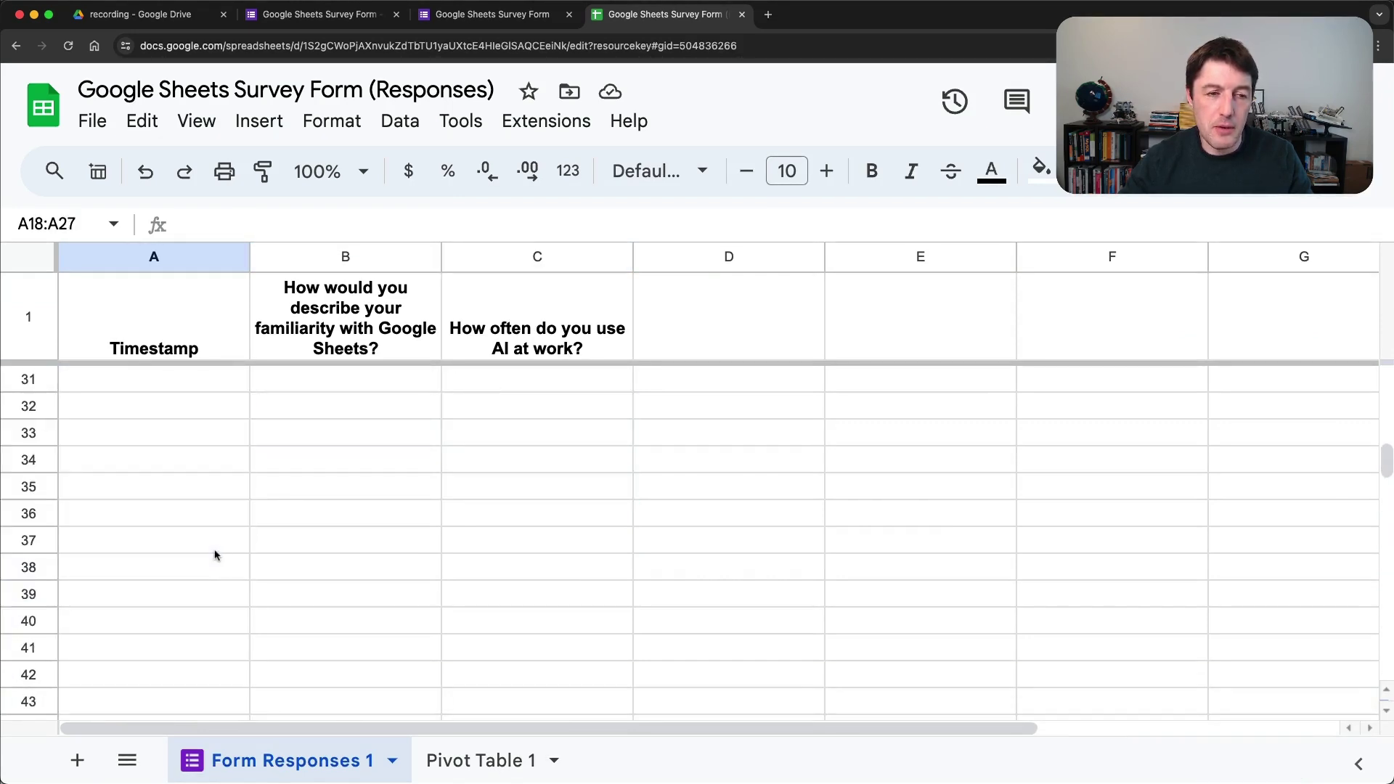
scroll(198, 450, "down", 20)
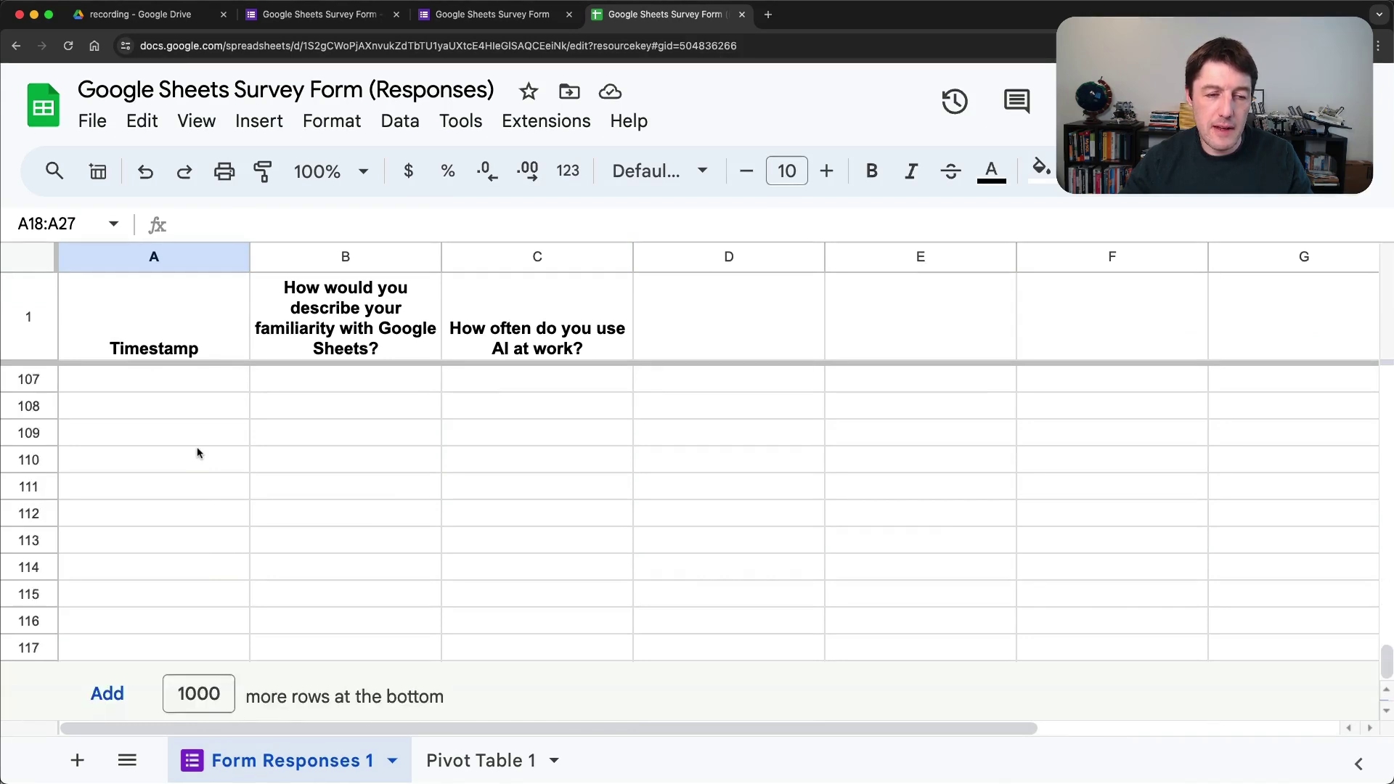
left_click(109, 694)
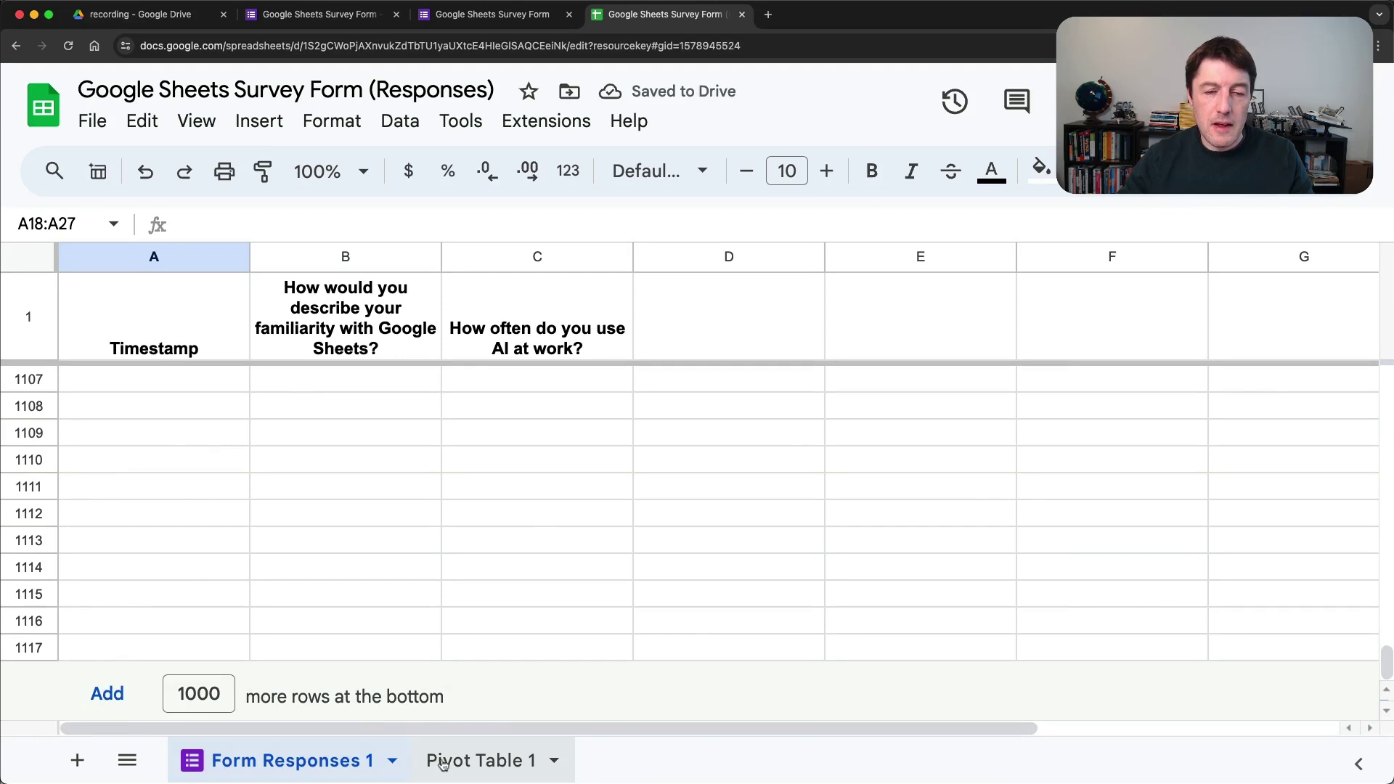
Step: On the Pivot Table 1 sheet, set the familiarity pivot table's data range to 'Form Responses 1'!A1:C
left_click(479, 760)
left_click(1040, 256)
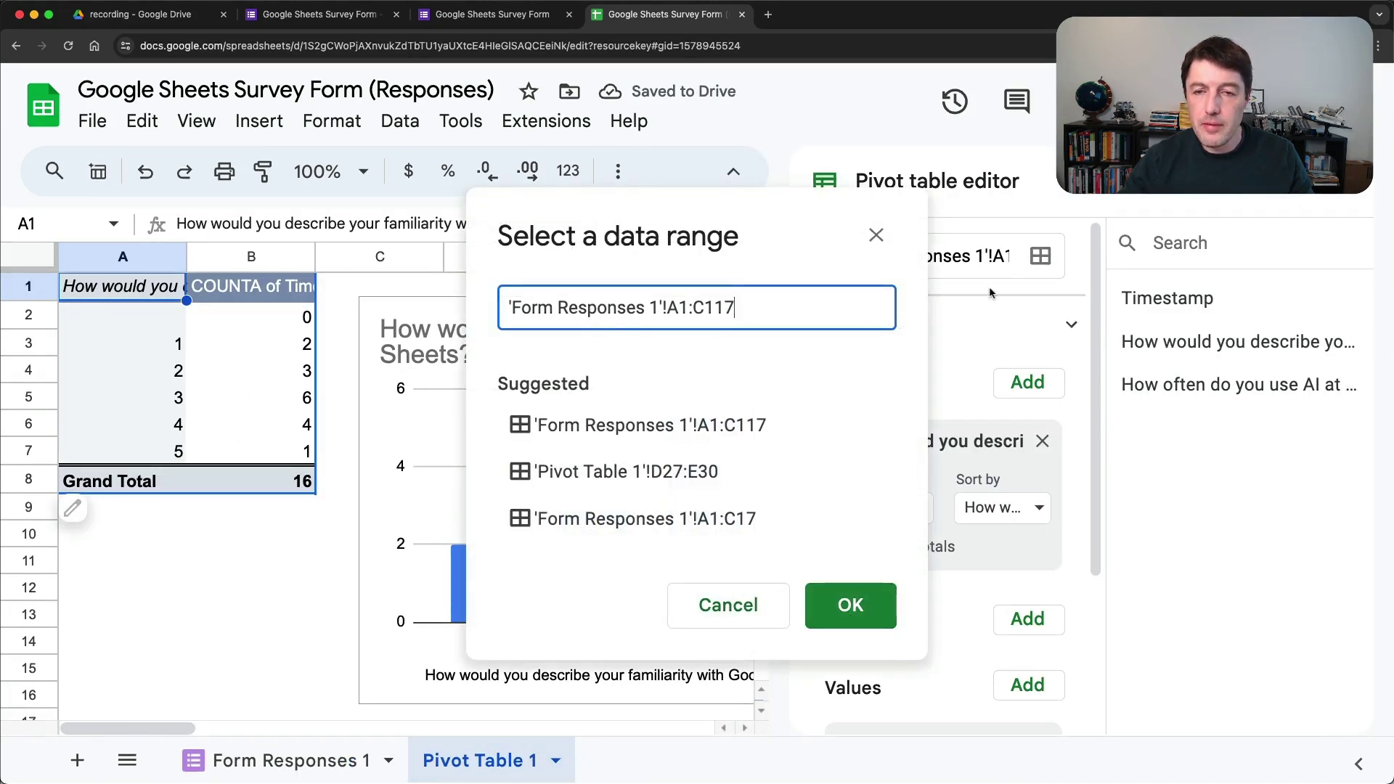
key("BackSpace")
key("BackSpace")
key("BackSpace")
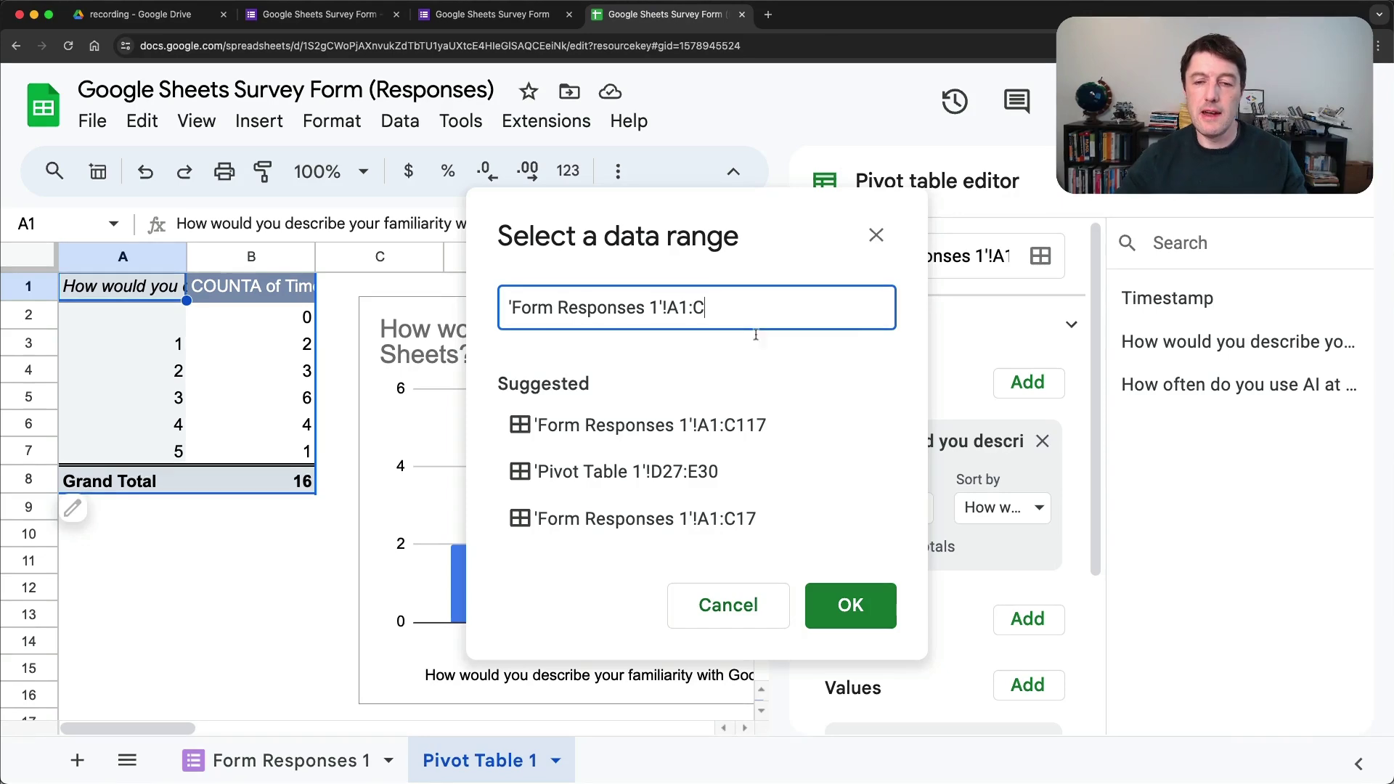
left_click(848, 605)
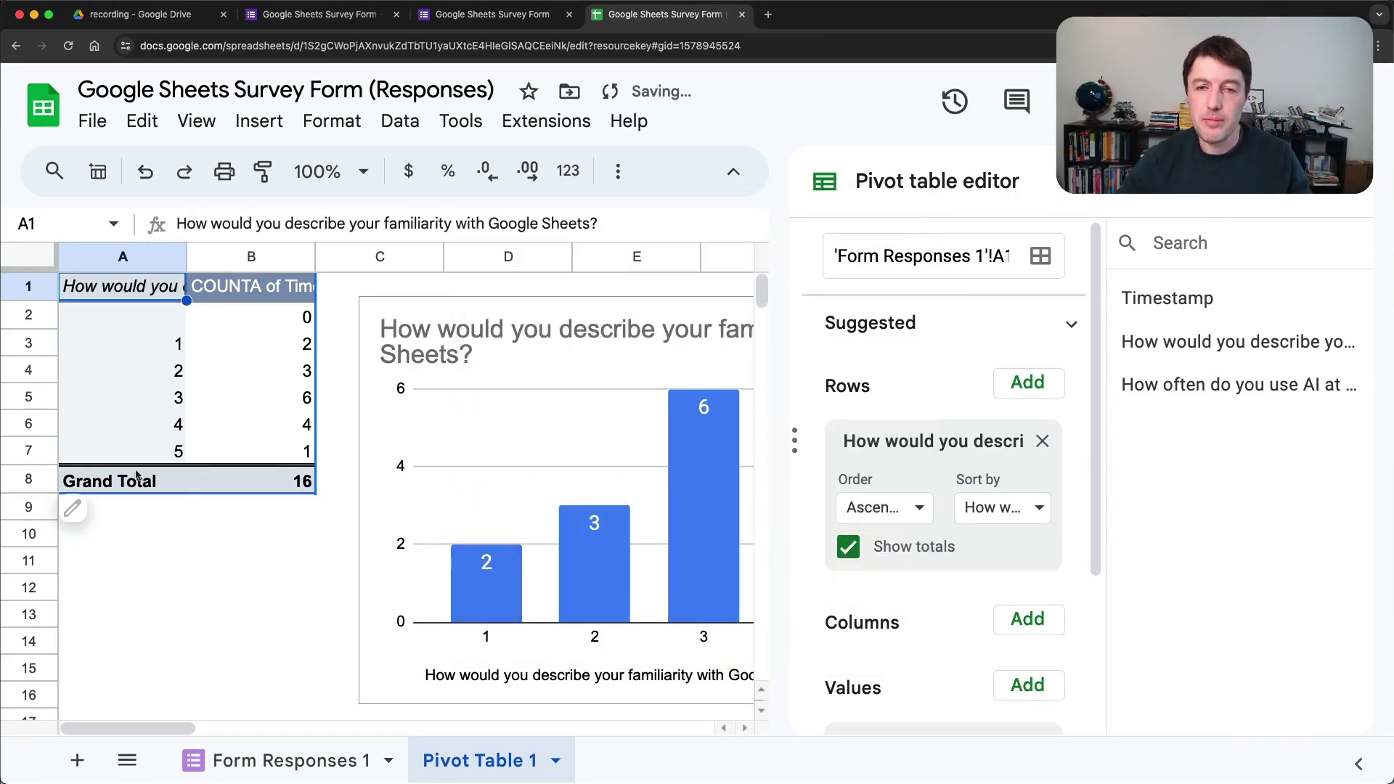
Step: Check the end row of the pivot table's data range against the last row of the Form Responses 1 sheet
left_click(1041, 255)
left_click_drag(703, 283, 785, 308)
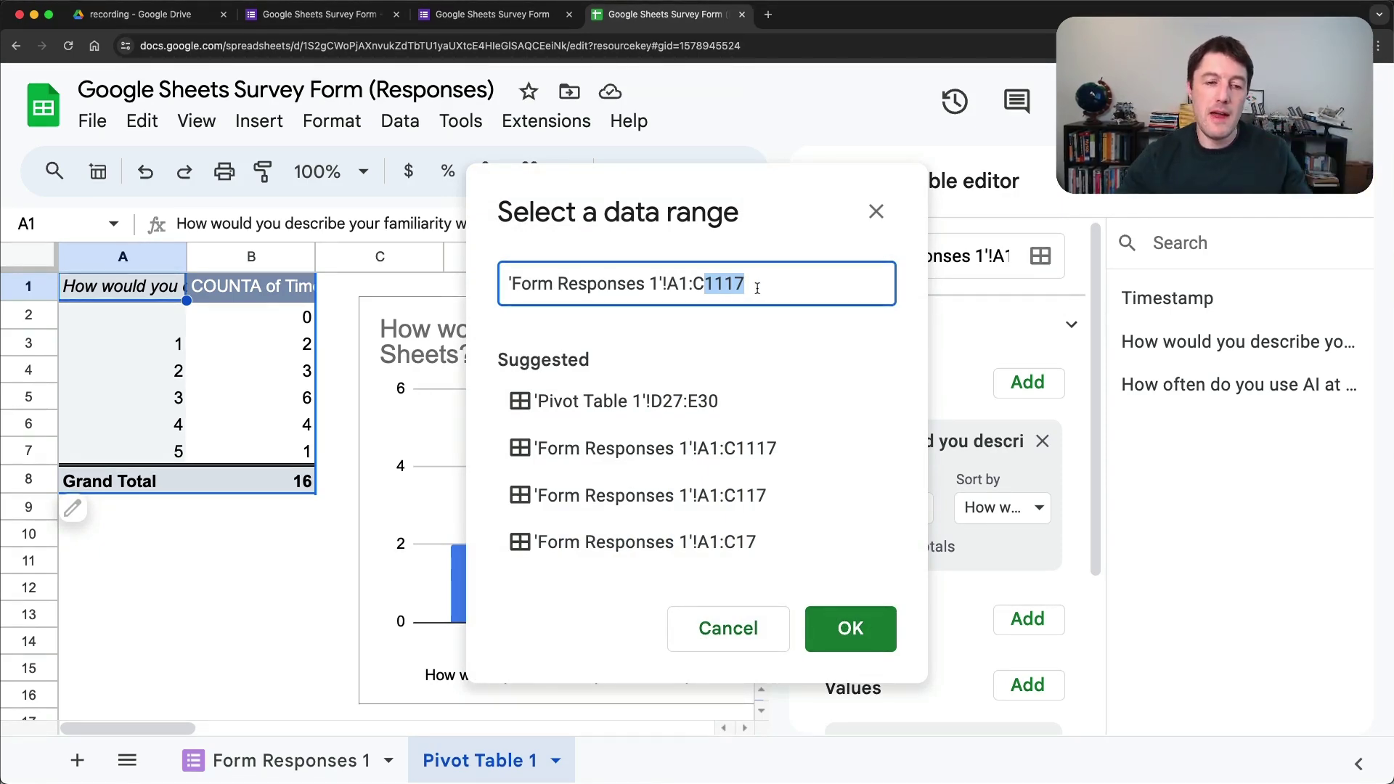
left_click(839, 624)
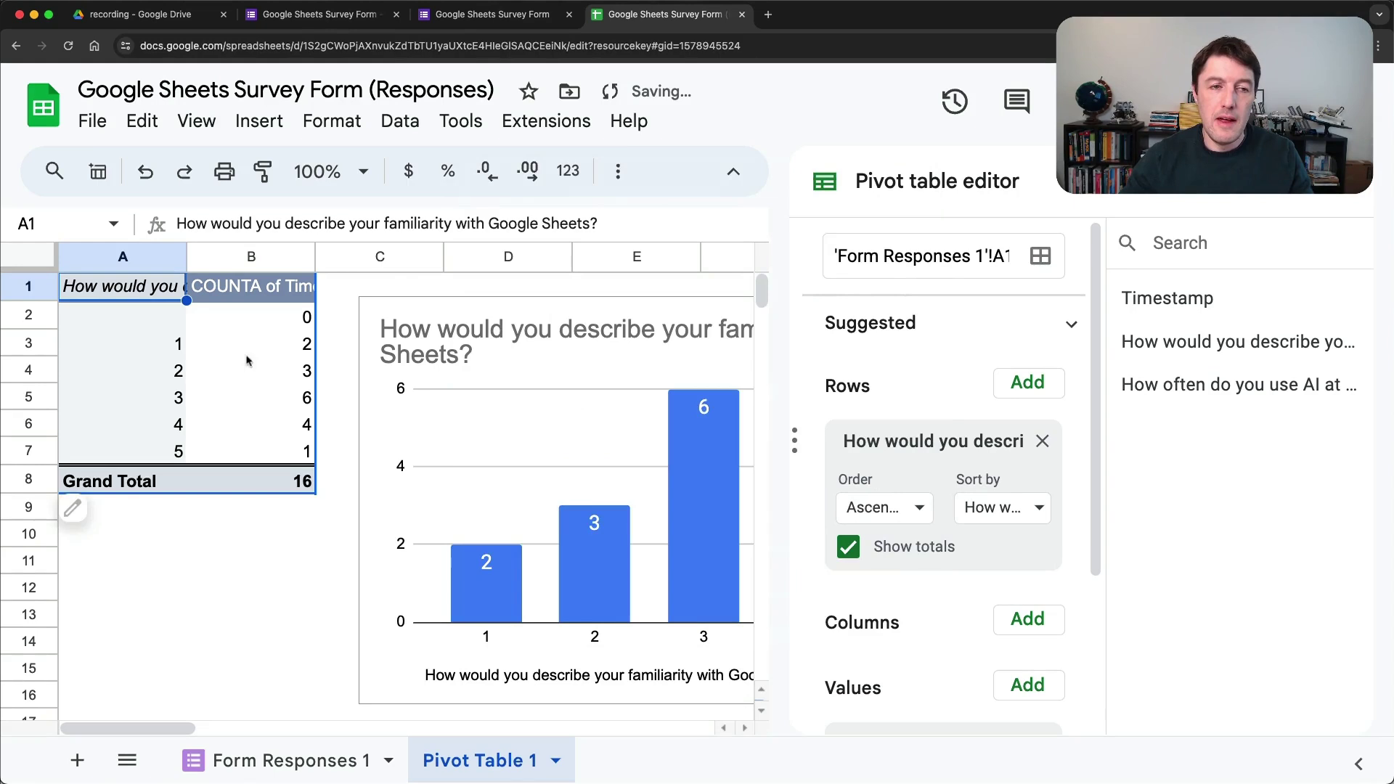
left_click(285, 760)
left_click(143, 643)
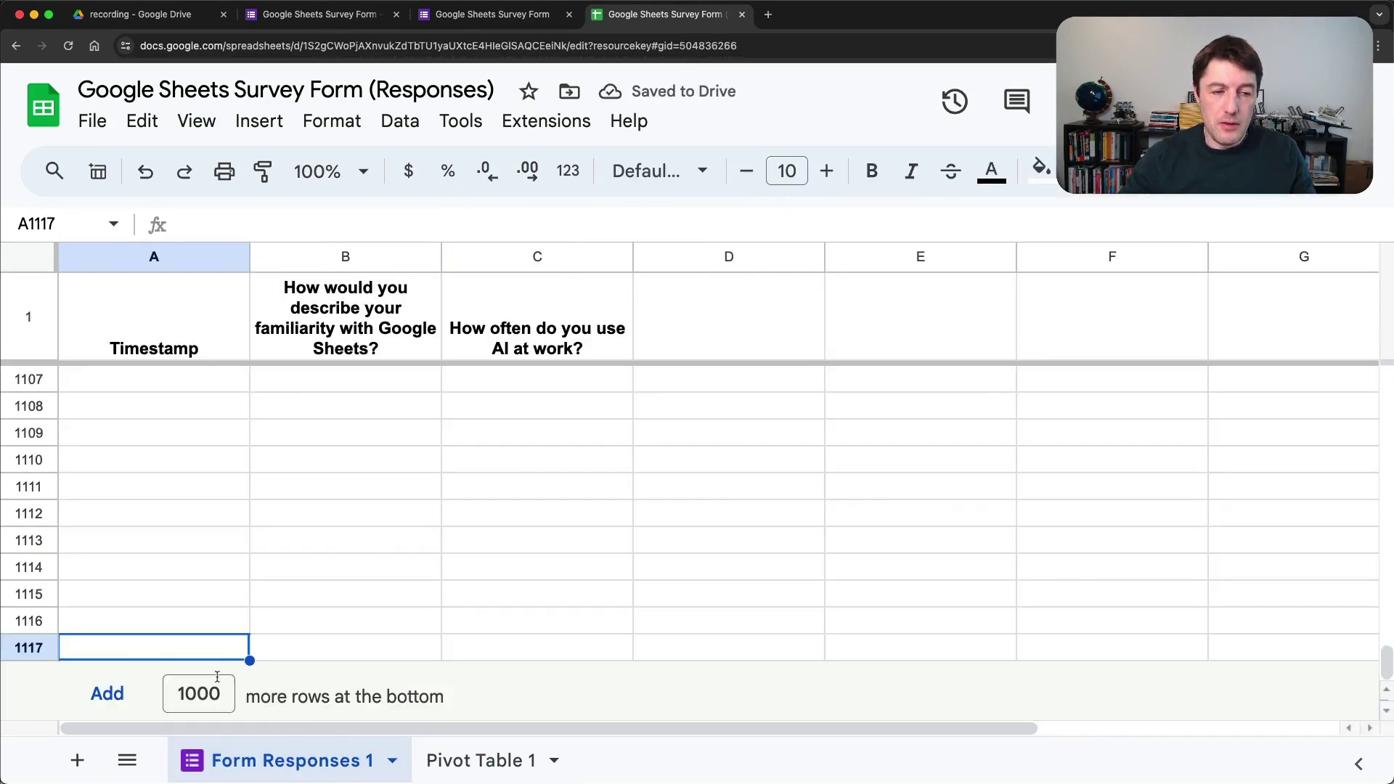
scroll(157, 439, "up", 10)
scroll(156, 440, "up", 20)
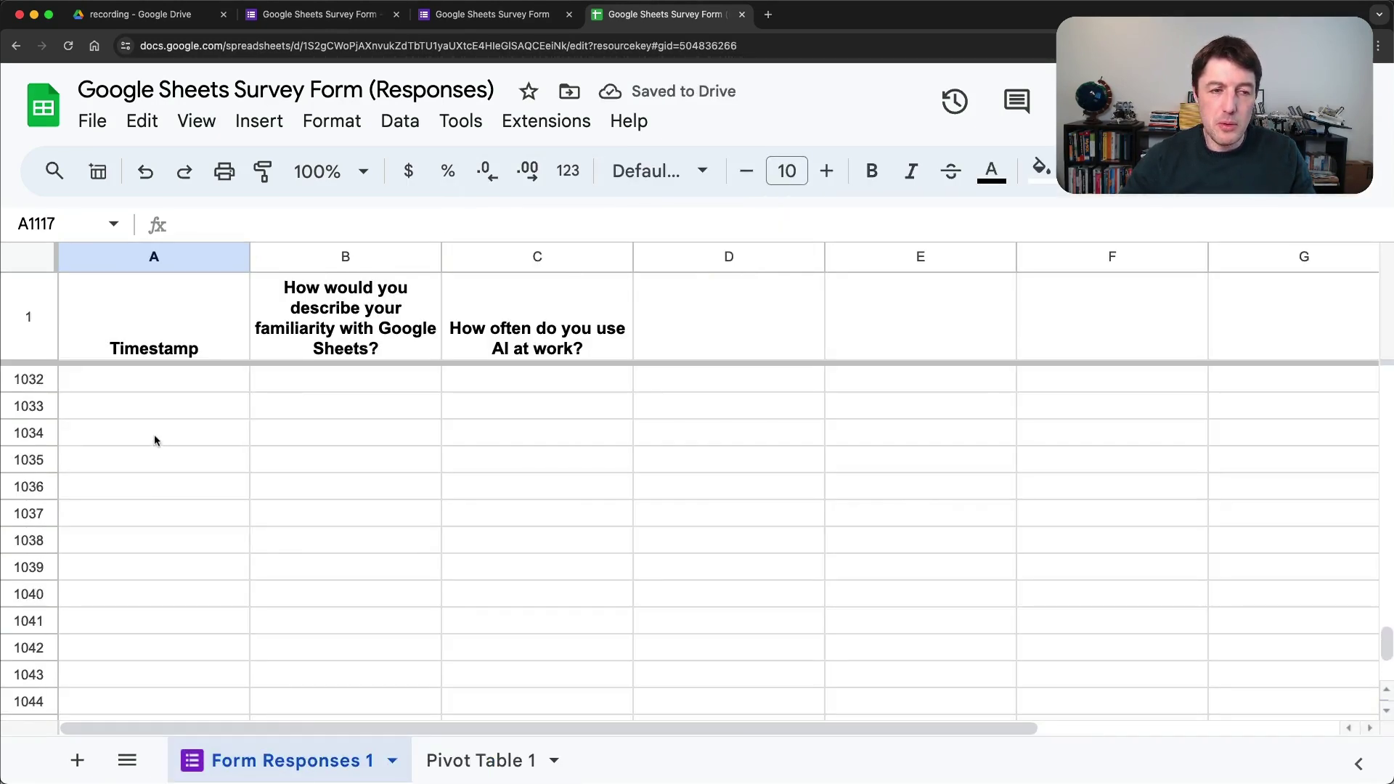
left_click(464, 760)
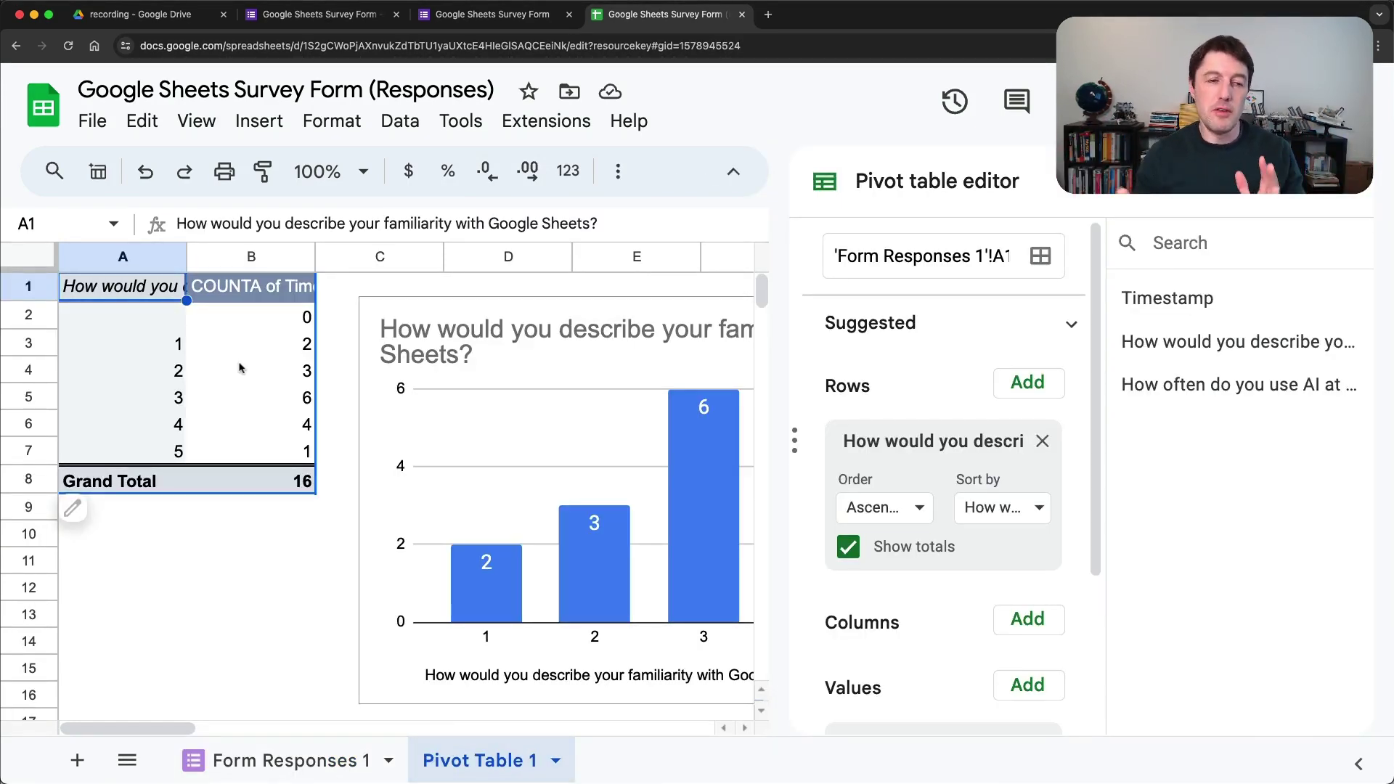
Step: Inspect the blank category row of the familiarity pivot table, cells A2 and B2
left_click(141, 320)
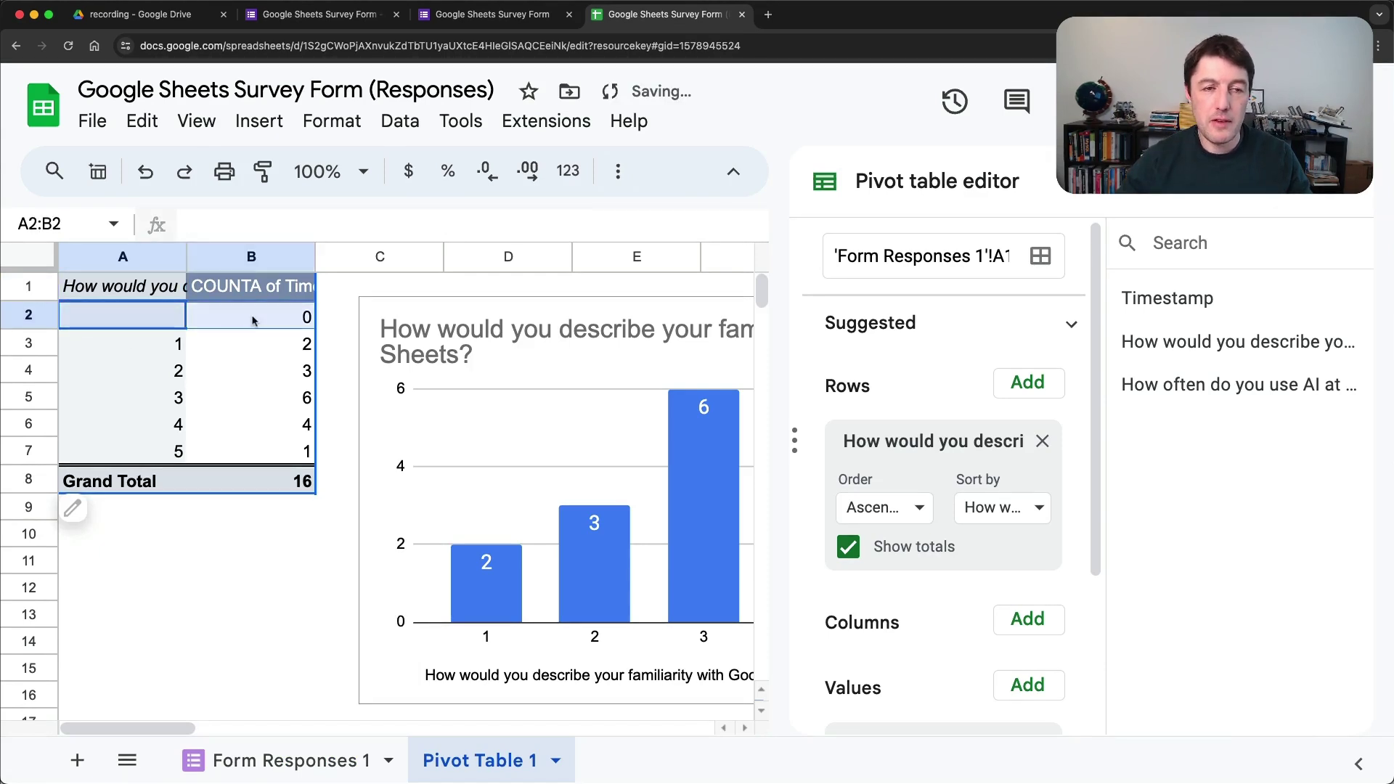
left_click(130, 313)
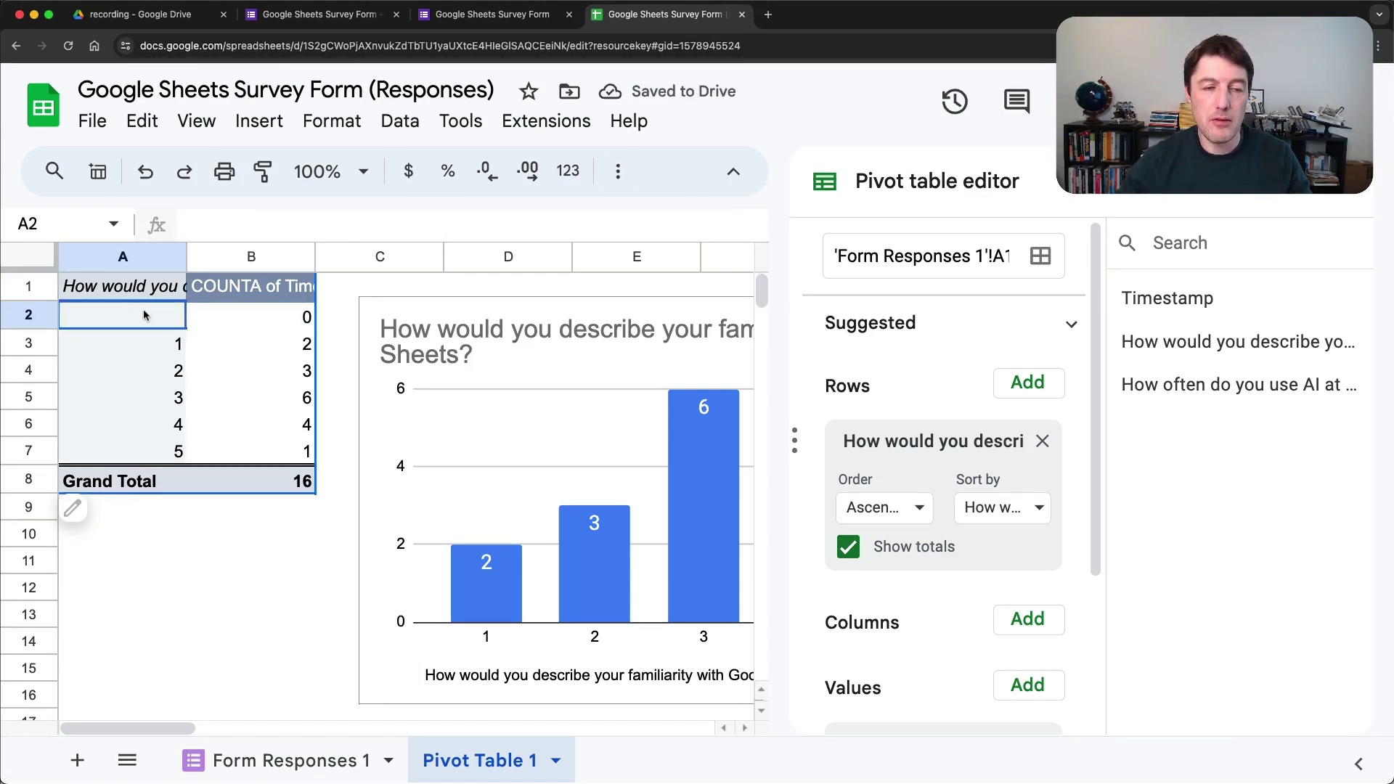
left_click(264, 318)
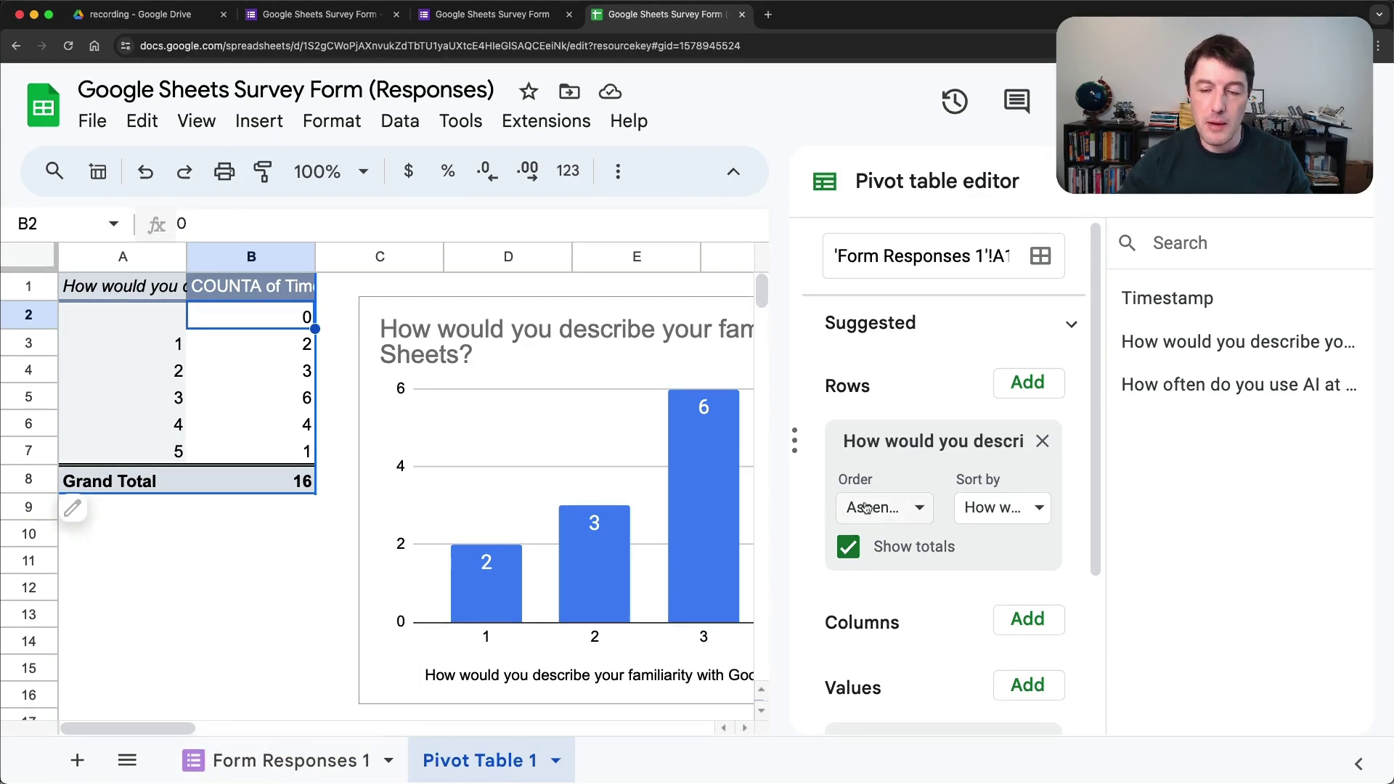
Step: On the Form Responses 1 sheet, select the empty Timestamp cells from A18 downward, just below the last response
left_click(283, 761)
scroll(303, 468, "up", 4)
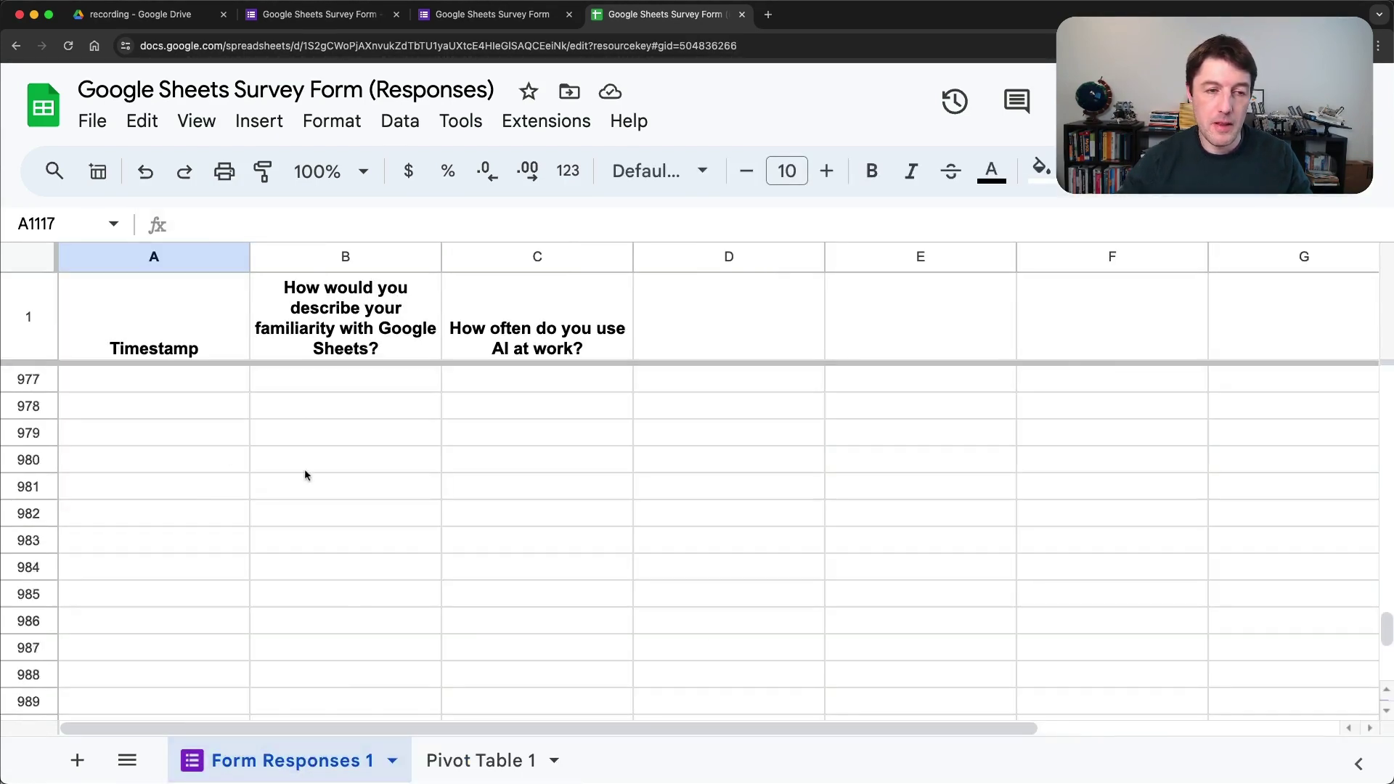
left_click(193, 477)
key("ctrl+Up")
key("Down")
key("shift+Down")
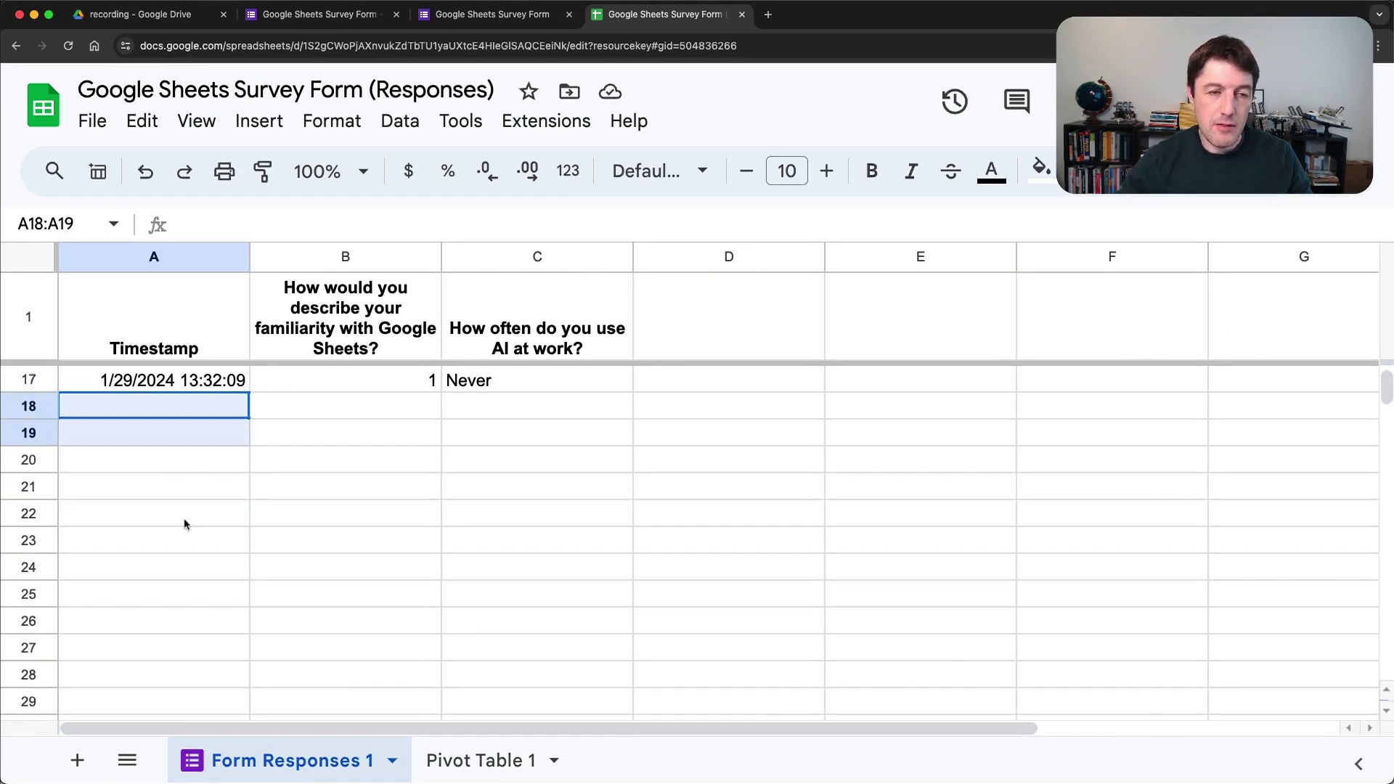
key("shift+Down")
key("shift+Down")
key("shift+Down")
key("shift+Down")
key("shift+Down")
key("shift+Down")
Step: Select the filled Timestamp cells A11 to A17 for comparison and return to the Pivot Table 1 sheet
scroll(194, 408, "up", 3)
left_click(198, 407)
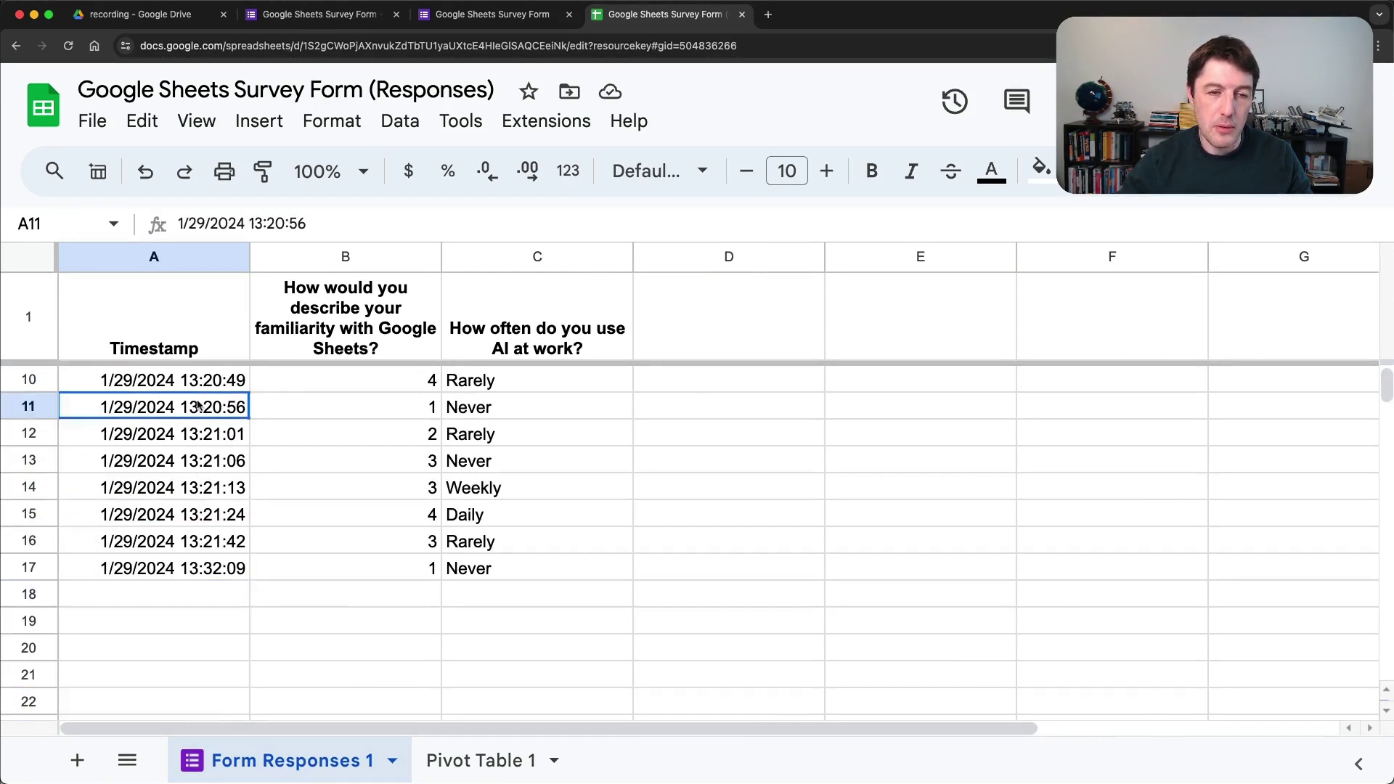
left_click_drag(199, 407, 210, 567)
left_click(541, 759)
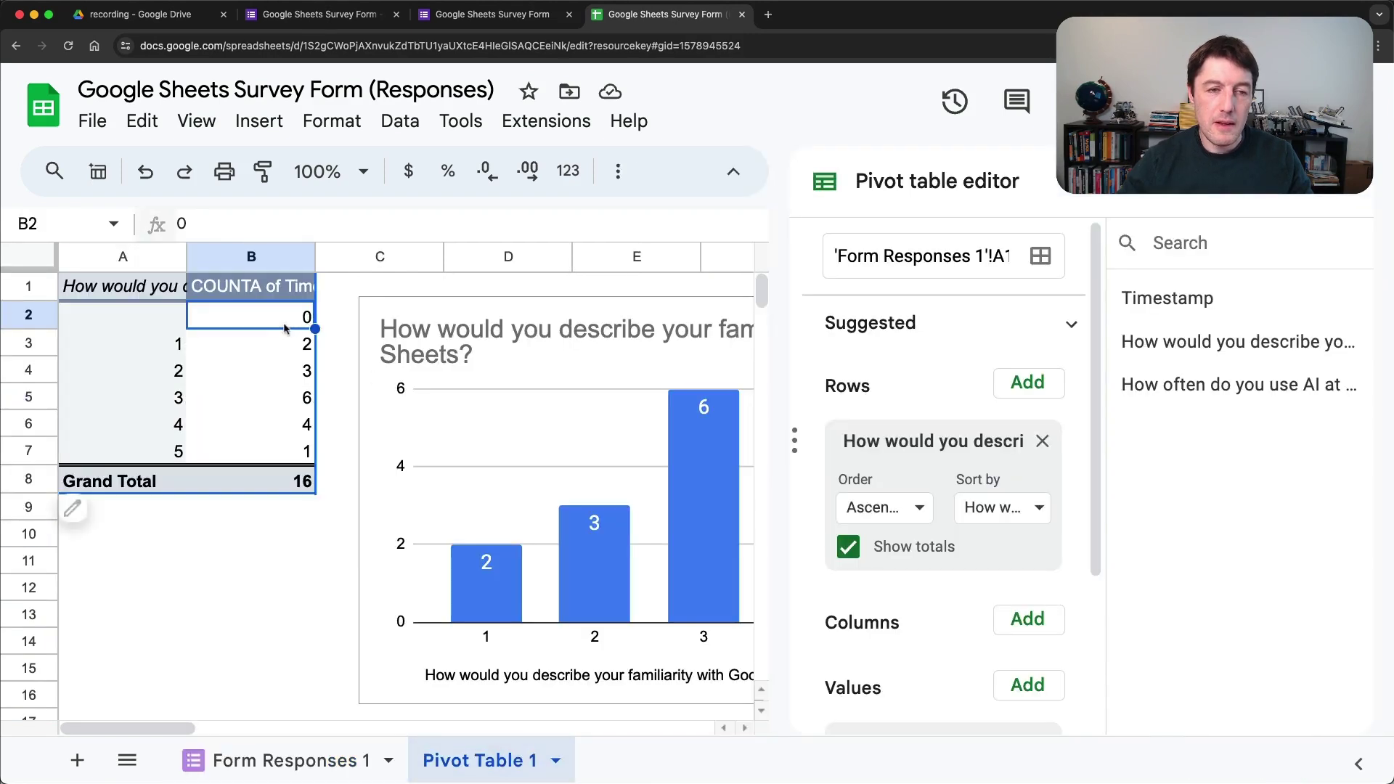
Step: Inspect the blank category row A2:B2 of the familiarity pivot table and close the pivot table editor
left_click_drag(169, 315, 253, 317)
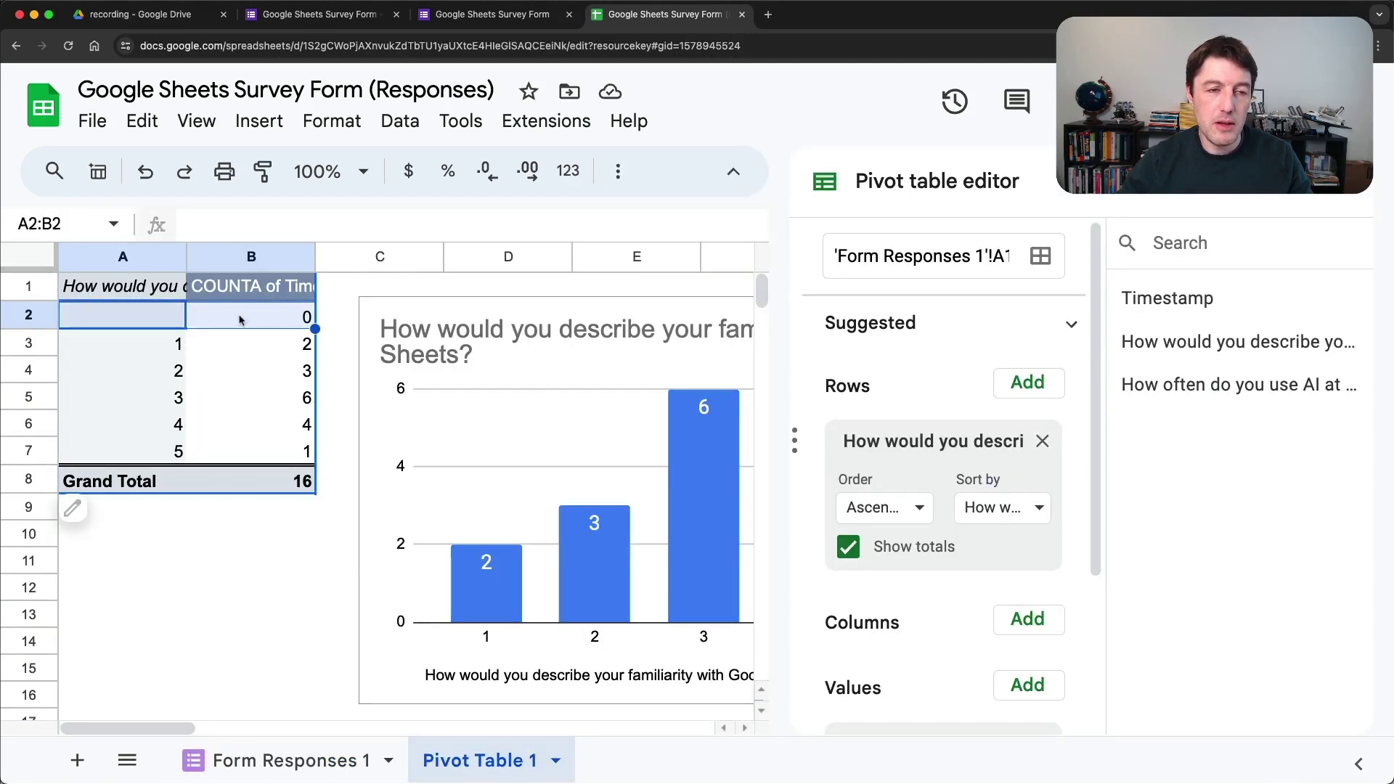
left_click(1340, 181)
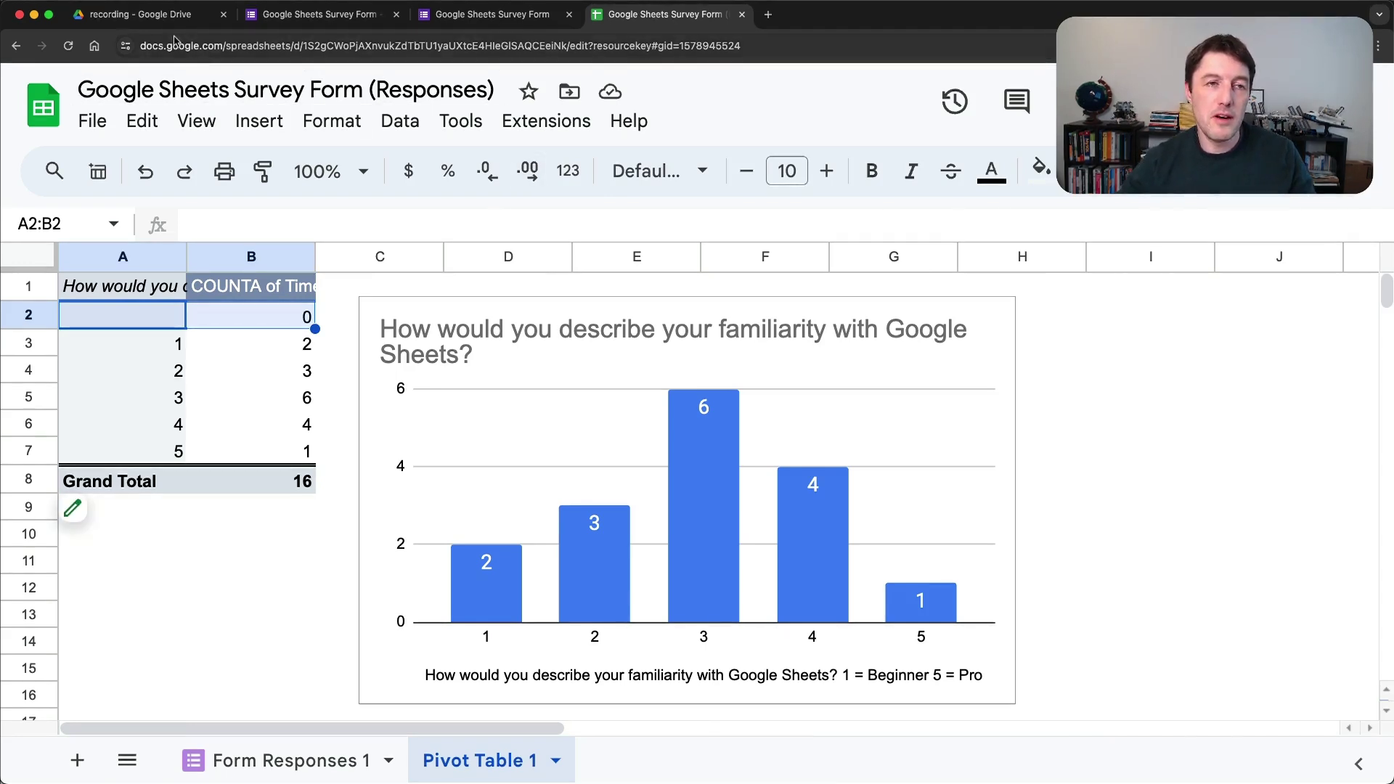
Step: Open the Survey Results presentation from the recording folder in Google Drive and show the Google Sheets Skill Level slide
left_click(132, 14)
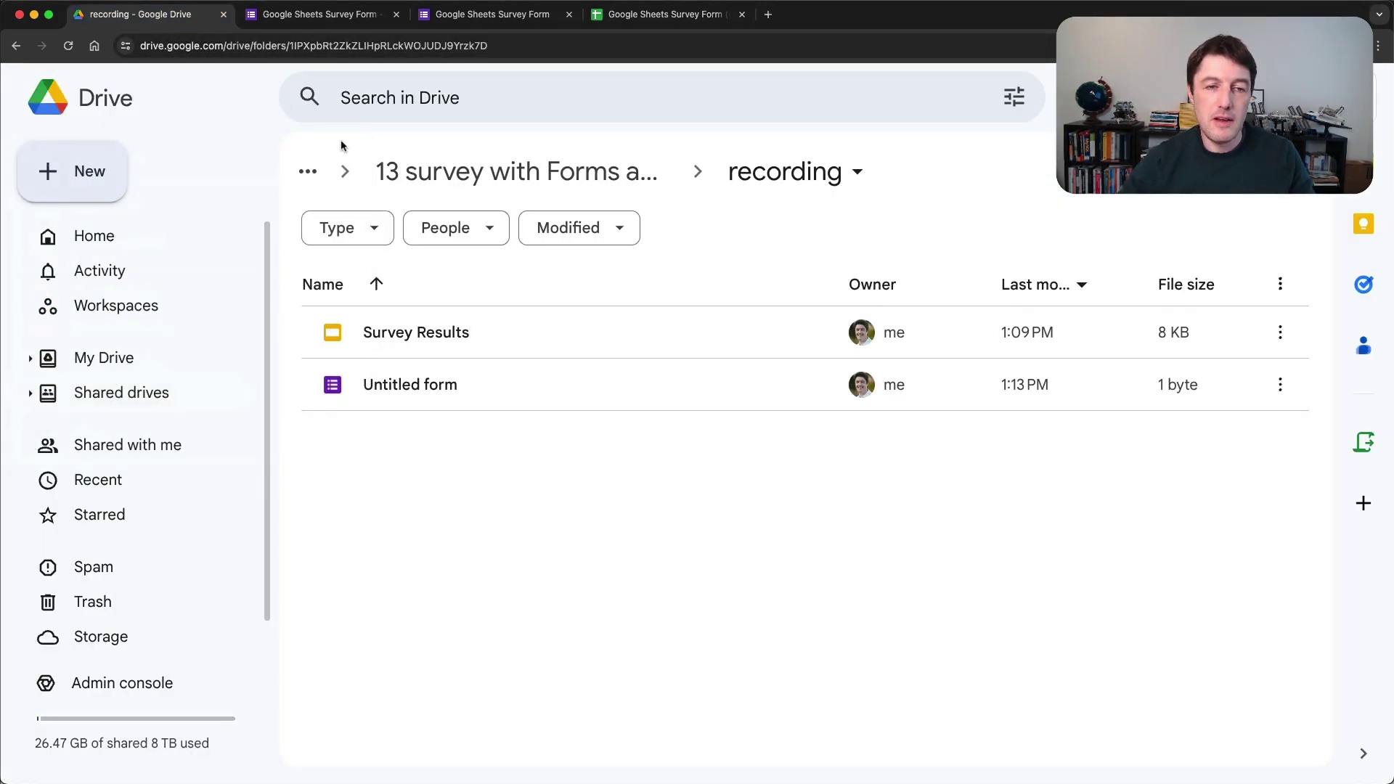
double_click(453, 333)
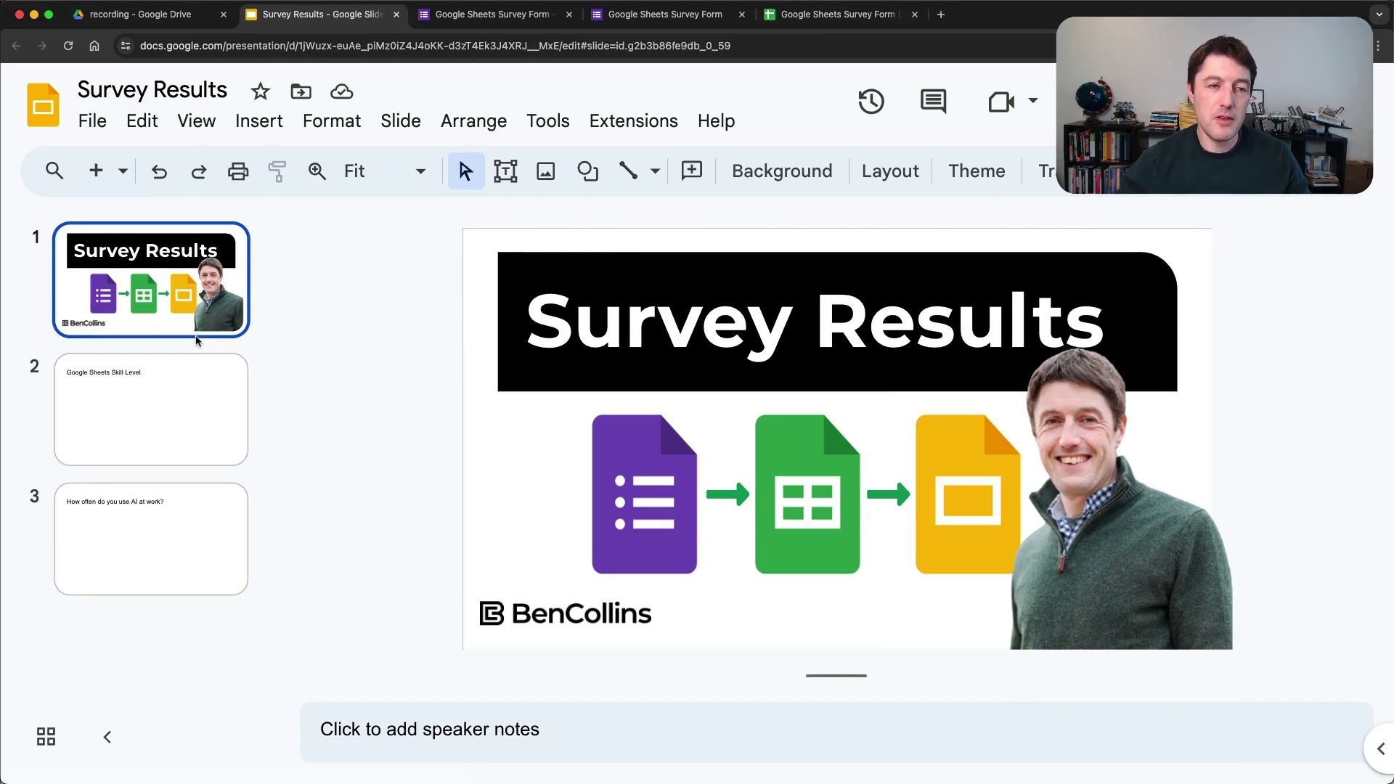
left_click(200, 397)
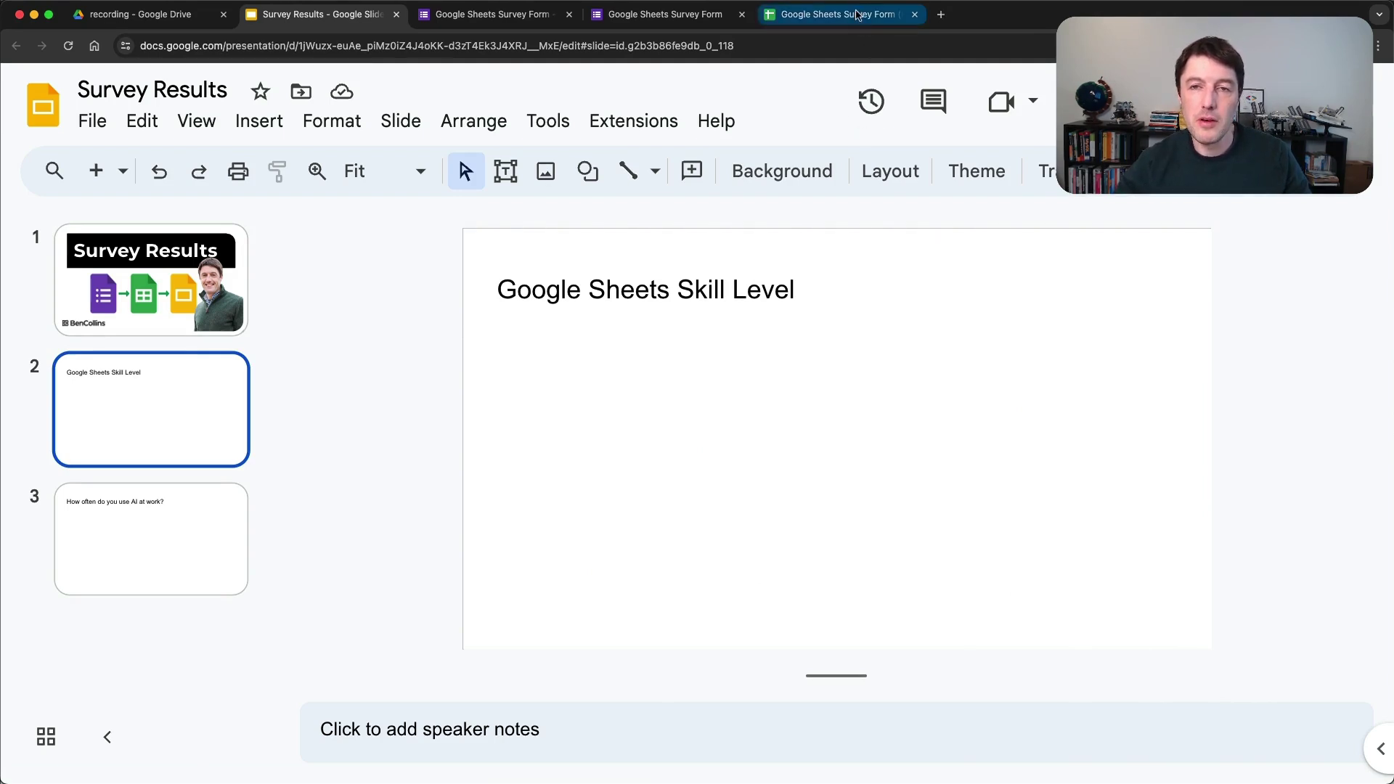
Step: Copy the familiarity column chart from the Pivot Table 1 sheet and paste it, linked to the spreadsheet, centered below the Google Sheets Skill Level title
left_click(860, 16)
left_click(1015, 442)
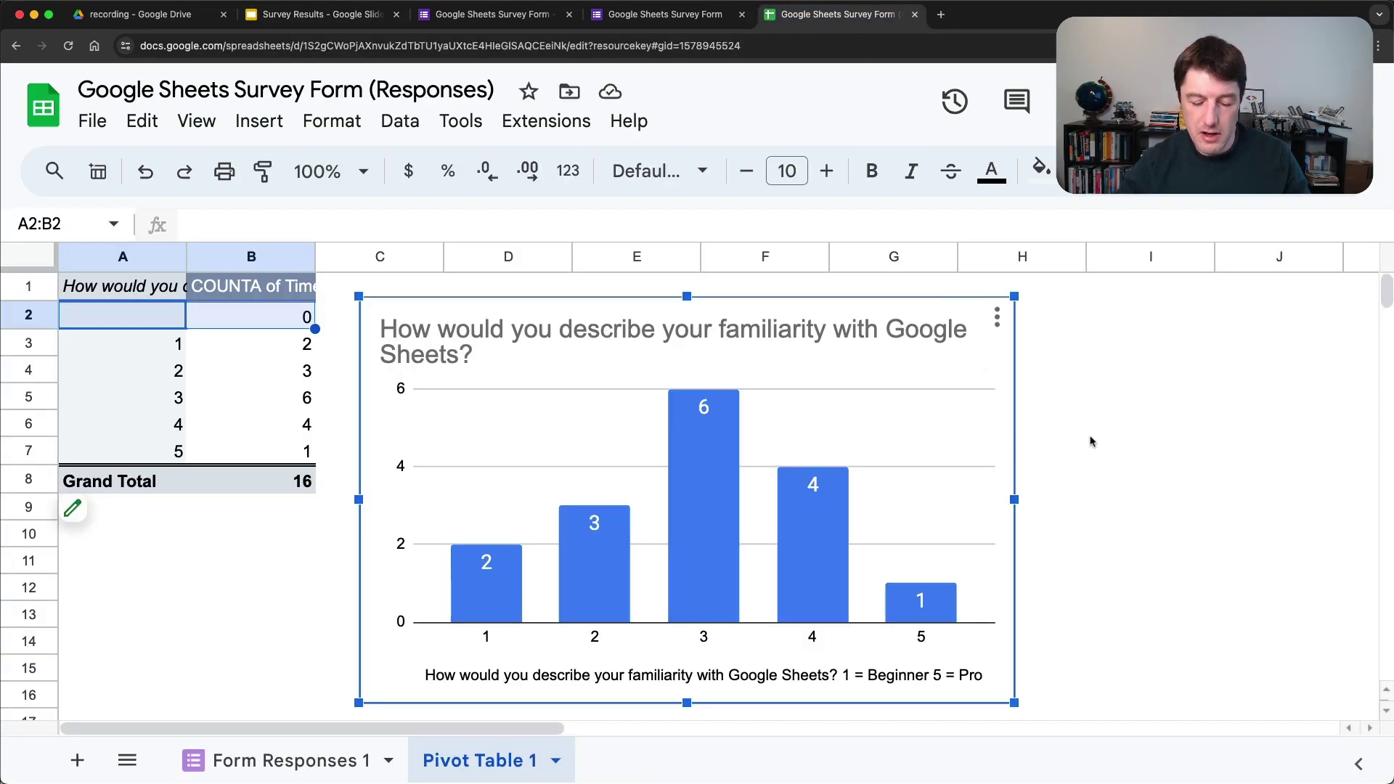
key("Escape")
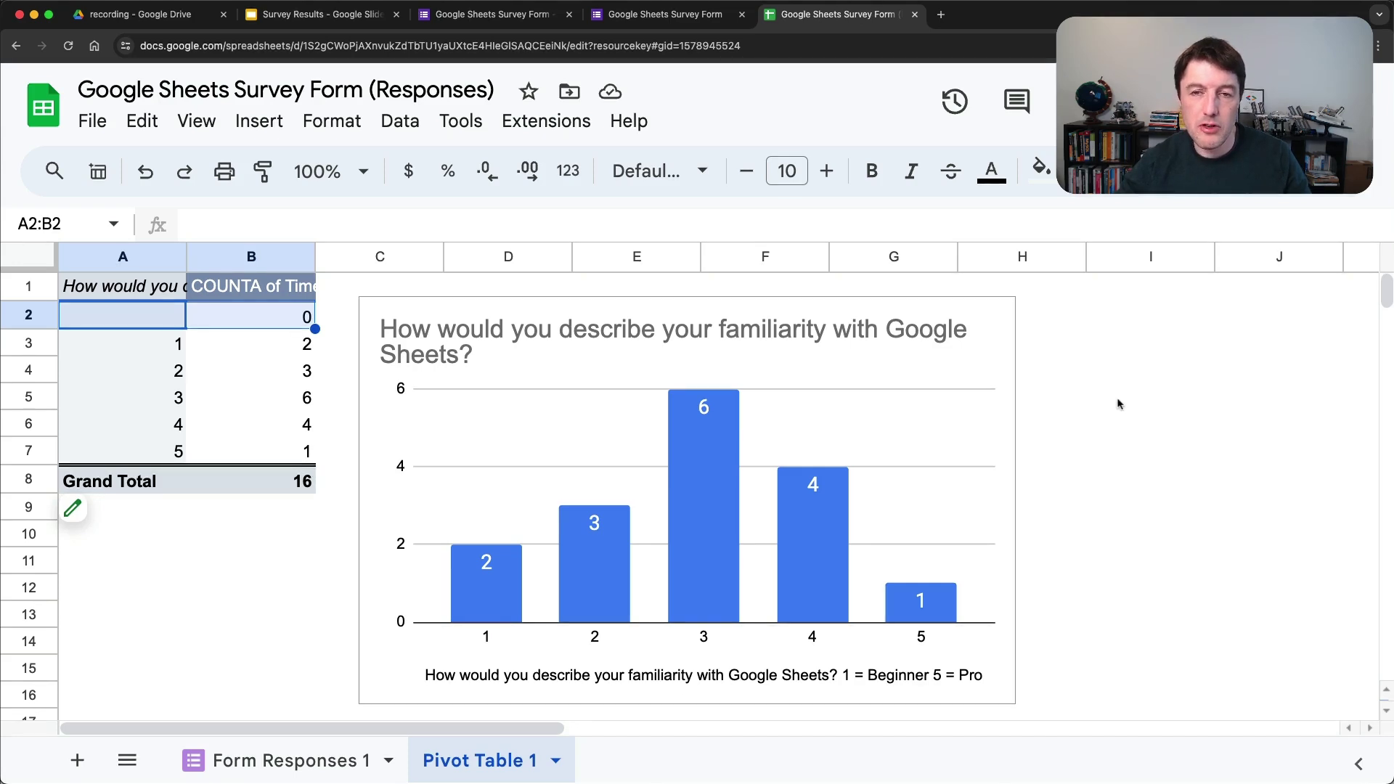
left_click(323, 15)
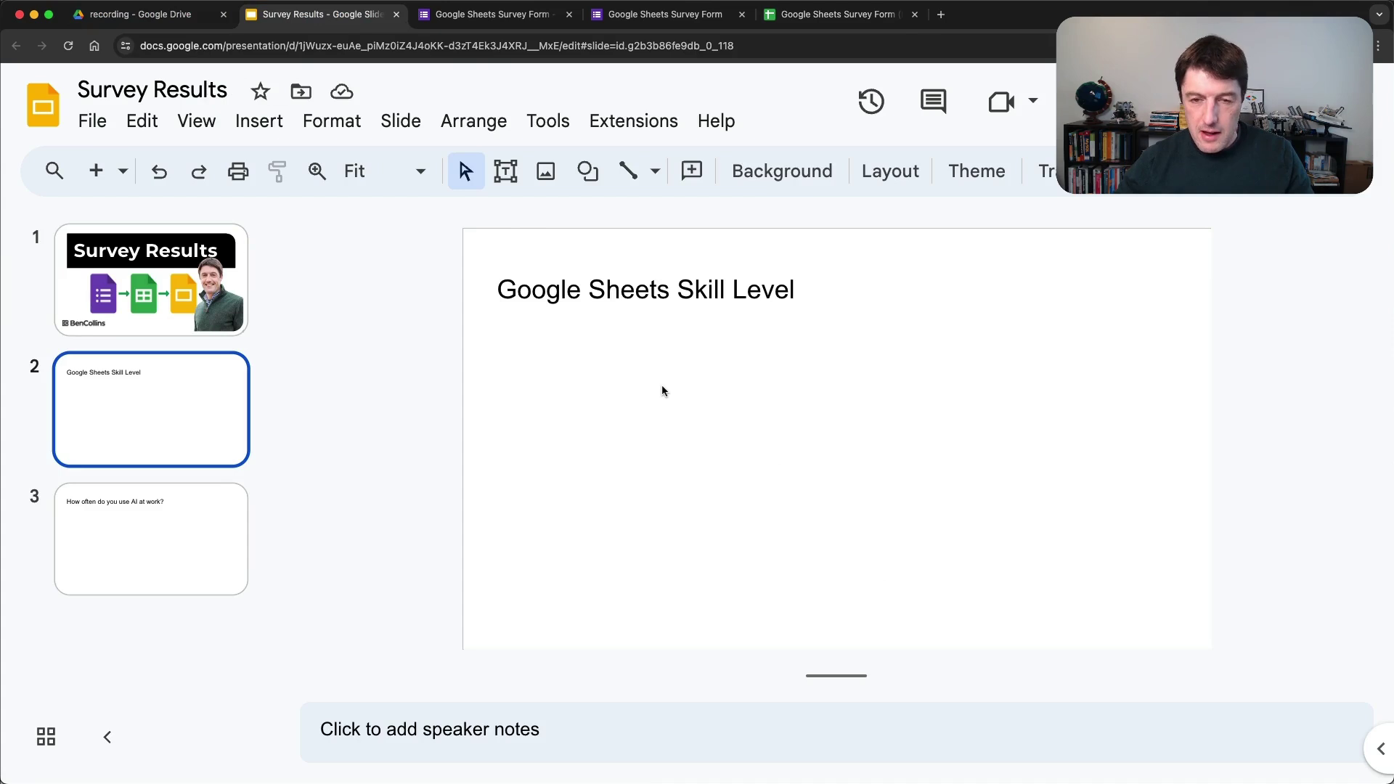
key("super+v")
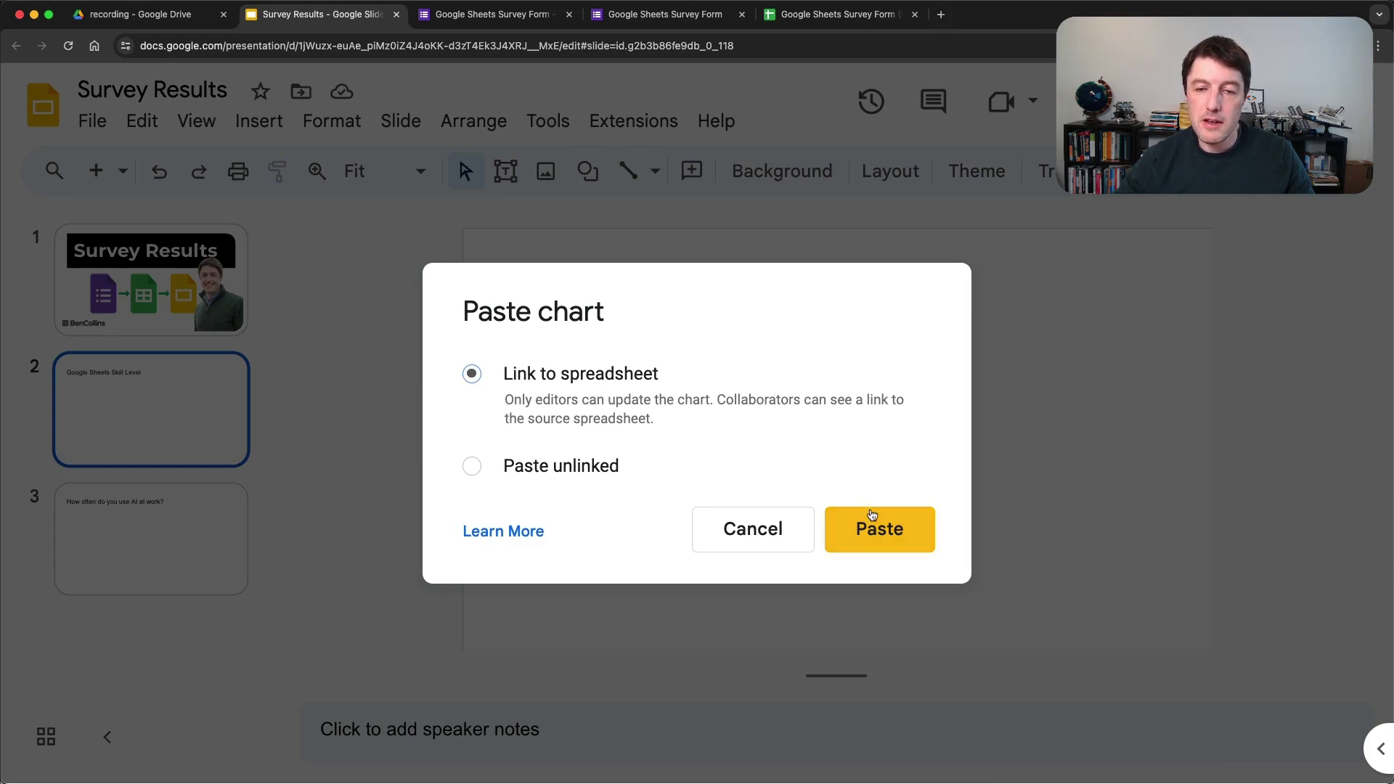
left_click(871, 522)
left_click_drag(830, 410, 939, 397)
left_click(1142, 416)
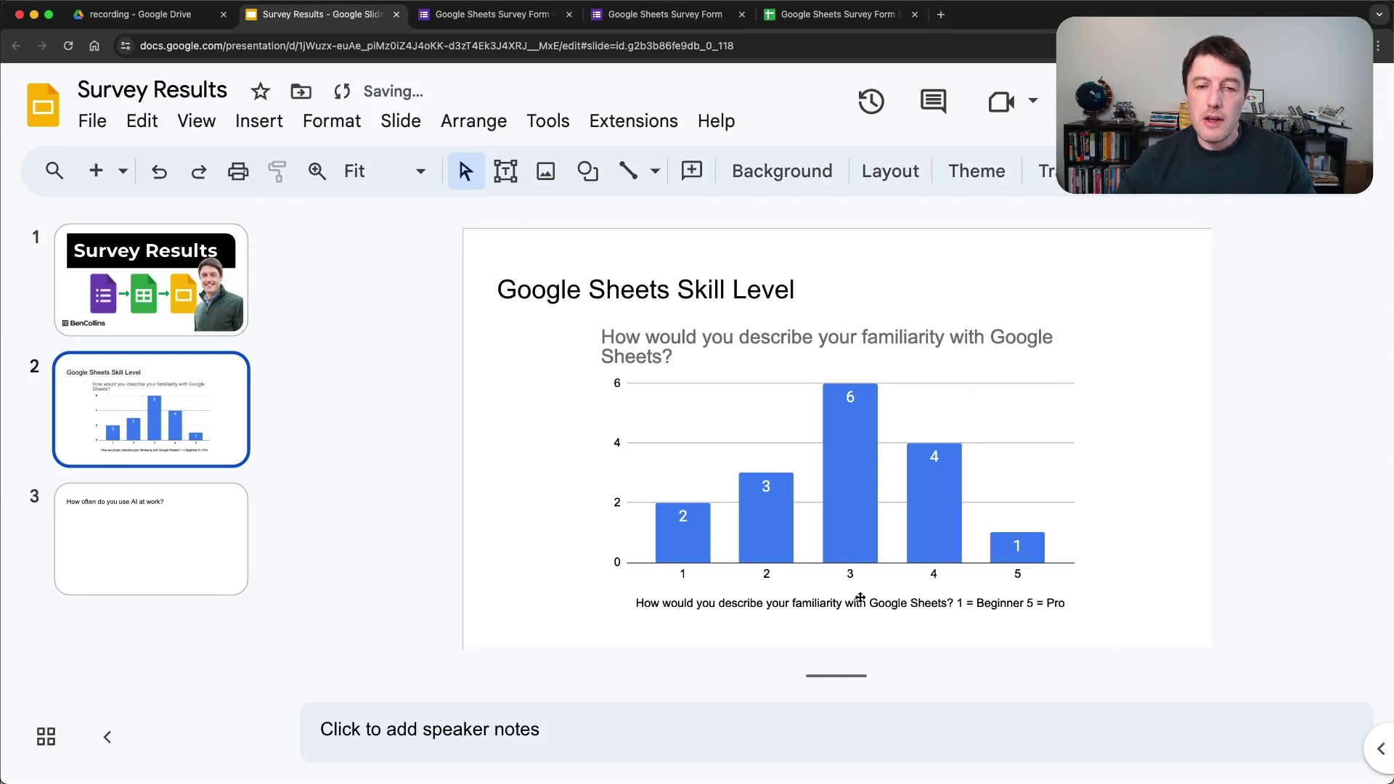
Step: Copy the AI usage pie chart from the Pivot Table 1 sheet and paste it, linked to the spreadsheet, centered on slide 3
left_click(165, 542)
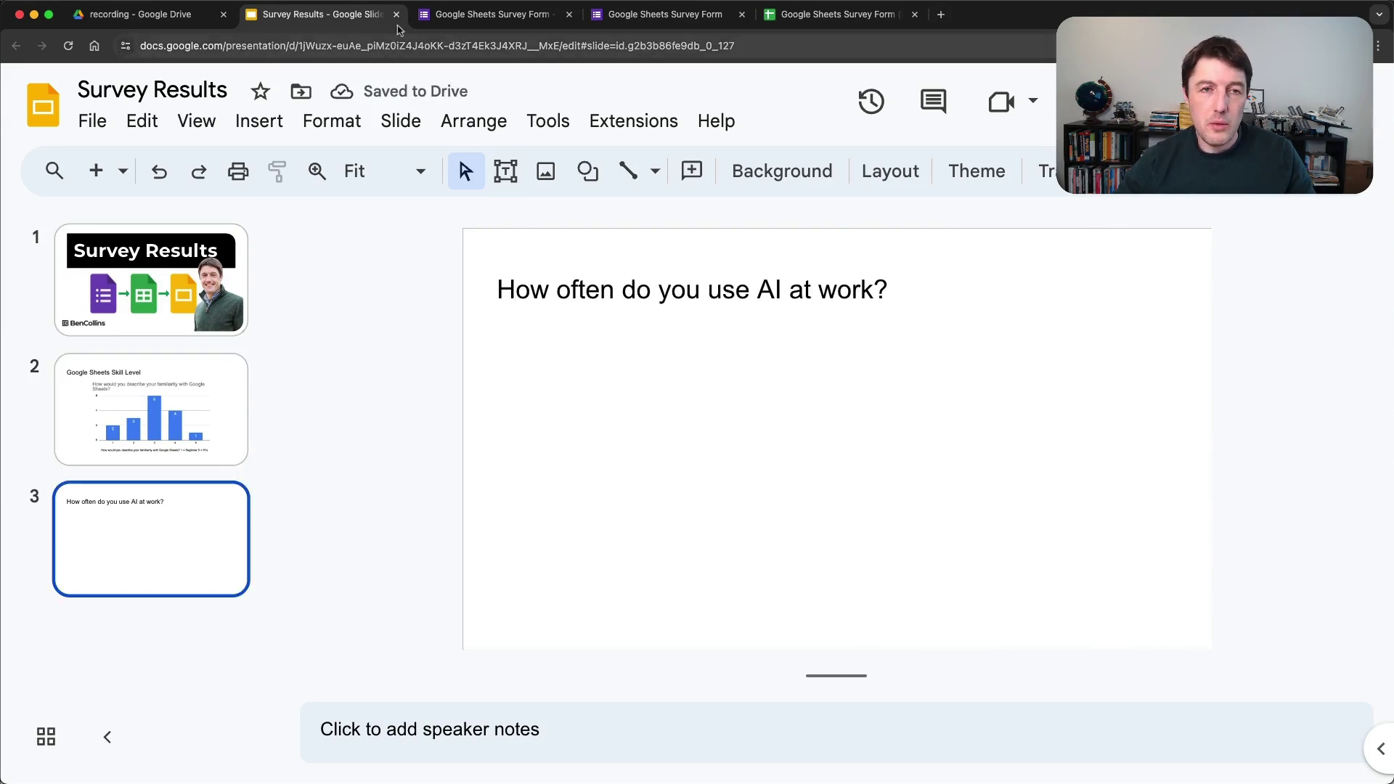
left_click(835, 14)
scroll(821, 412, "down", 5)
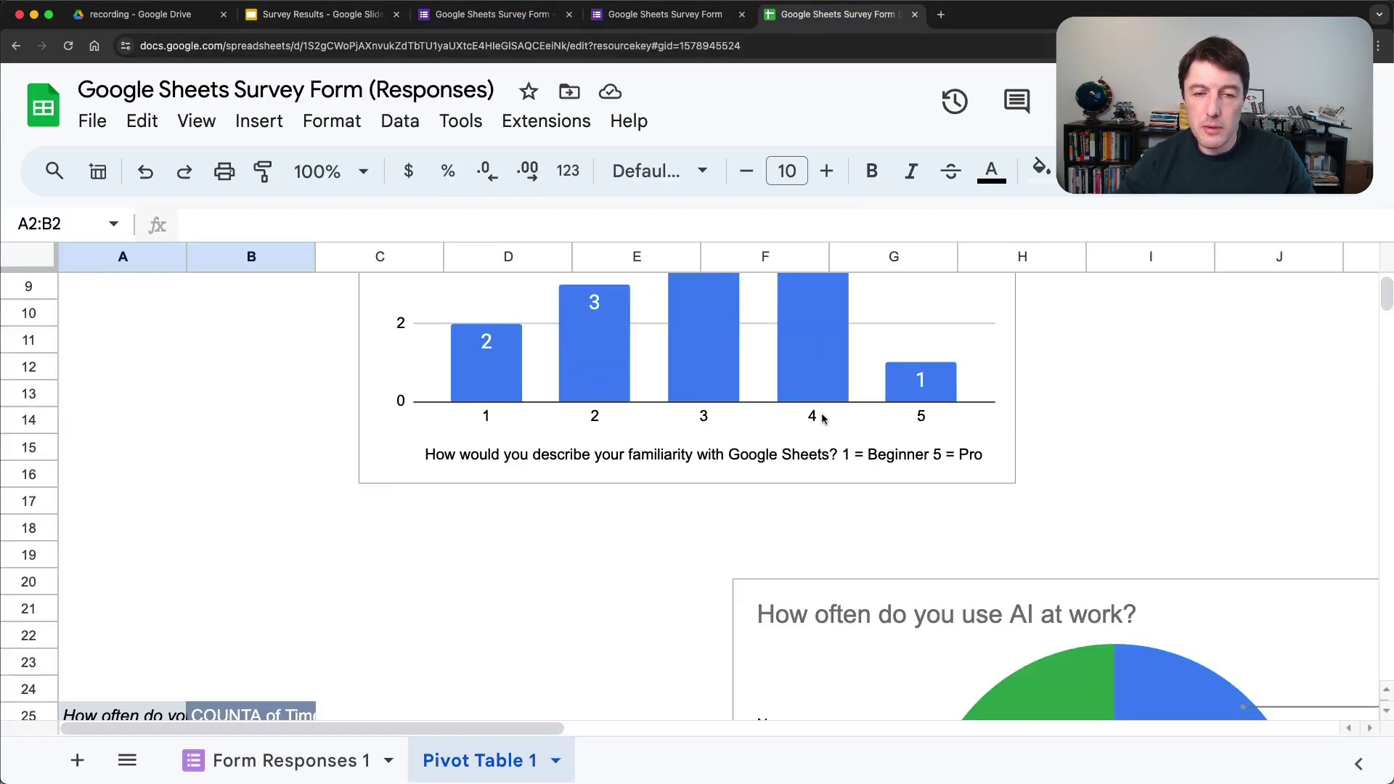
scroll(825, 486, "down", 3)
left_click(814, 493)
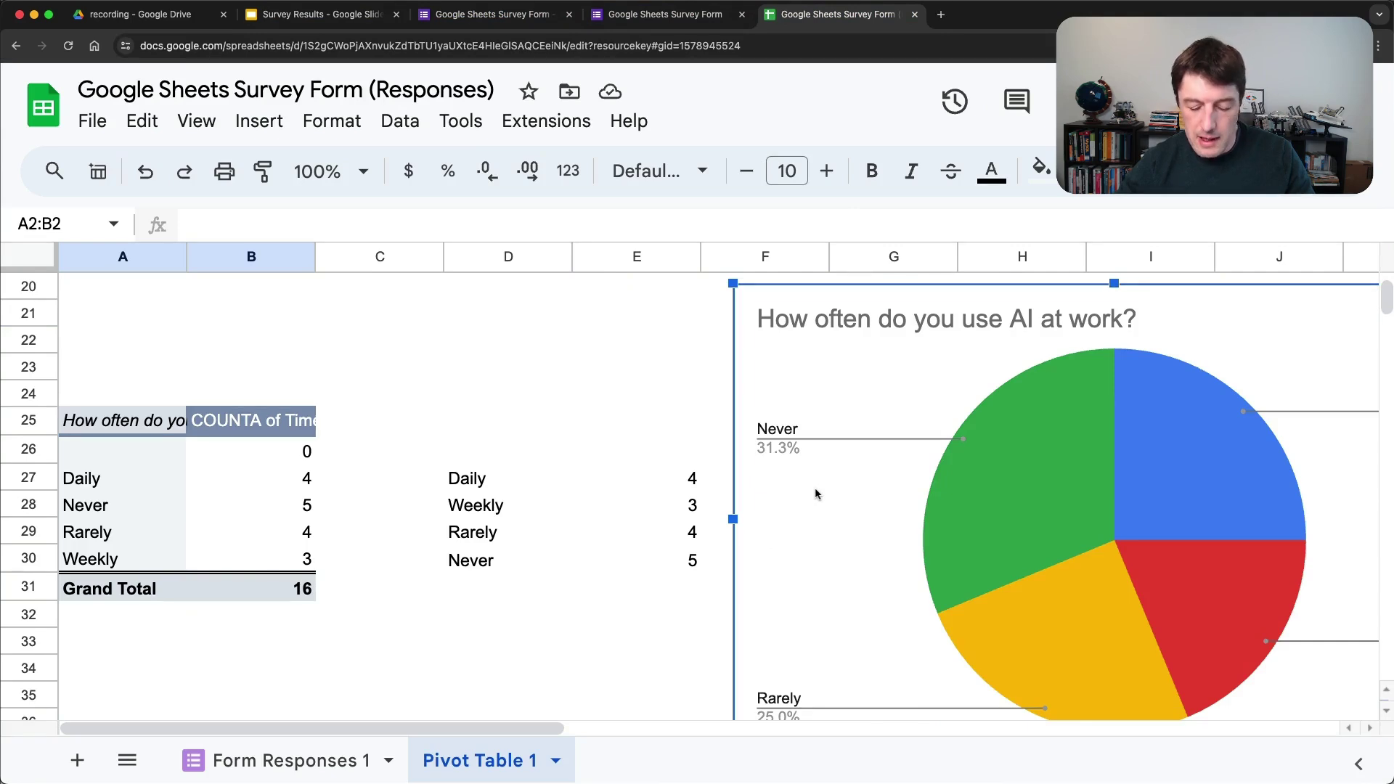
key("Escape")
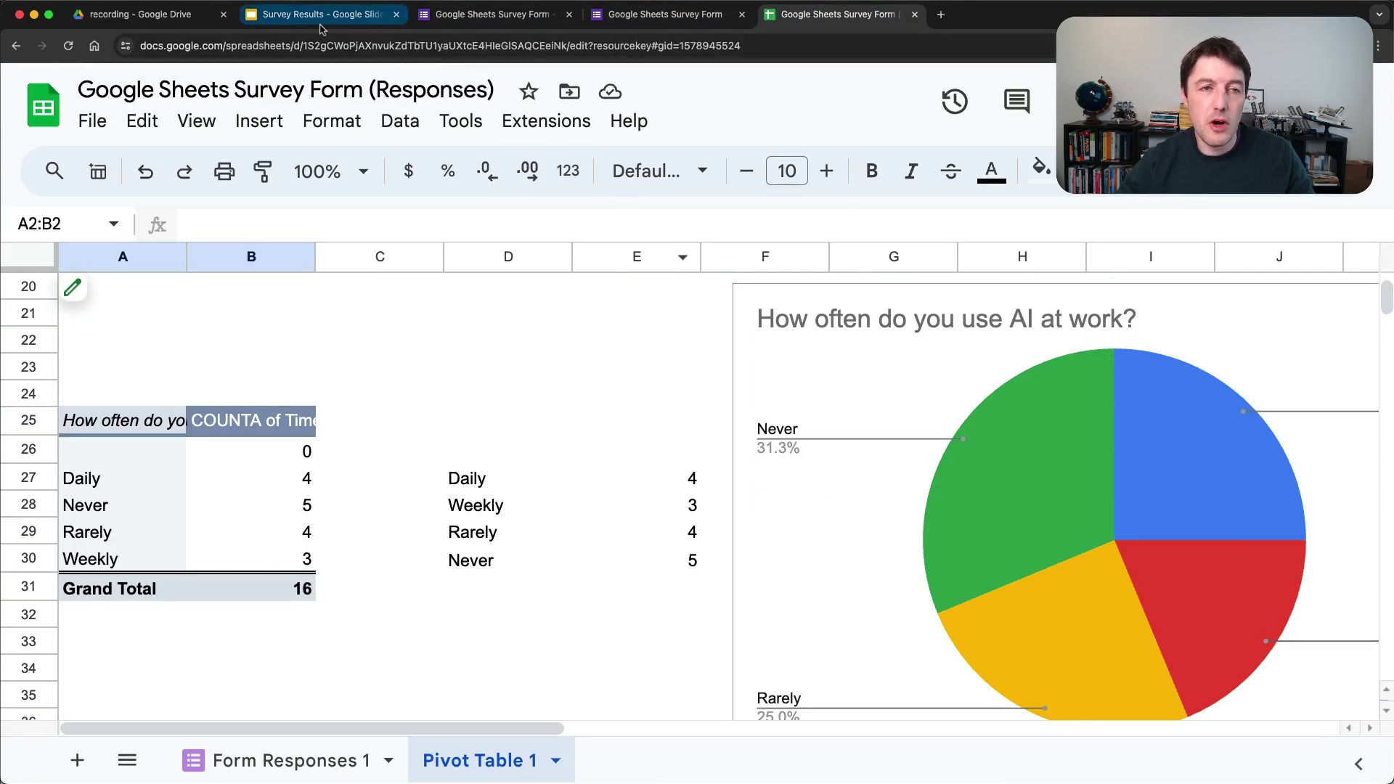
left_click(321, 21)
key("super+v")
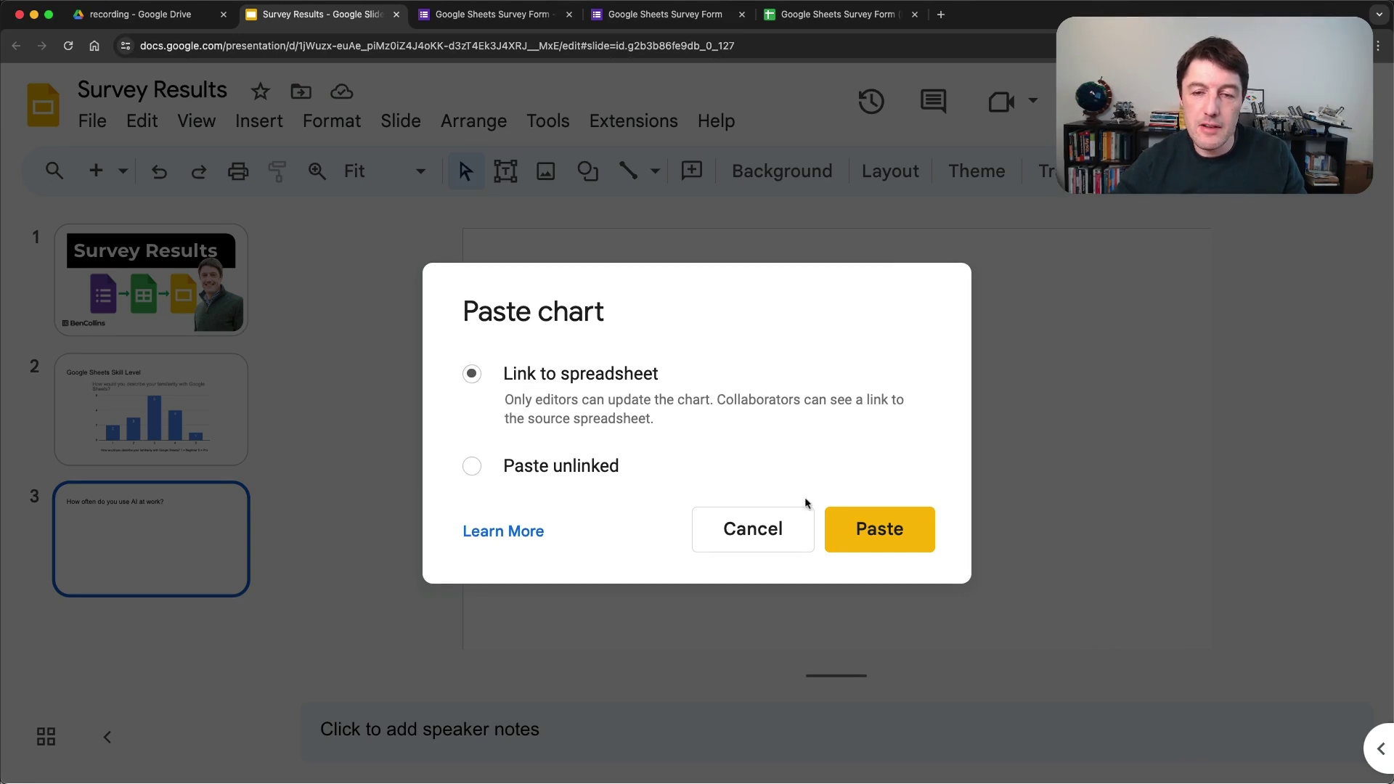
left_click(880, 529)
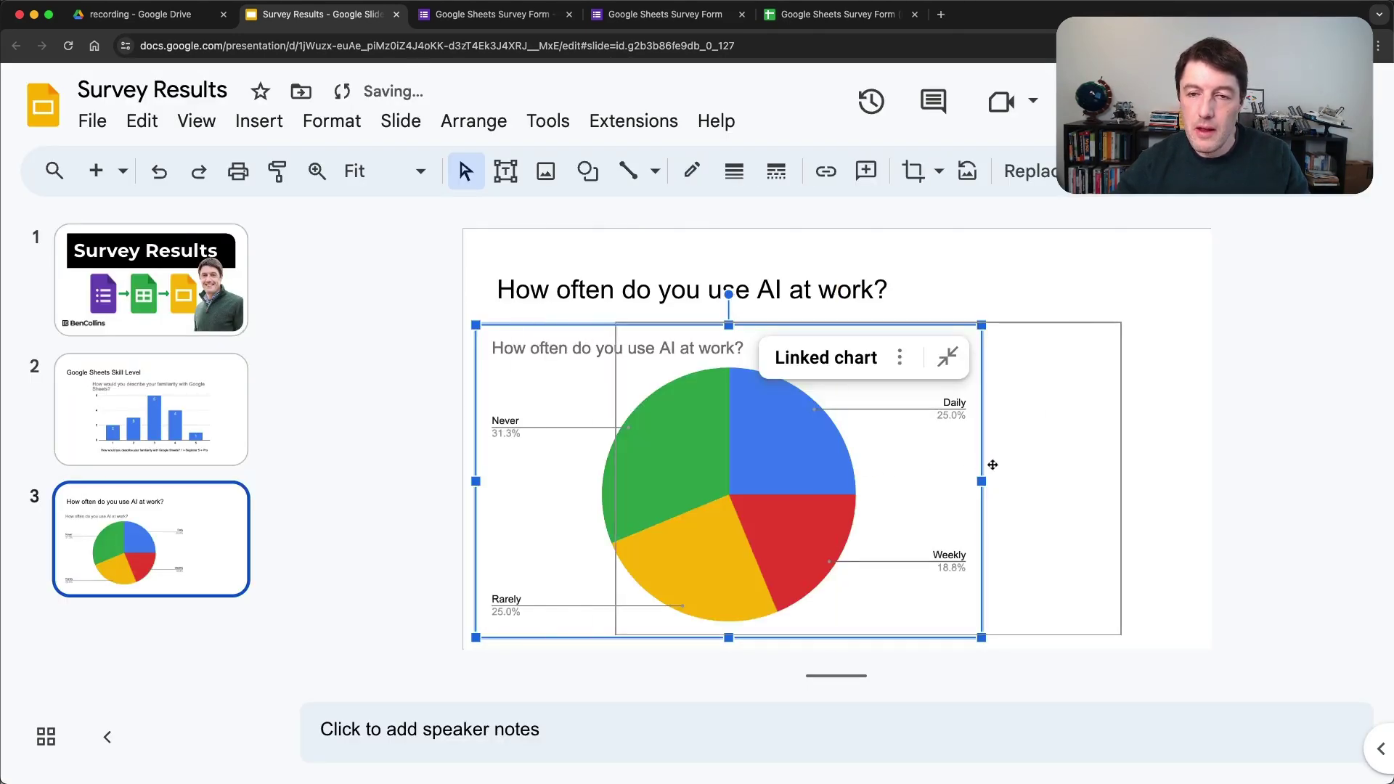
left_click_drag(992, 465, 954, 455)
left_click(477, 607)
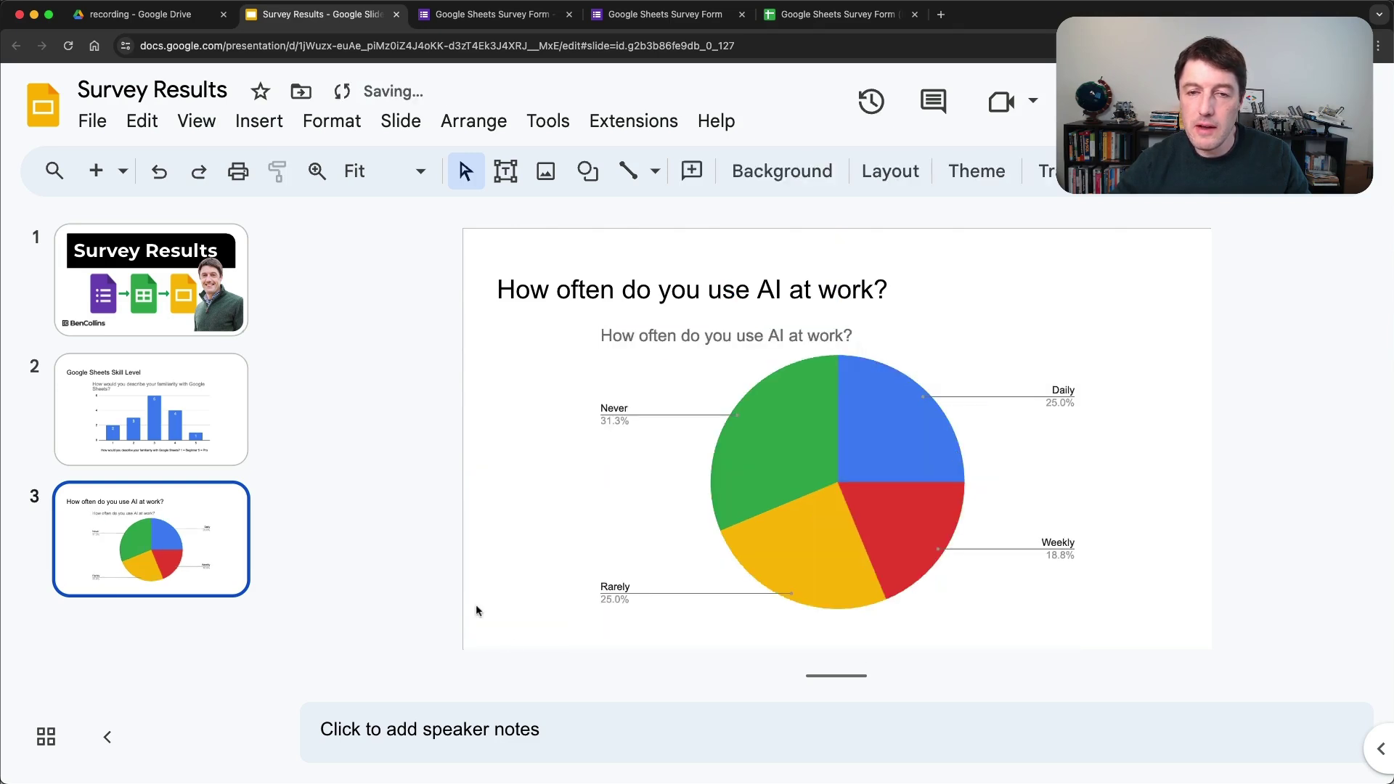
Step: Start another response in the Google Sheets Survey Form and review the linked charts on slides 2 and 3 of the presentation
left_click(205, 376)
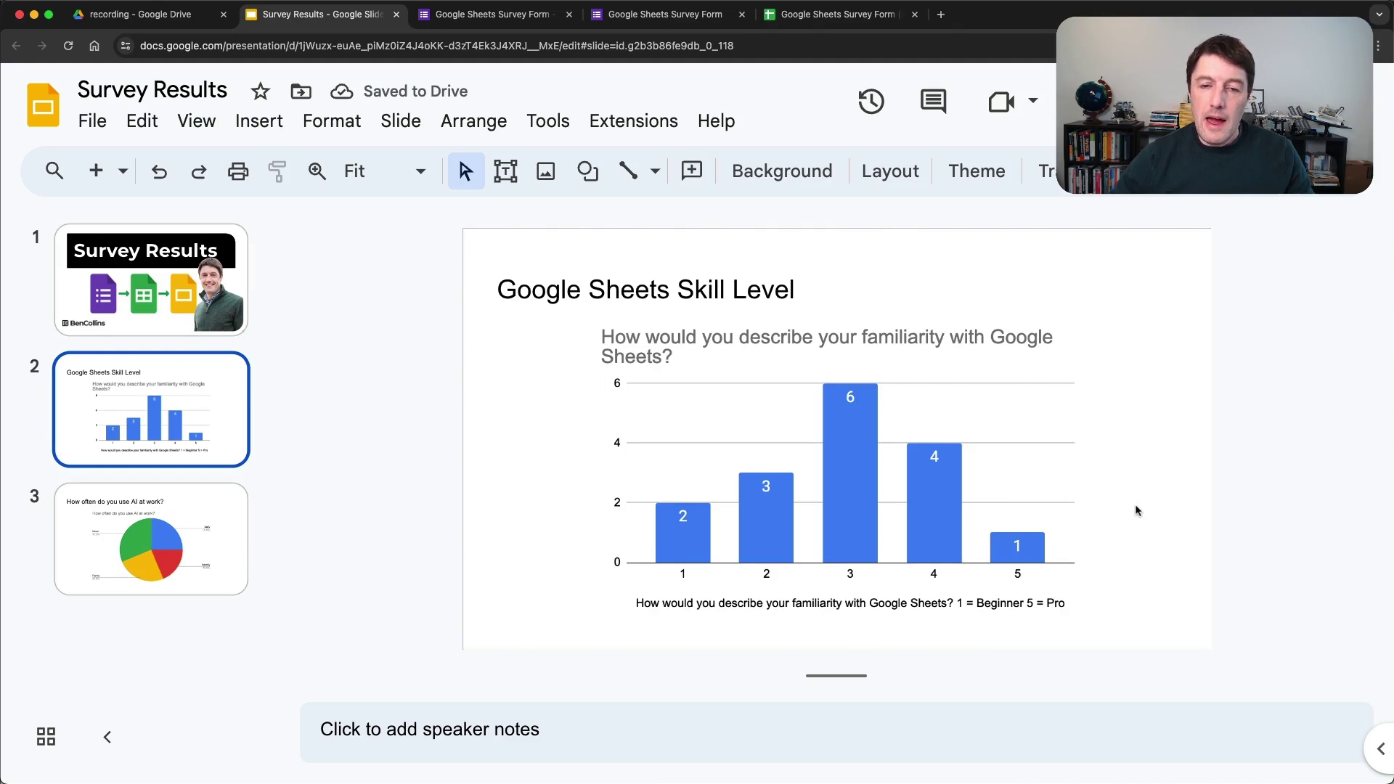
left_click(671, 16)
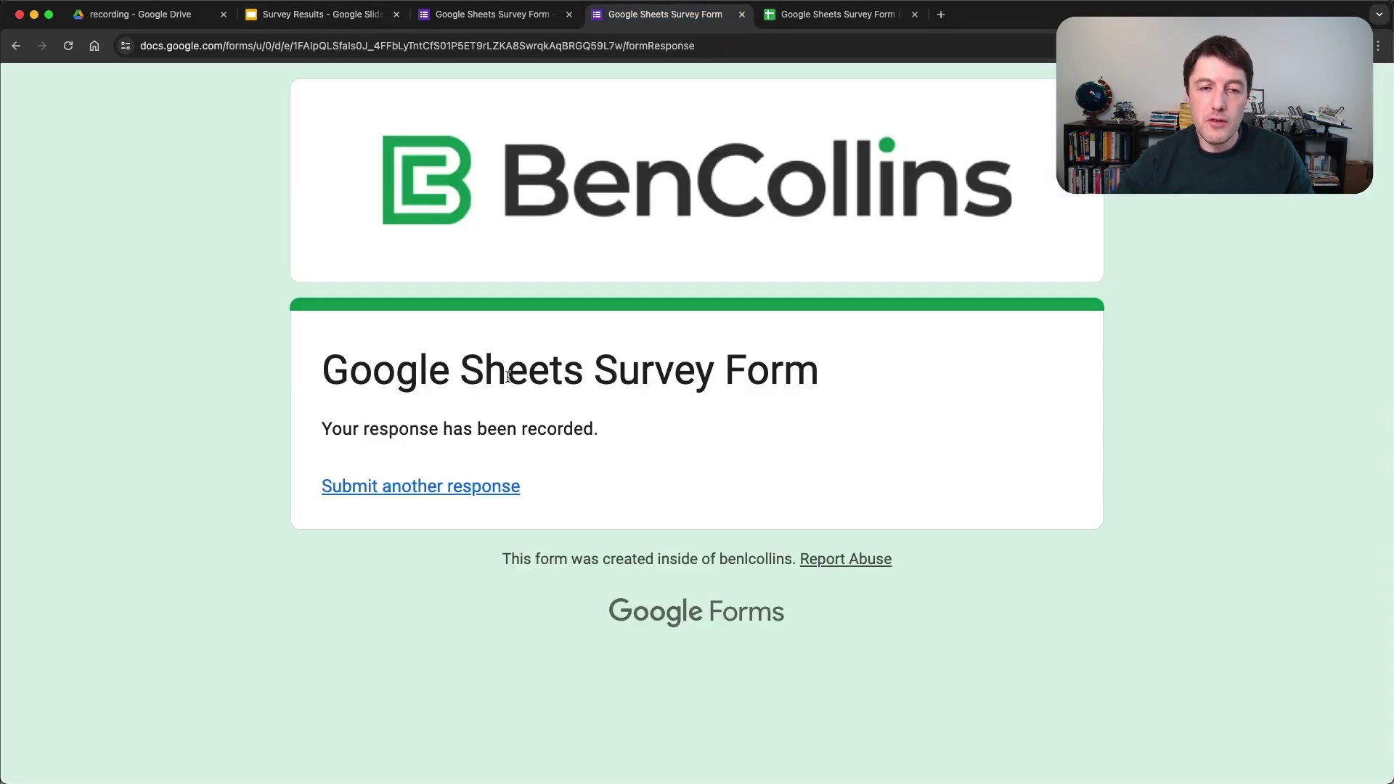
left_click(474, 495)
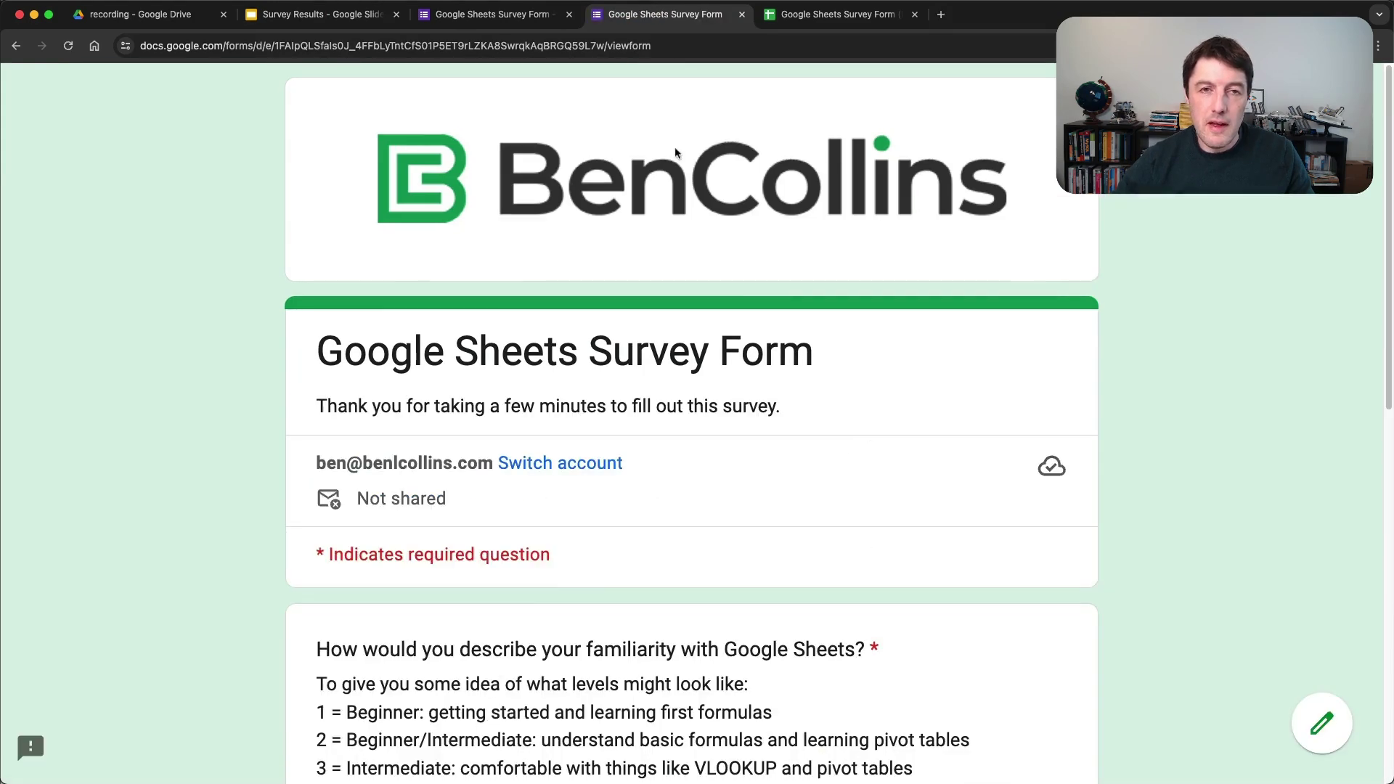
key("super+2")
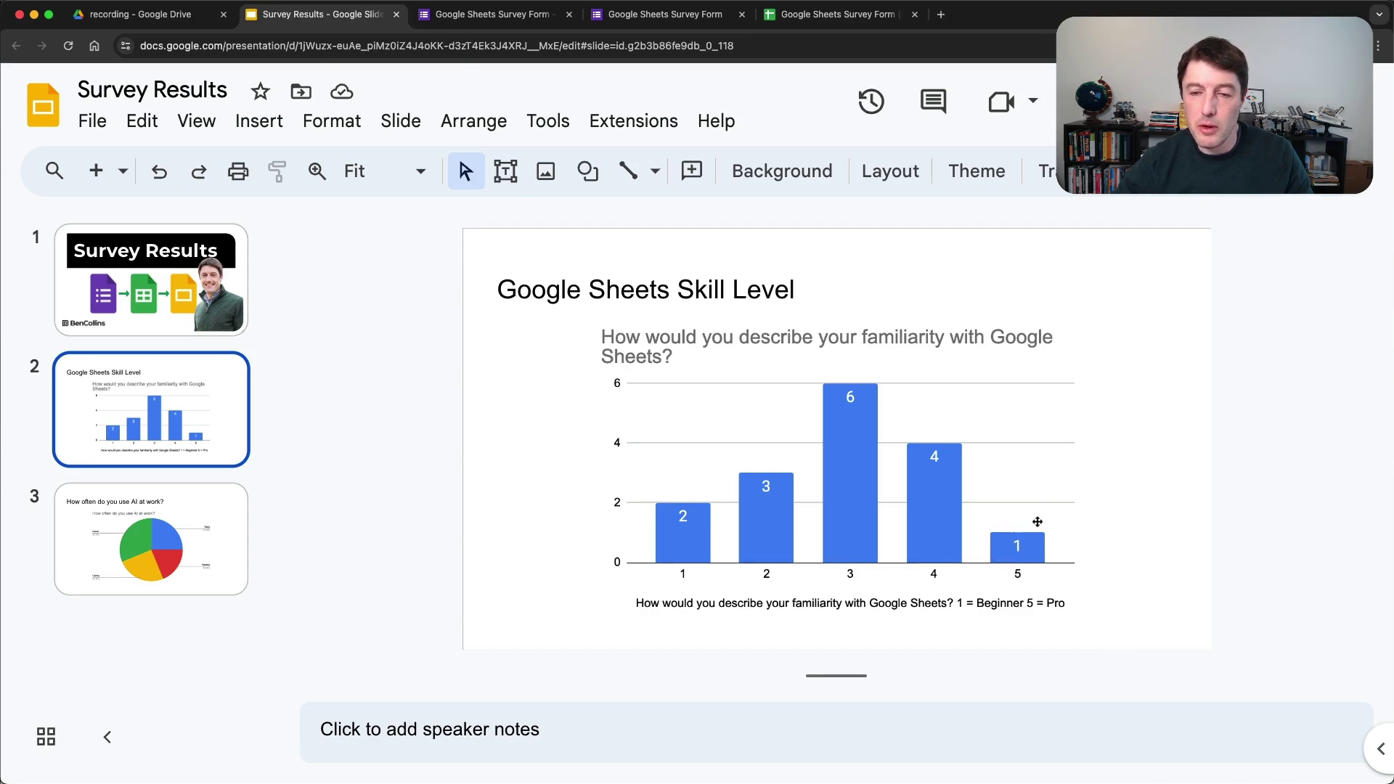
left_click(117, 557)
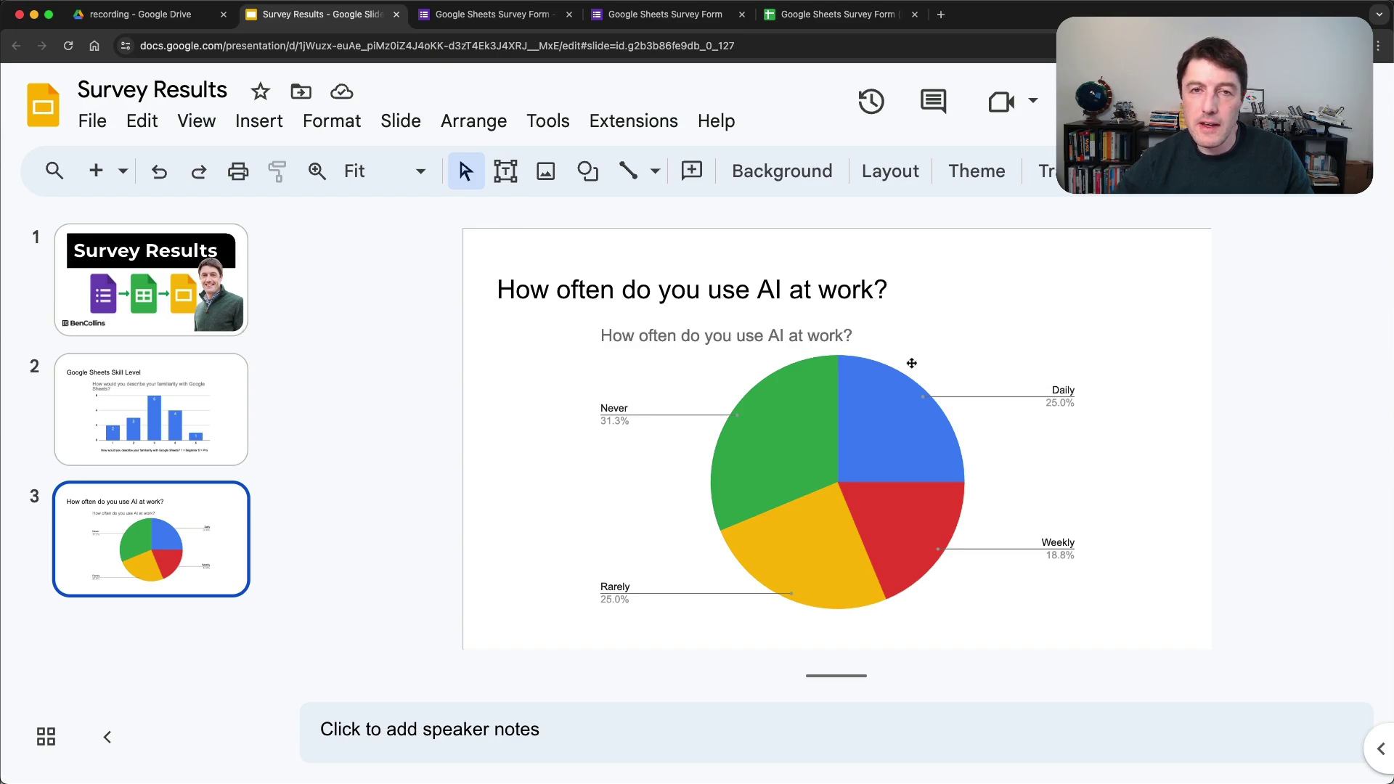
Step: Submit a survey response with Google Sheets familiarity 5 and AI use at work set to Daily
left_click(472, 17)
left_click(650, 22)
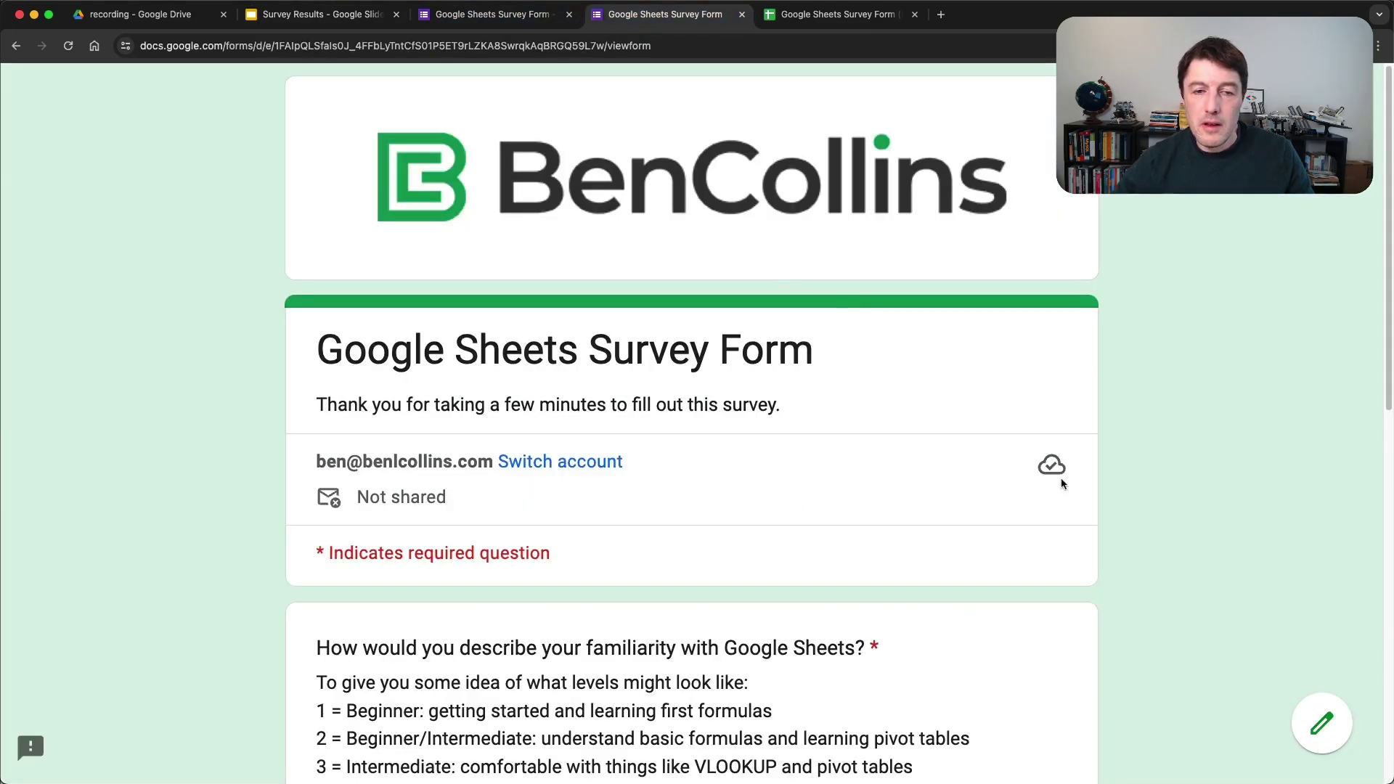
scroll(1061, 483, "down", 6)
left_click(906, 474)
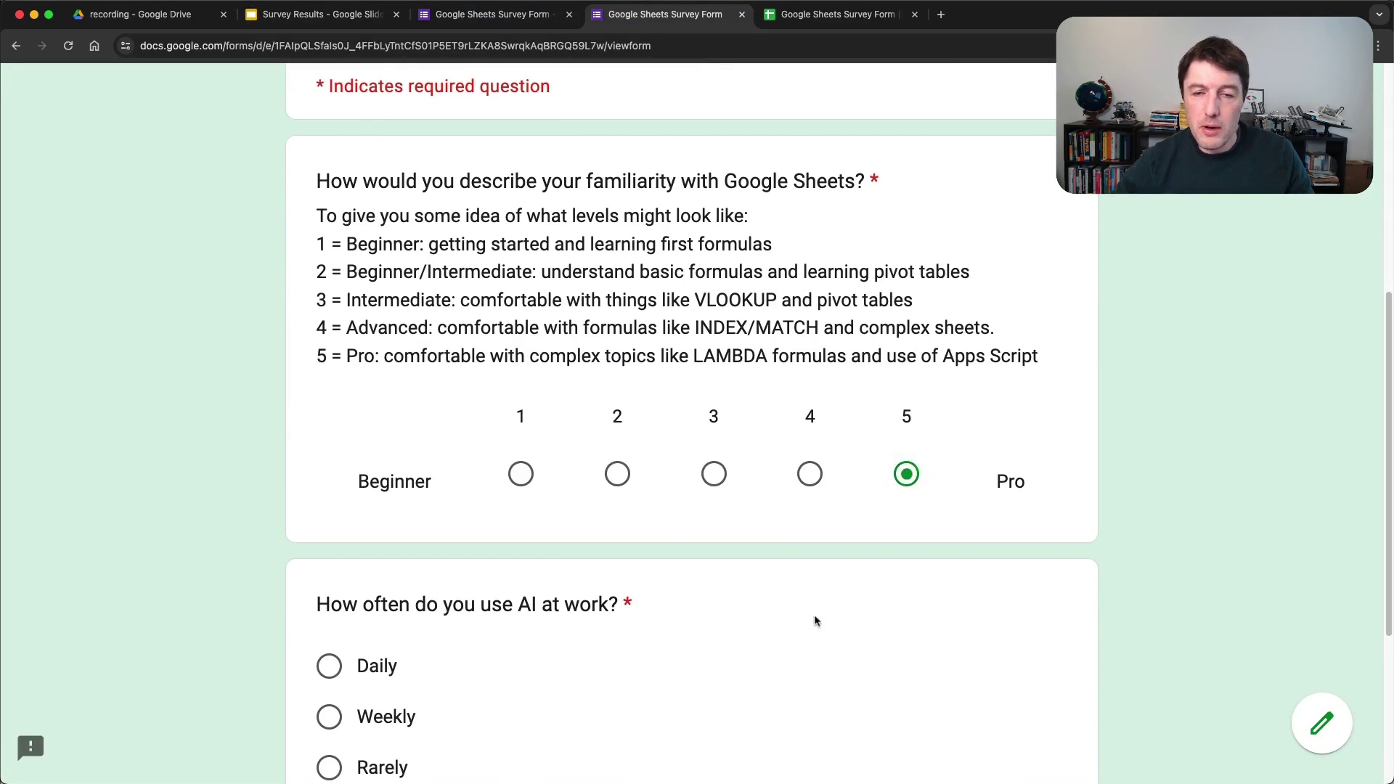
scroll(598, 644, "down", 3)
left_click(329, 453)
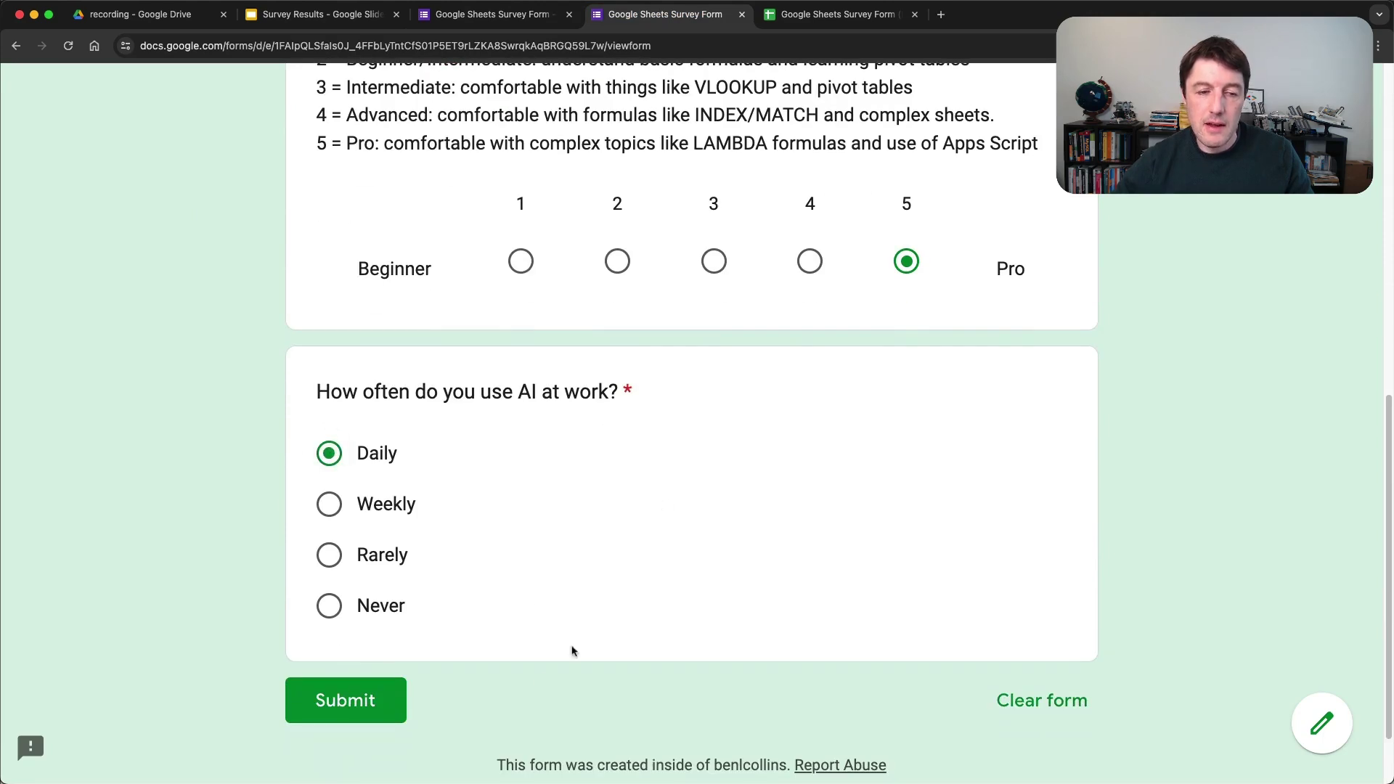
left_click(369, 704)
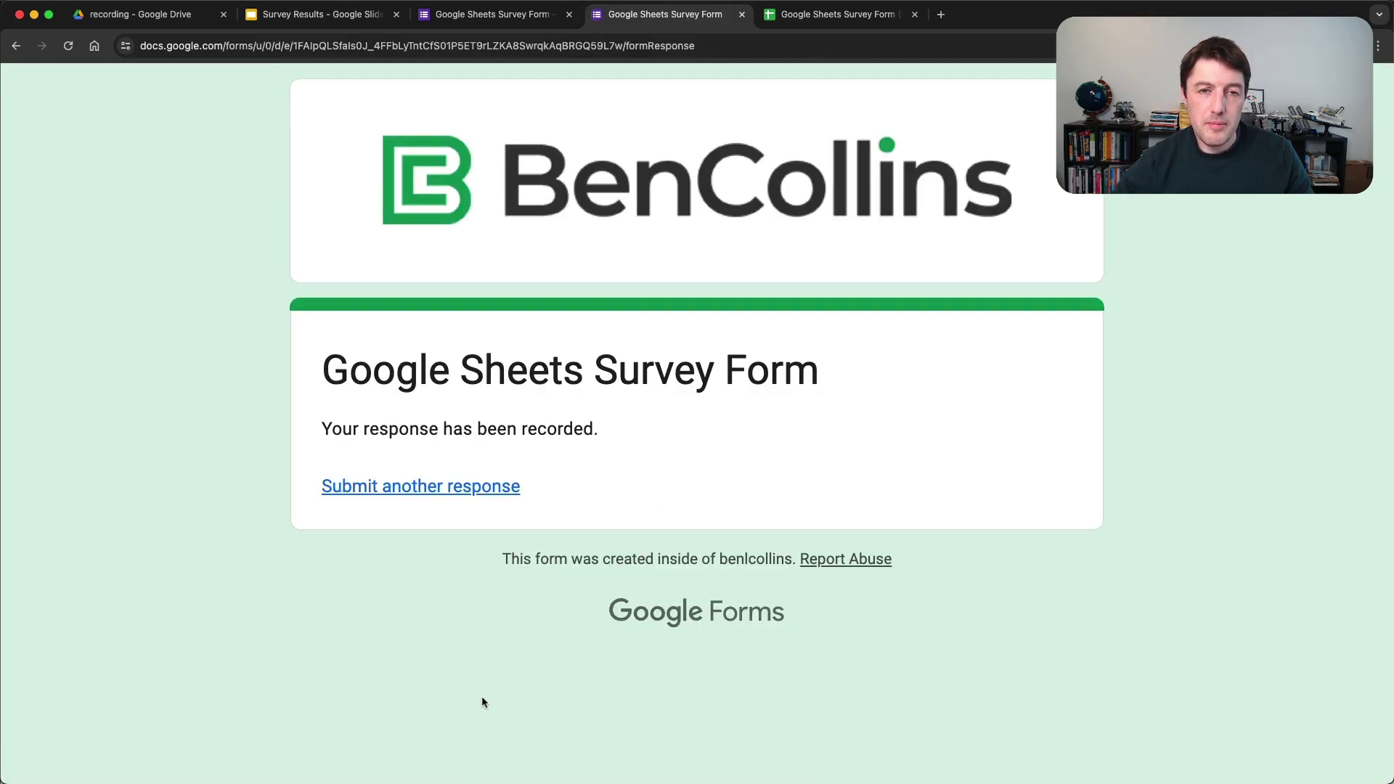
Step: In the Survey Results presentation, examine the update option on the linked column chart on slide 2 and the linked pie chart on slide 3
left_click(347, 10)
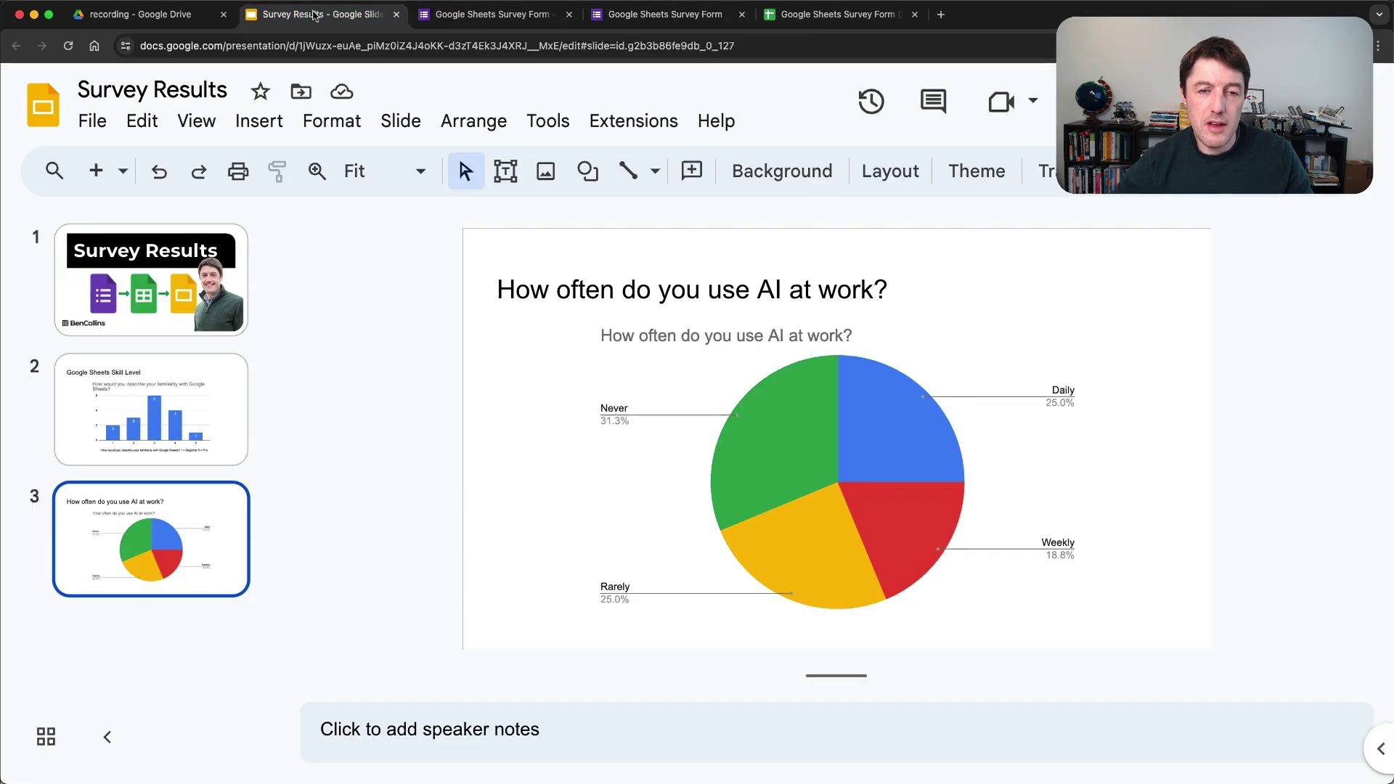
left_click(204, 372)
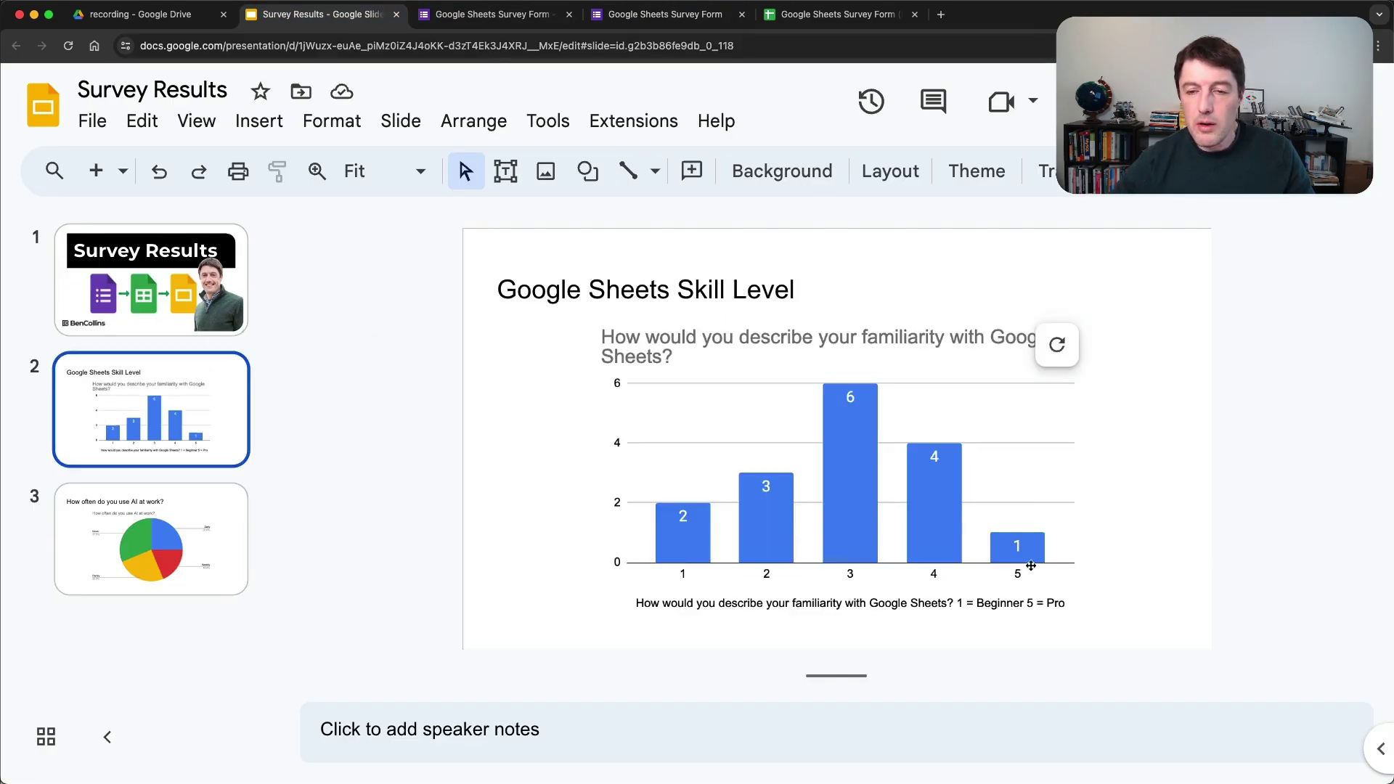
left_click(1056, 347)
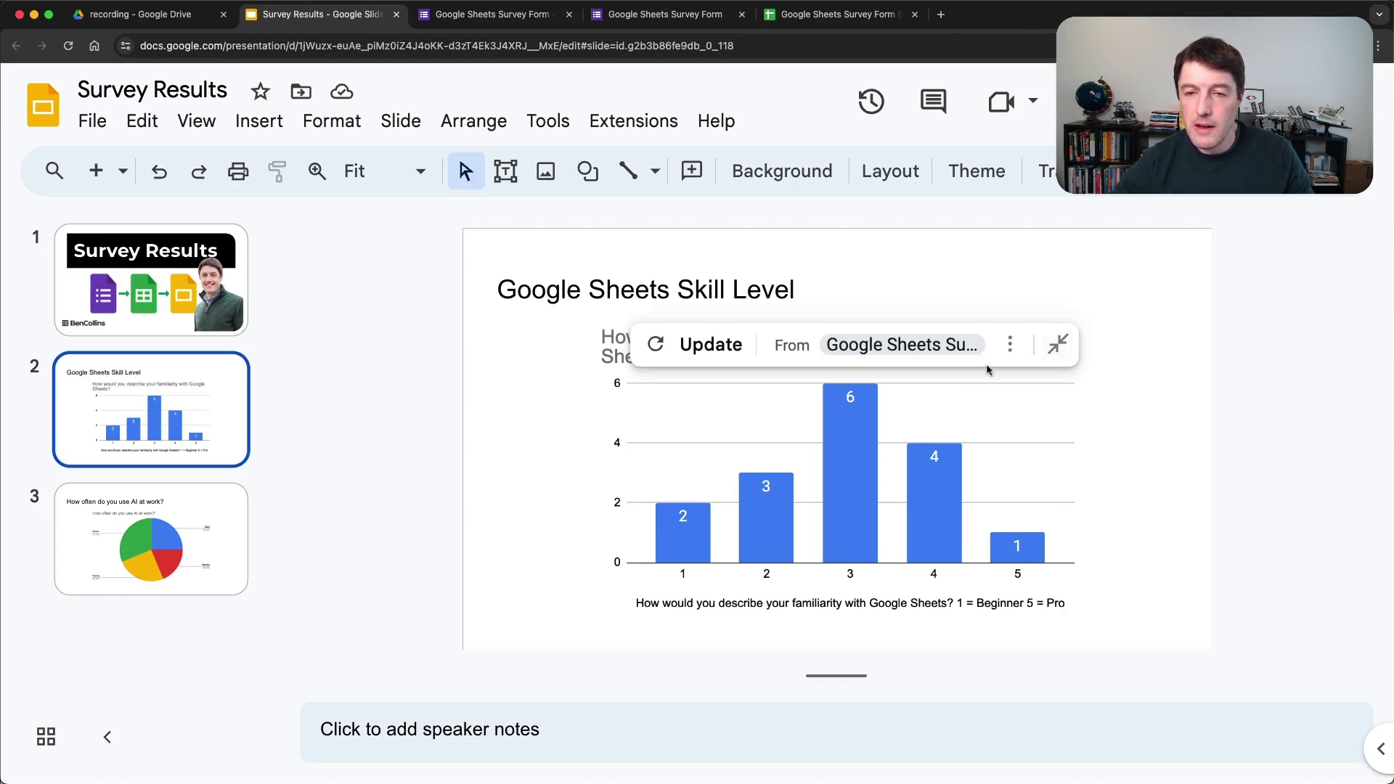
left_click(709, 346)
left_click(219, 497)
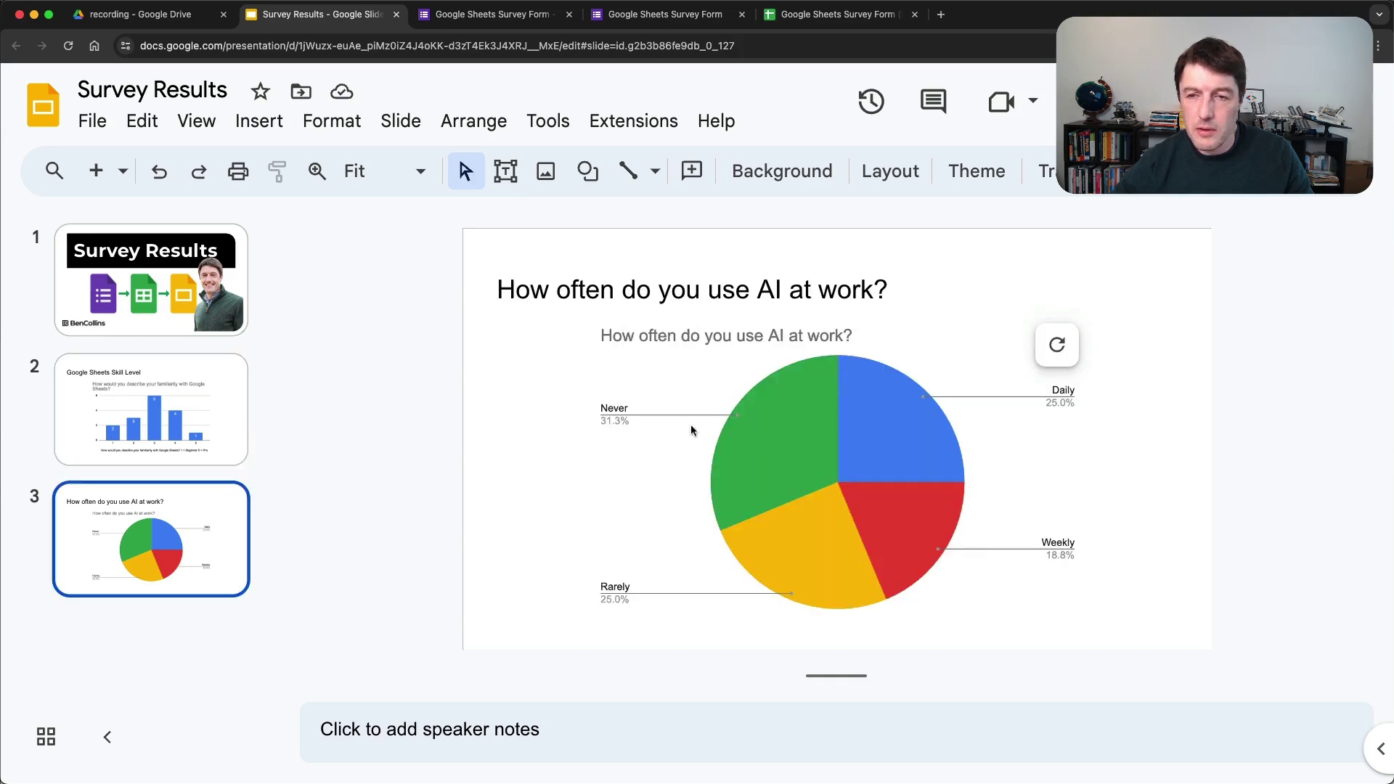
left_click(1057, 344)
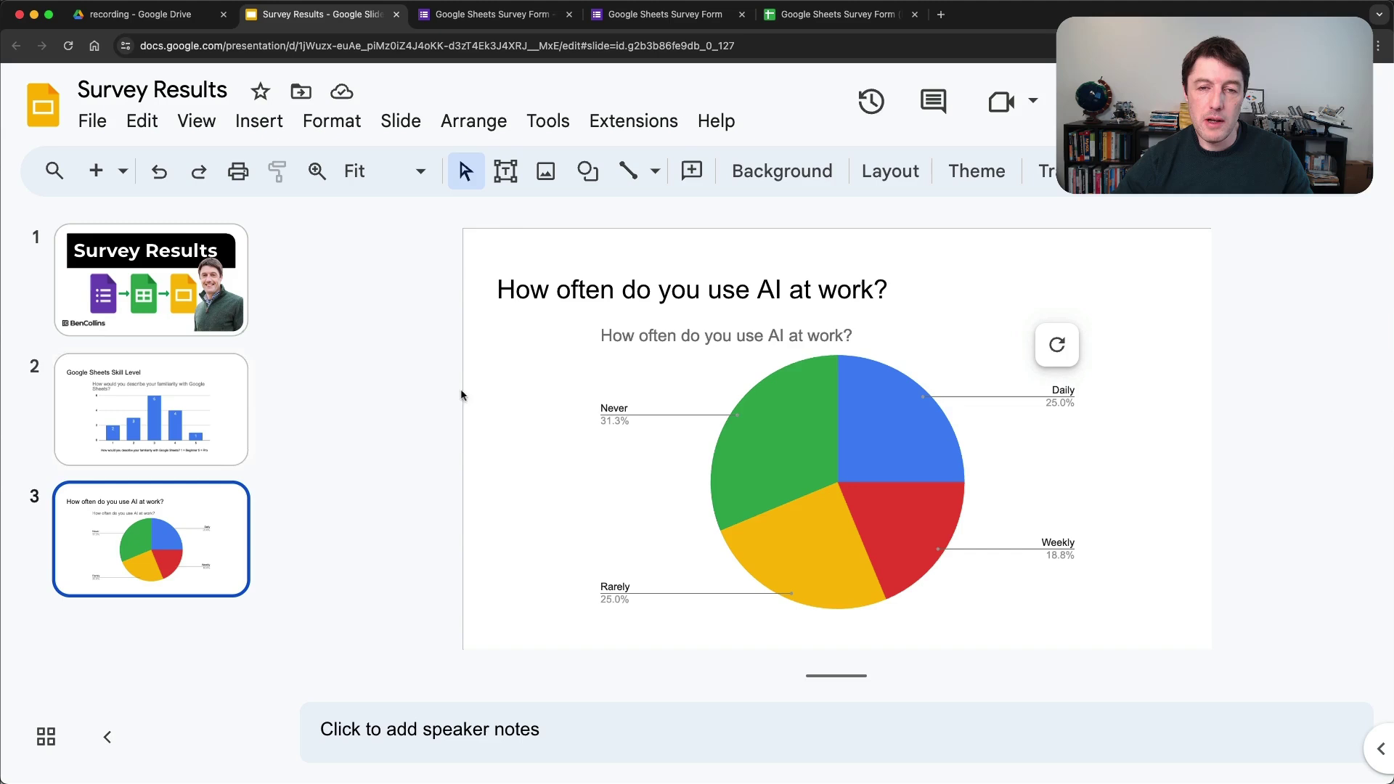
left_click(223, 373)
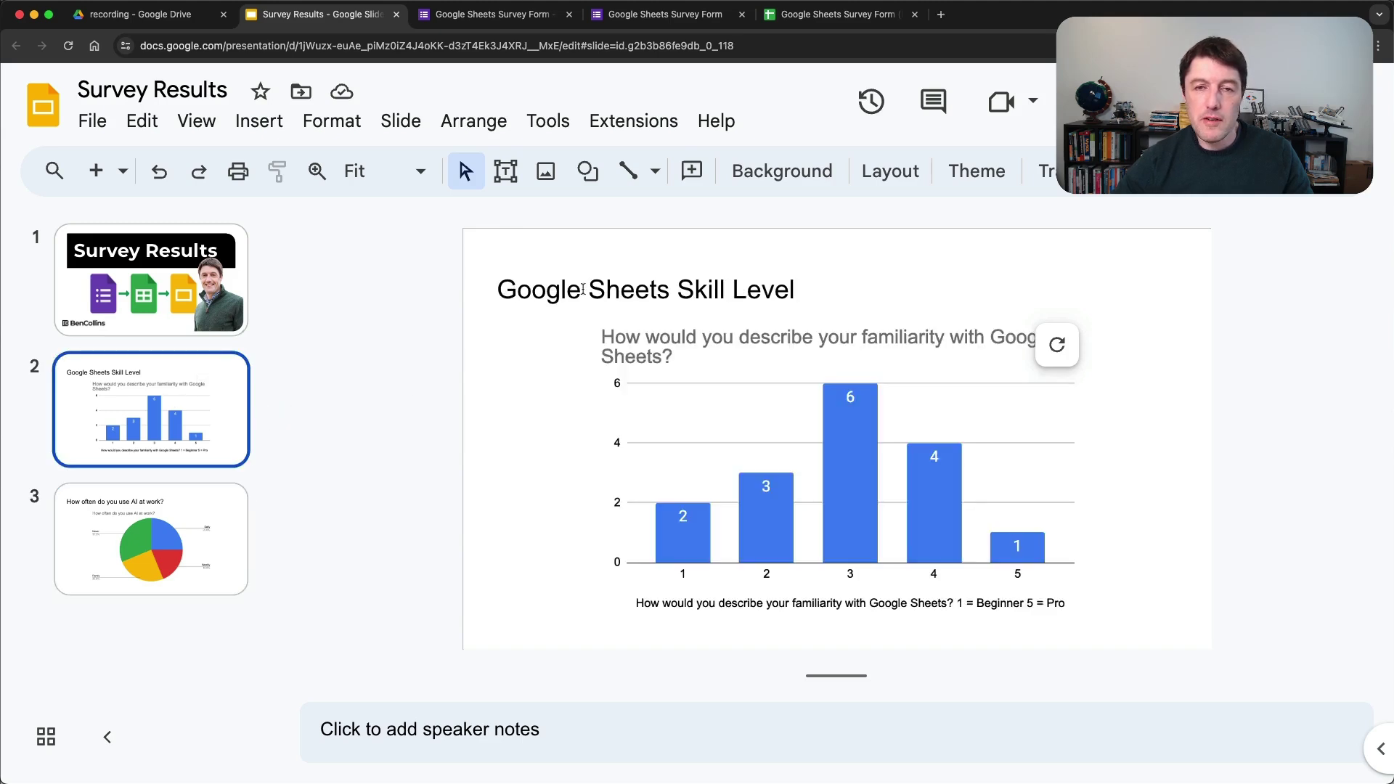
Step: Open the presentation's Linked objects list
left_click(548, 122)
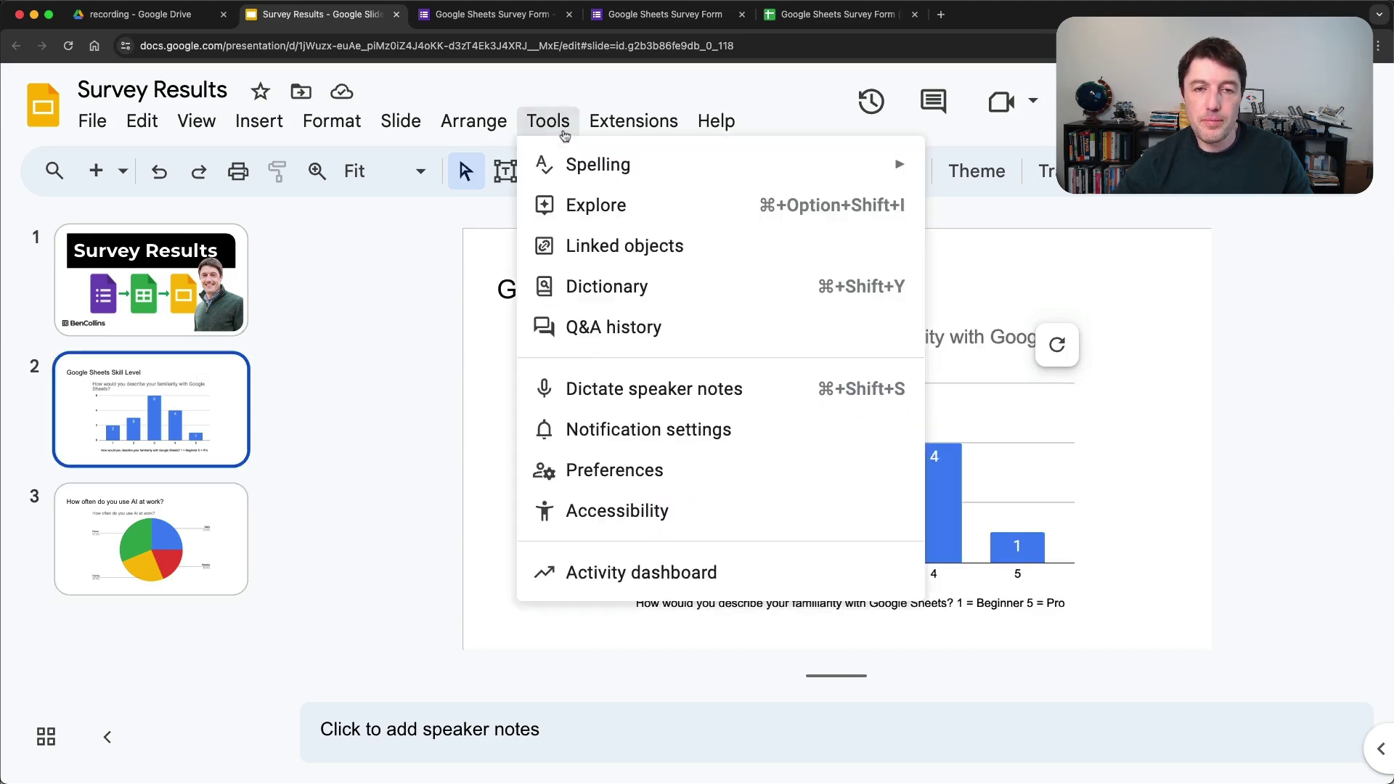
mouse_move(512, 127)
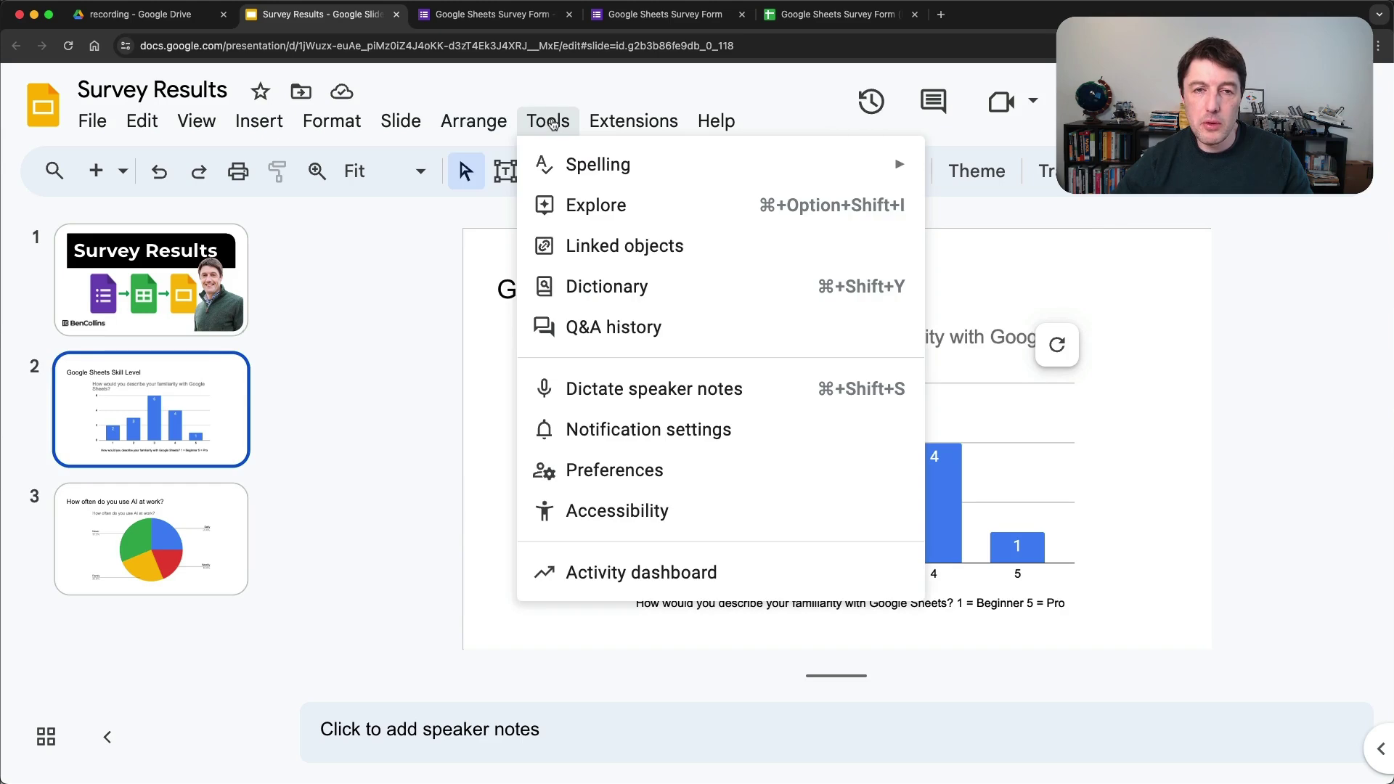
left_click(702, 246)
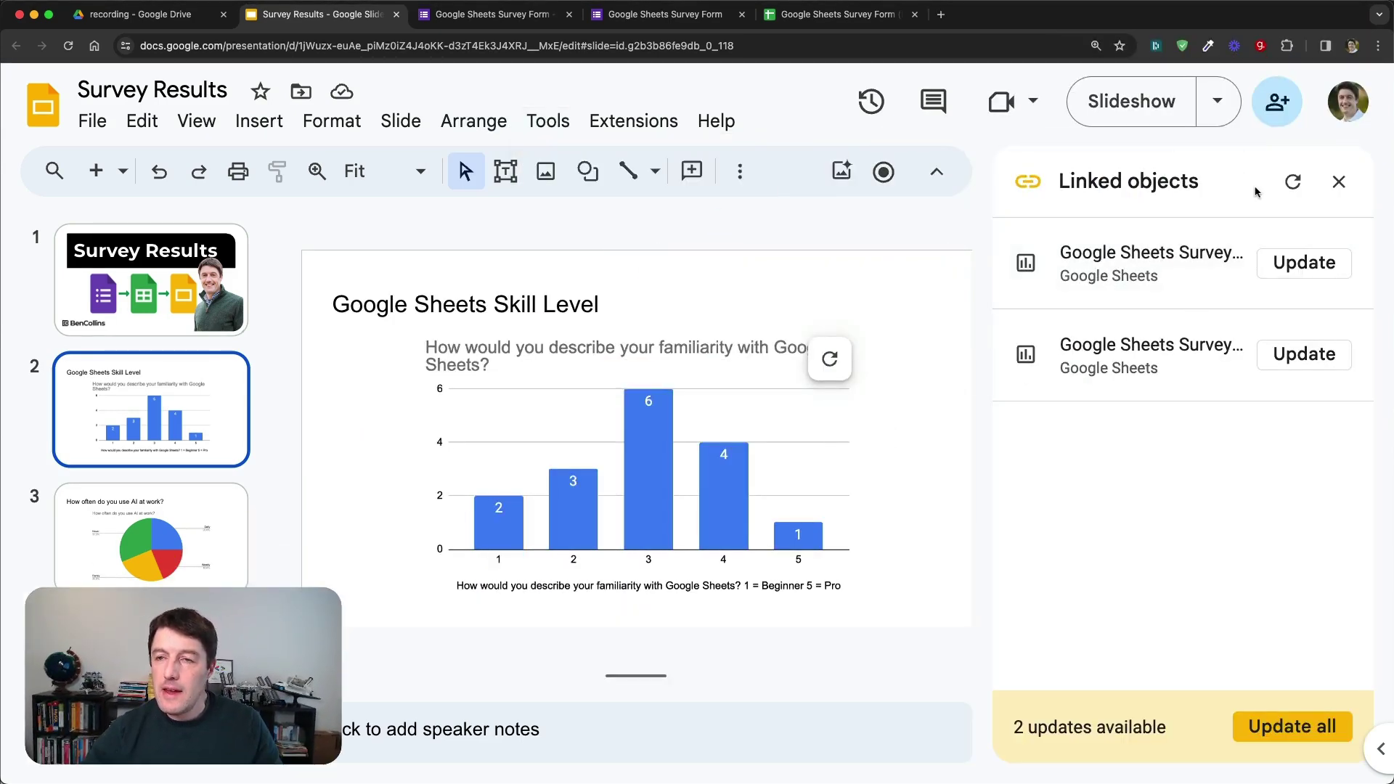
Step: Update all linked charts in the presentation at once and close the Linked objects list
left_click(1290, 183)
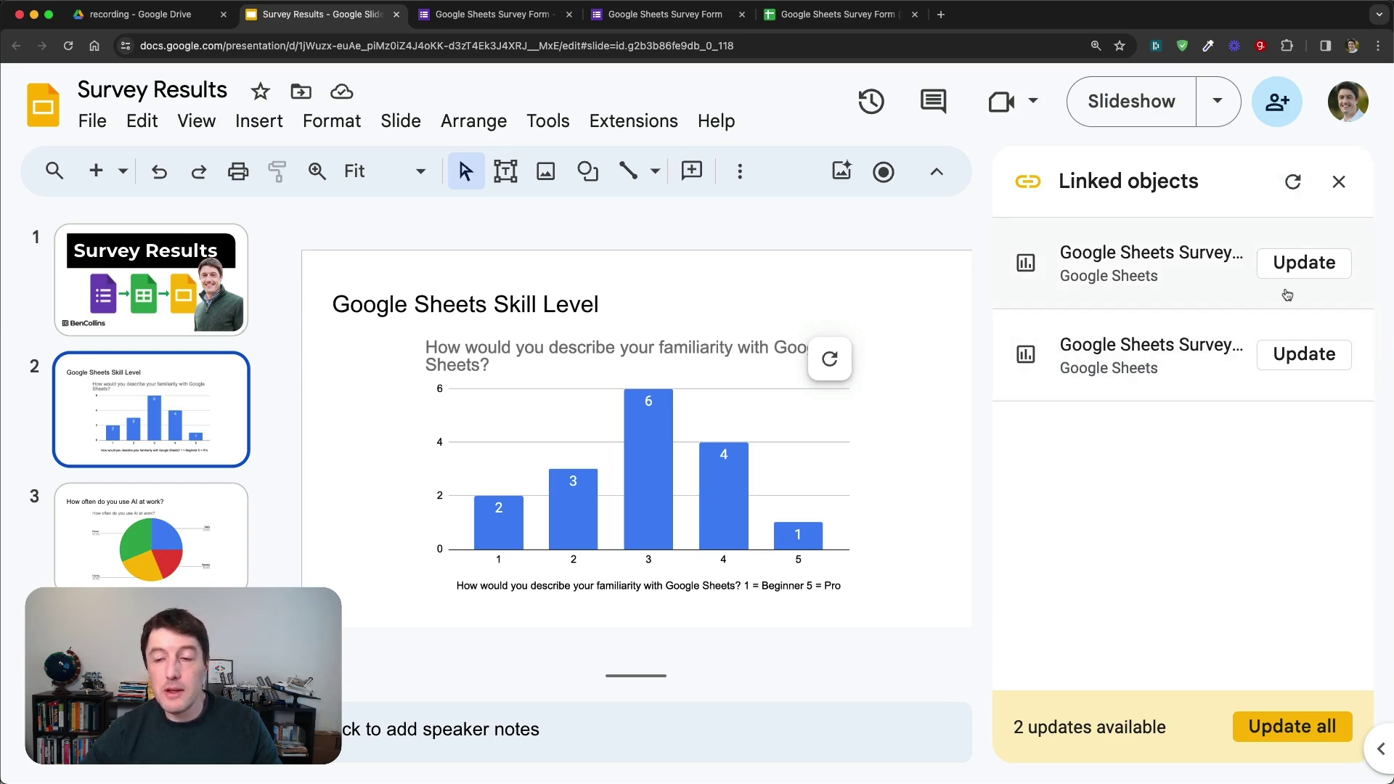
left_click(1289, 733)
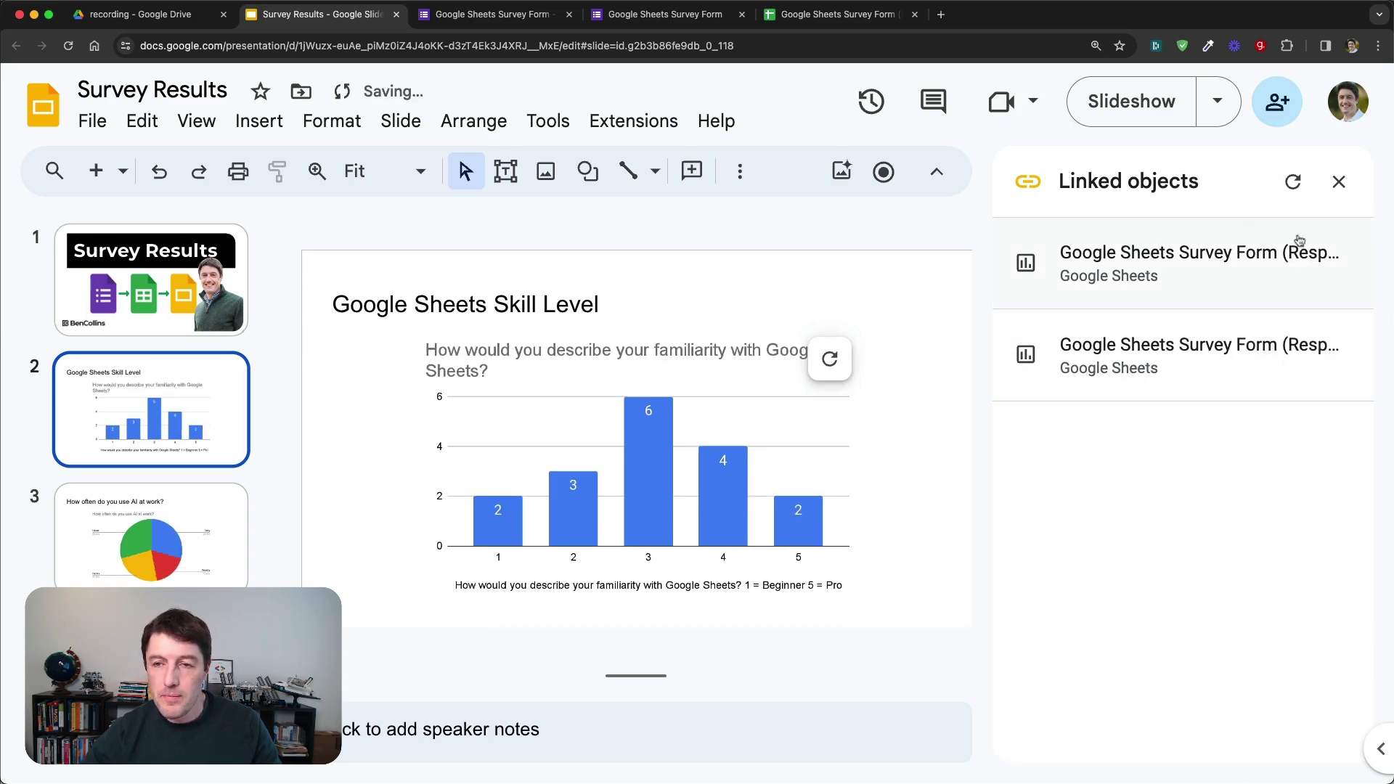
left_click(1339, 181)
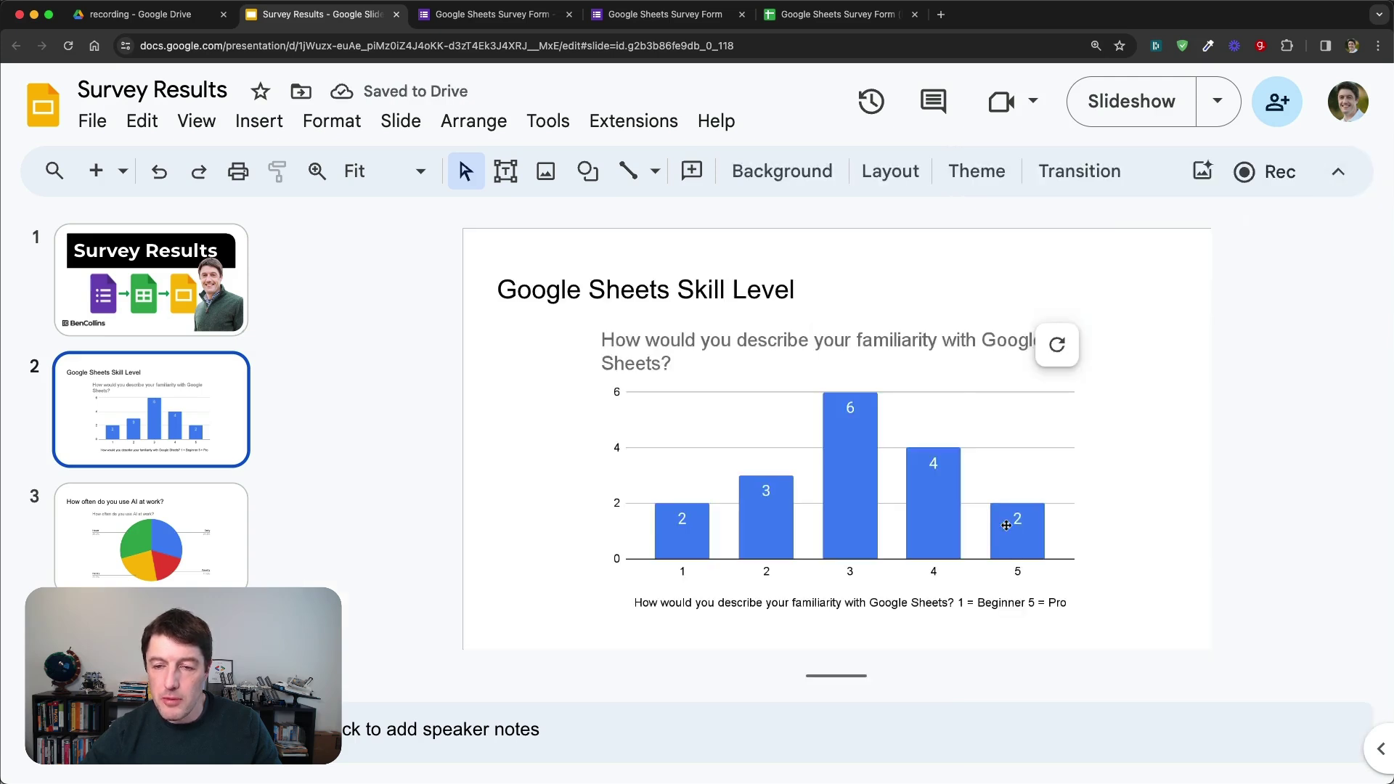
Step: Review the updated charts on slides 2 and 3 and compare the AI-use pie chart with its source in the Google Sheets responses file
scroll(1016, 534, "down", 1)
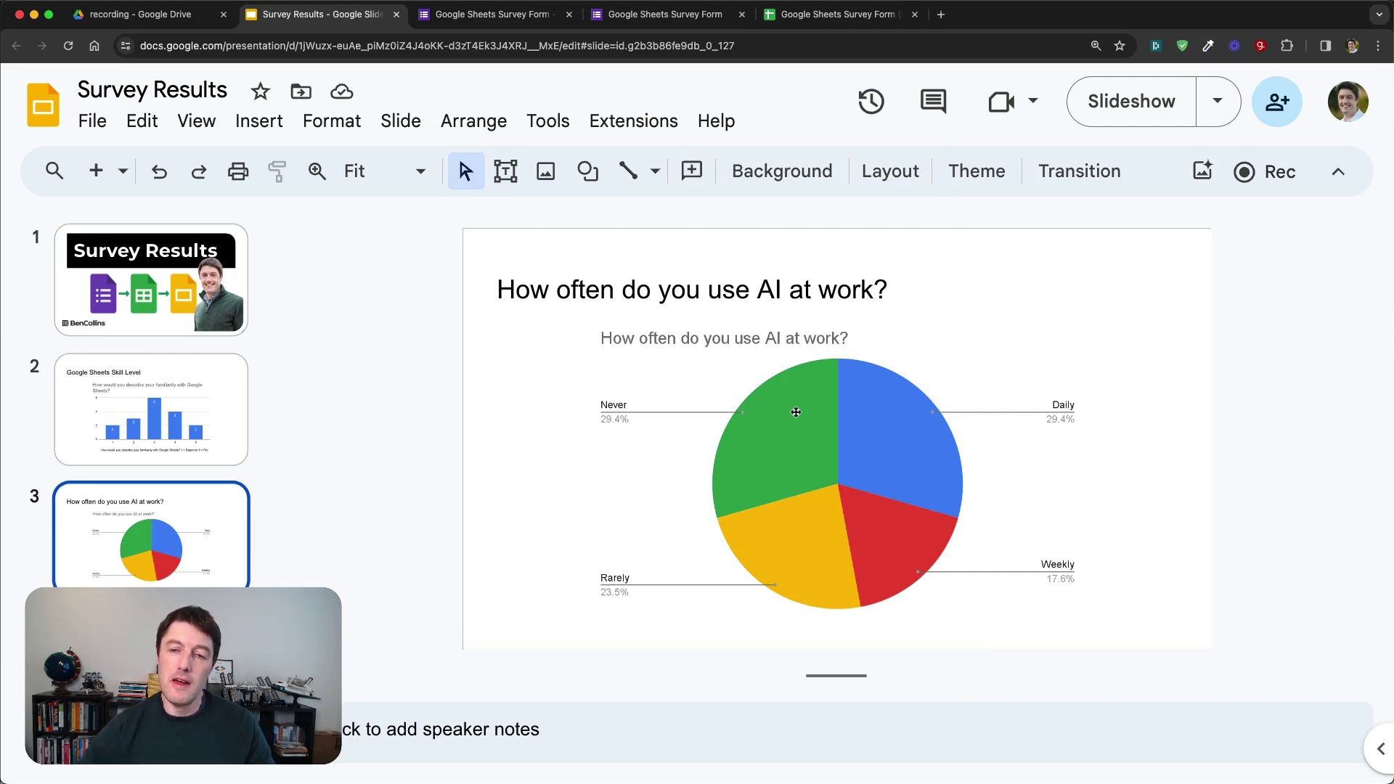
scroll(1114, 488, "up", 1)
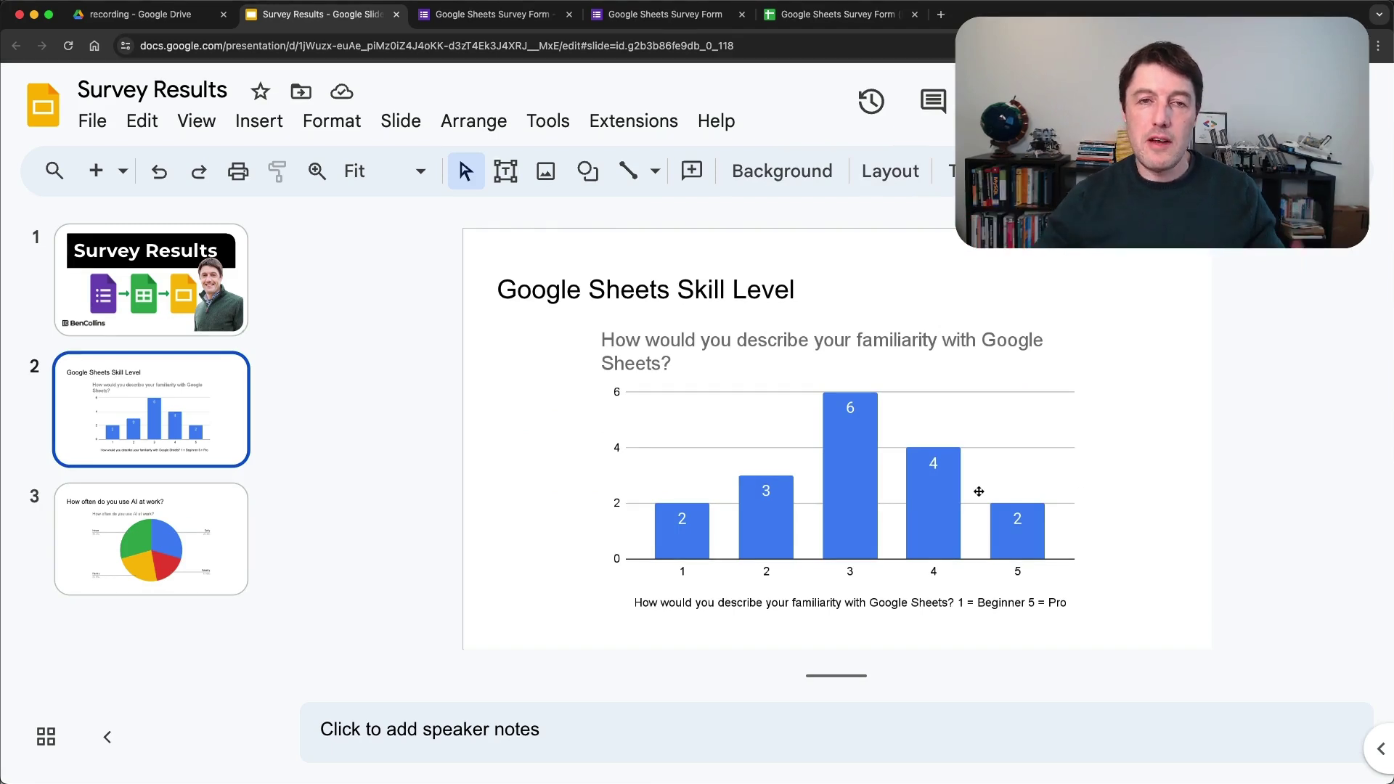
left_click(842, 16)
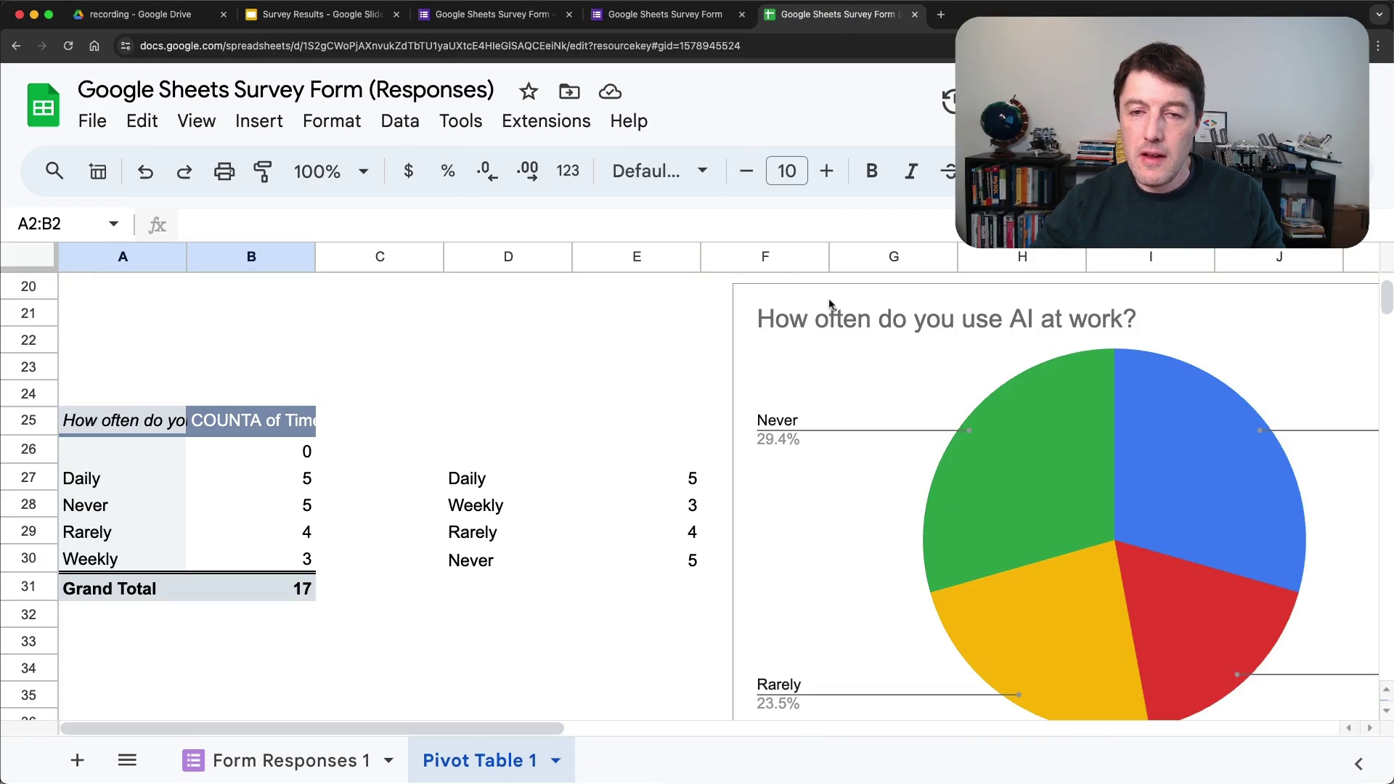
left_click(846, 321)
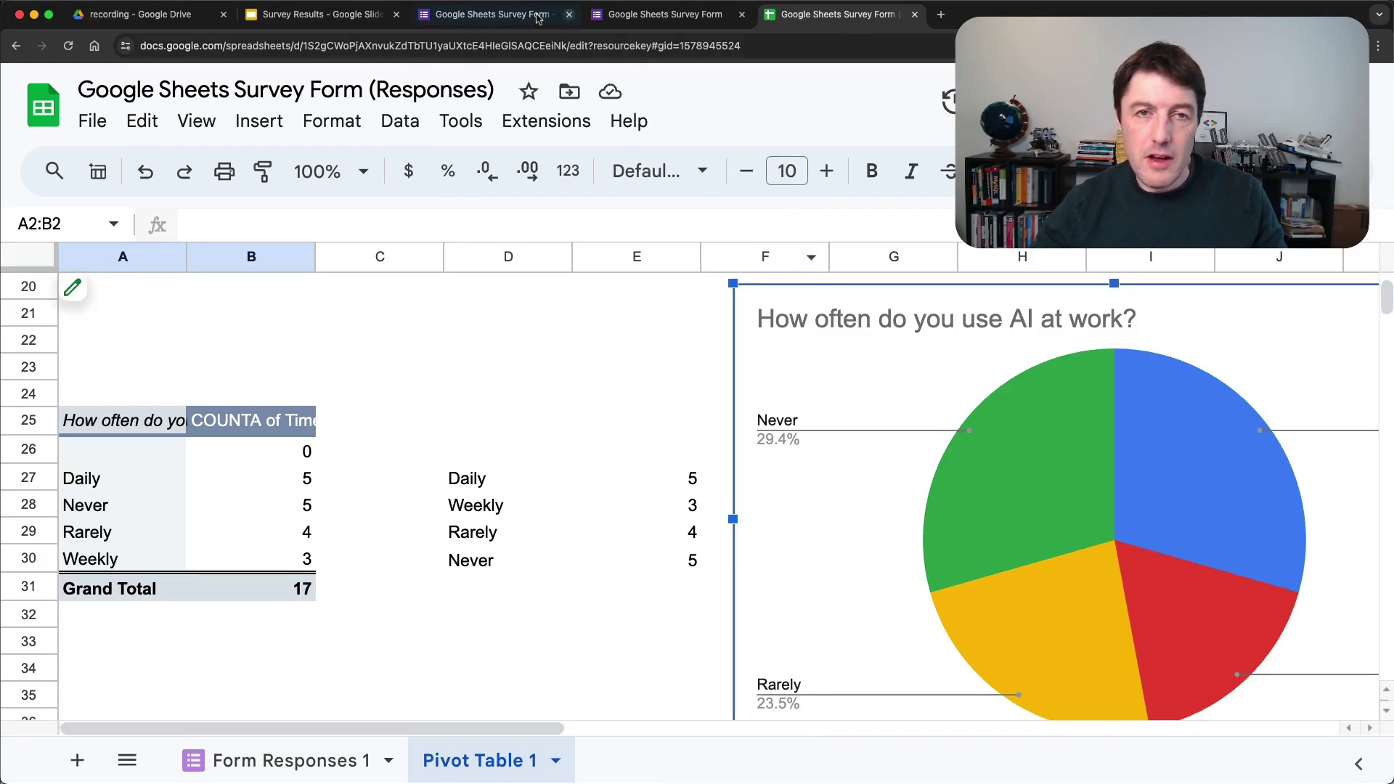
left_click(323, 15)
left_click(222, 492)
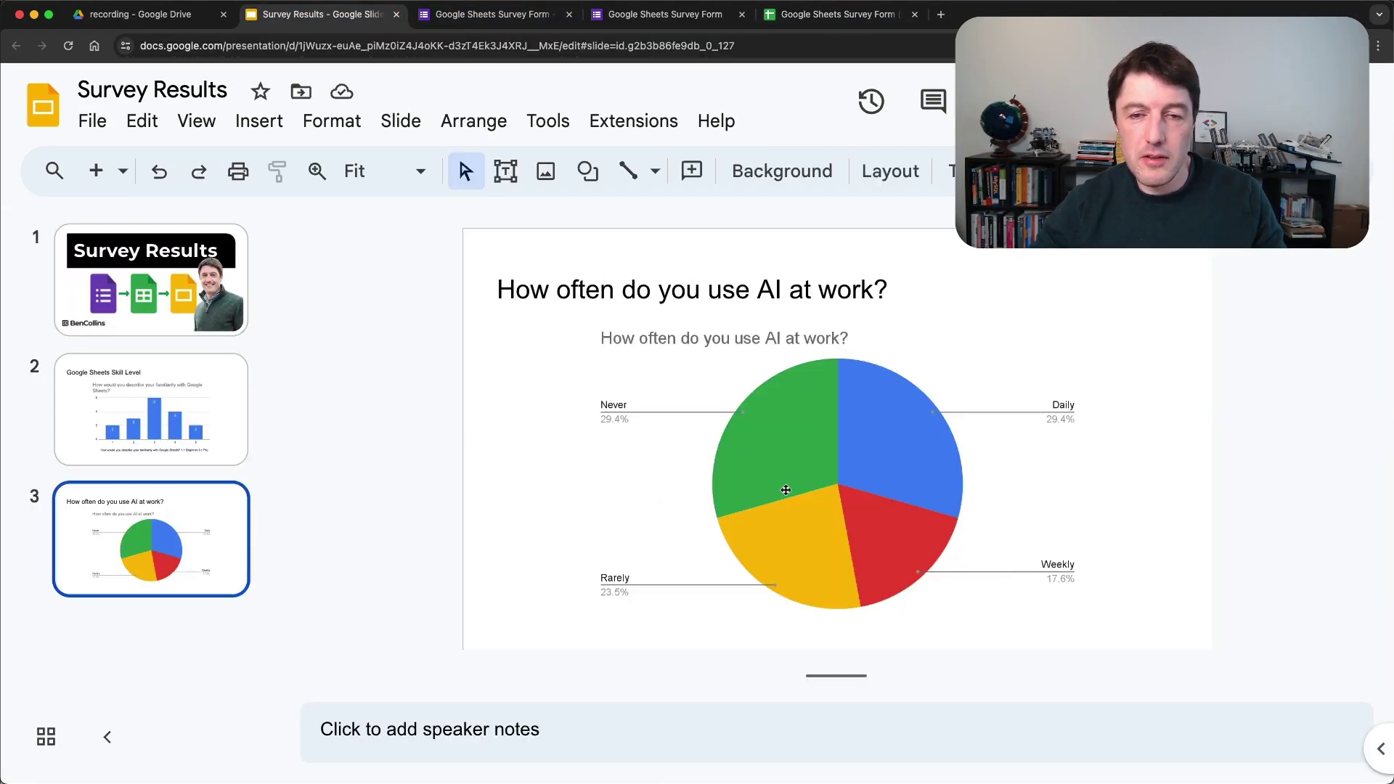
left_click(787, 495)
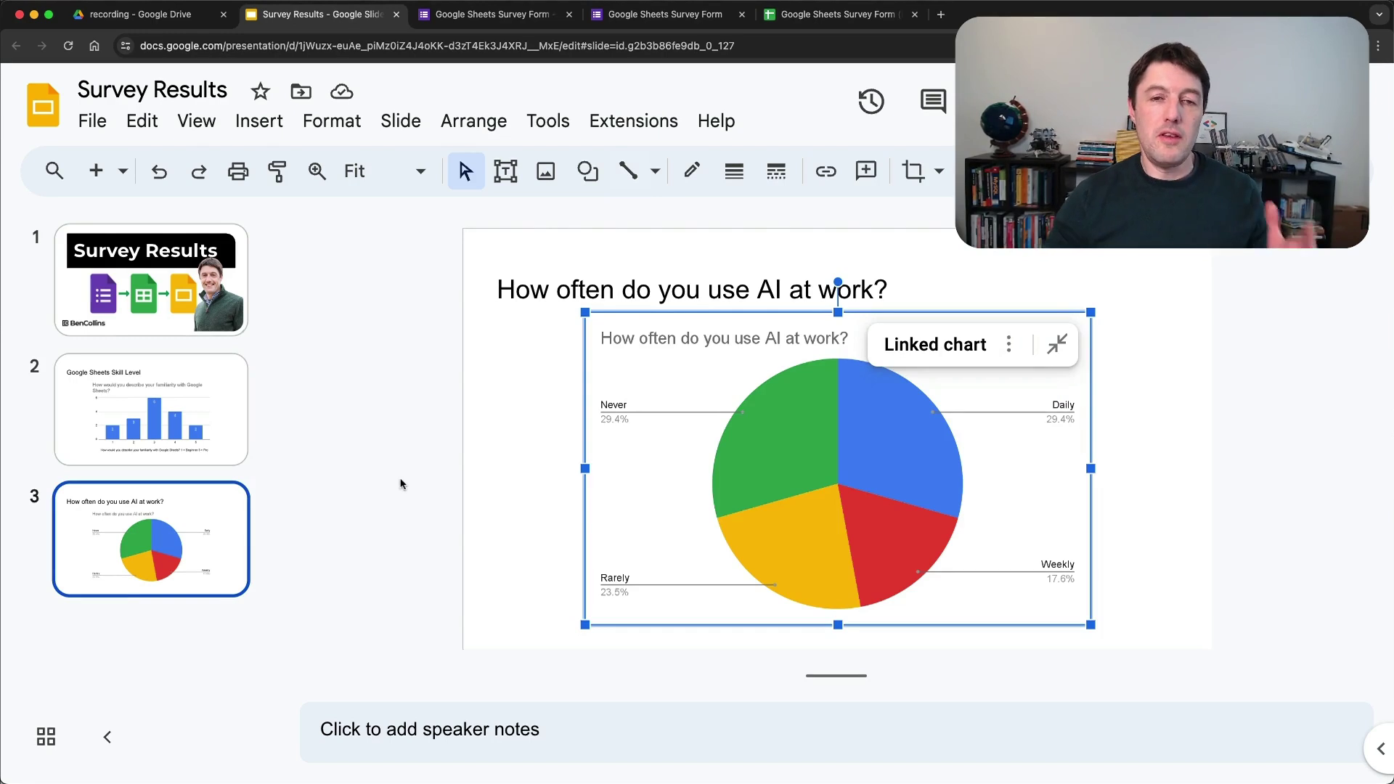
Step: Return to the Survey Results title slide of the presentation
left_click(122, 296)
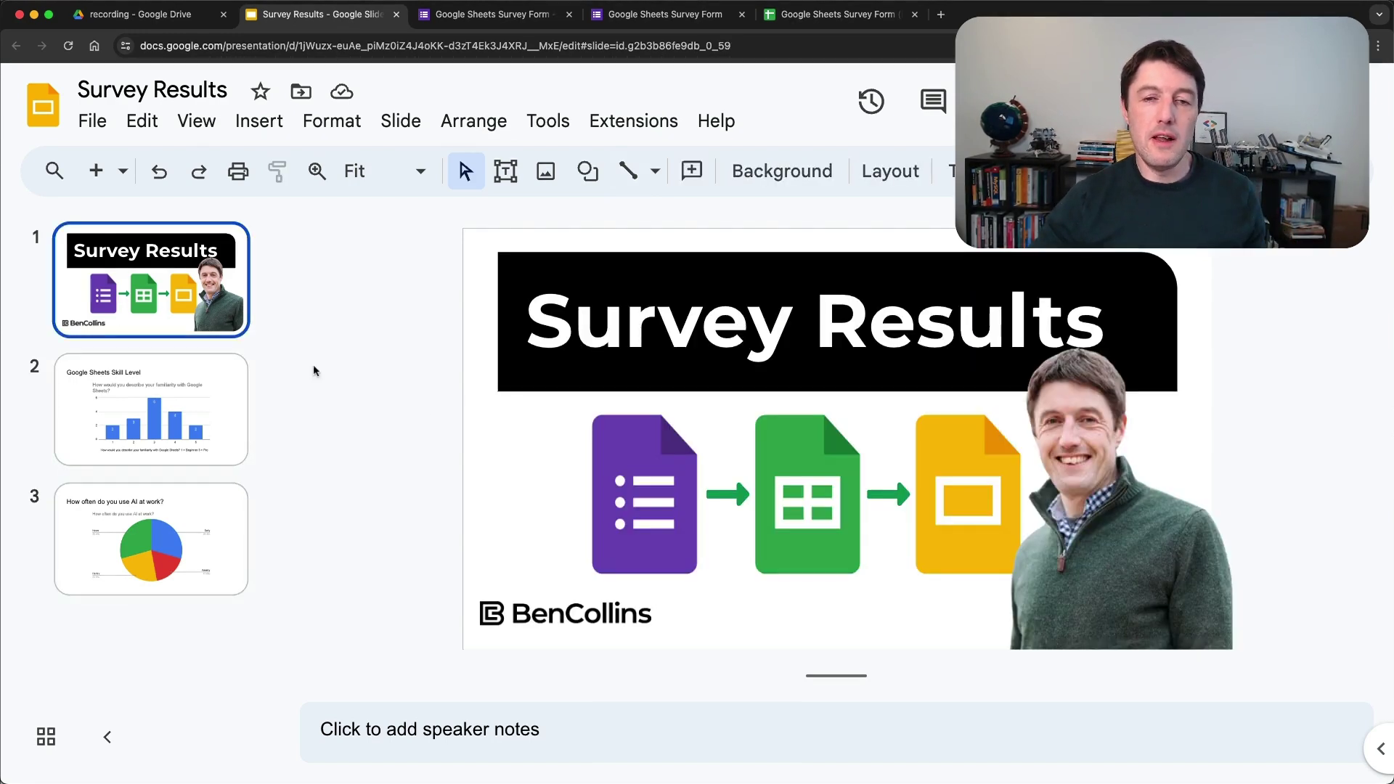
left_click(613, 489)
left_click(760, 642)
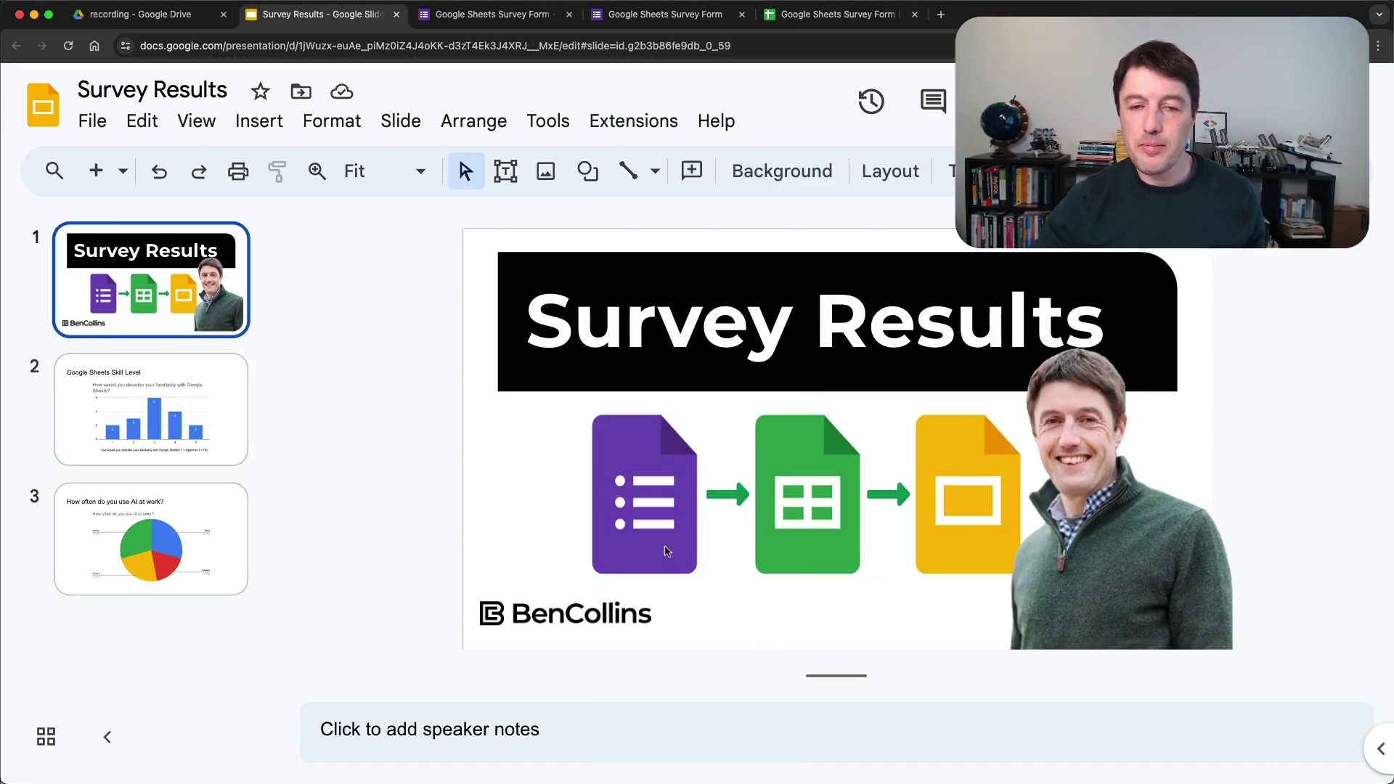